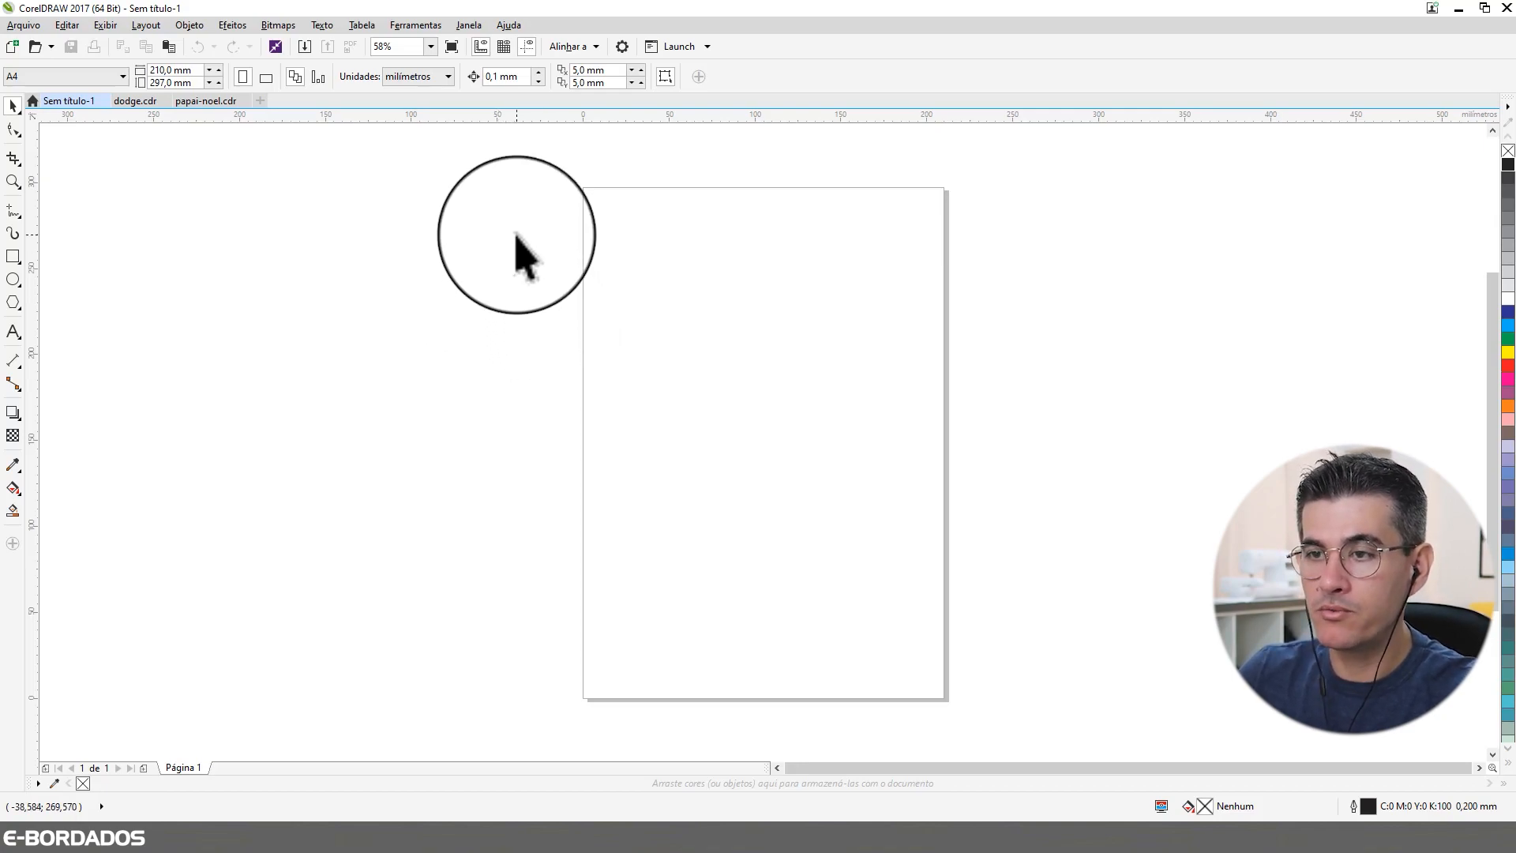
Draw a five-sided polygon about 133 × 126 mm on the page and pull its side midpoints inward to form a star
{"action": "left_click", "coordinate": [13, 303]}
{"action": "left_click_drag", "start_coordinate": [635, 278], "coordinate": [868, 498]}
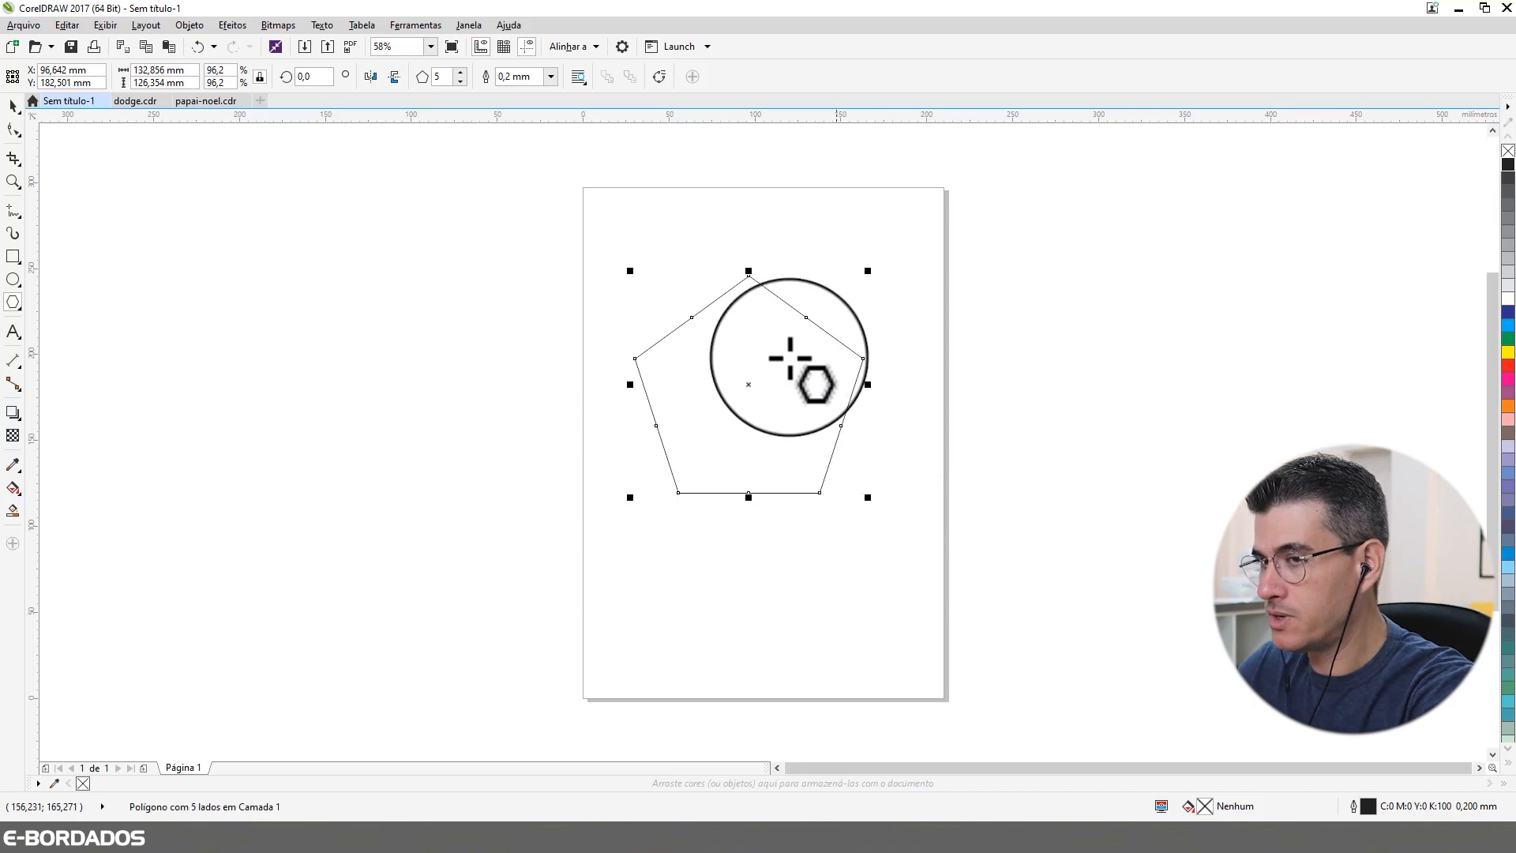
{"action": "key", "text": "F10"}
{"action": "left_click_drag", "start_coordinate": [806, 317], "coordinate": [771, 362]}
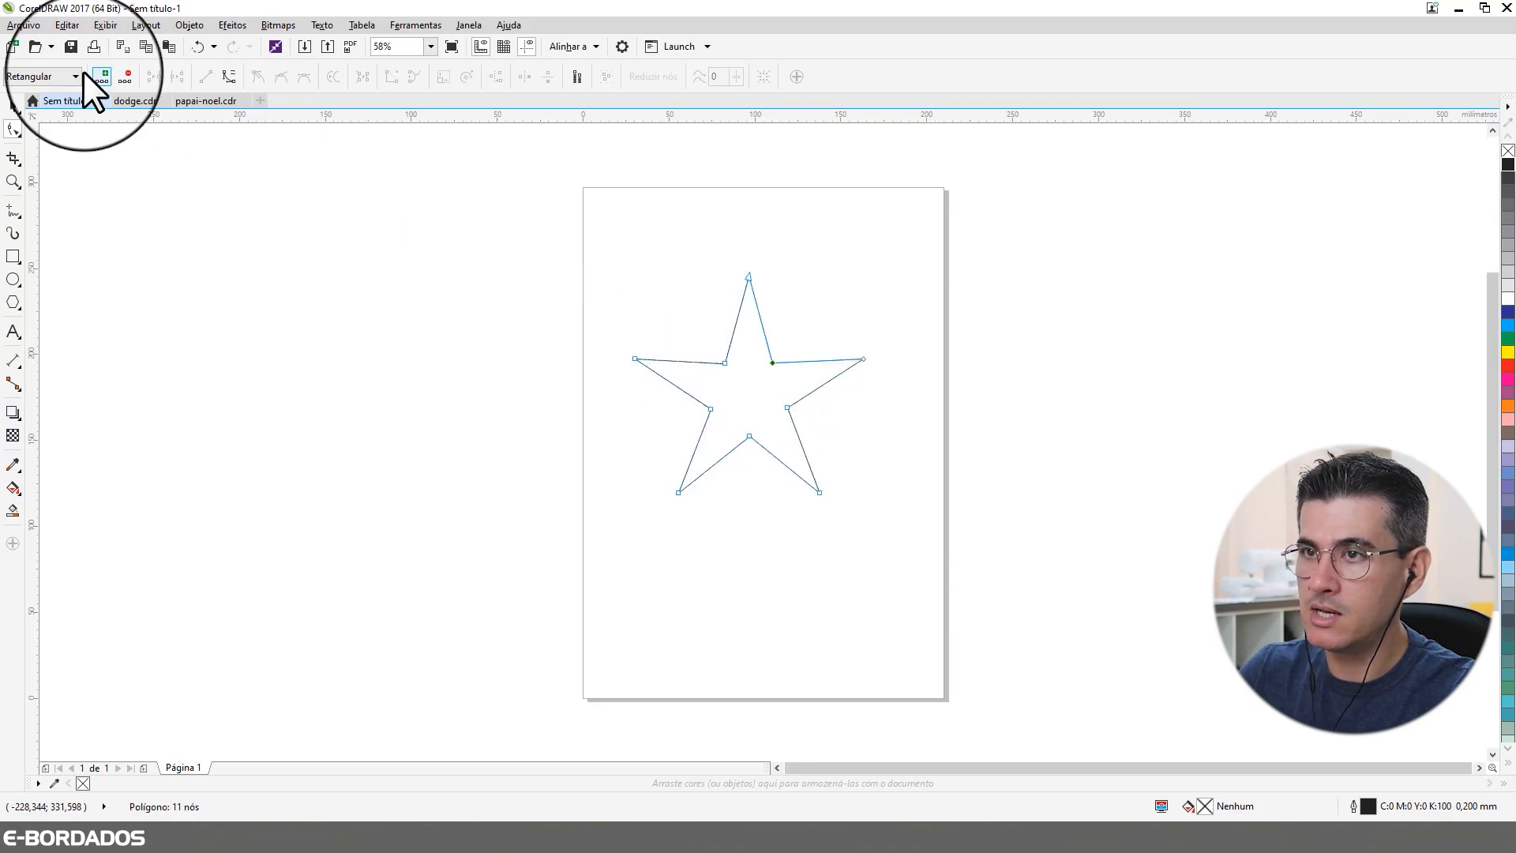
{"action": "left_click", "coordinate": [11, 106]}
Create a smaller copy of the star, about 111 × 103 mm, and centre it inside the original outline
{"action": "scroll", "coordinate": [695, 323], "scroll_direction": "up", "scroll_amount": 2}
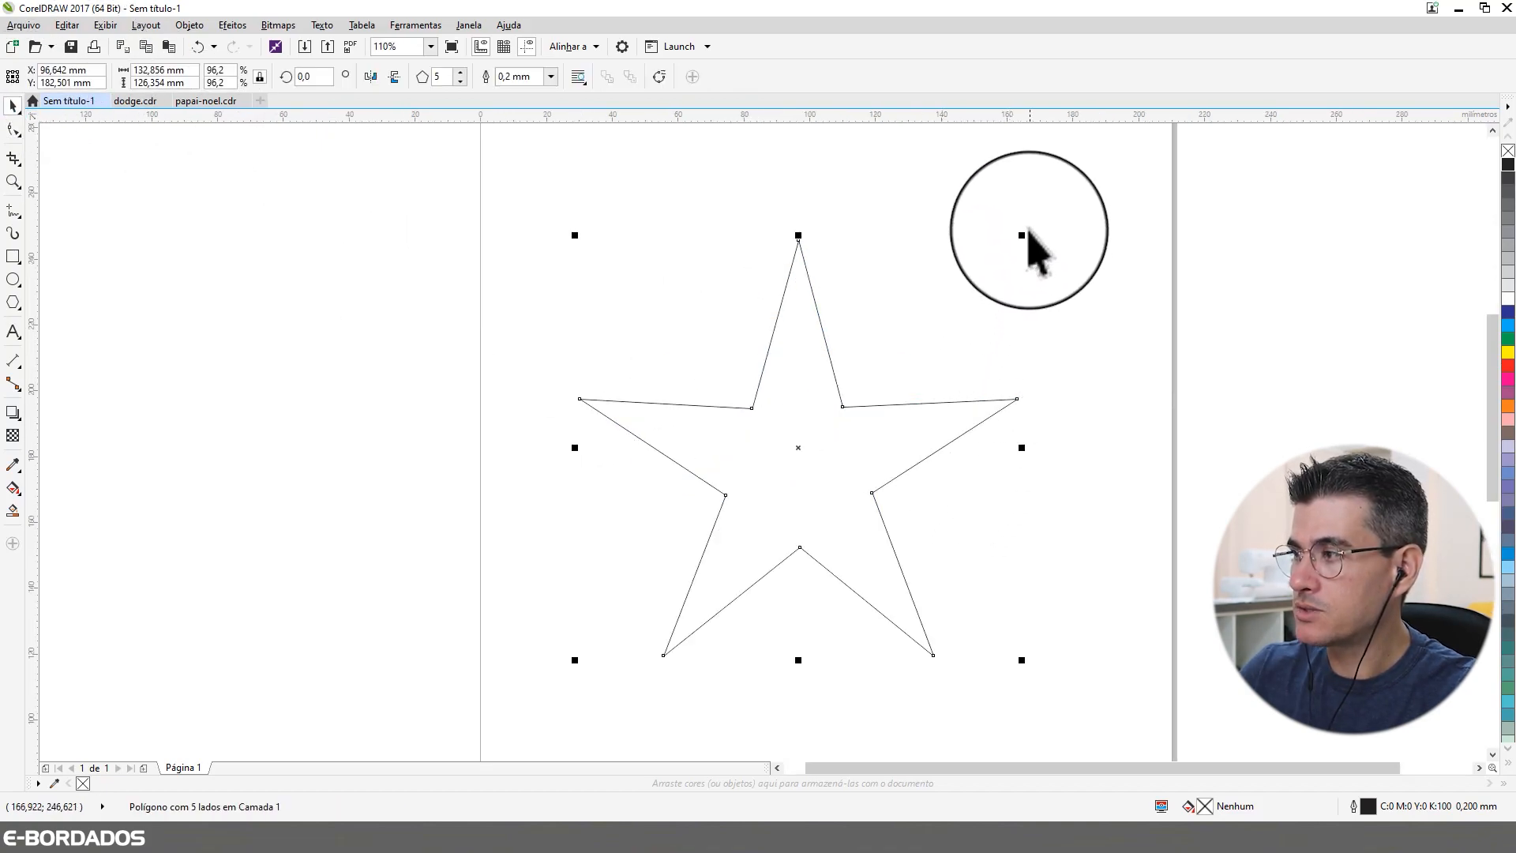
{"action": "left_click_drag", "start_coordinate": [1025, 234], "coordinate": [984, 272]}
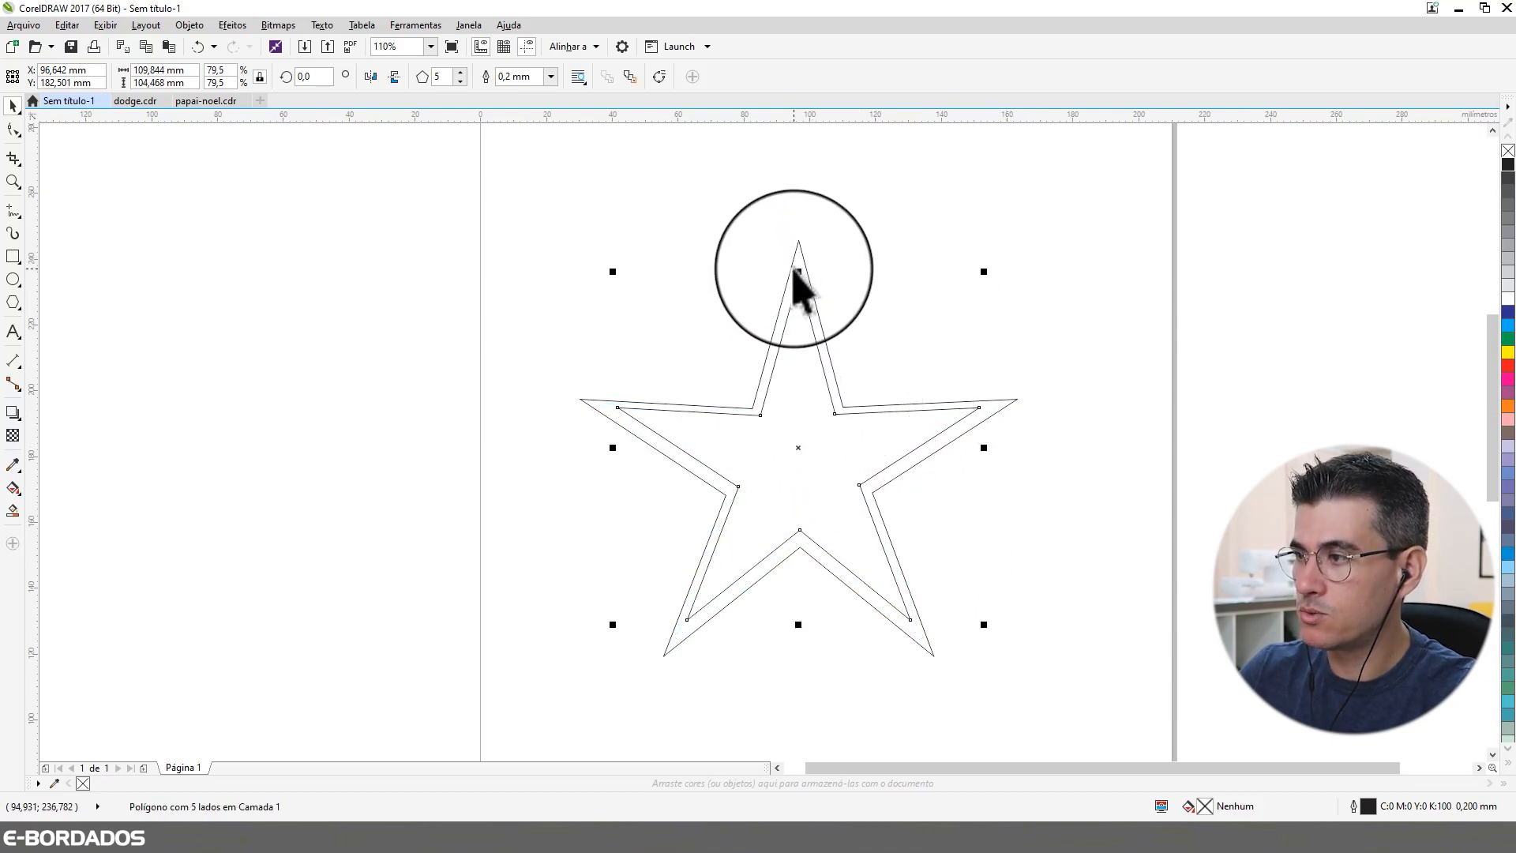
{"action": "left_click_drag", "start_coordinate": [798, 271], "coordinate": [799, 268]}
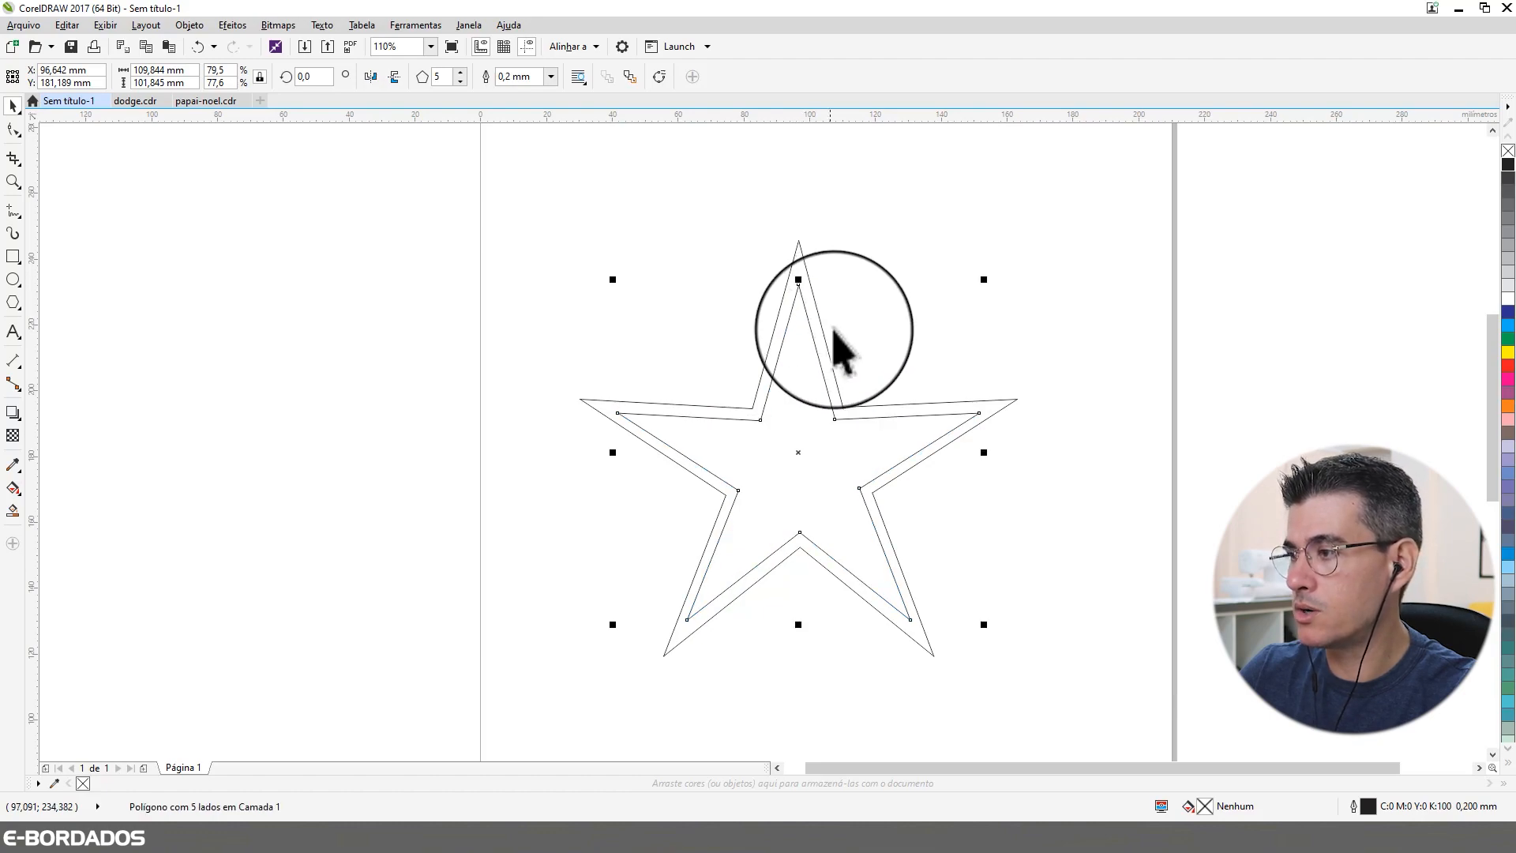
{"action": "left_click_drag", "start_coordinate": [984, 625], "coordinate": [992, 632]}
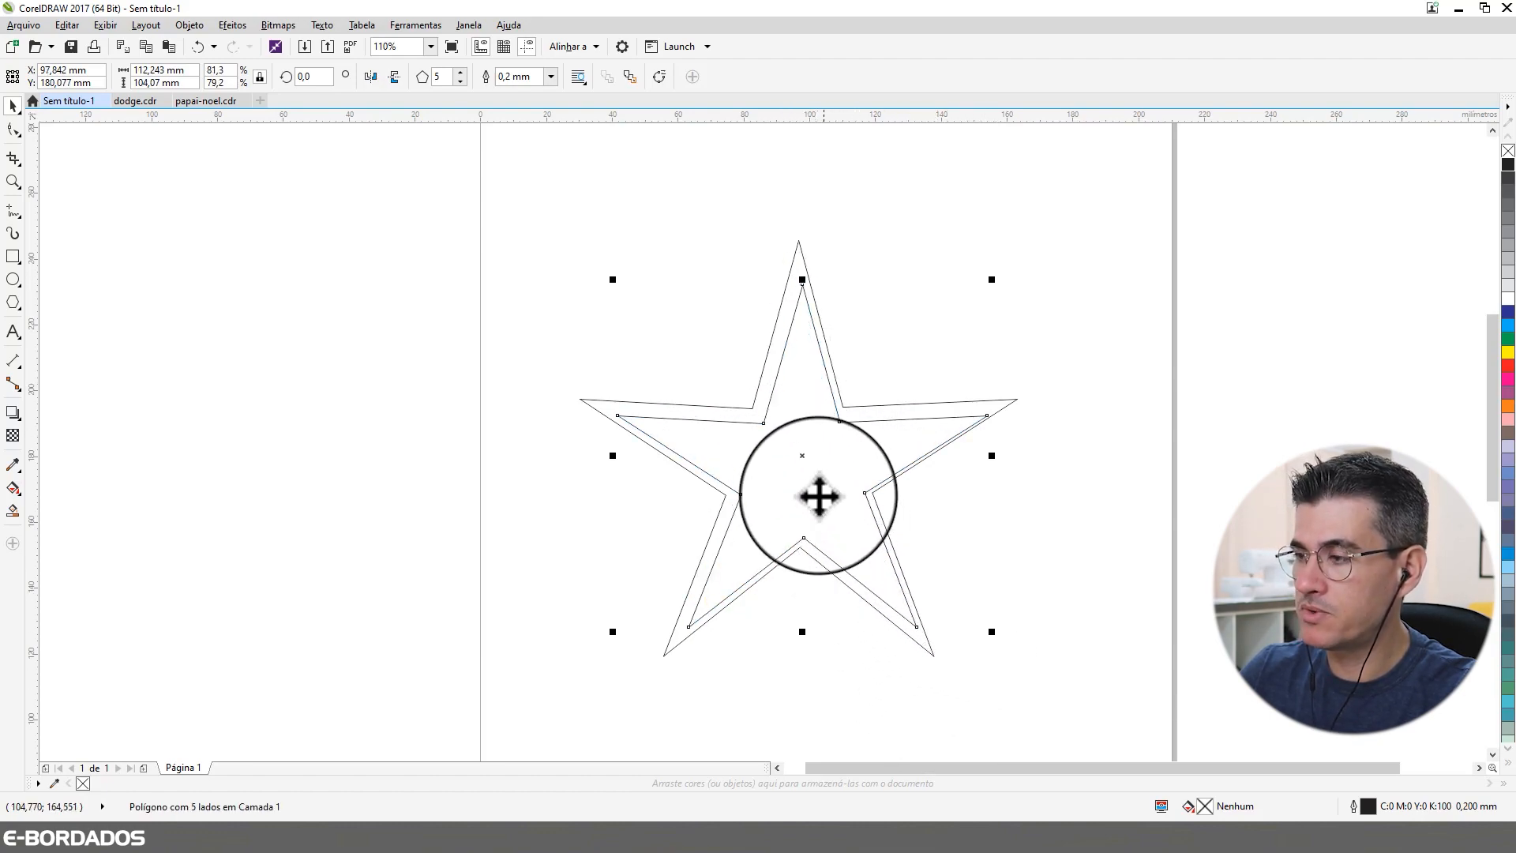
{"action": "left_click_drag", "start_coordinate": [804, 456], "coordinate": [800, 460]}
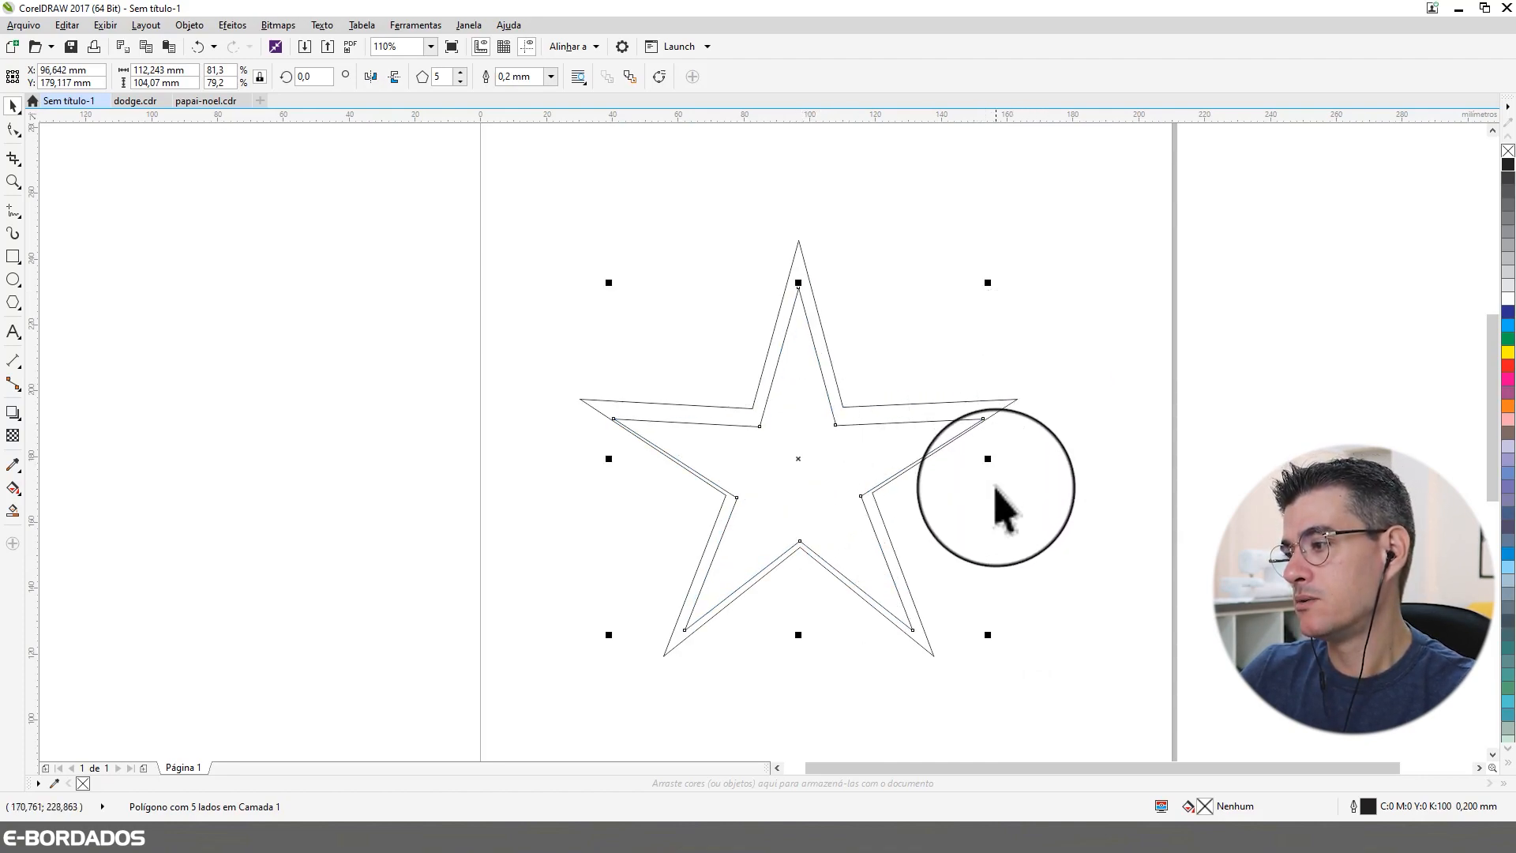
{"action": "left_click_drag", "start_coordinate": [989, 637], "coordinate": [984, 634]}
{"action": "left_click", "coordinate": [1026, 491]}
{"action": "left_click", "coordinate": [718, 433]}
{"action": "left_click_drag", "start_coordinate": [719, 433], "coordinate": [721, 429]}
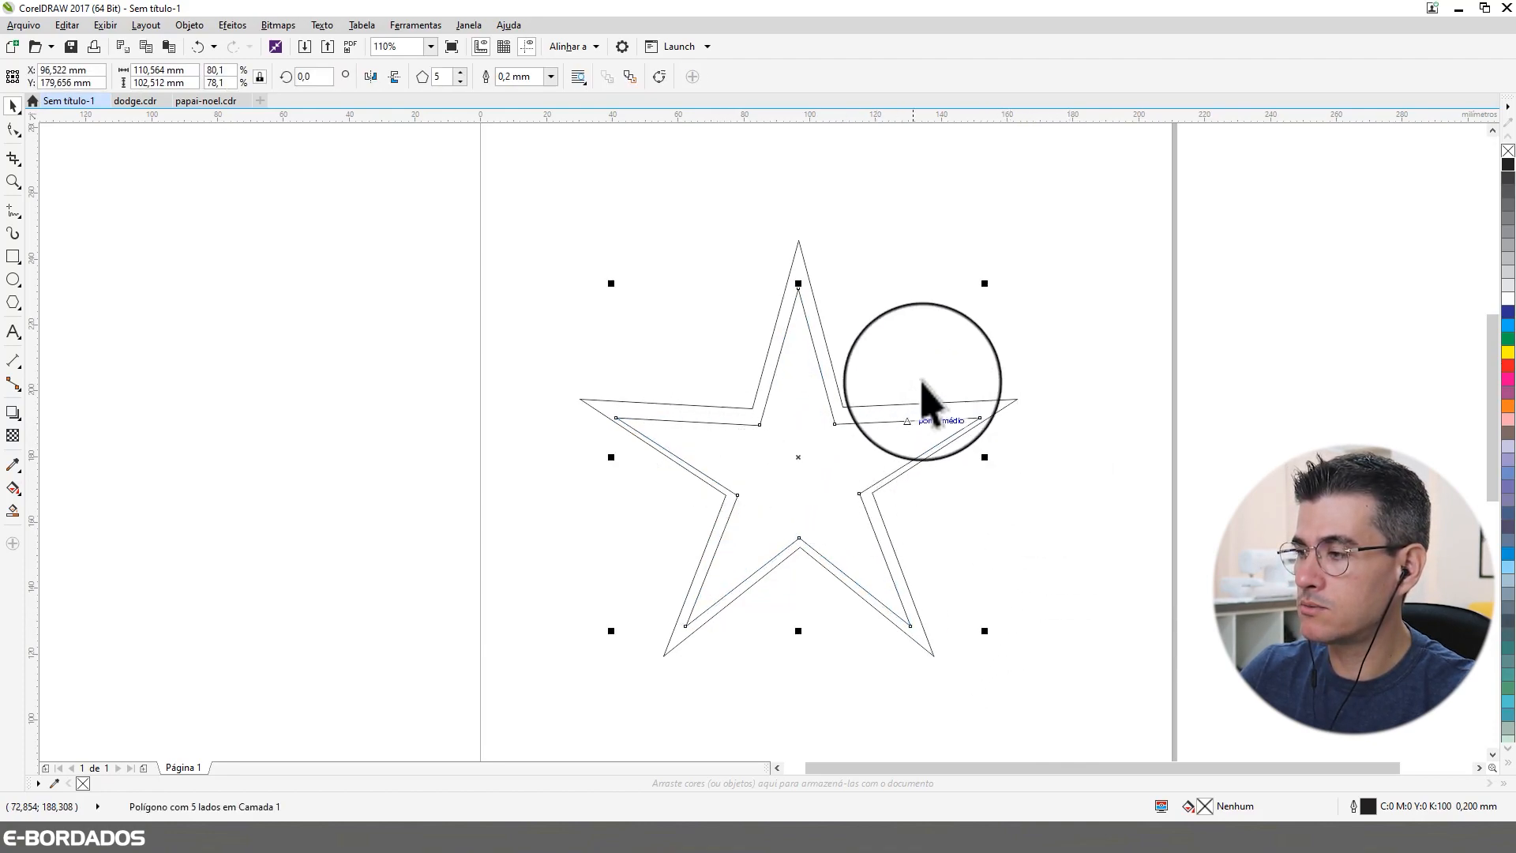
Make an enlarged third star, about 132 × 122 mm, from the inner star and offset it up and left of the original
{"action": "left_click_drag", "start_coordinate": [983, 282], "coordinate": [1057, 216]}
{"action": "left_click_drag", "start_coordinate": [855, 346], "coordinate": [770, 325]}
{"action": "left_click", "coordinate": [1117, 399]}
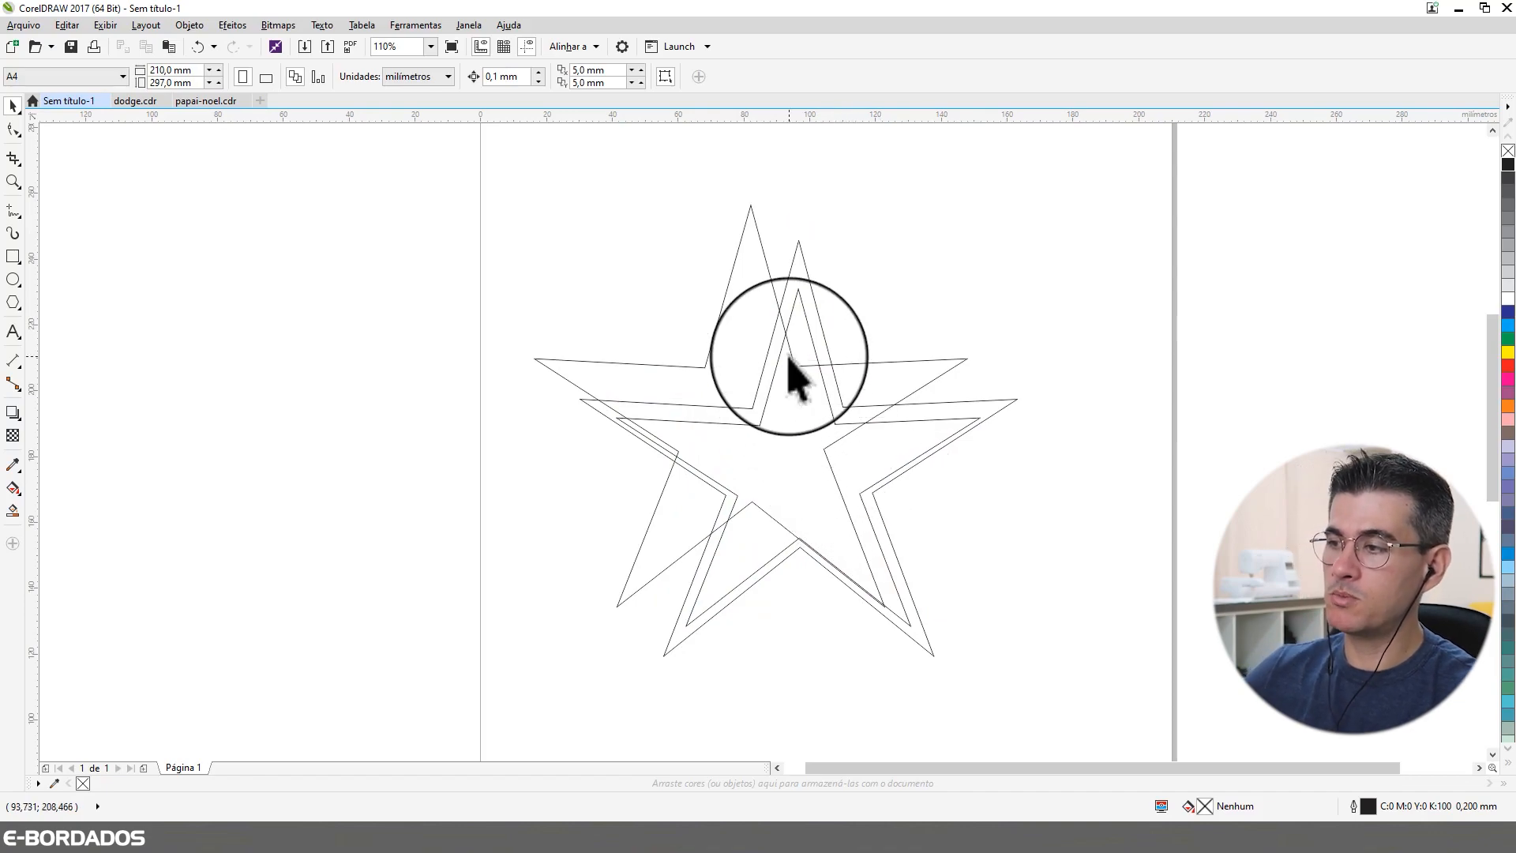
{"action": "left_click_drag", "start_coordinate": [754, 370], "coordinate": [769, 363]}
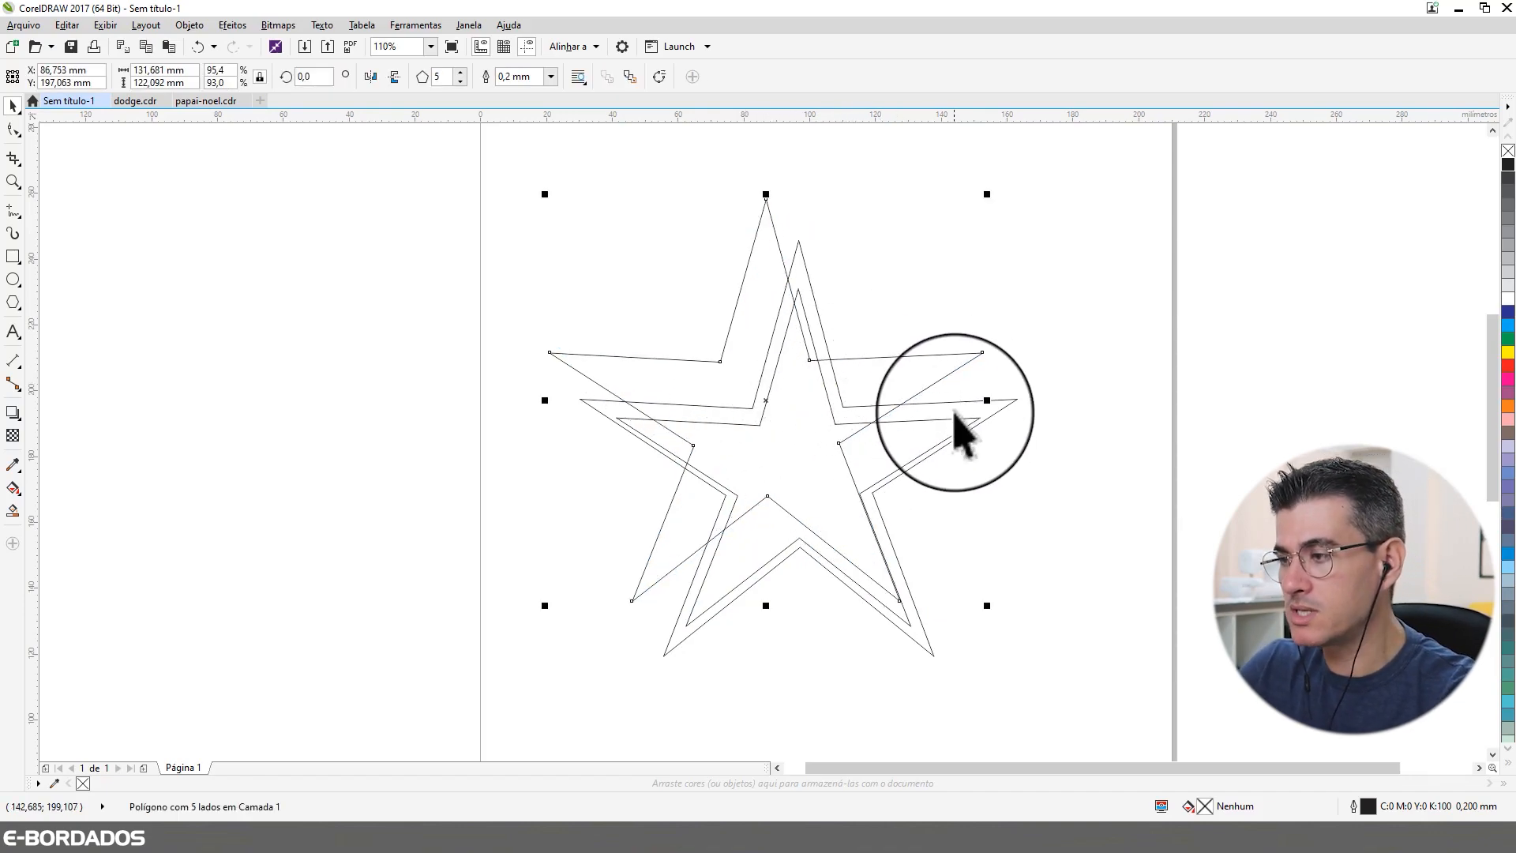
Rotate the offset star about 15° clockwise and the inner star slightly counterclockwise so their points overlap the original star irregularly
{"action": "left_click", "coordinate": [864, 356]}
{"action": "left_click", "coordinate": [865, 355]}
{"action": "left_click", "coordinate": [940, 413]}
{"action": "left_click_drag", "start_coordinate": [990, 608], "coordinate": [887, 609]}
{"action": "left_click", "coordinate": [909, 616]}
{"action": "left_click", "coordinate": [889, 588]}
{"action": "mouse_move", "coordinate": [984, 630]}
{"action": "left_mouse_down"}
{"action": "mouse_move", "coordinate": [1021, 615]}
{"action": "mouse_move", "coordinate": [1002, 612]}
{"action": "left_mouse_up"}
{"action": "left_click_drag", "start_coordinate": [736, 371], "coordinate": [739, 385]}
{"action": "left_click", "coordinate": [1134, 379]}
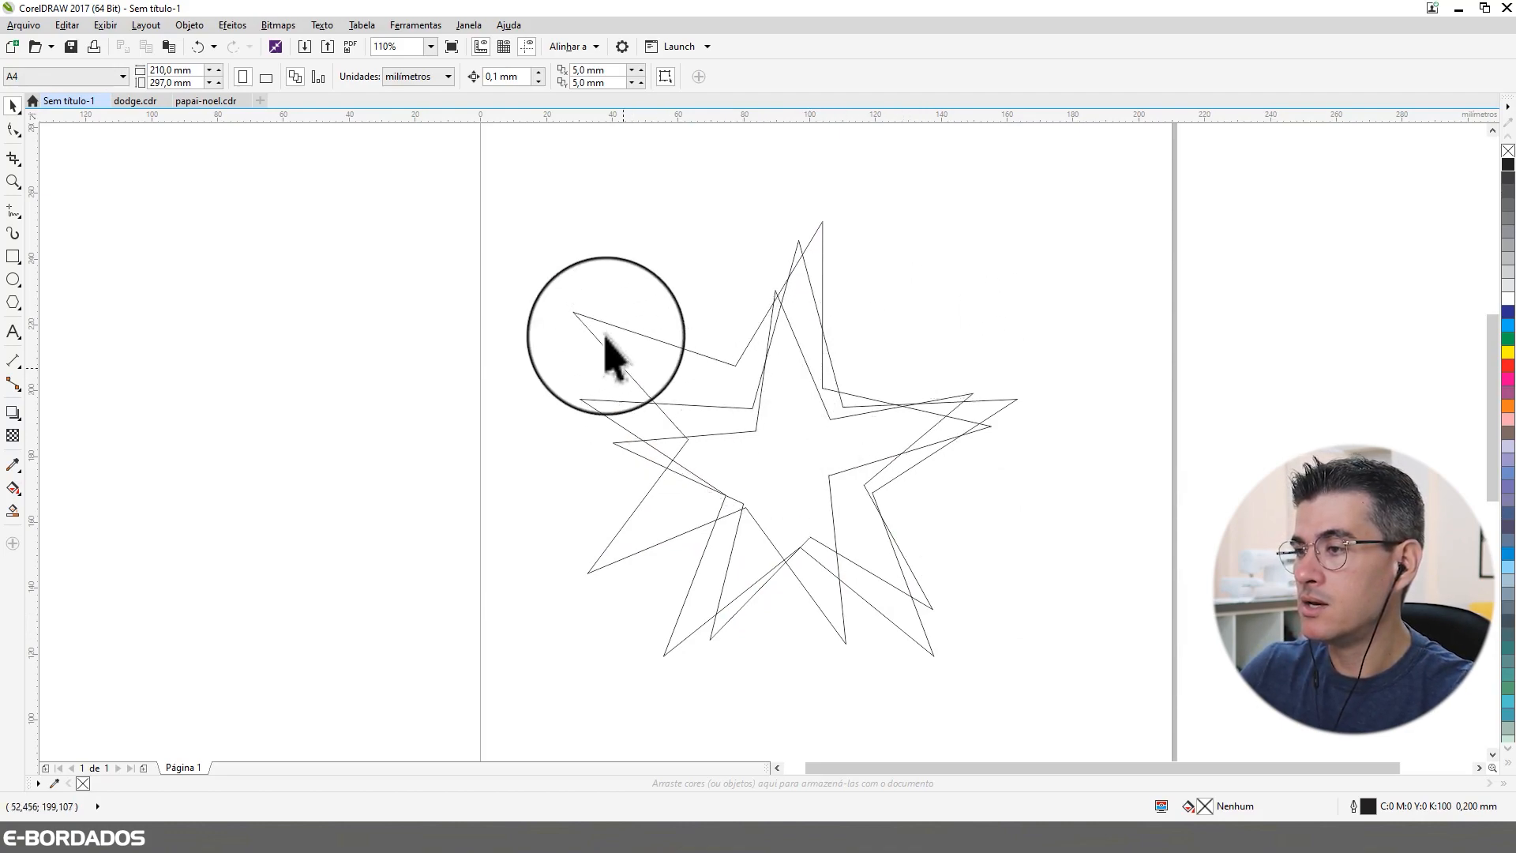
Scale all three stars together proportionally to a width of 160 mm and shift them slightly up and right on the page
{"action": "left_click_drag", "start_coordinate": [470, 171], "coordinate": [1067, 721]}
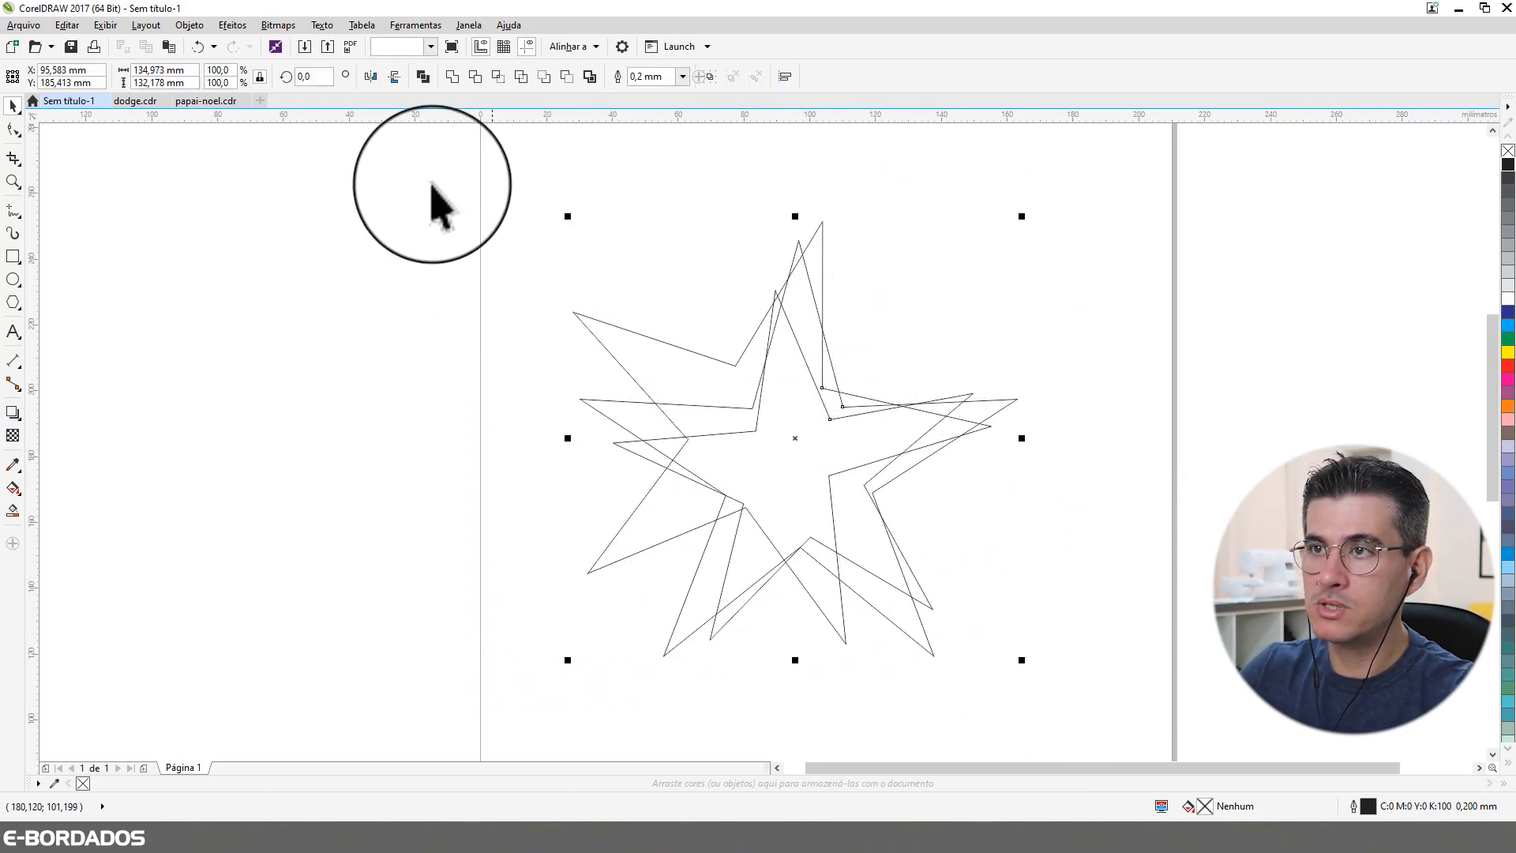
{"action": "left_click", "coordinate": [159, 69]}
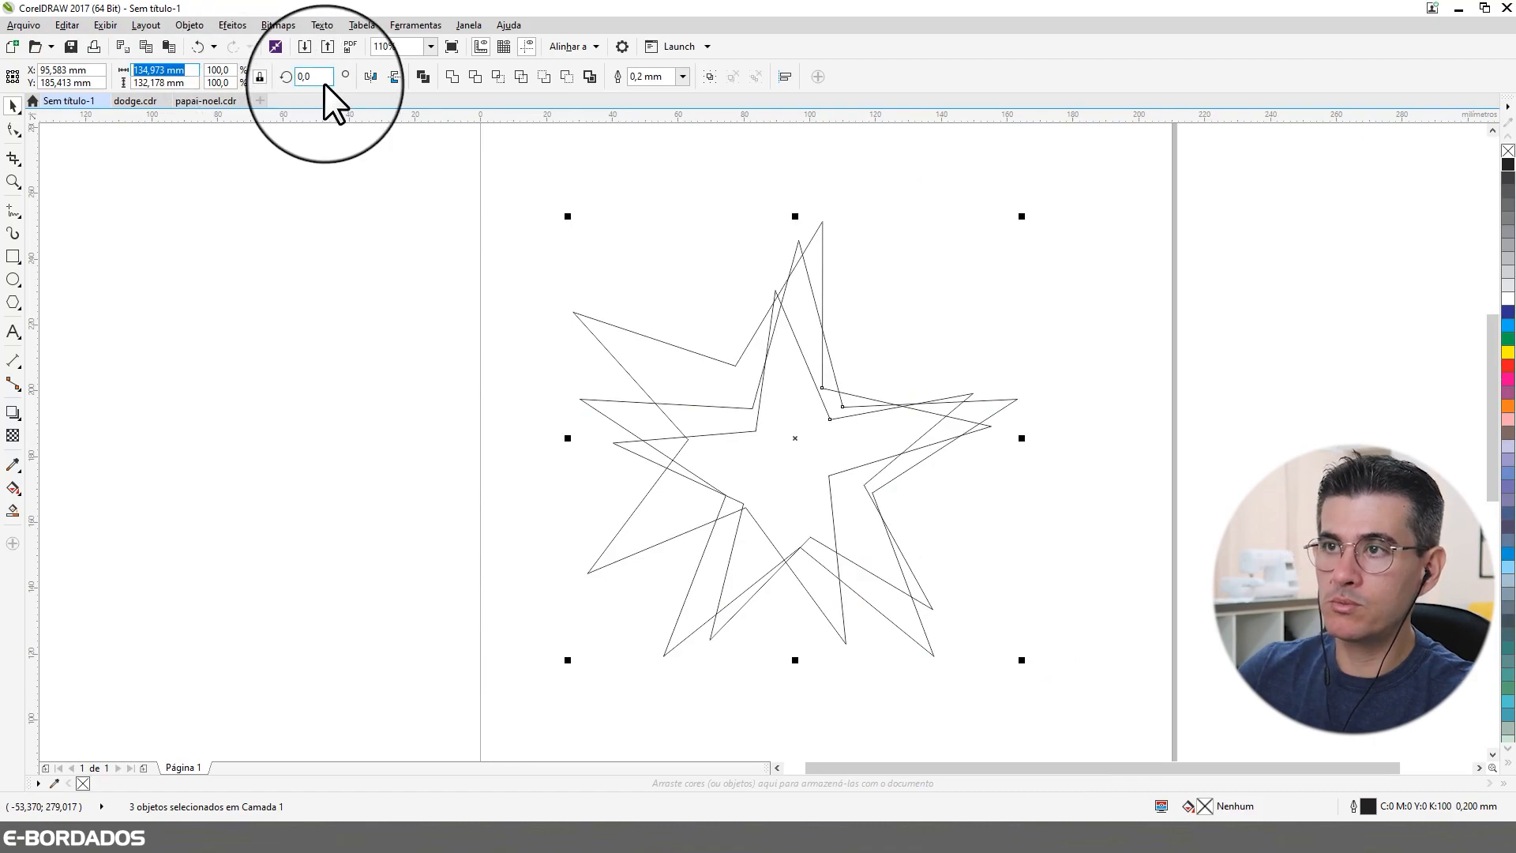
{"action": "type", "text": "160"}
{"action": "key", "text": "Return"}
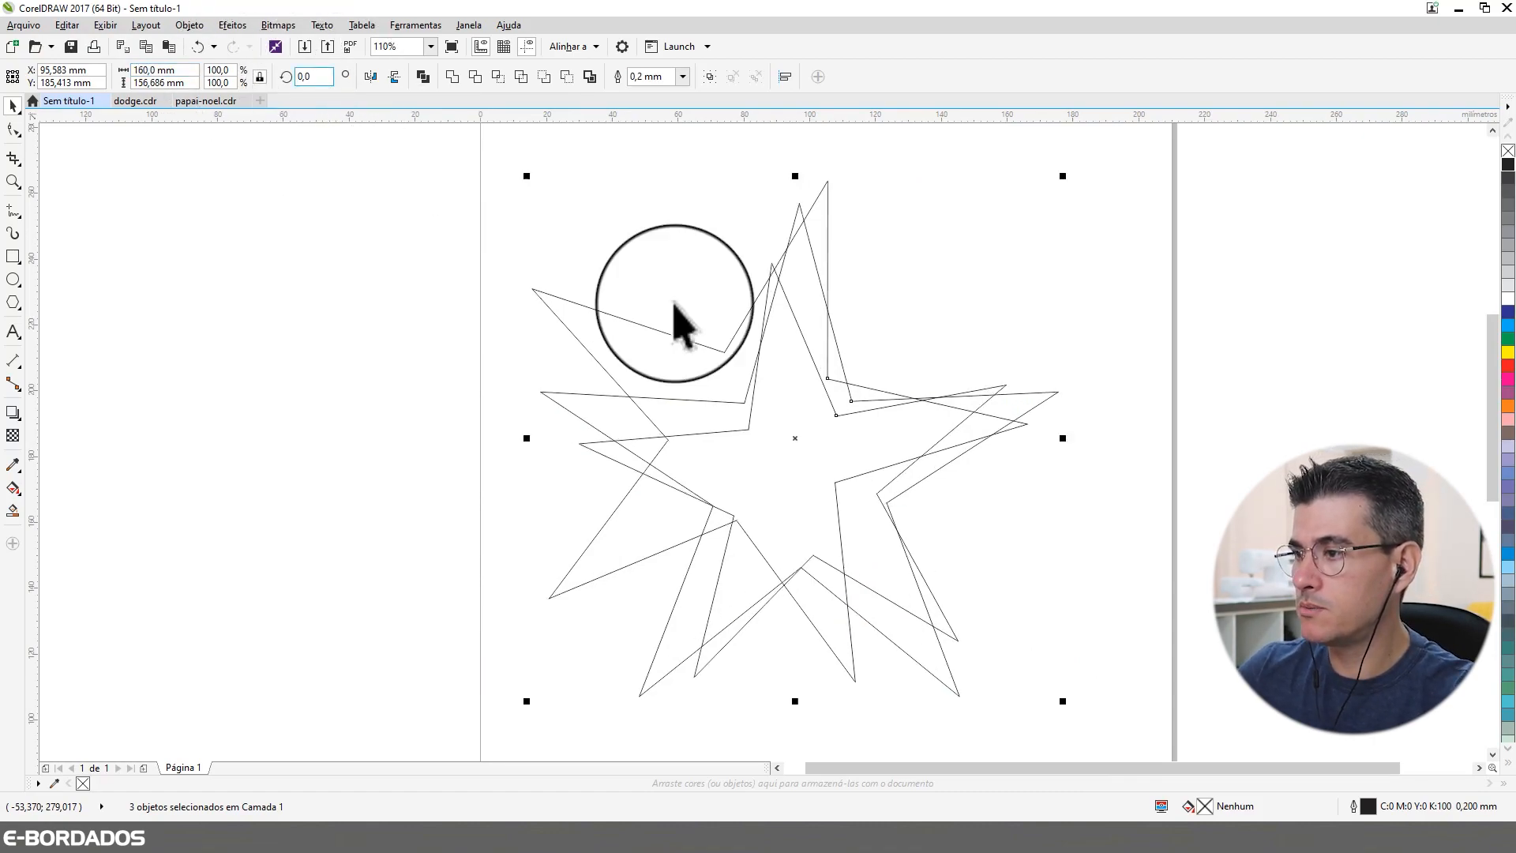
{"action": "mouse_move", "coordinate": [843, 485]}
{"action": "left_mouse_down"}
{"action": "mouse_move", "coordinate": [866, 490]}
{"action": "mouse_move", "coordinate": [859, 474]}
{"action": "left_mouse_up"}
{"action": "left_click", "coordinate": [1201, 401]}
Examine the overlapping stars' separate outlines by selecting them one at a time
{"action": "left_click", "coordinate": [863, 413]}
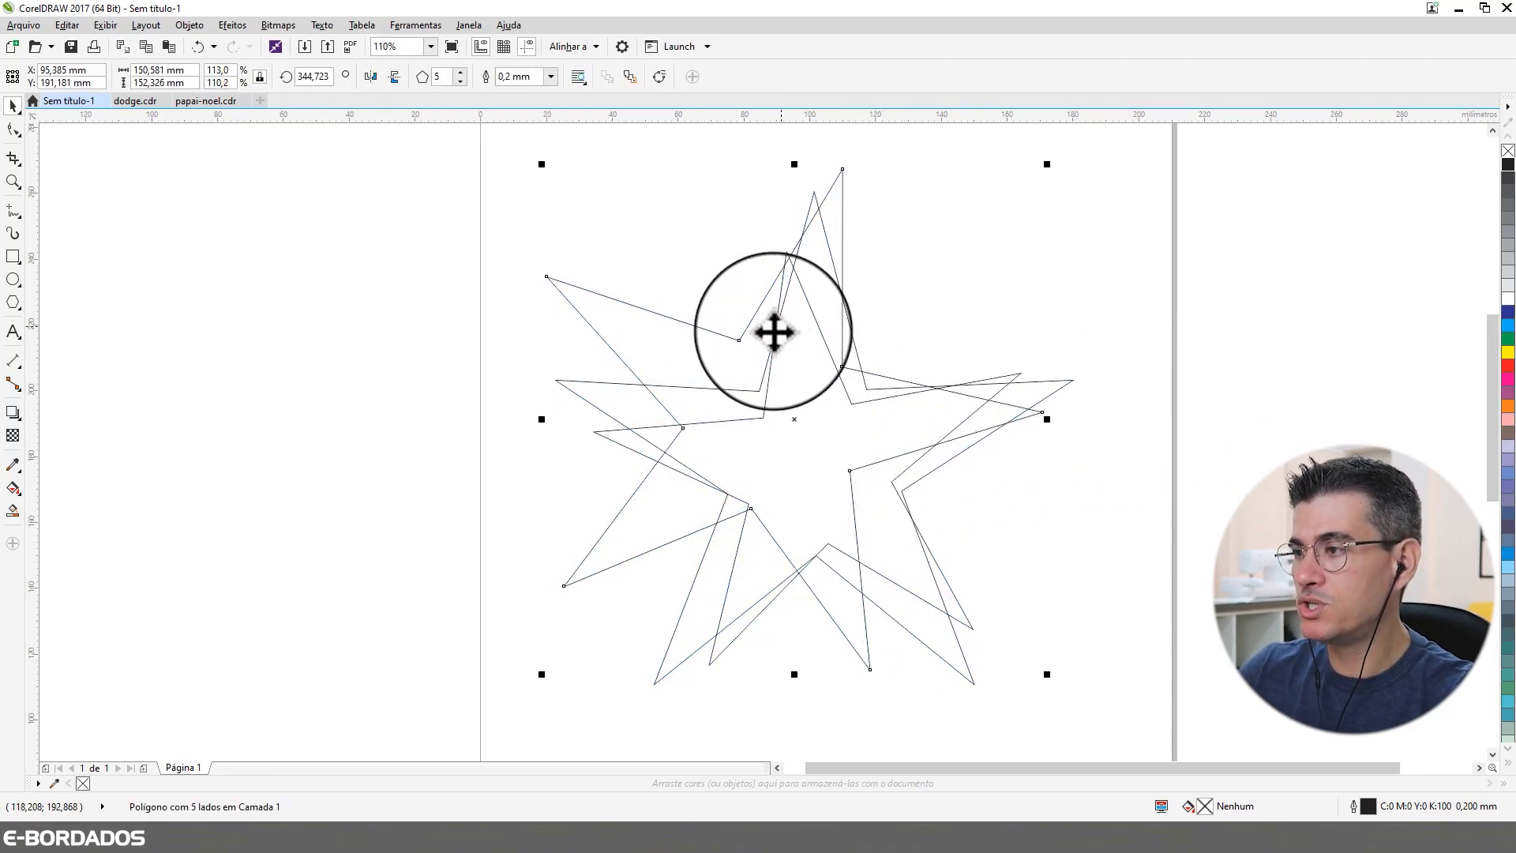
{"action": "left_click", "coordinate": [872, 394]}
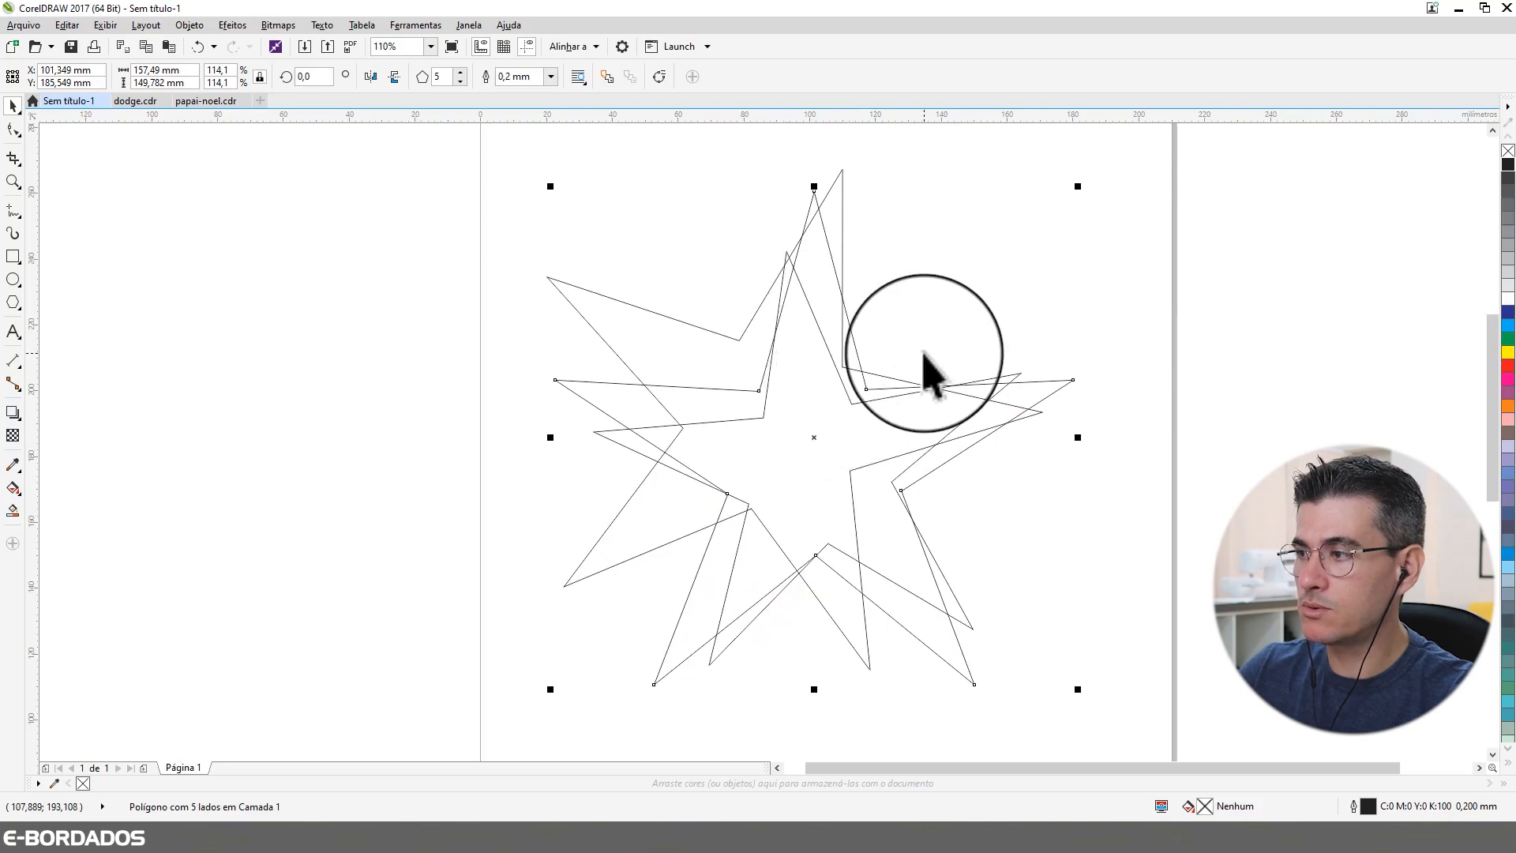
{"action": "left_click", "coordinate": [861, 412]}
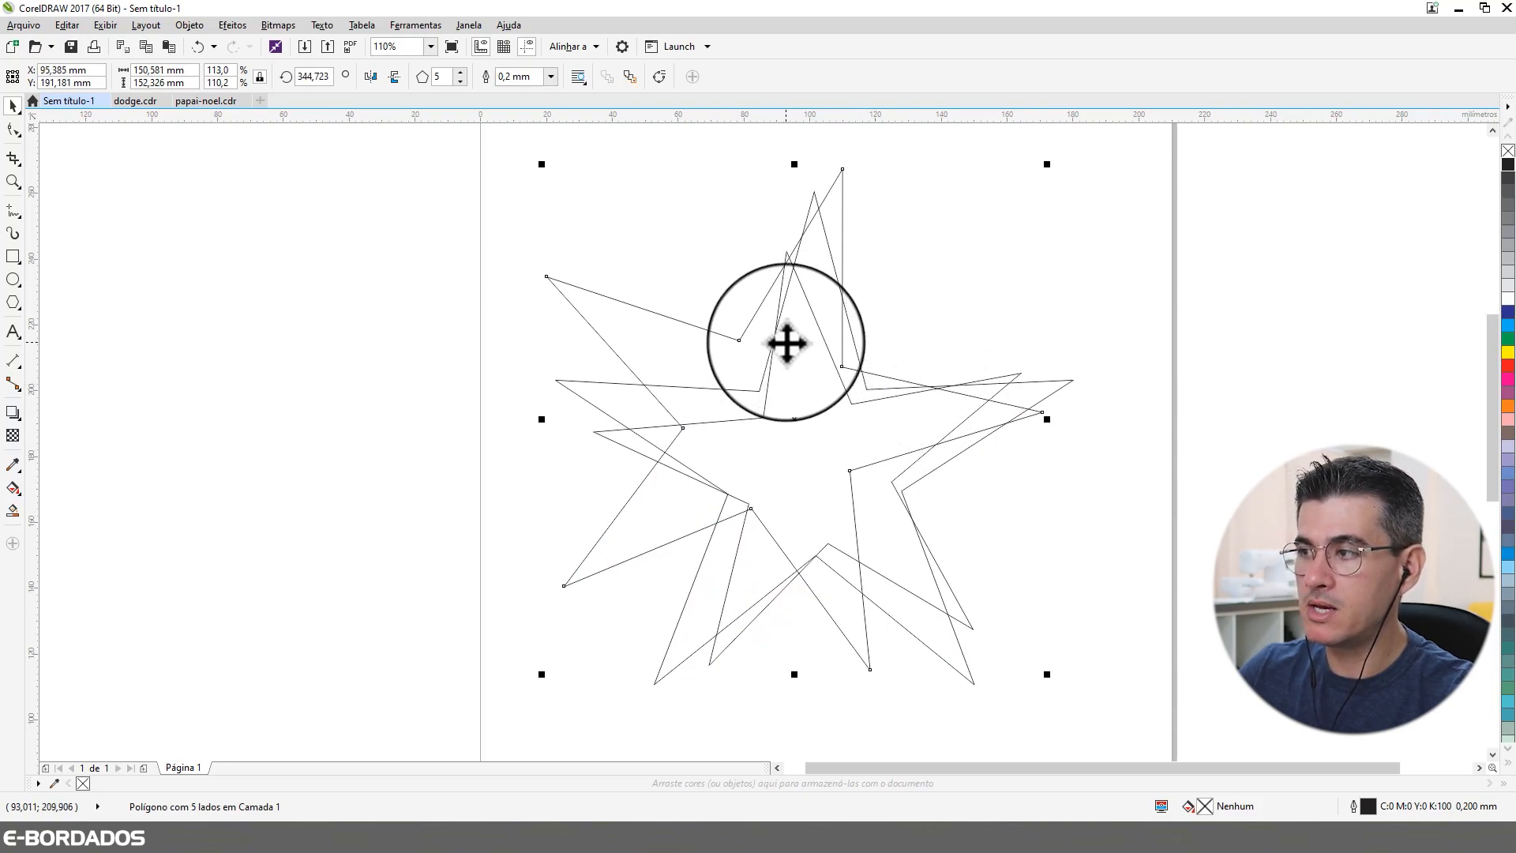
{"action": "left_click", "coordinate": [832, 254]}
{"action": "left_click", "coordinate": [835, 264]}
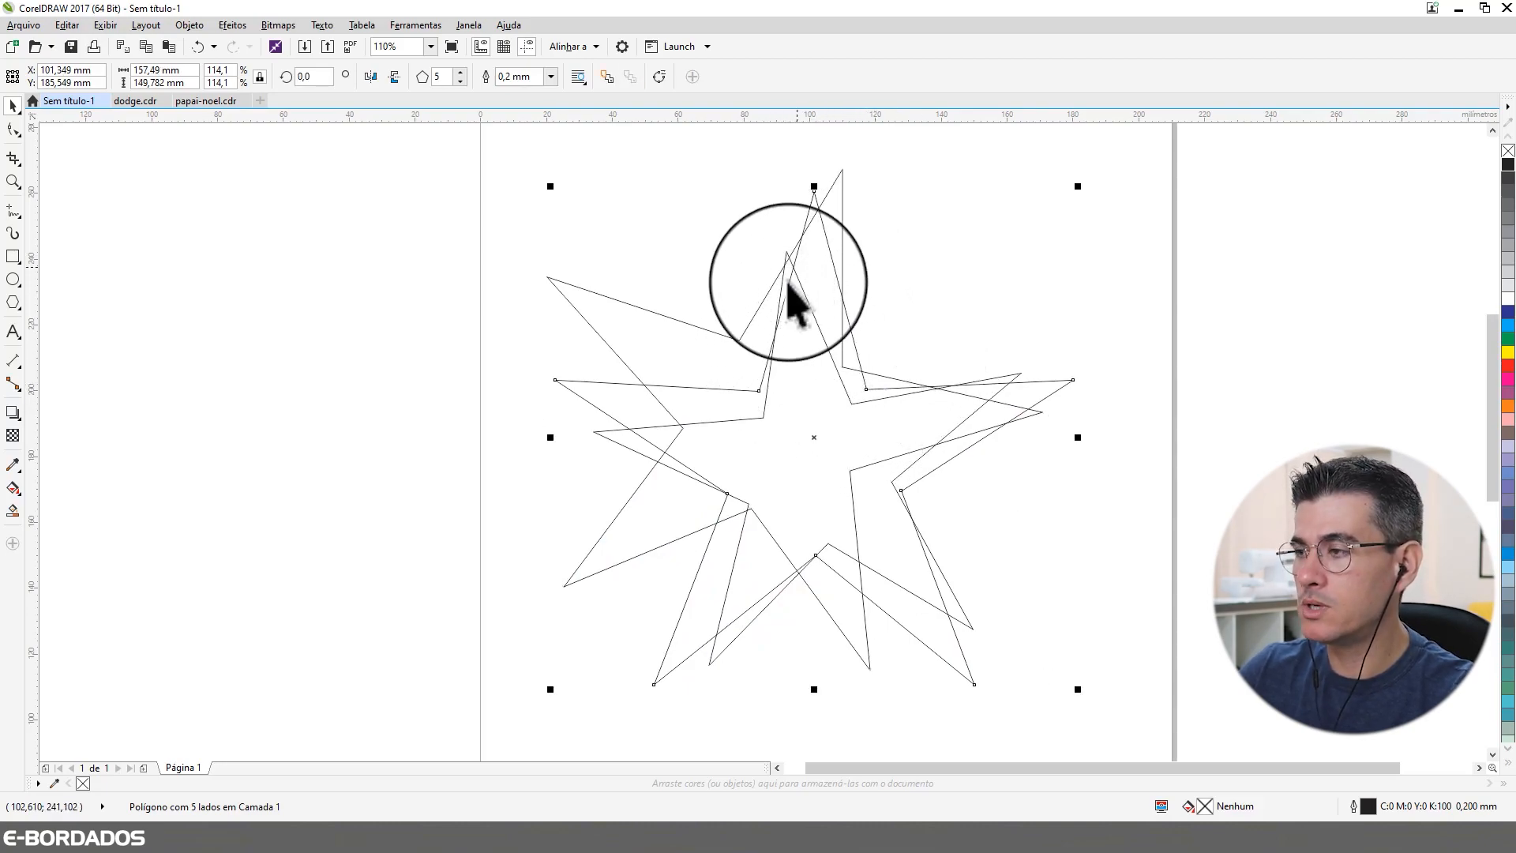
{"action": "left_click", "coordinate": [1190, 378]}
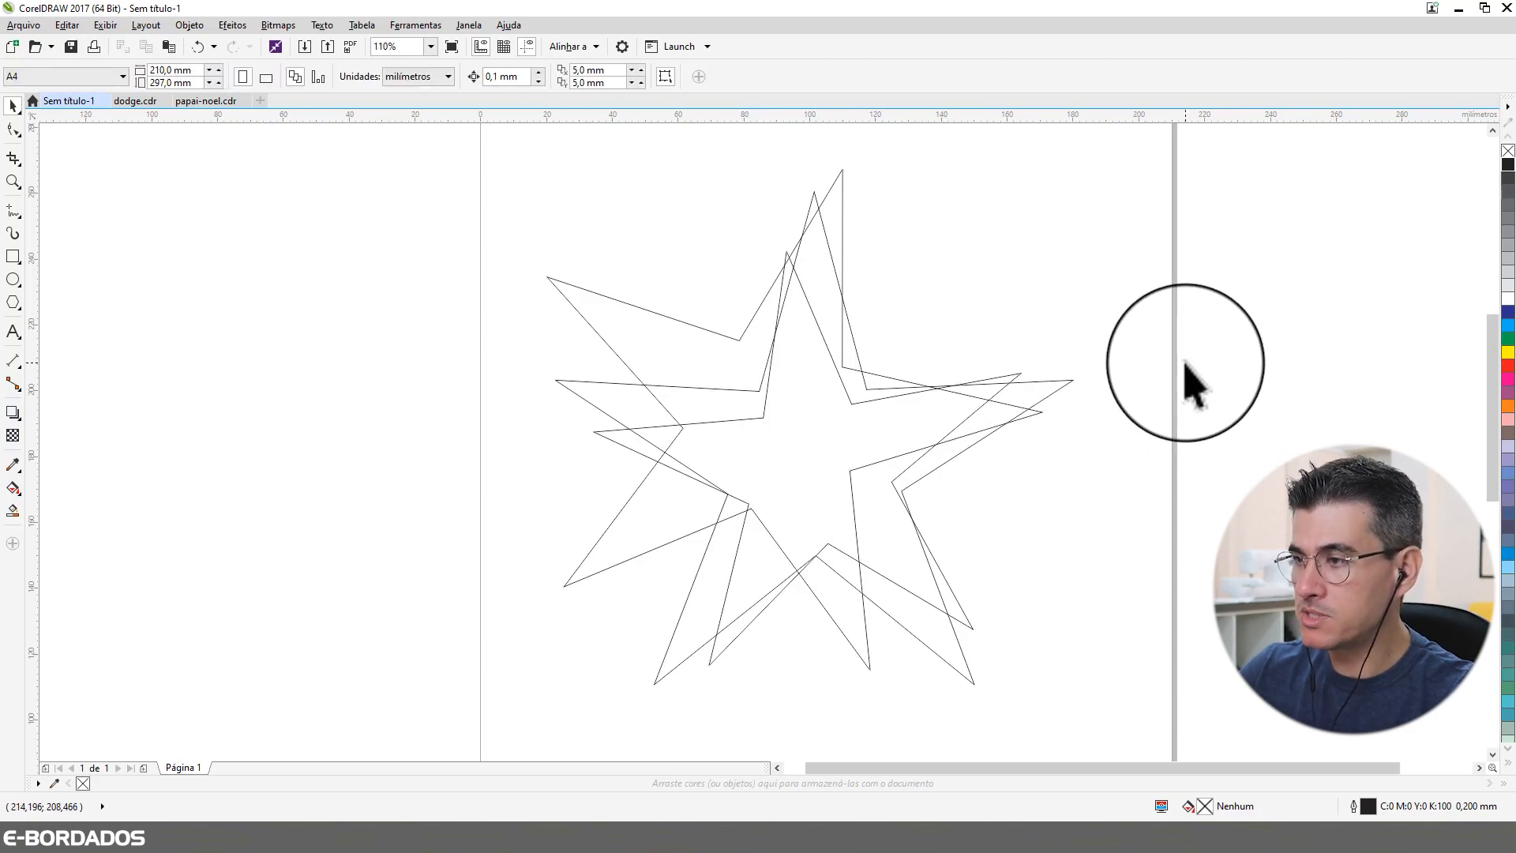
Copy all three star outlines and paste them into the empty design in Wilcom EmbroideryStudio
{"action": "key", "text": "ctrl+a"}
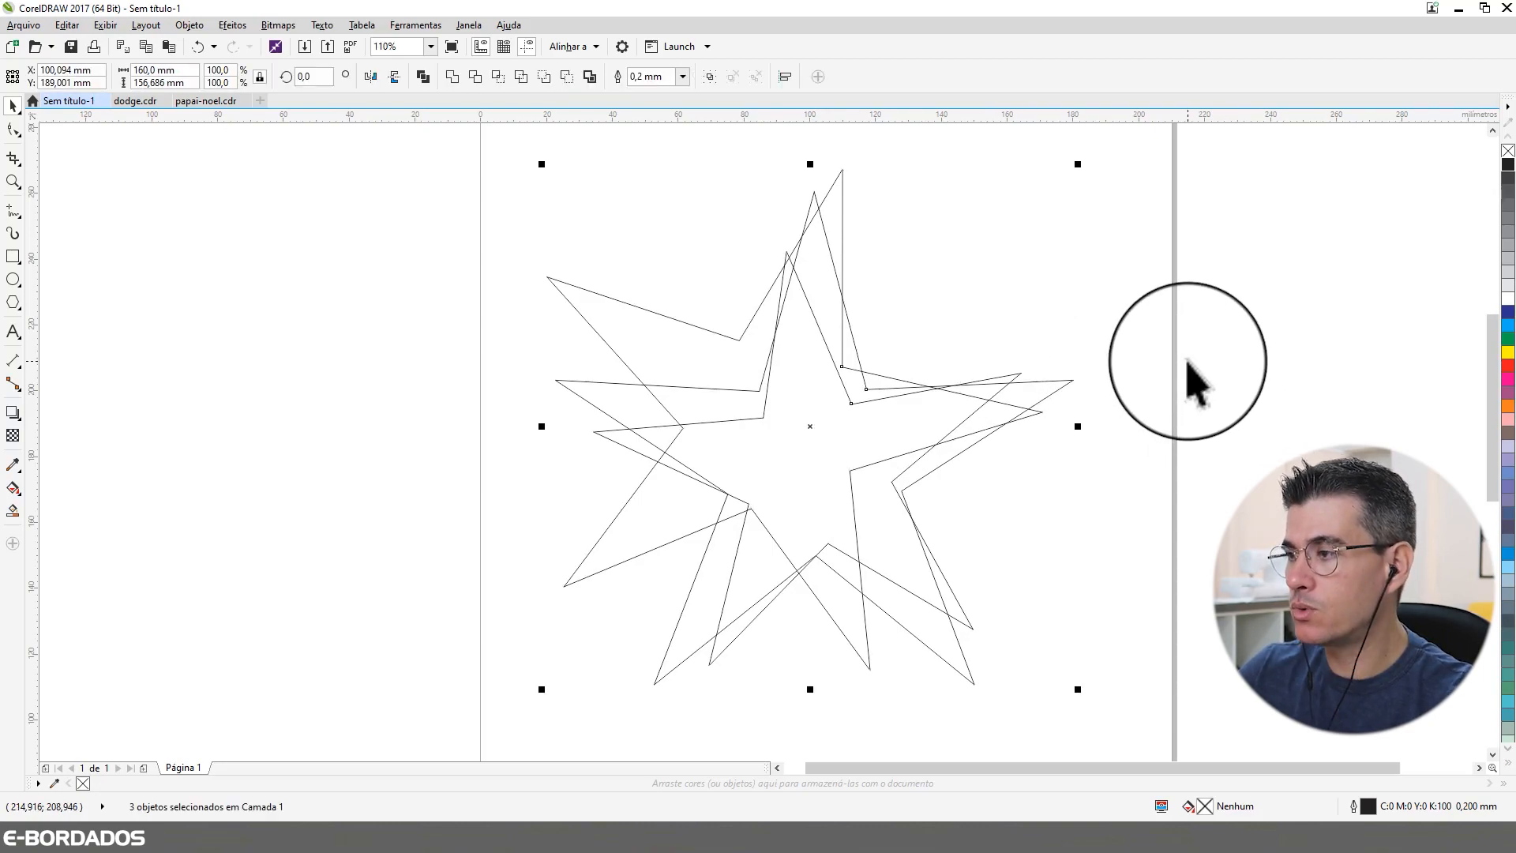
{"action": "key", "text": "ctrl+c"}
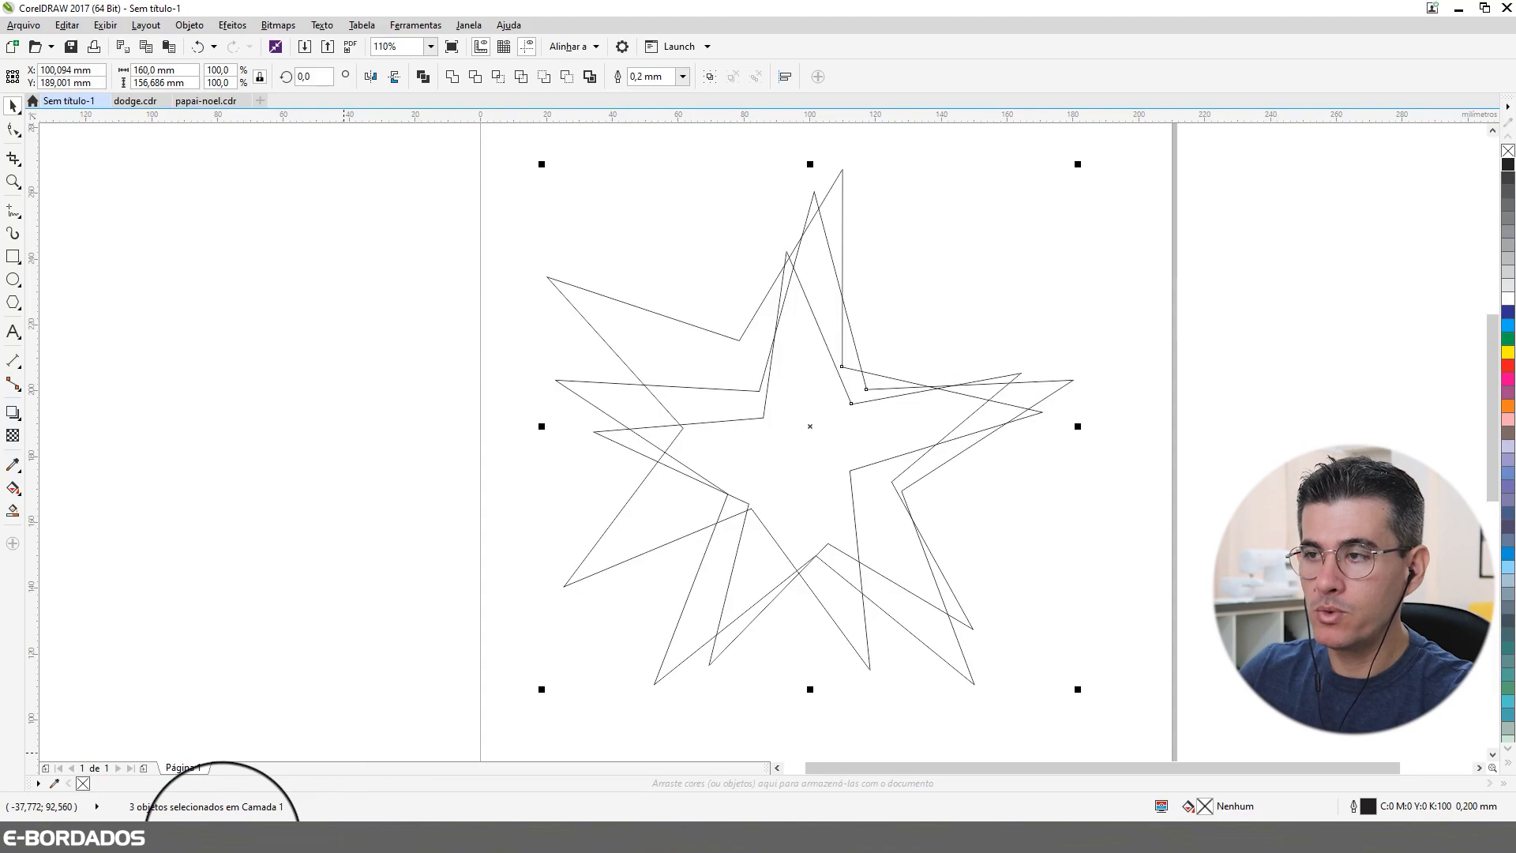
{"action": "left_click", "coordinate": [222, 841]}
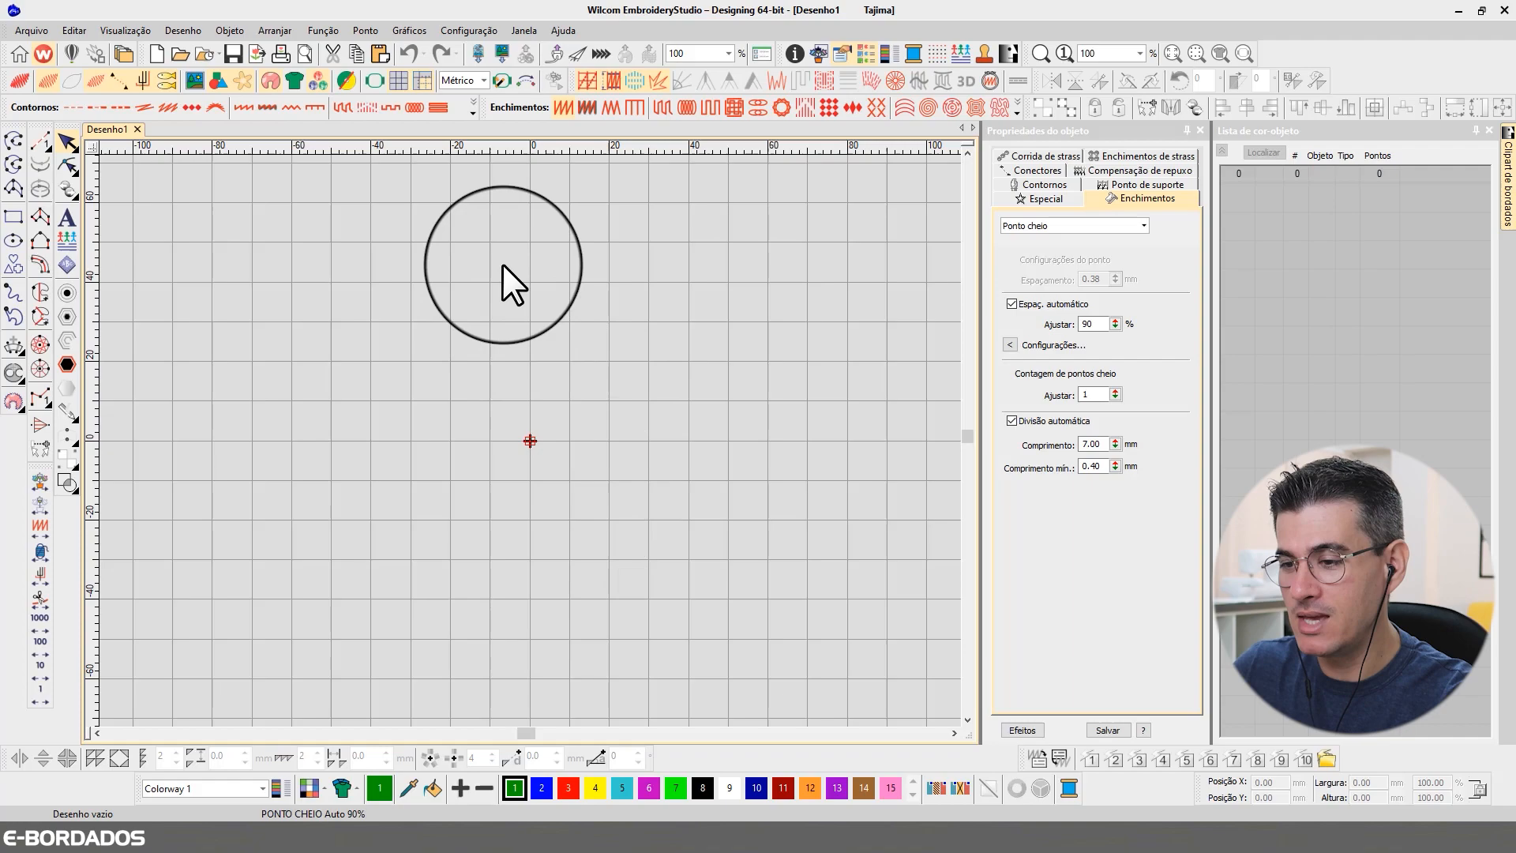
{"action": "key", "text": "ctrl+v"}
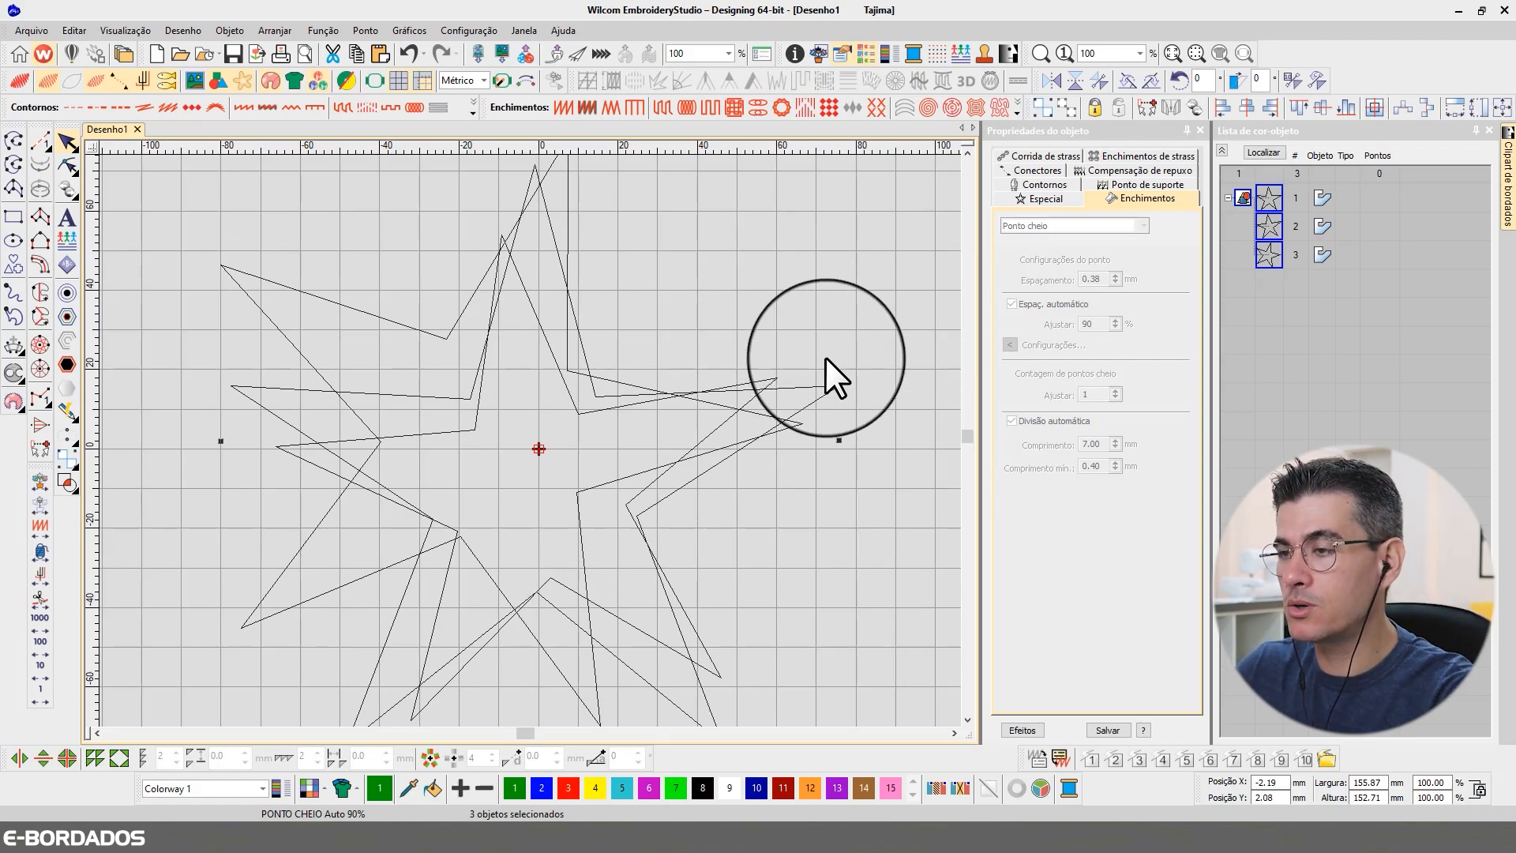
{"action": "scroll", "coordinate": [882, 381], "scroll_direction": "down", "scroll_amount": 2}
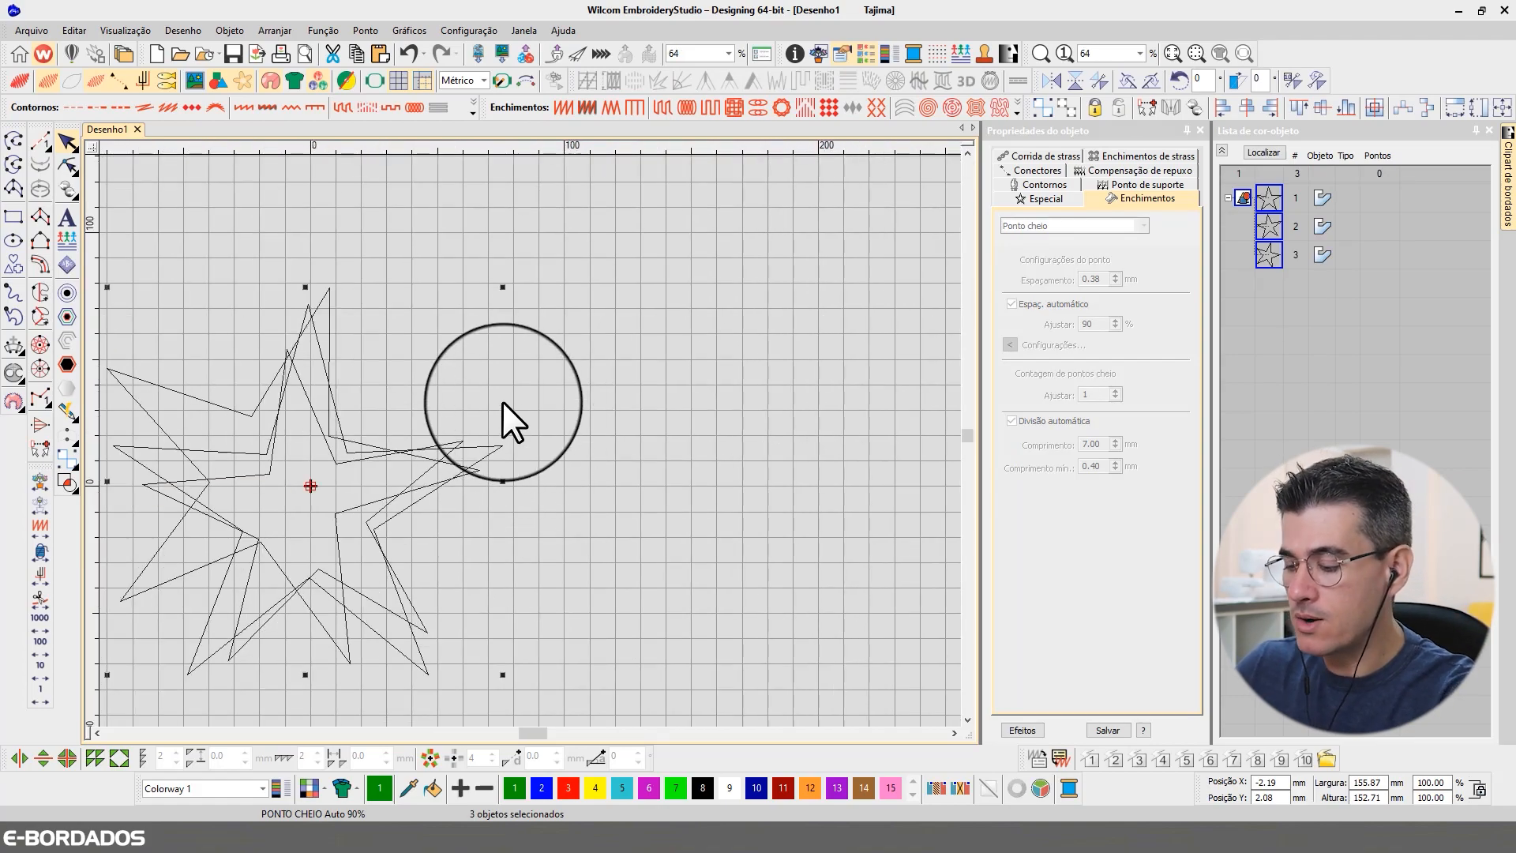
{"action": "scroll", "coordinate": [502, 401], "scroll_direction": "up", "scroll_amount": 2}
Reshape the rotated star's upper-left arm by moving its inner corner inward and bending both sides of the arm into curves
{"action": "left_click", "coordinate": [67, 166]}
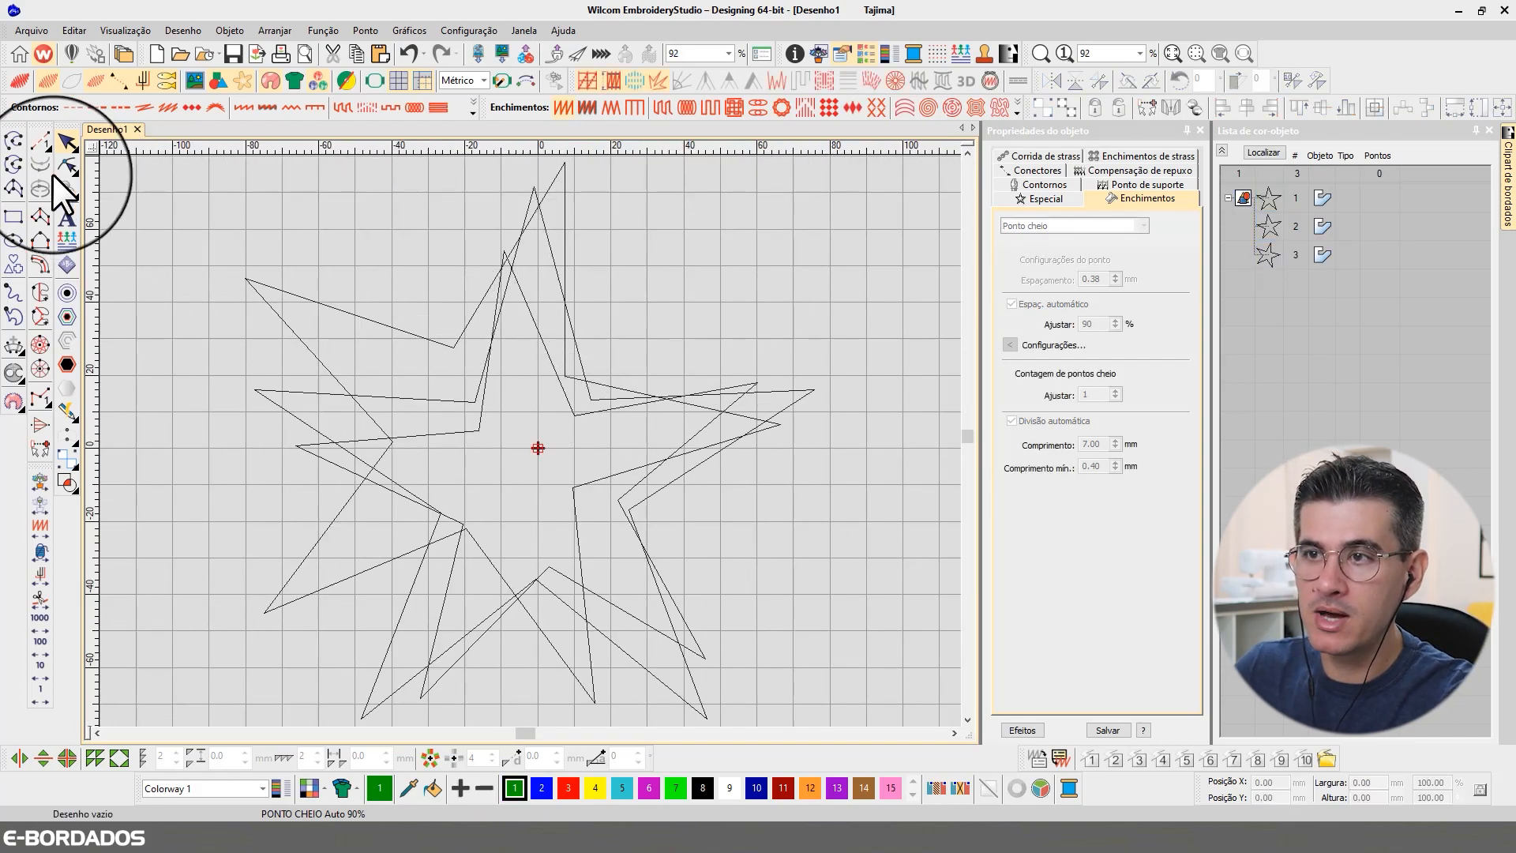
{"action": "left_click", "coordinate": [381, 324]}
{"action": "left_click", "coordinate": [394, 443]}
{"action": "left_click", "coordinate": [454, 347]}
{"action": "mouse_move", "coordinate": [455, 347]}
{"action": "left_mouse_down"}
{"action": "mouse_move", "coordinate": [396, 281]}
{"action": "mouse_move", "coordinate": [465, 364]}
{"action": "left_mouse_up"}
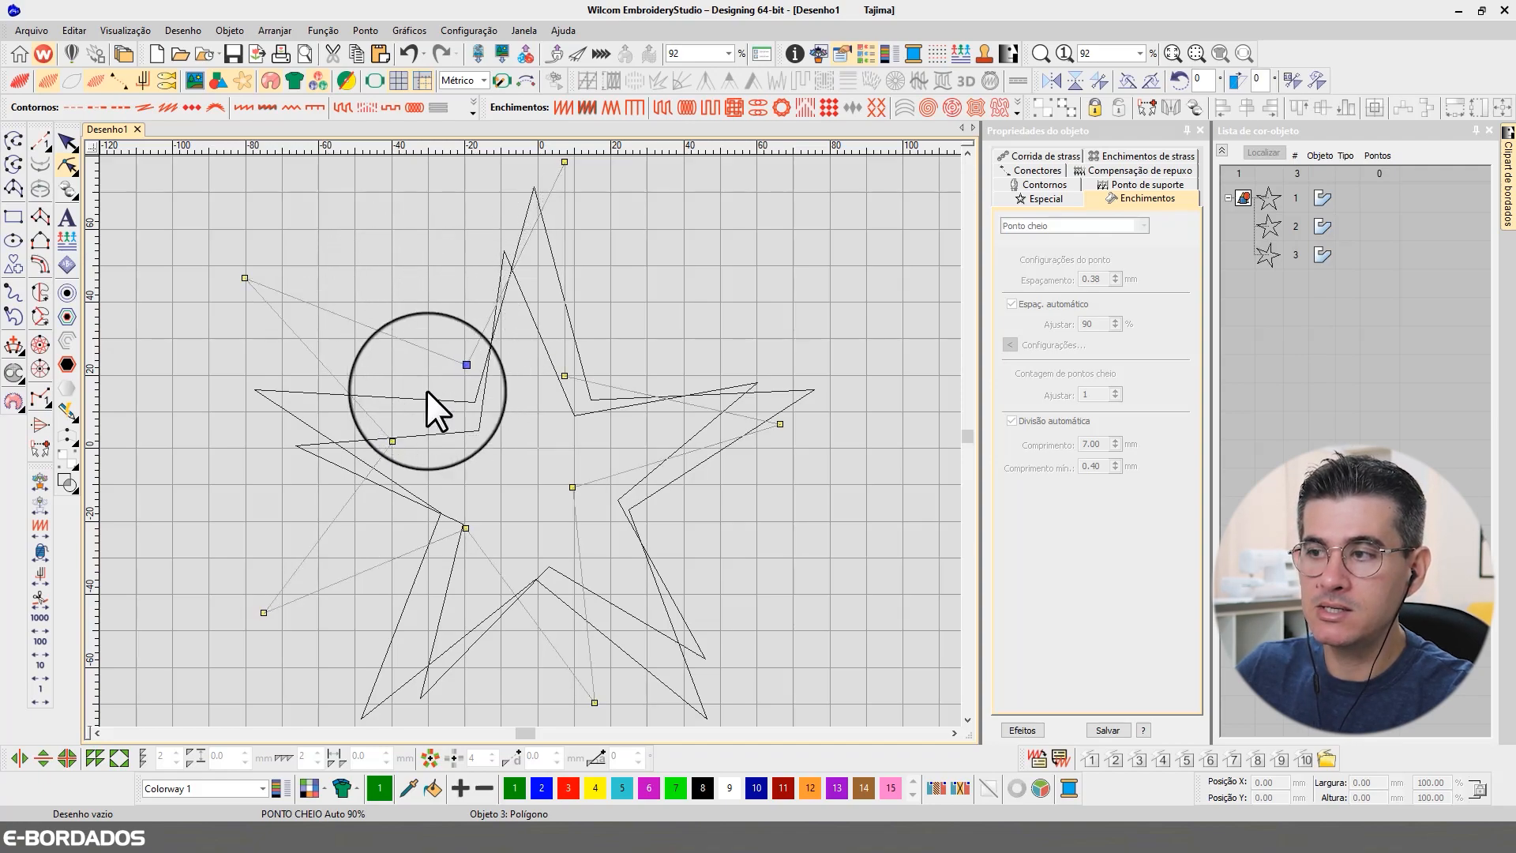
{"action": "right_click", "coordinate": [370, 328]}
{"action": "left_click_drag", "start_coordinate": [370, 327], "coordinate": [373, 282]}
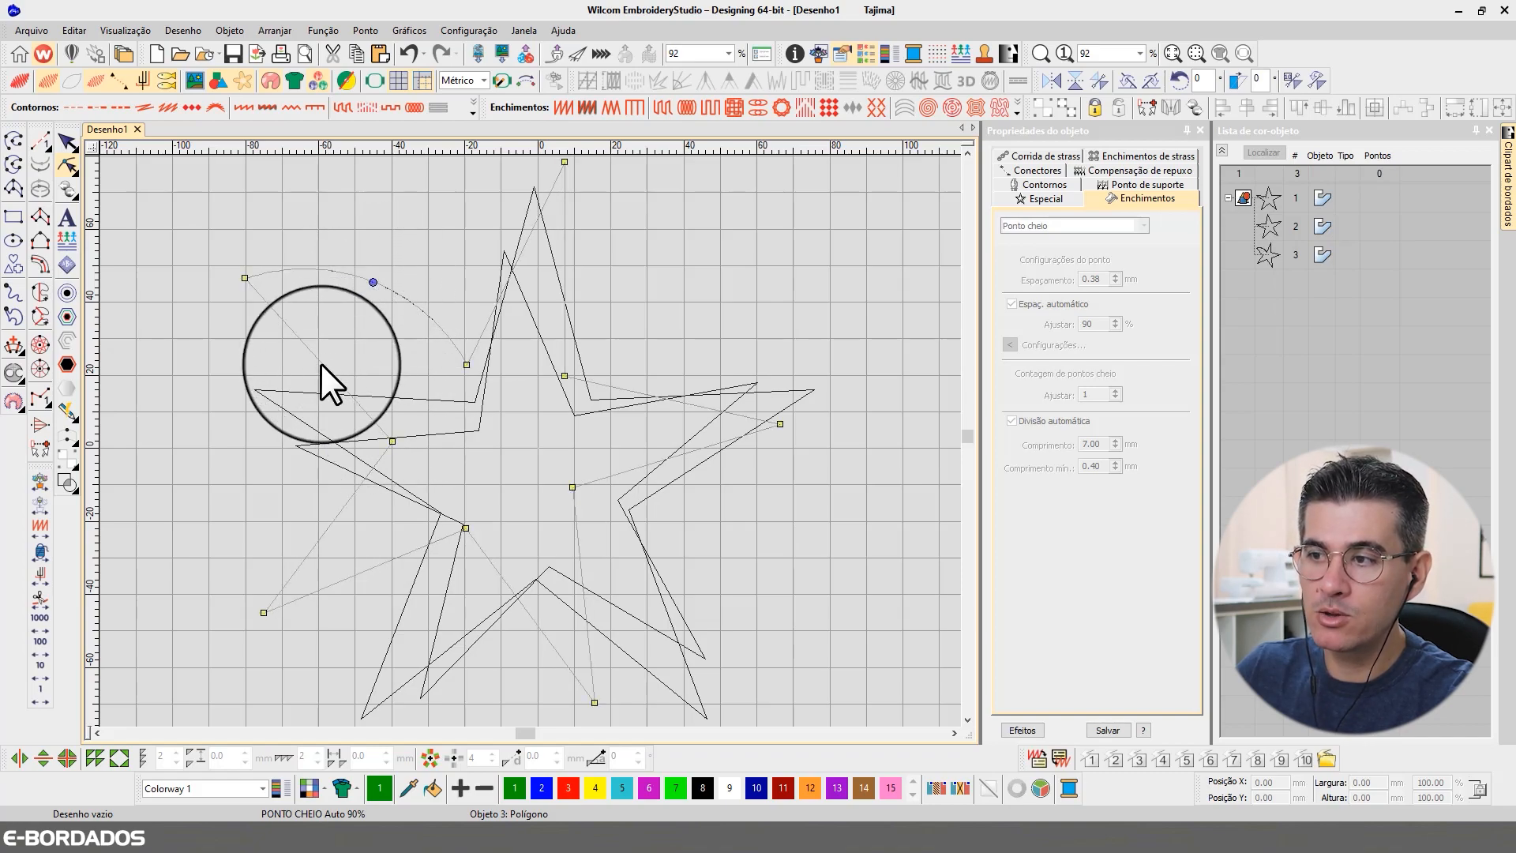
{"action": "left_click_drag", "start_coordinate": [322, 364], "coordinate": [351, 335]}
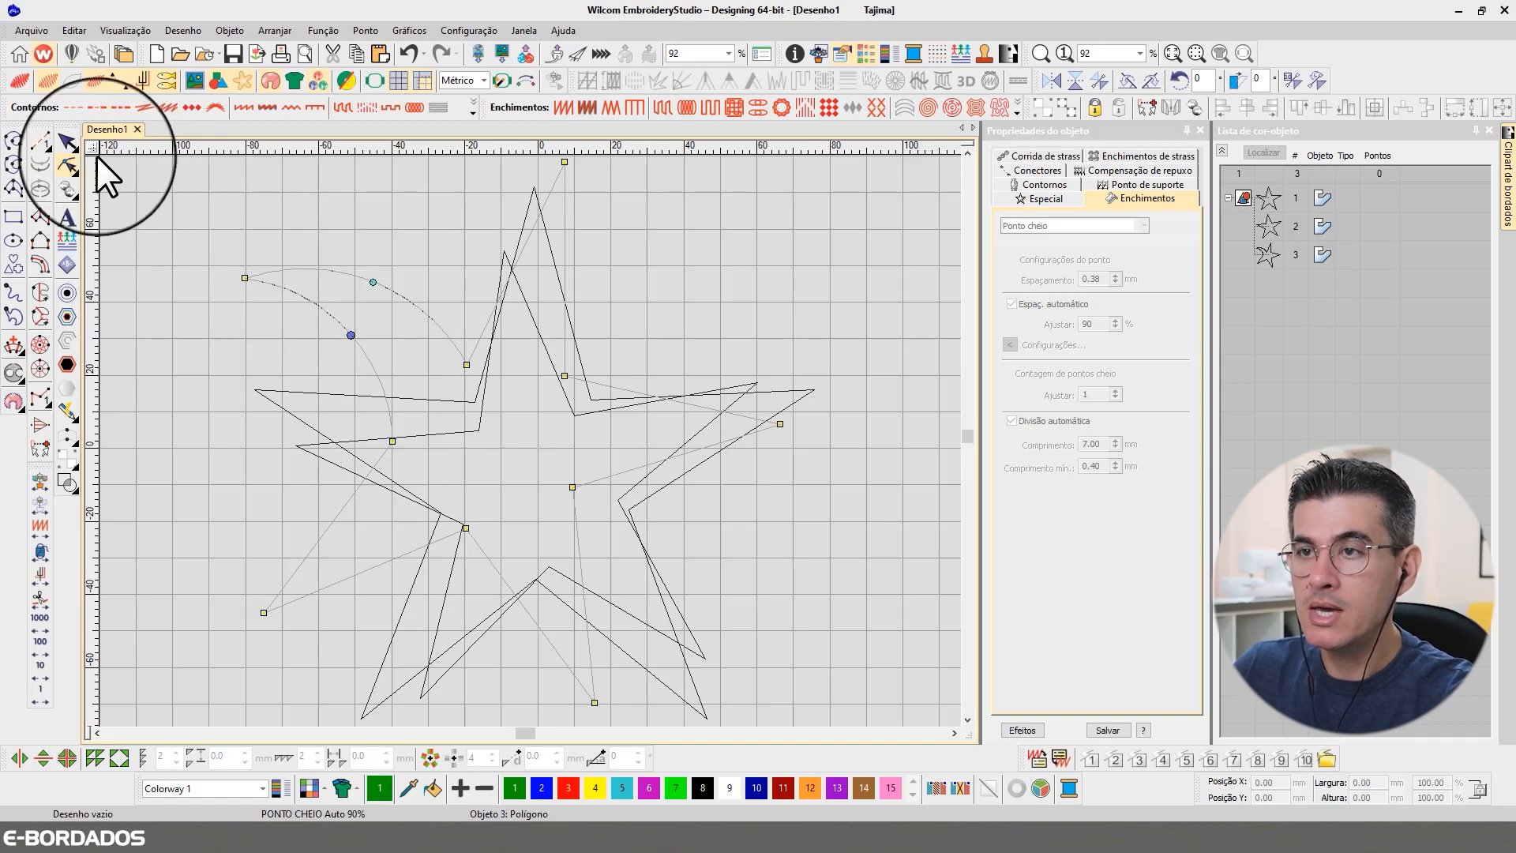
{"action": "left_click", "coordinate": [70, 144]}
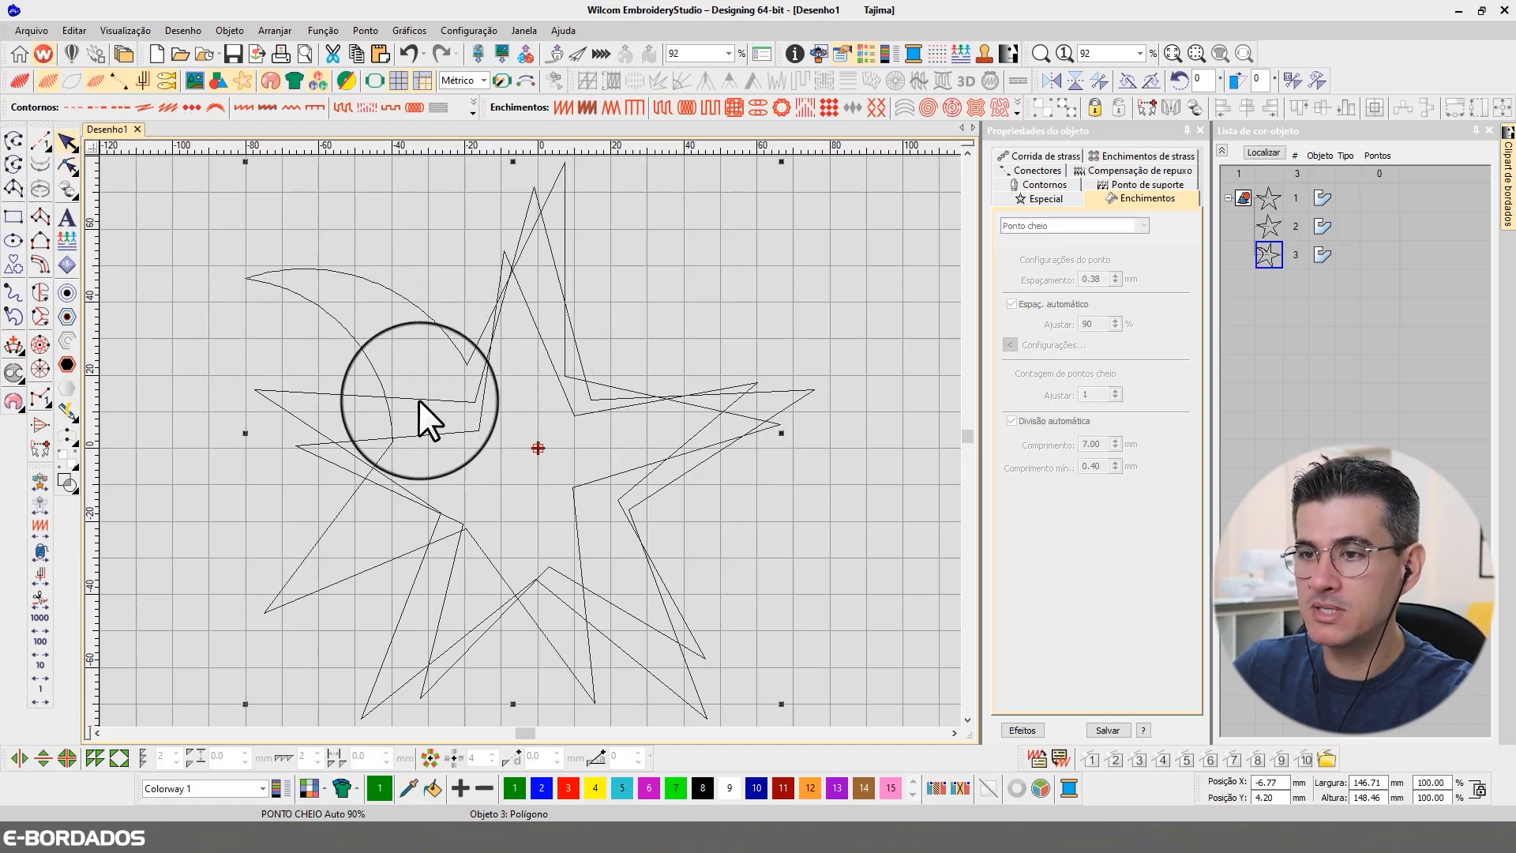
Convert the curved-arm star into a run stitch (Ponto corrido) outline and assign it green thread colour 1
{"action": "left_click", "coordinate": [41, 144]}
{"action": "left_click", "coordinate": [286, 270]}
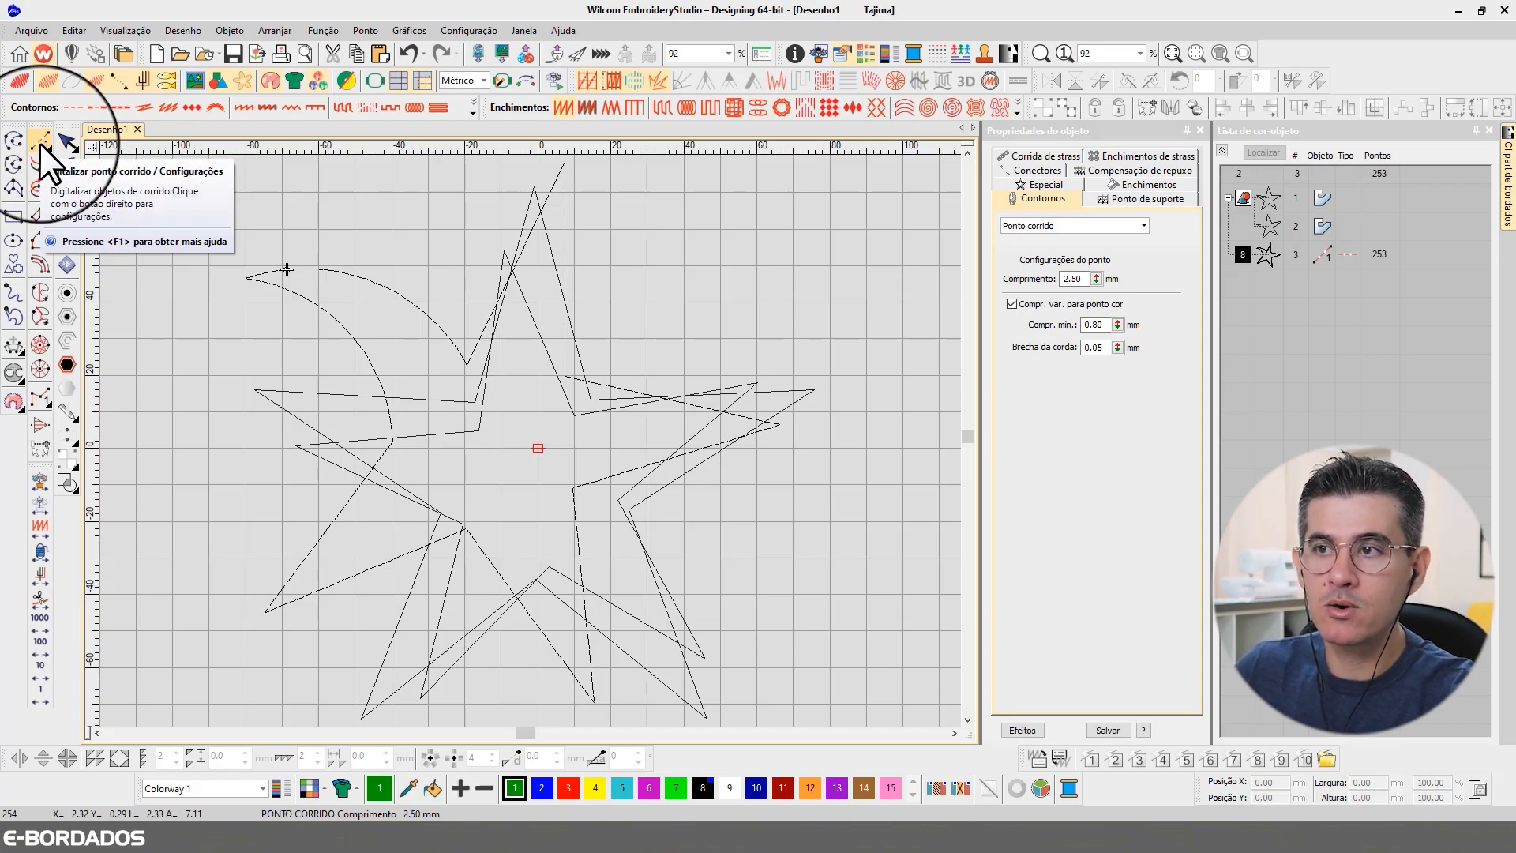
{"action": "key", "text": "Escape"}
{"action": "left_click", "coordinate": [377, 282]}
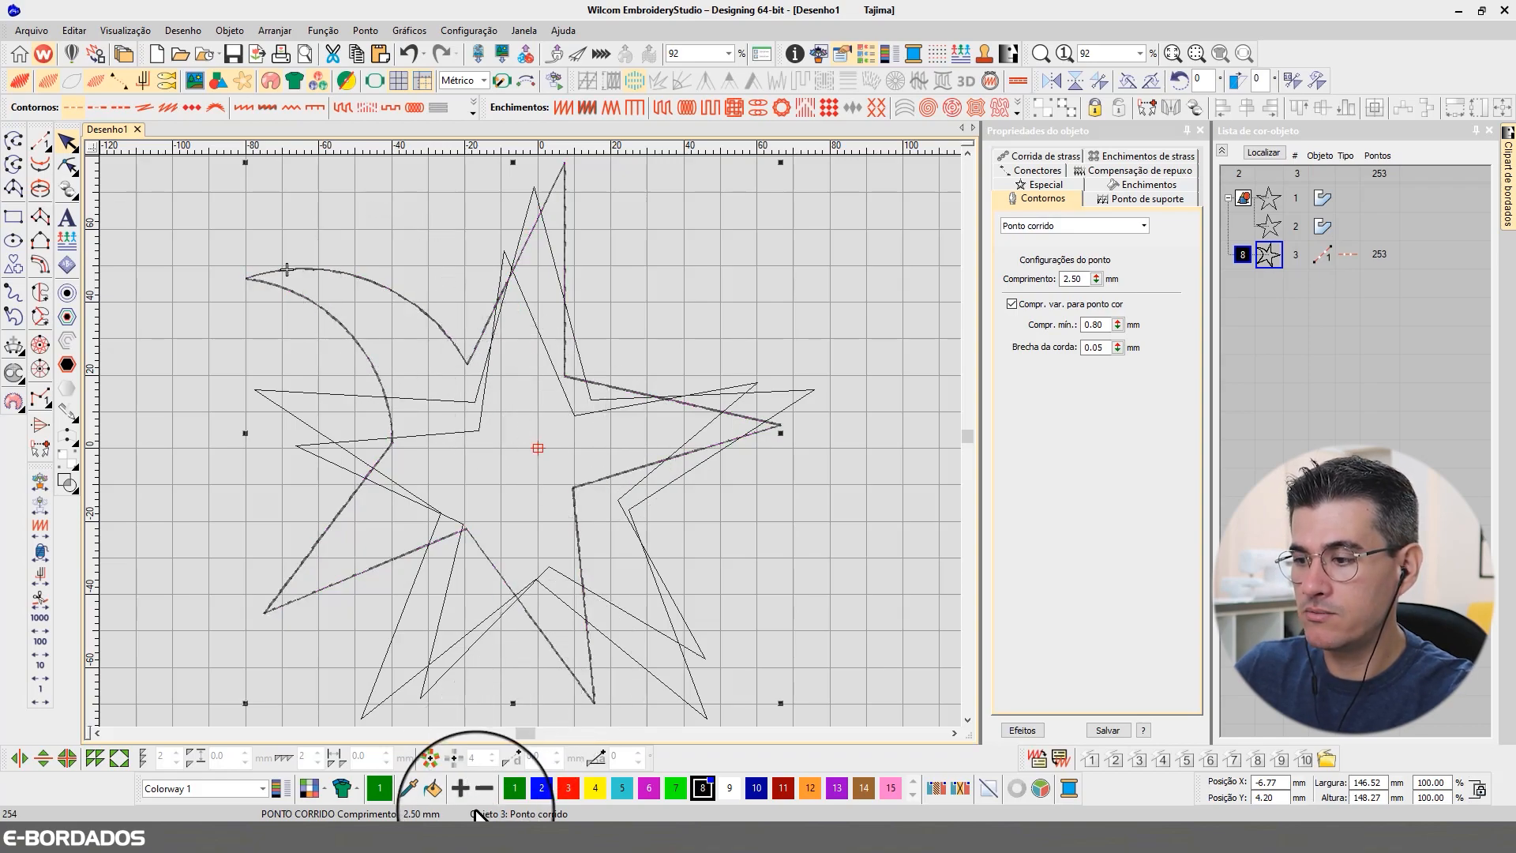
{"action": "left_click", "coordinate": [514, 787]}
{"action": "left_click", "coordinate": [866, 457]}
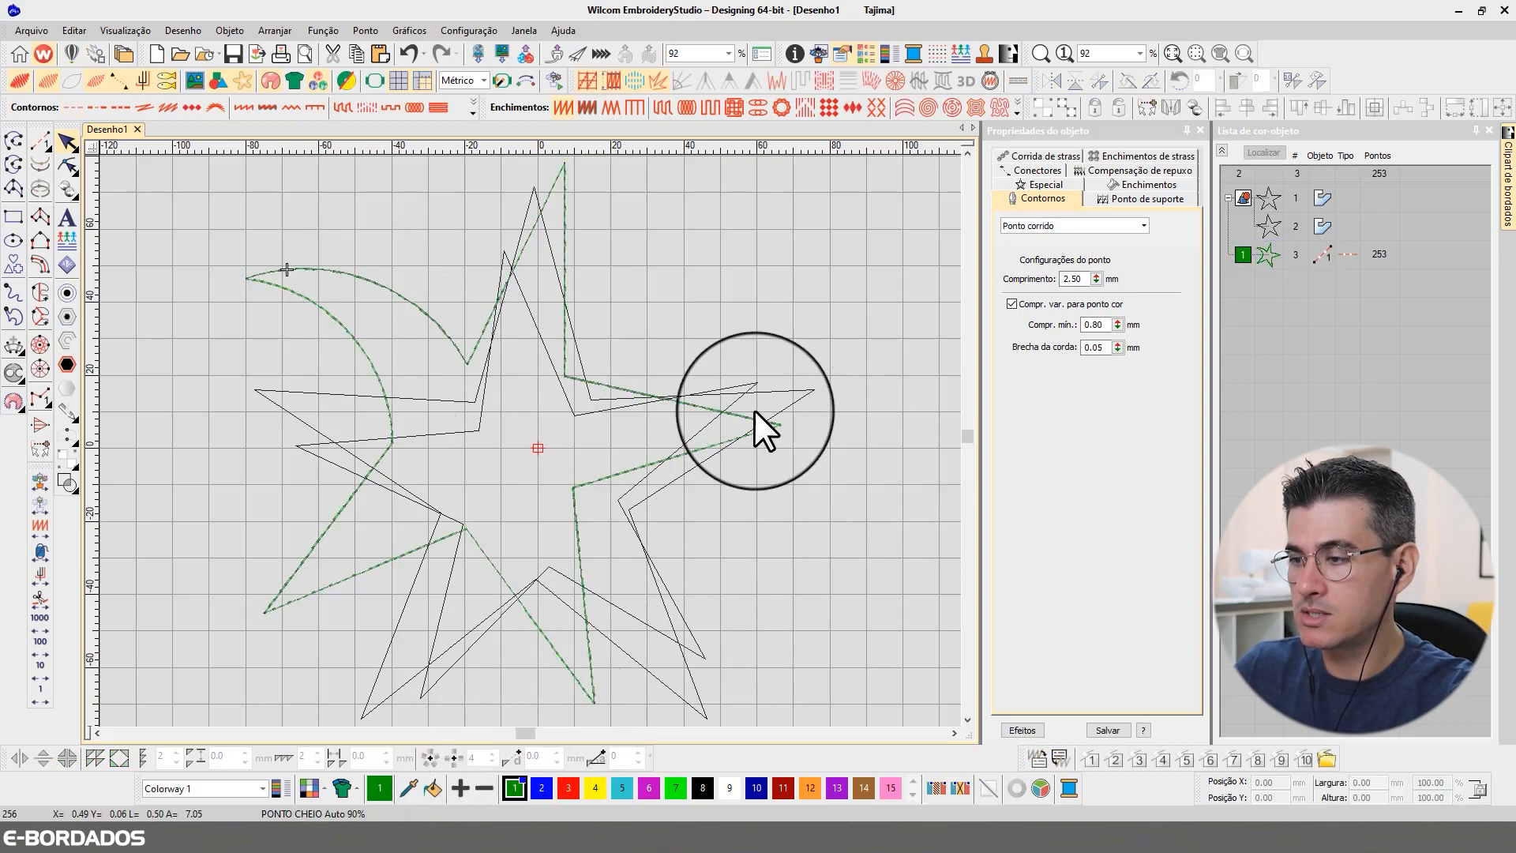
Convert the large upright star outline into a Coluna C border 3.00 mm wide
{"action": "key", "text": "b"}
{"action": "left_click_drag", "start_coordinate": [304, 215], "coordinate": [635, 487]}
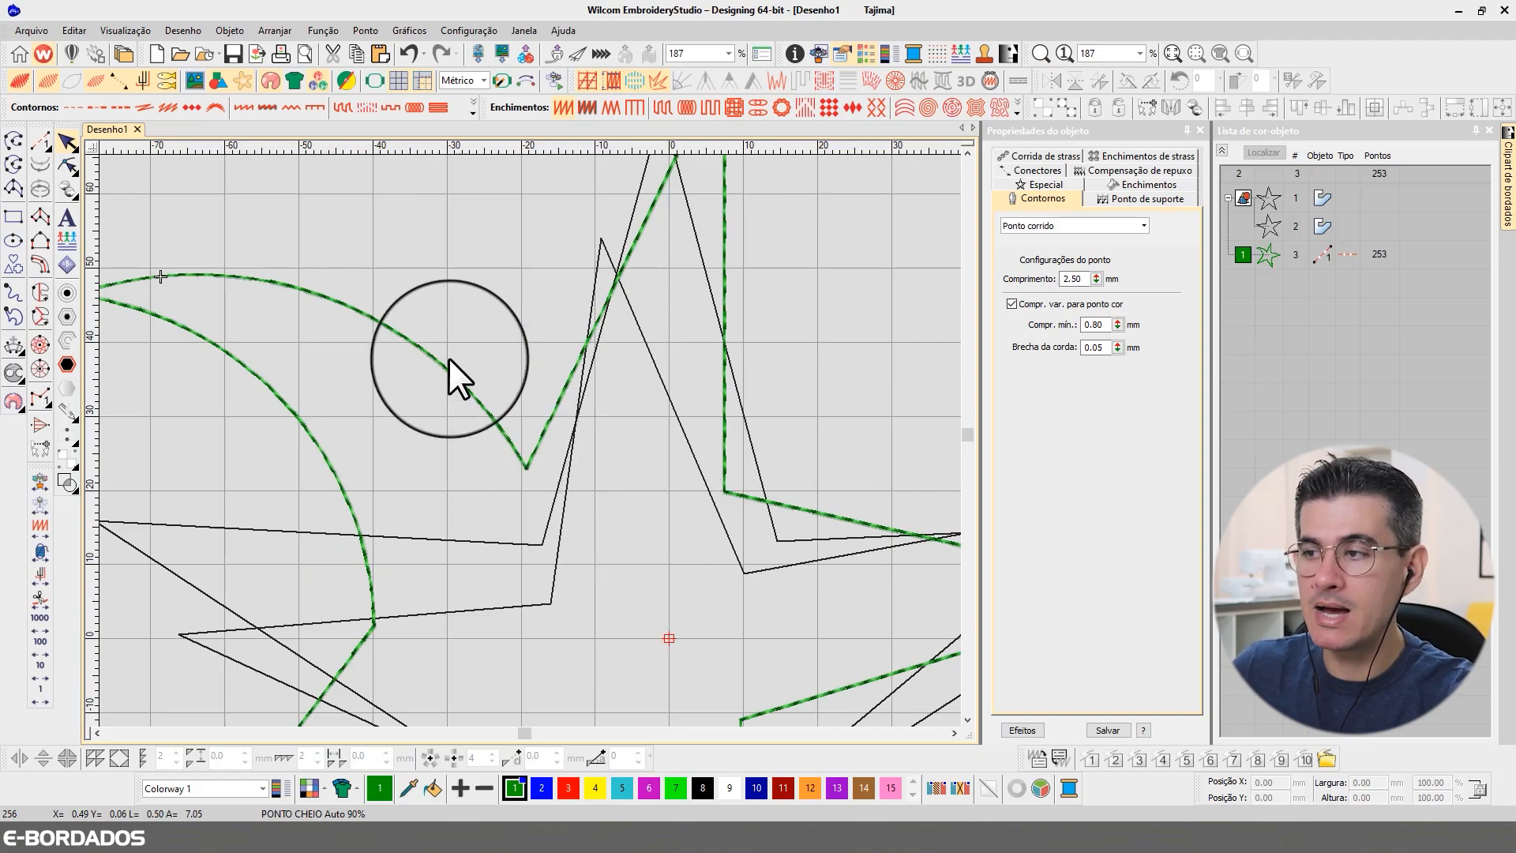
{"action": "key", "text": "1"}
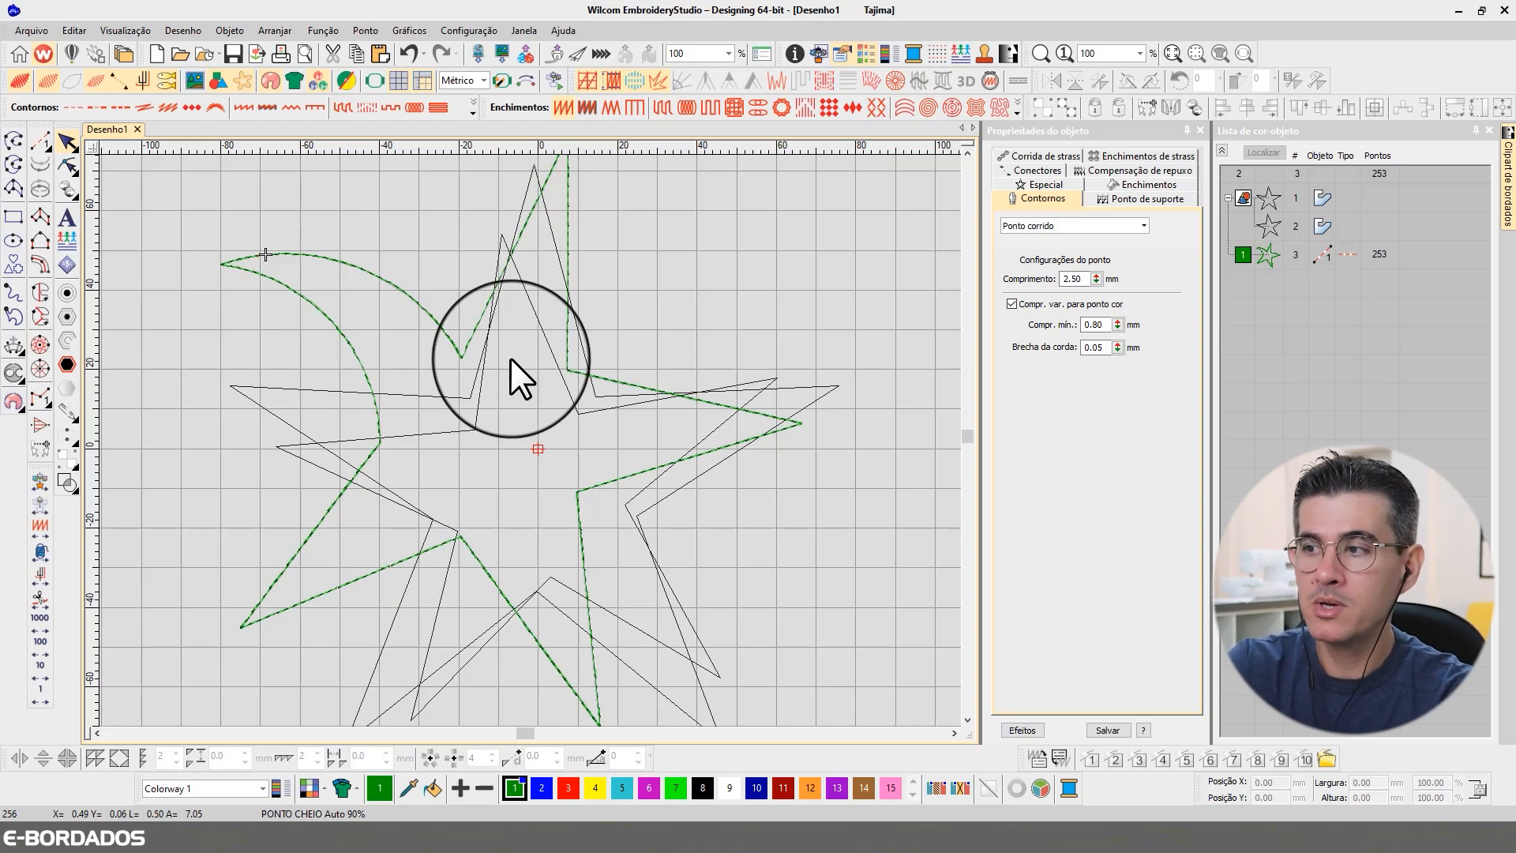
{"action": "left_click", "coordinate": [526, 193]}
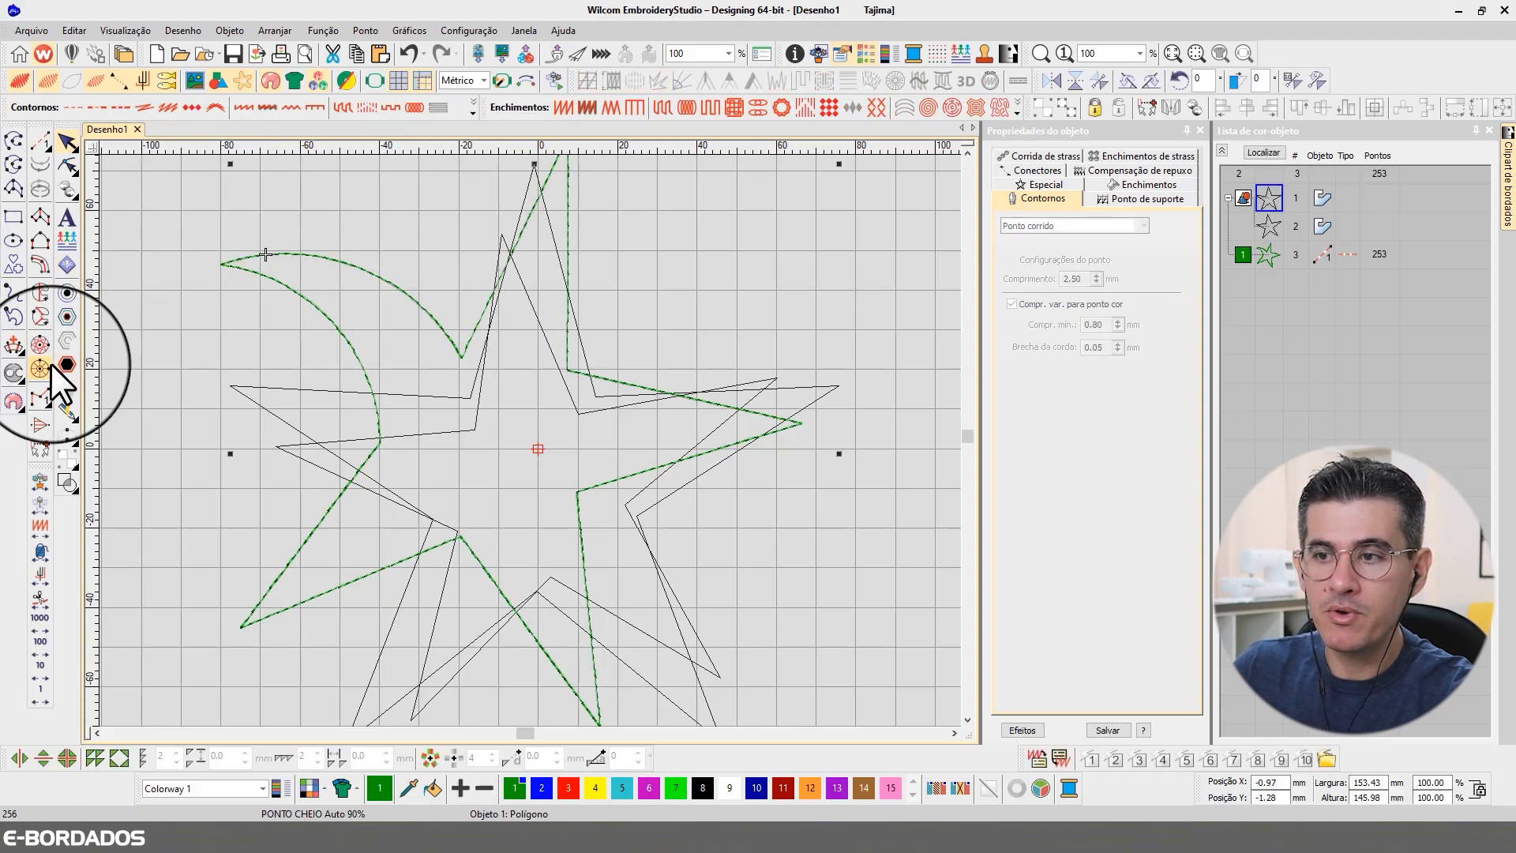
{"action": "left_click", "coordinate": [41, 266]}
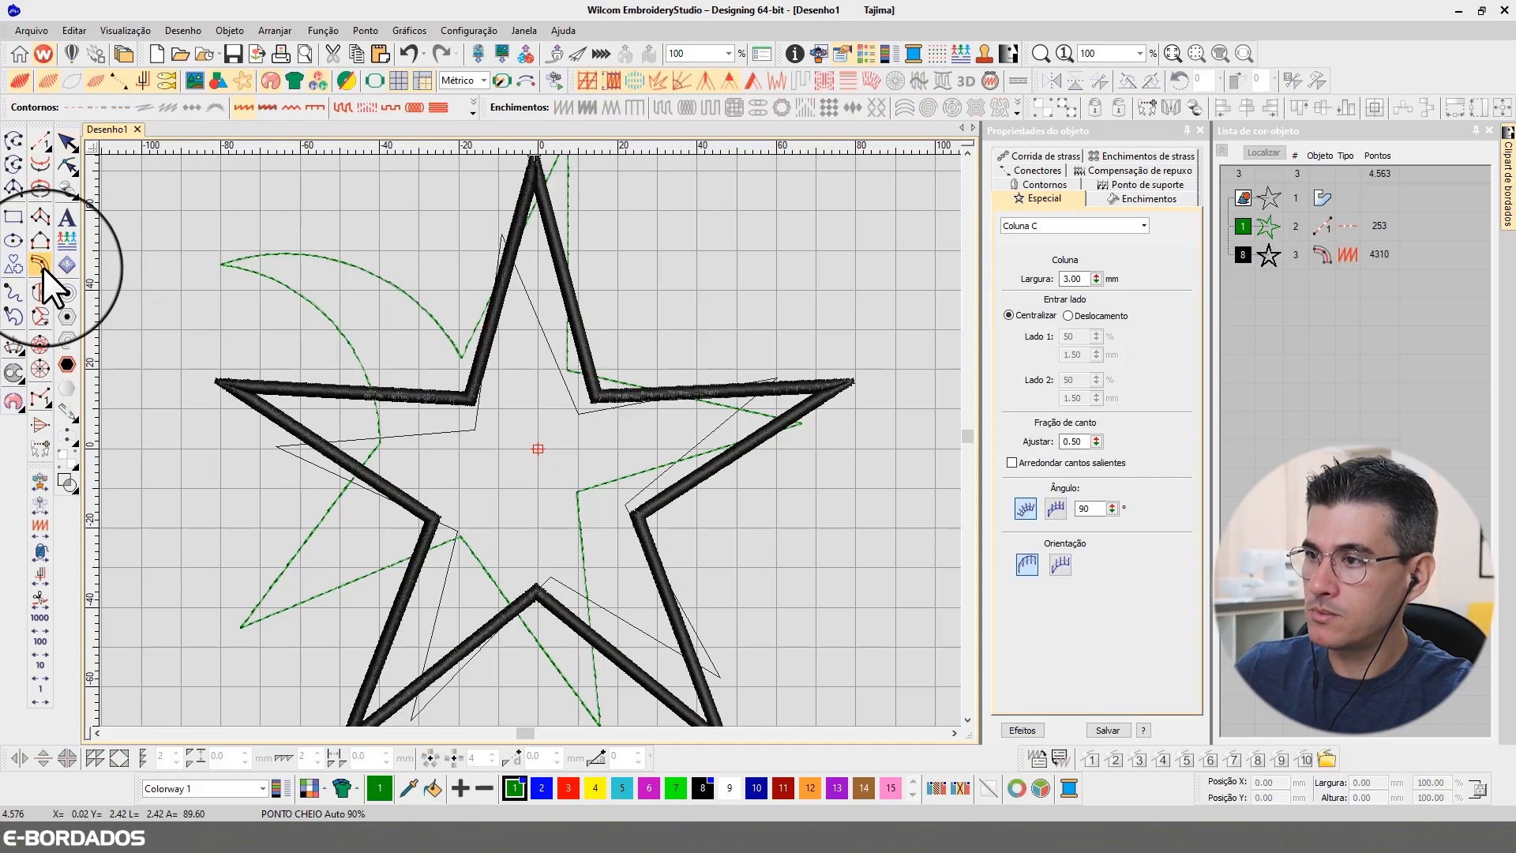
Open up the black column star's satin stitching with a manual spacing of 0.90 mm and disable its first underlay
{"action": "left_click", "coordinate": [255, 252]}
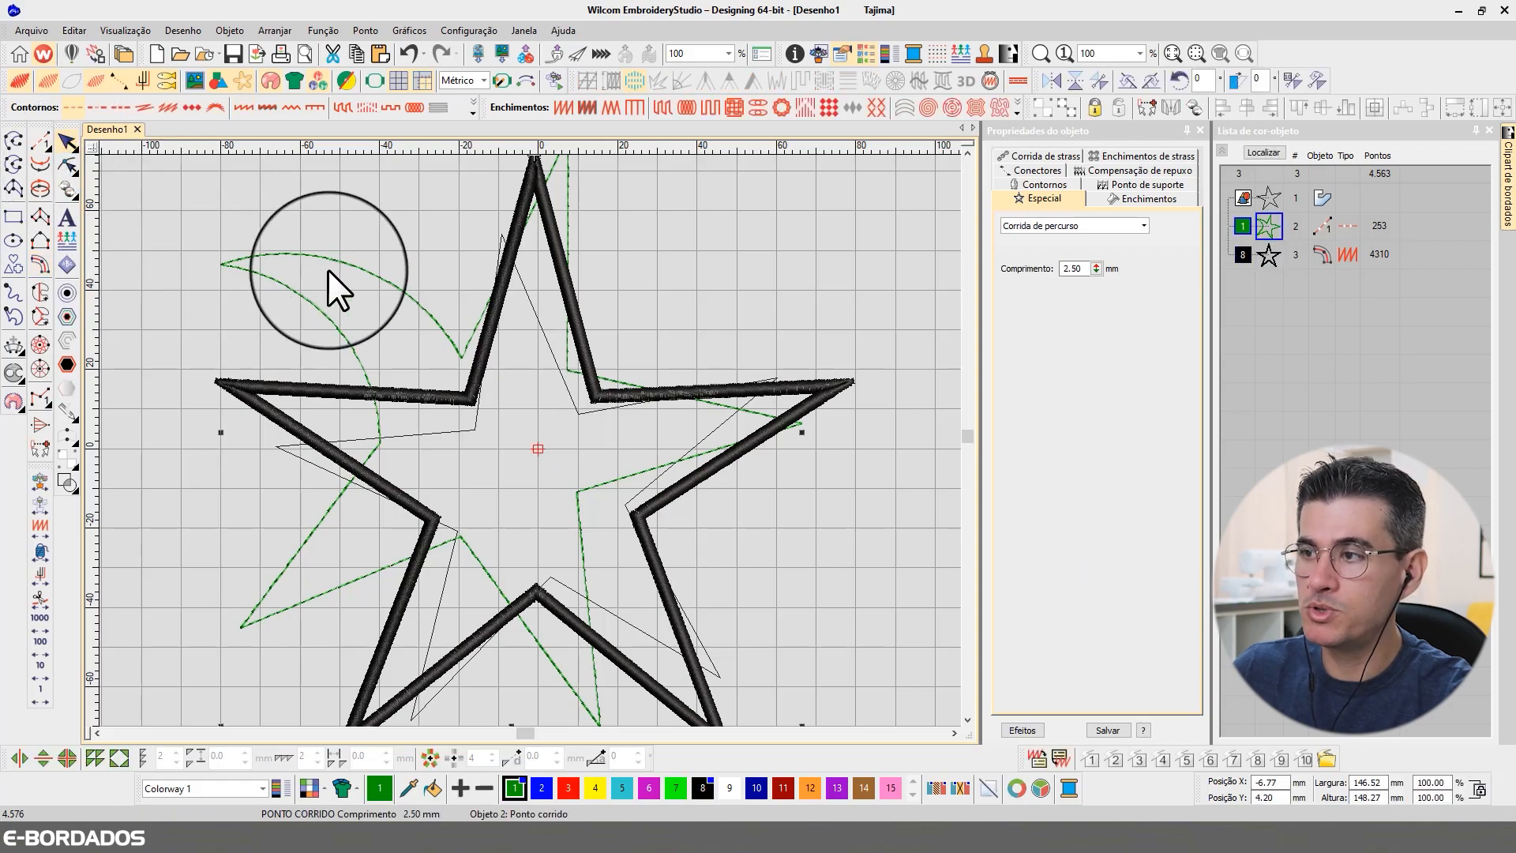
{"action": "left_click", "coordinate": [548, 250]}
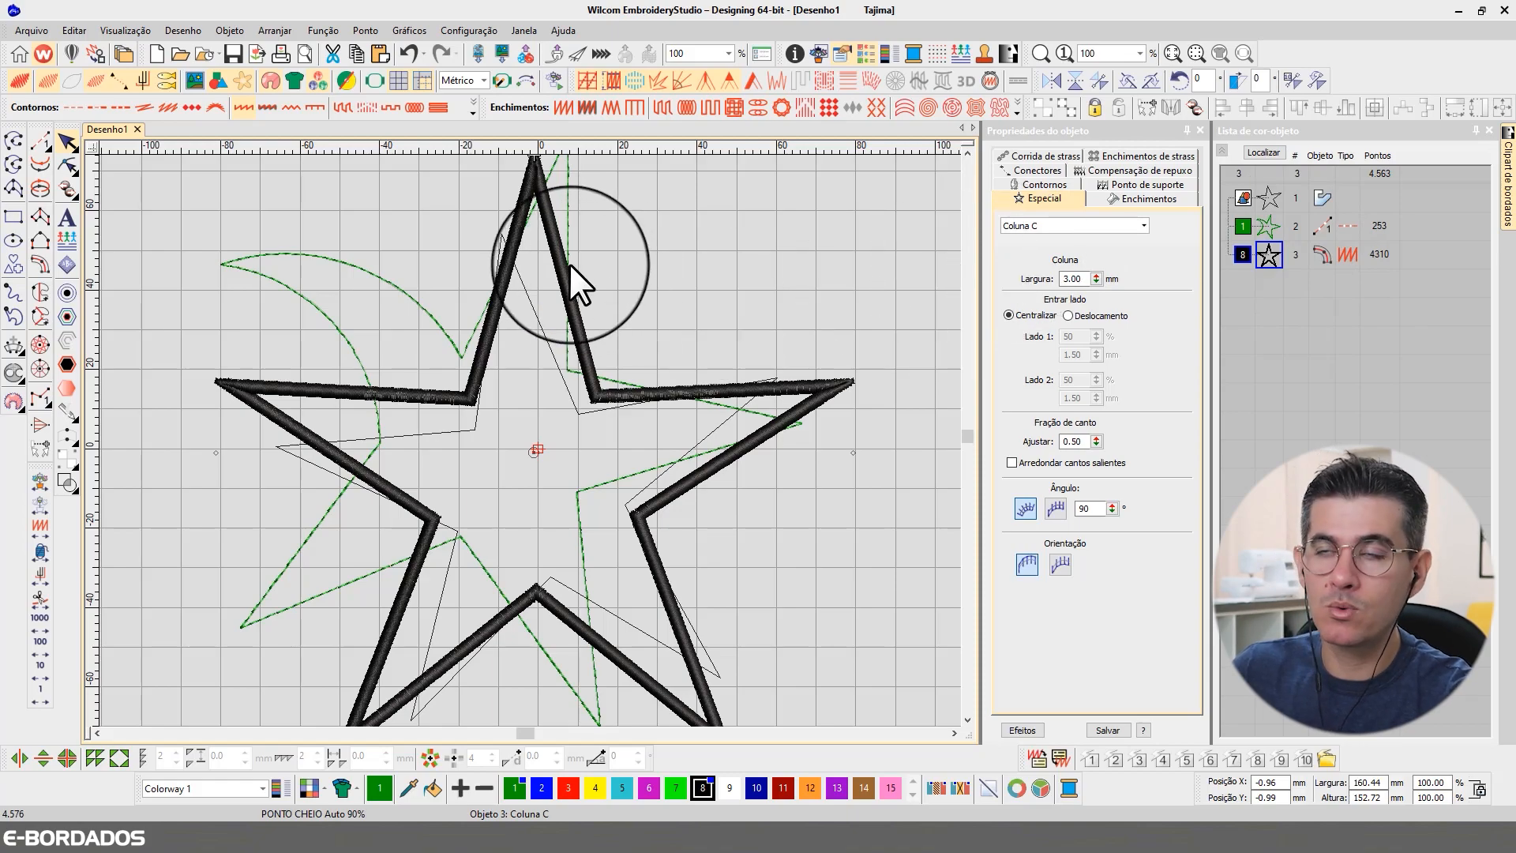
{"action": "left_click", "coordinate": [1121, 199]}
{"action": "left_click", "coordinate": [1042, 184]}
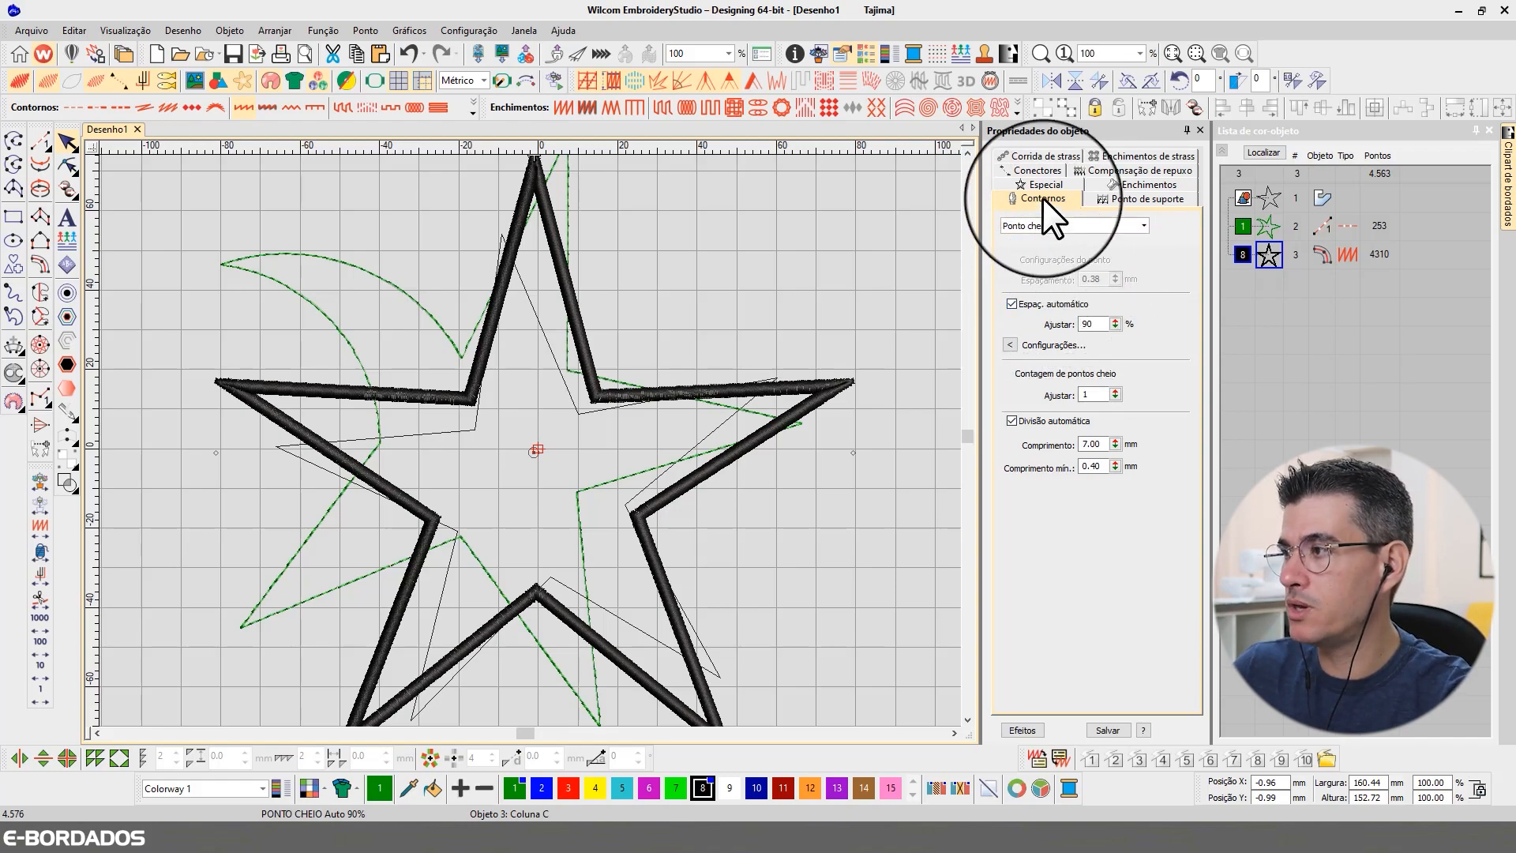
{"action": "left_click", "coordinate": [1028, 303]}
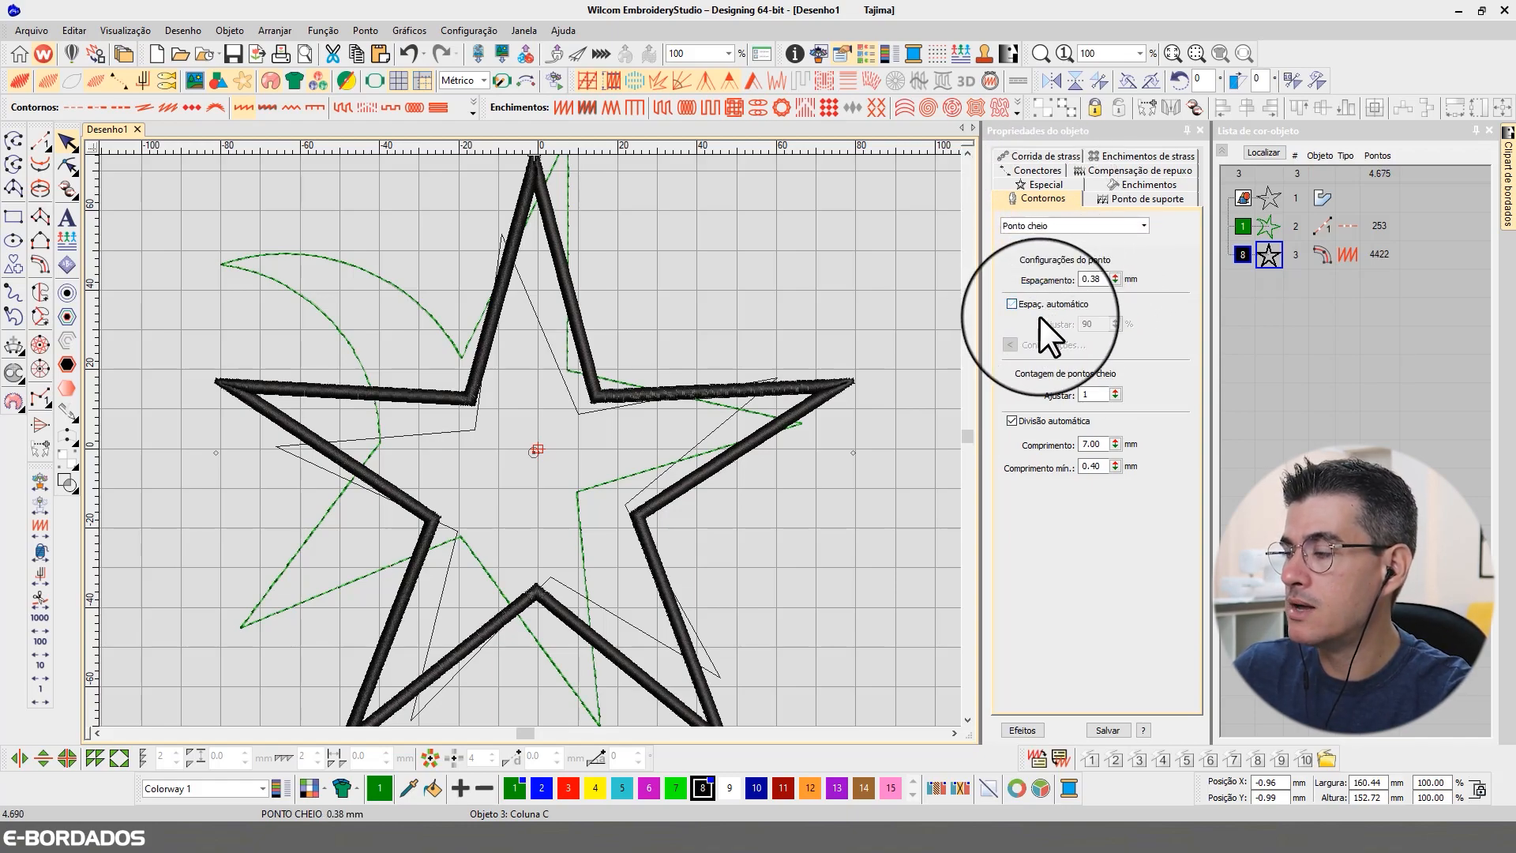
{"action": "double_click", "coordinate": [1096, 279]}
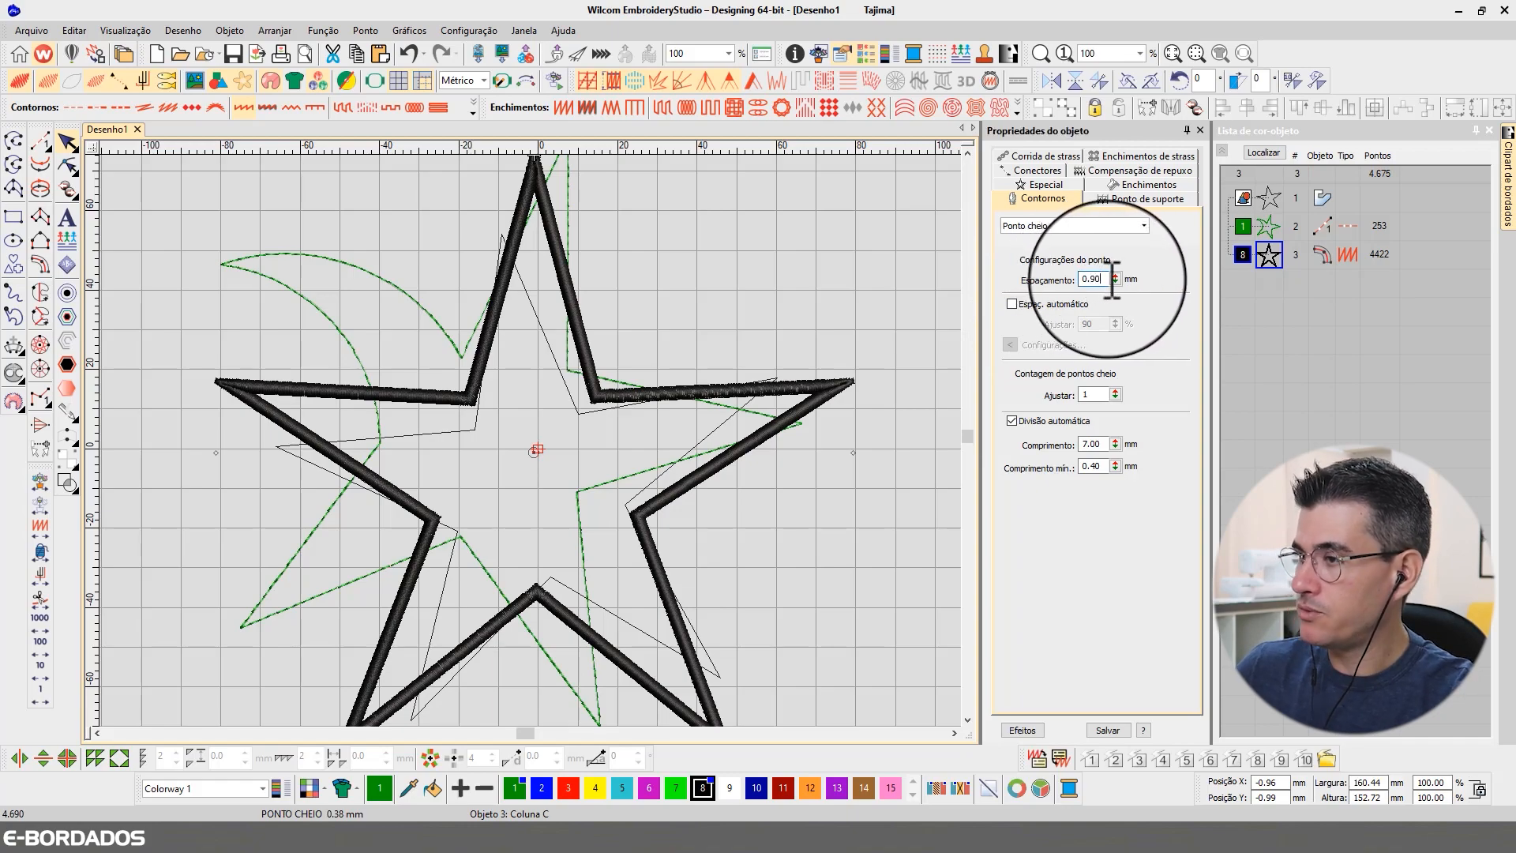
{"action": "key", "text": "Return"}
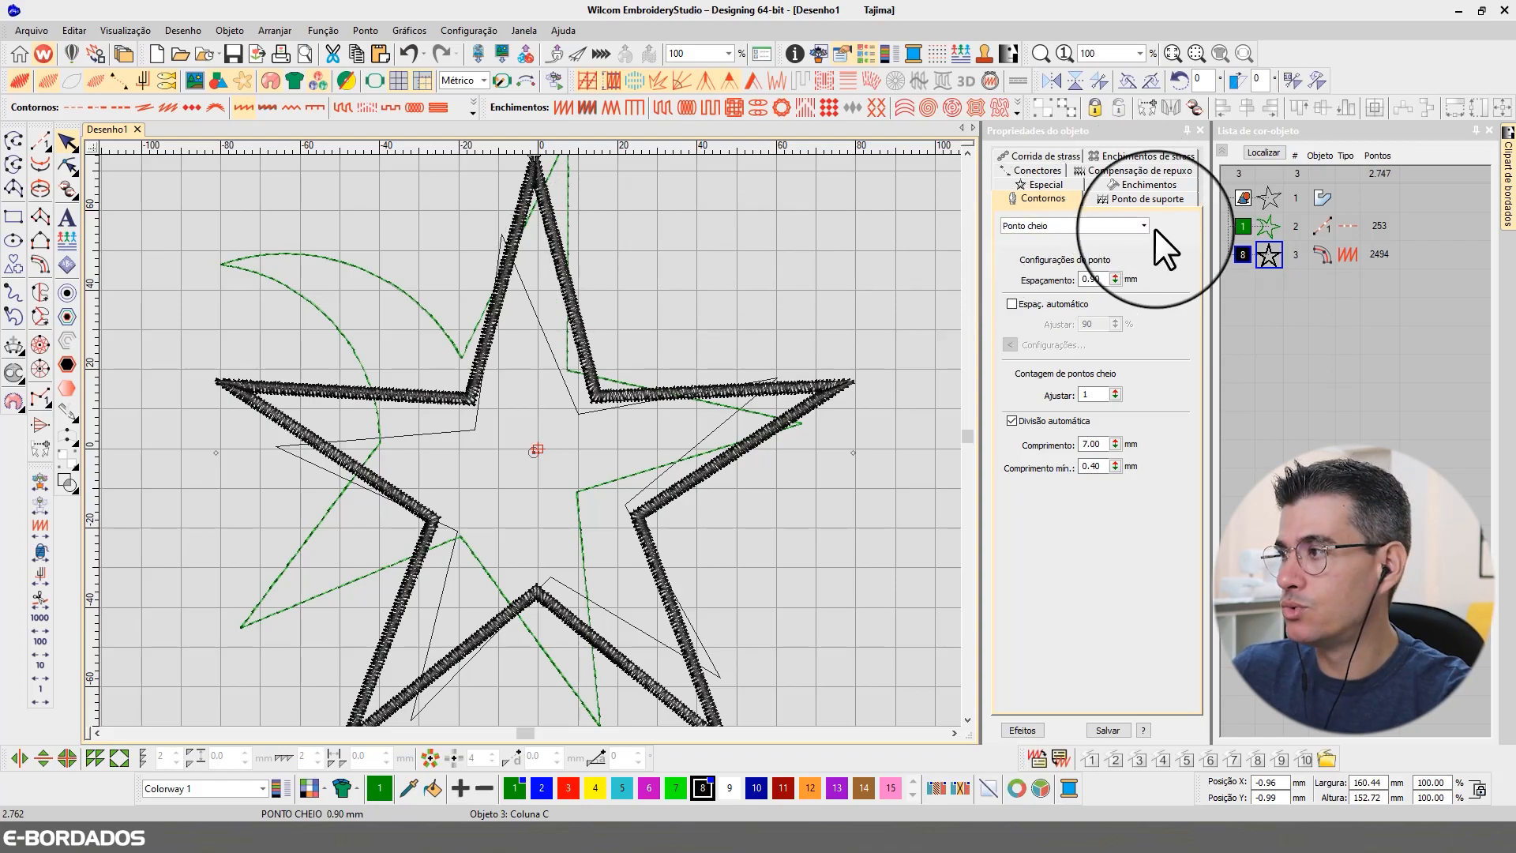
{"action": "left_click", "coordinate": [1126, 200]}
{"action": "left_click", "coordinate": [1012, 230]}
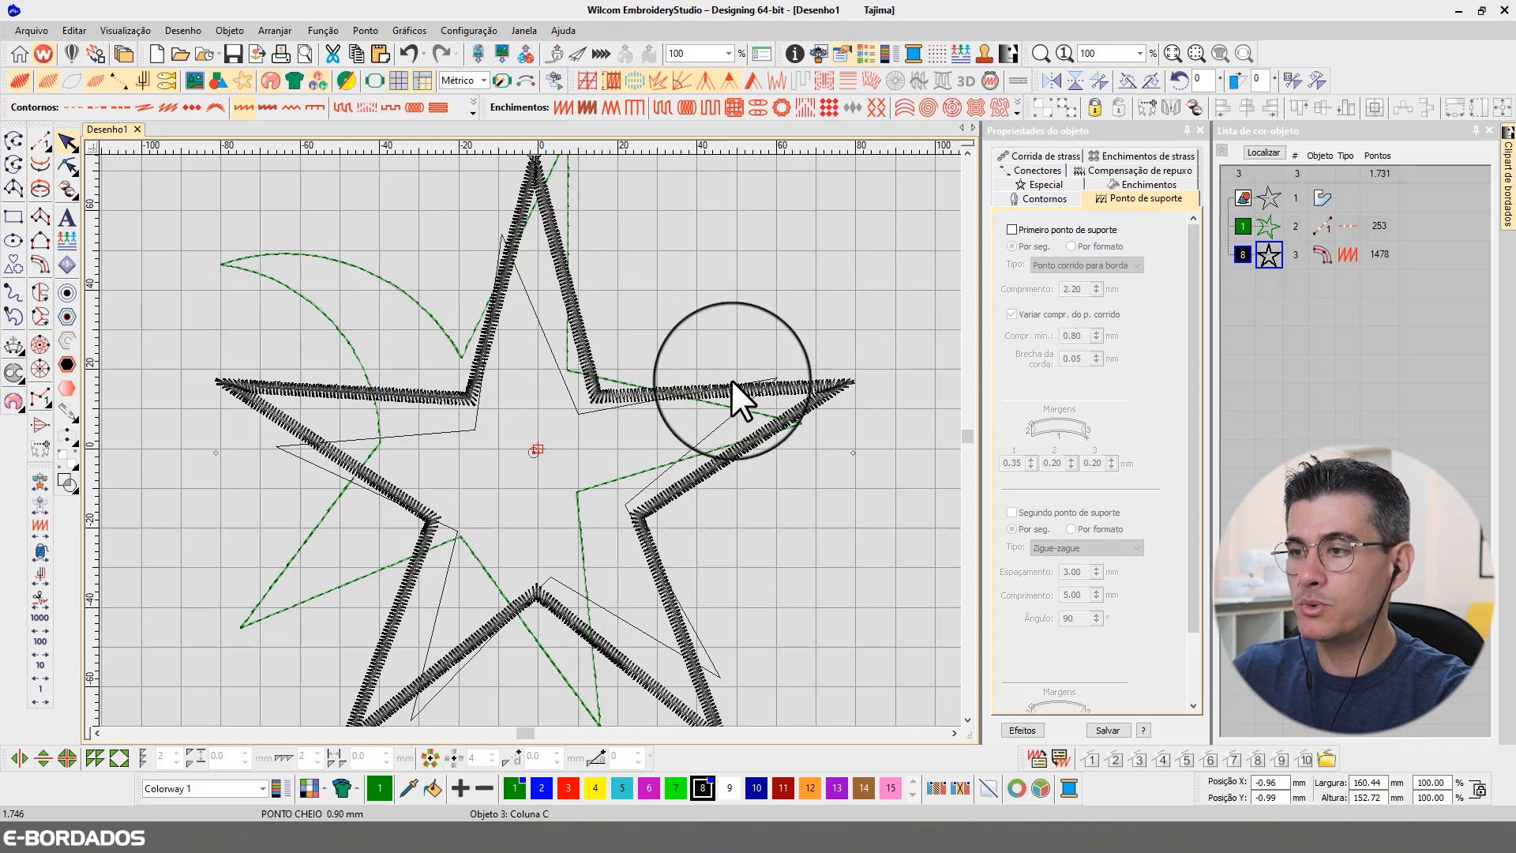
Convert the remaining inner star outline into a complex fill (Enchimento complexo)
{"action": "left_click", "coordinate": [455, 432]}
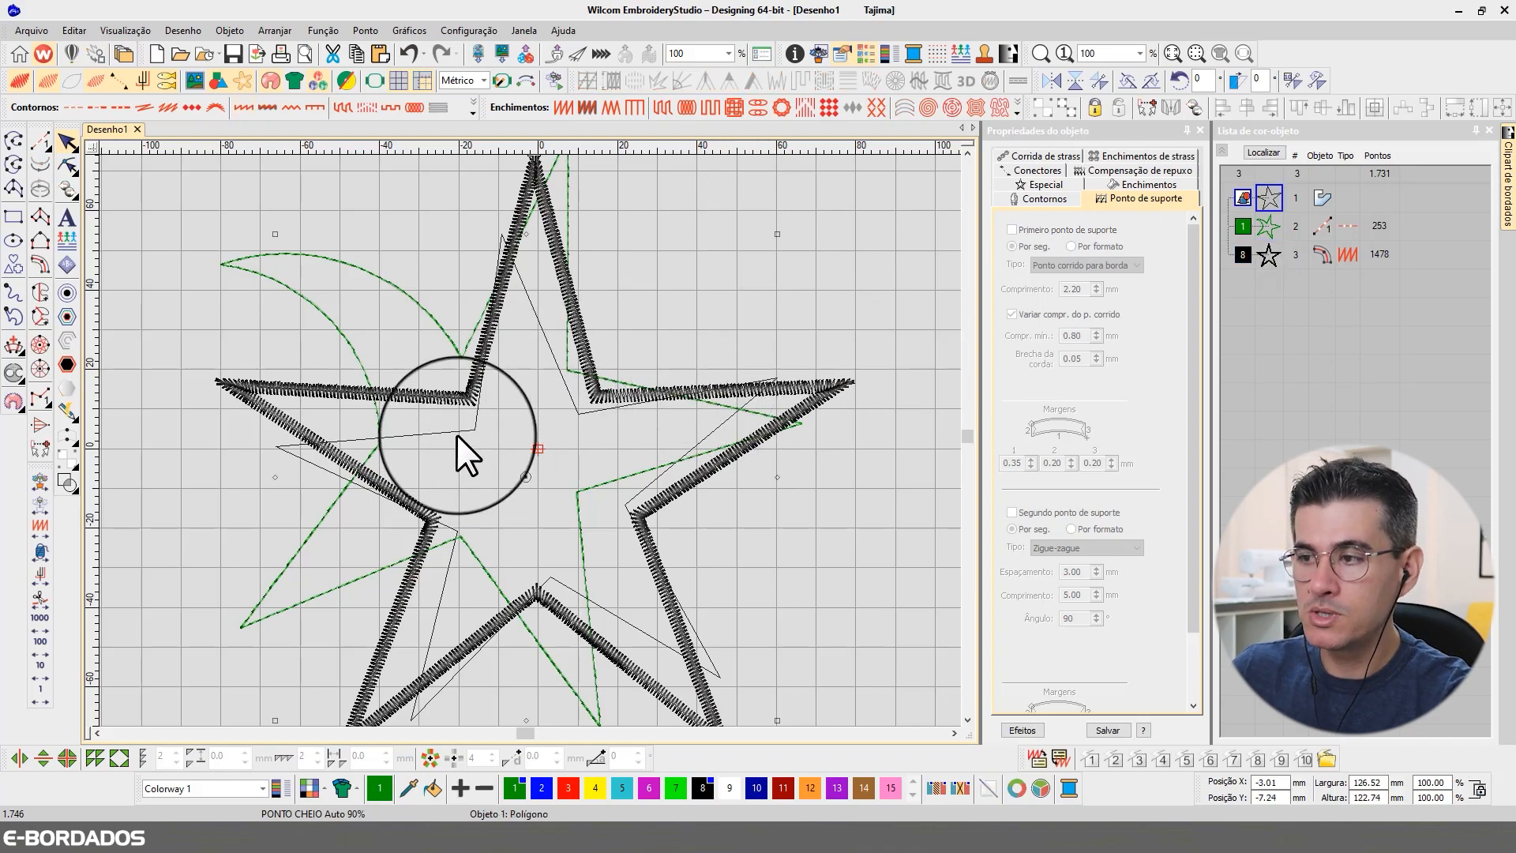
{"action": "left_click", "coordinate": [40, 292]}
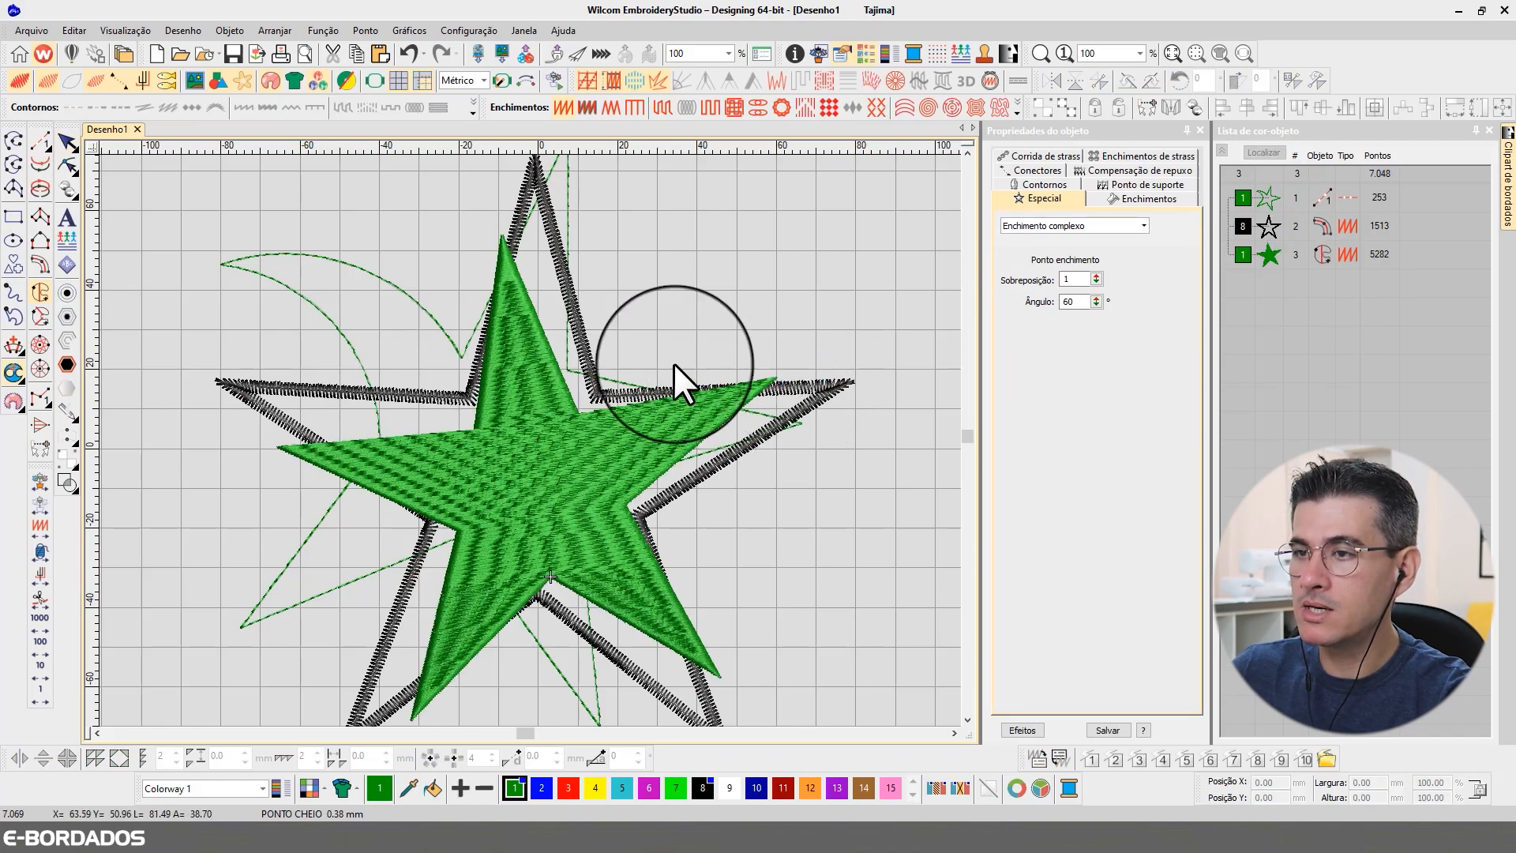
{"action": "left_click", "coordinate": [68, 139]}
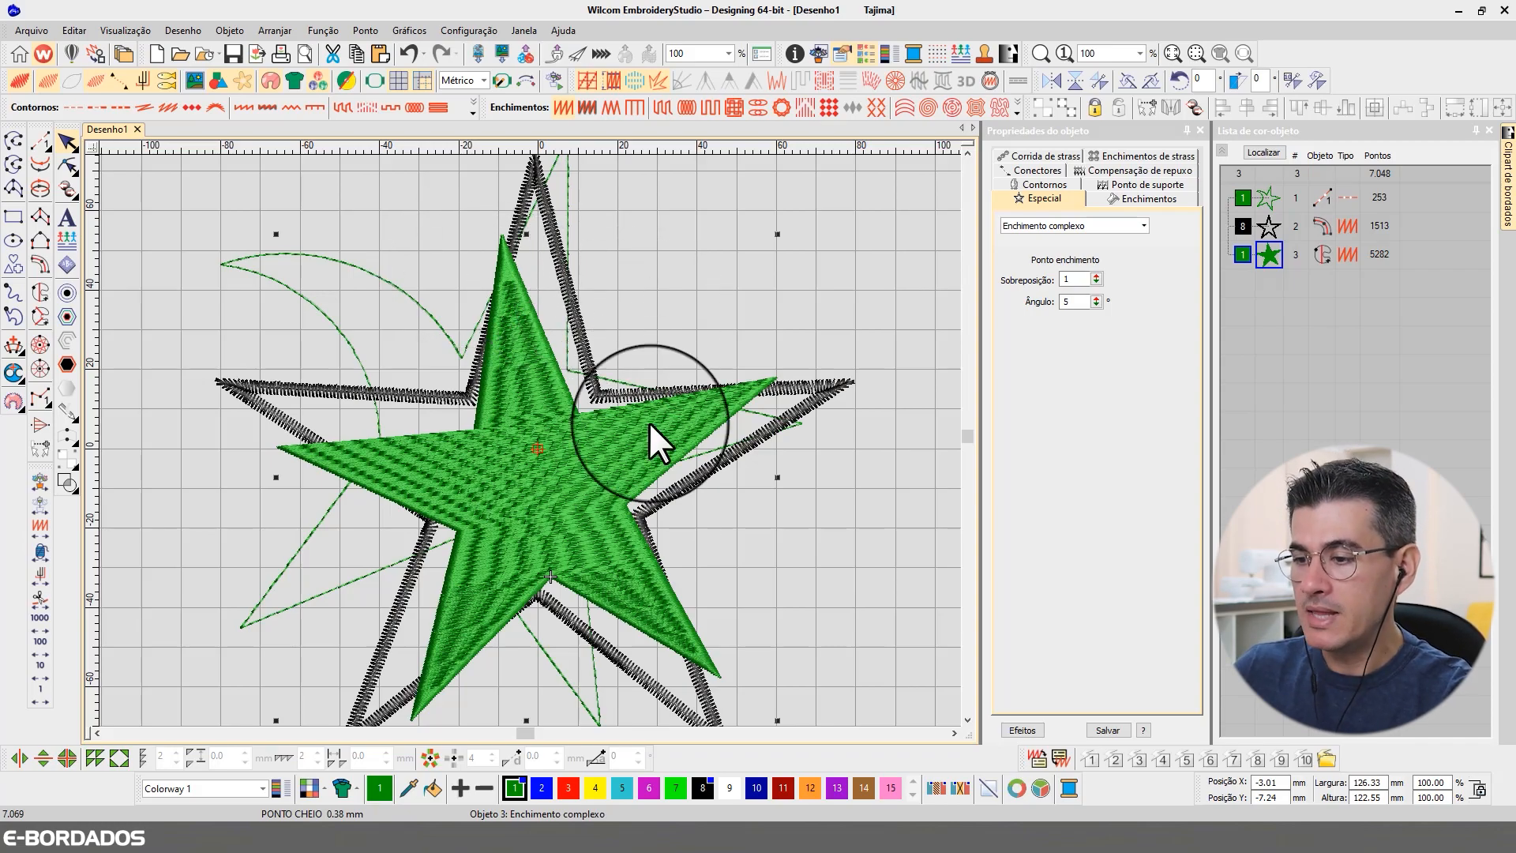
Switch to CorelDRAW and bring up the dodge.cdr drawing to examine the traced ram's head
{"action": "mouse_move", "coordinate": [359, 845]}
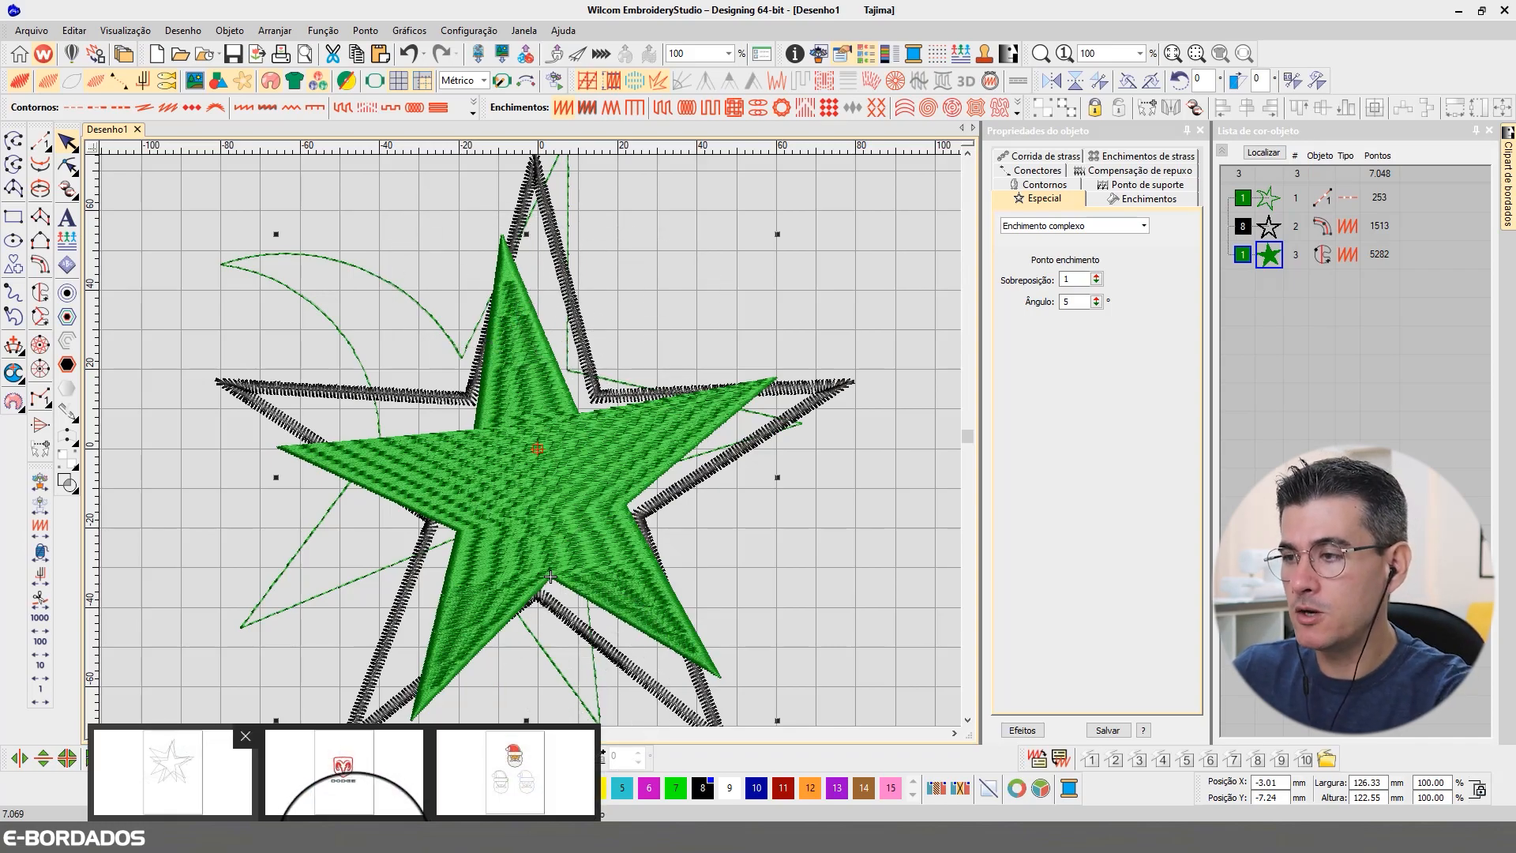
{"action": "left_click", "coordinate": [172, 770]}
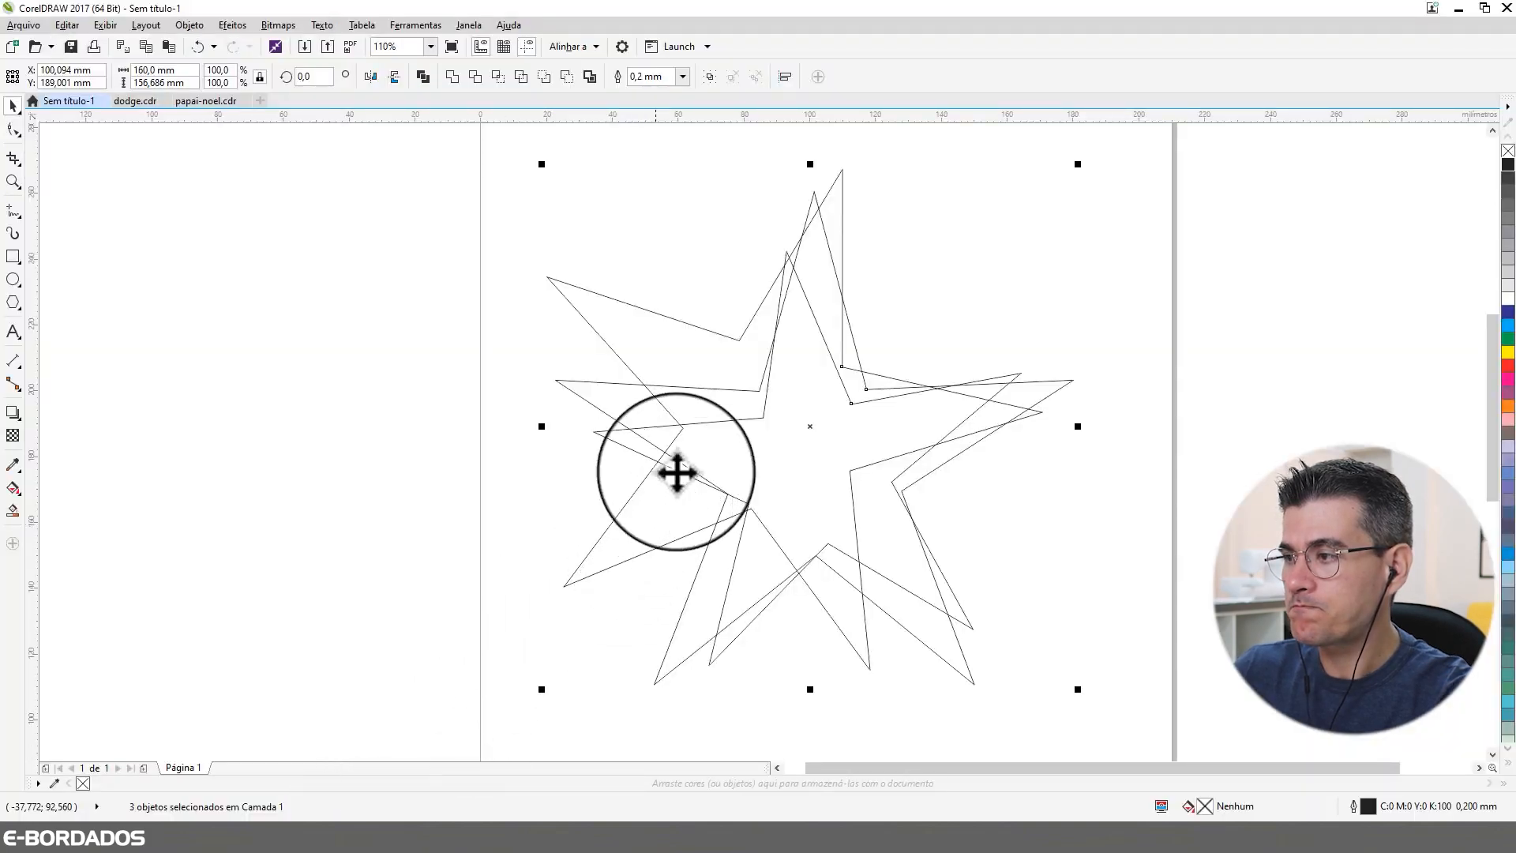
{"action": "left_click", "coordinate": [126, 104]}
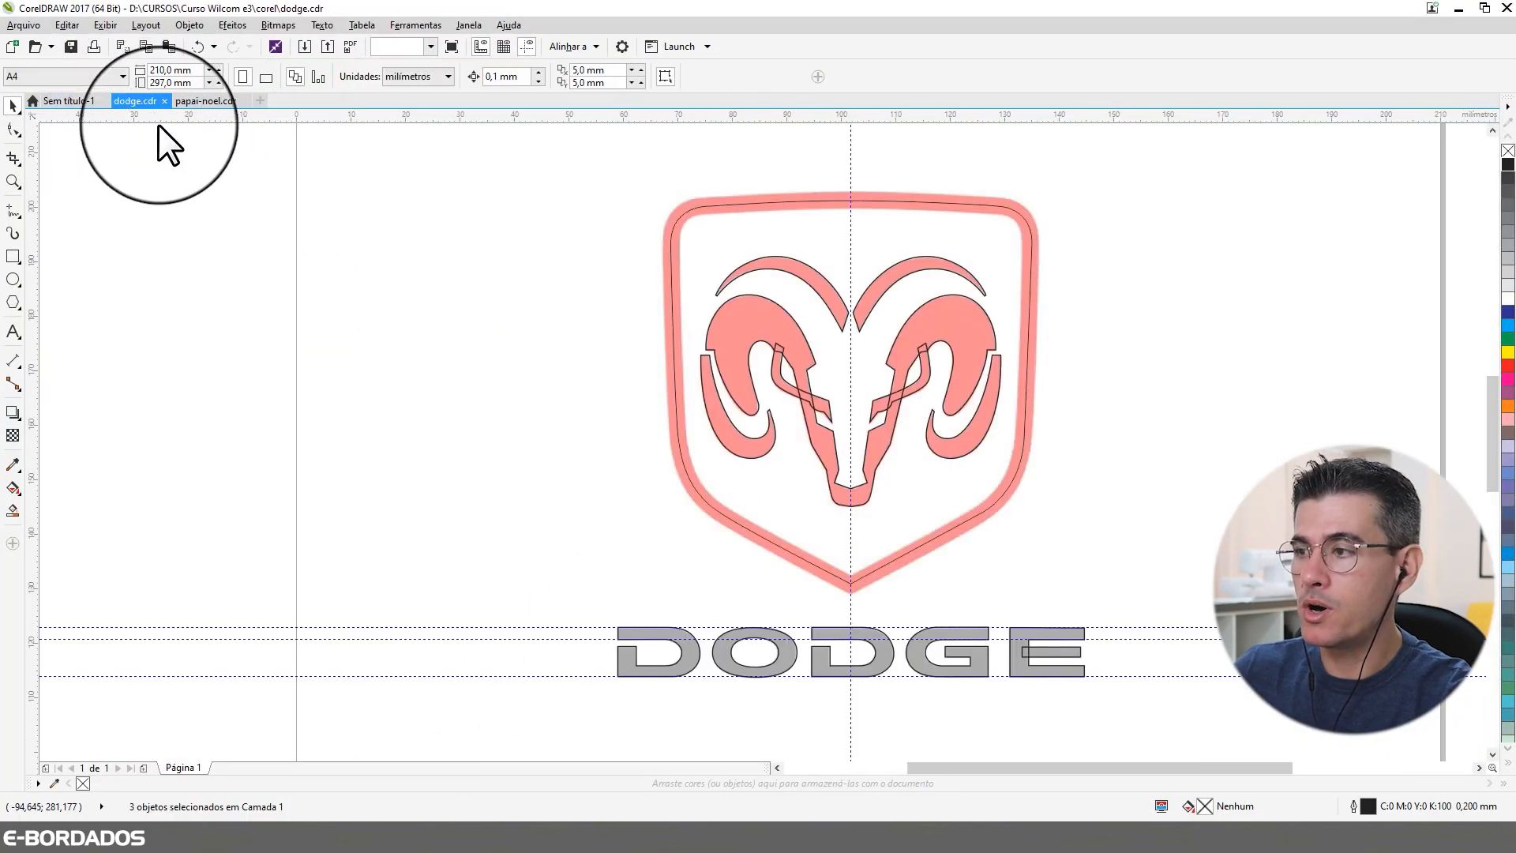
{"action": "key", "text": "z"}
{"action": "mouse_move", "coordinate": [583, 159]}
{"action": "left_mouse_down"}
{"action": "mouse_move", "coordinate": [718, 278]}
{"action": "mouse_move", "coordinate": [1118, 719]}
{"action": "left_mouse_up"}
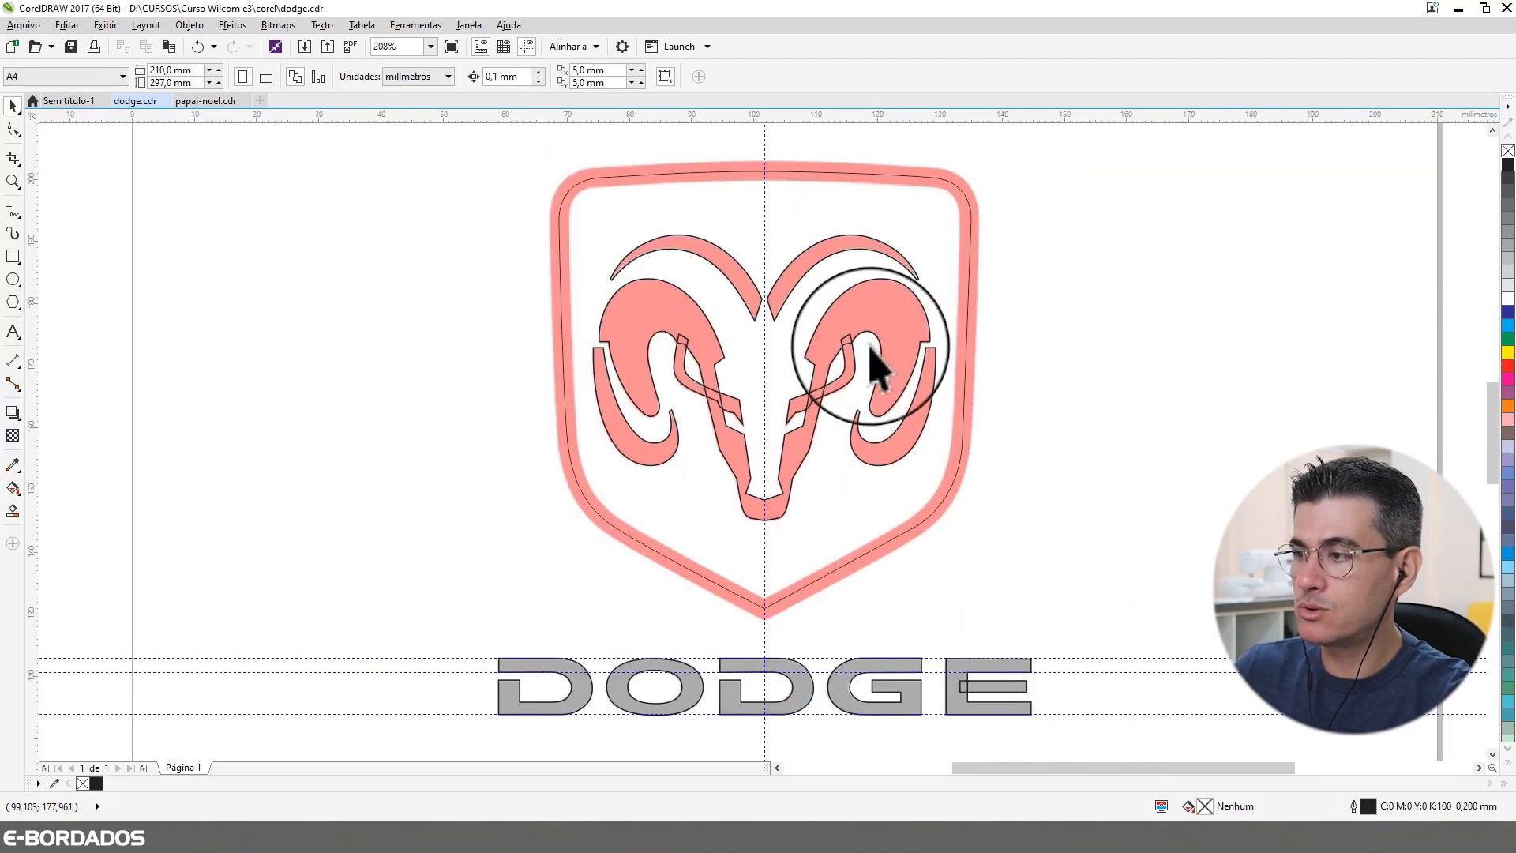
{"action": "key", "text": "F2"}
{"action": "left_click_drag", "start_coordinate": [570, 169], "coordinate": [806, 555]}
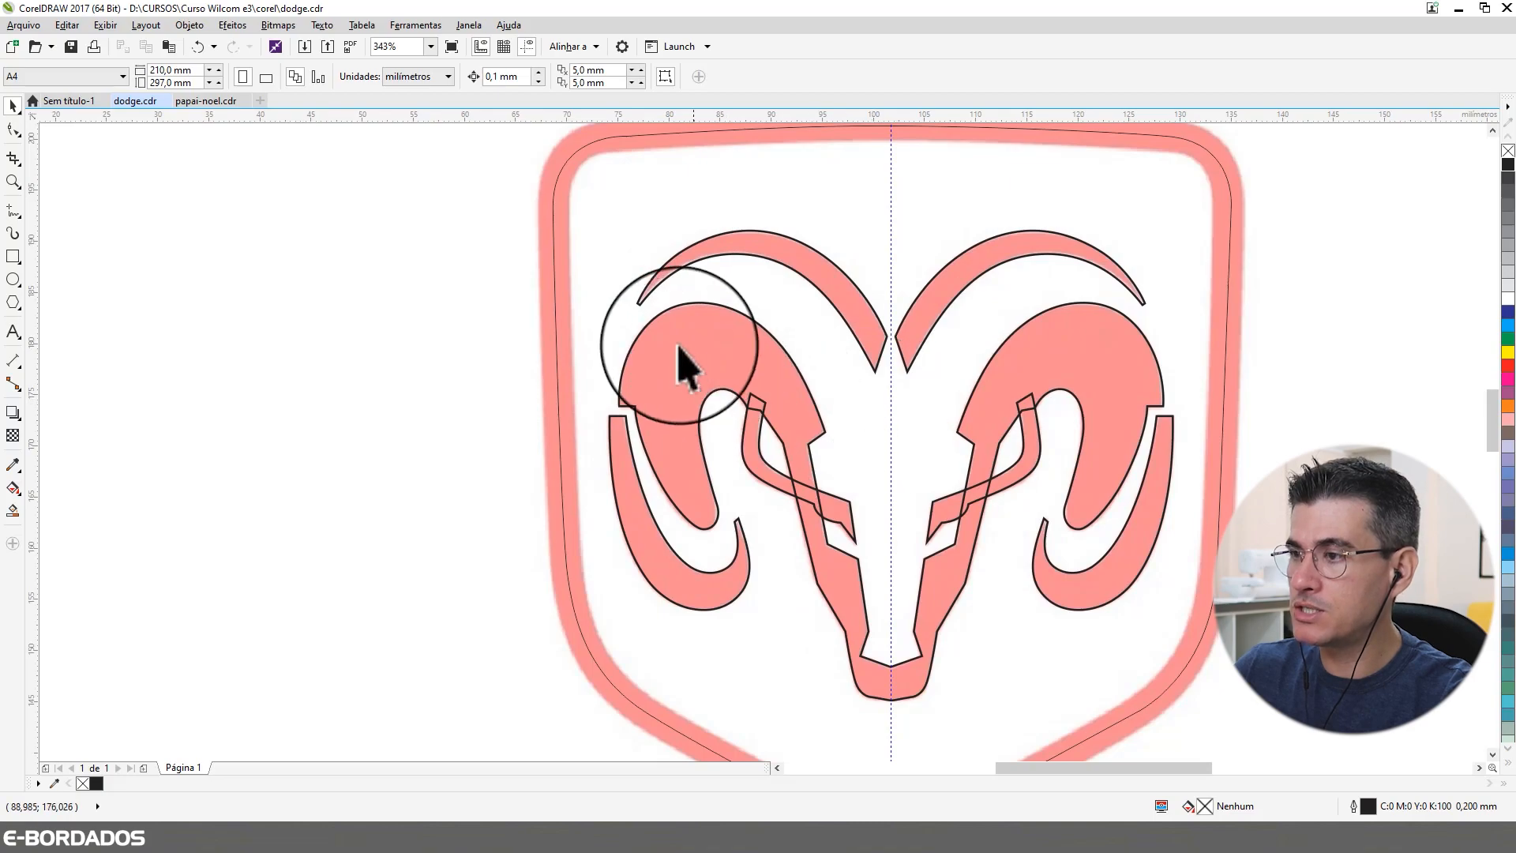
Move the background bitmap sideways to expose the traced logo outlines, and undo the move
{"action": "left_click", "coordinate": [550, 286]}
{"action": "left_click_drag", "start_coordinate": [514, 256], "coordinate": [322, 257]}
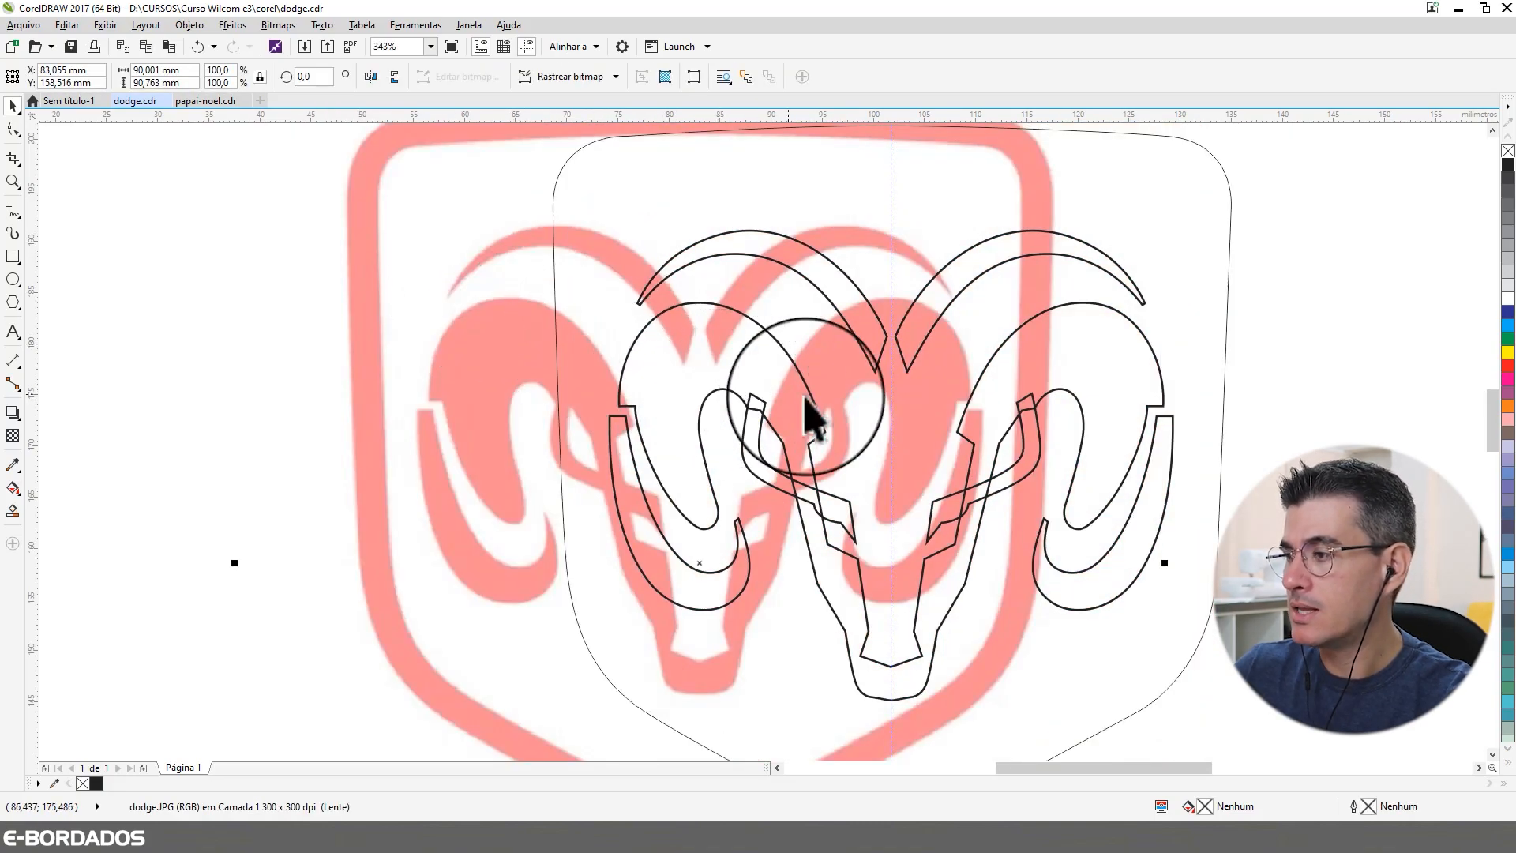
{"action": "key", "text": "ctrl+z"}
{"action": "scroll", "coordinate": [829, 410], "scroll_direction": "down", "scroll_amount": 1}
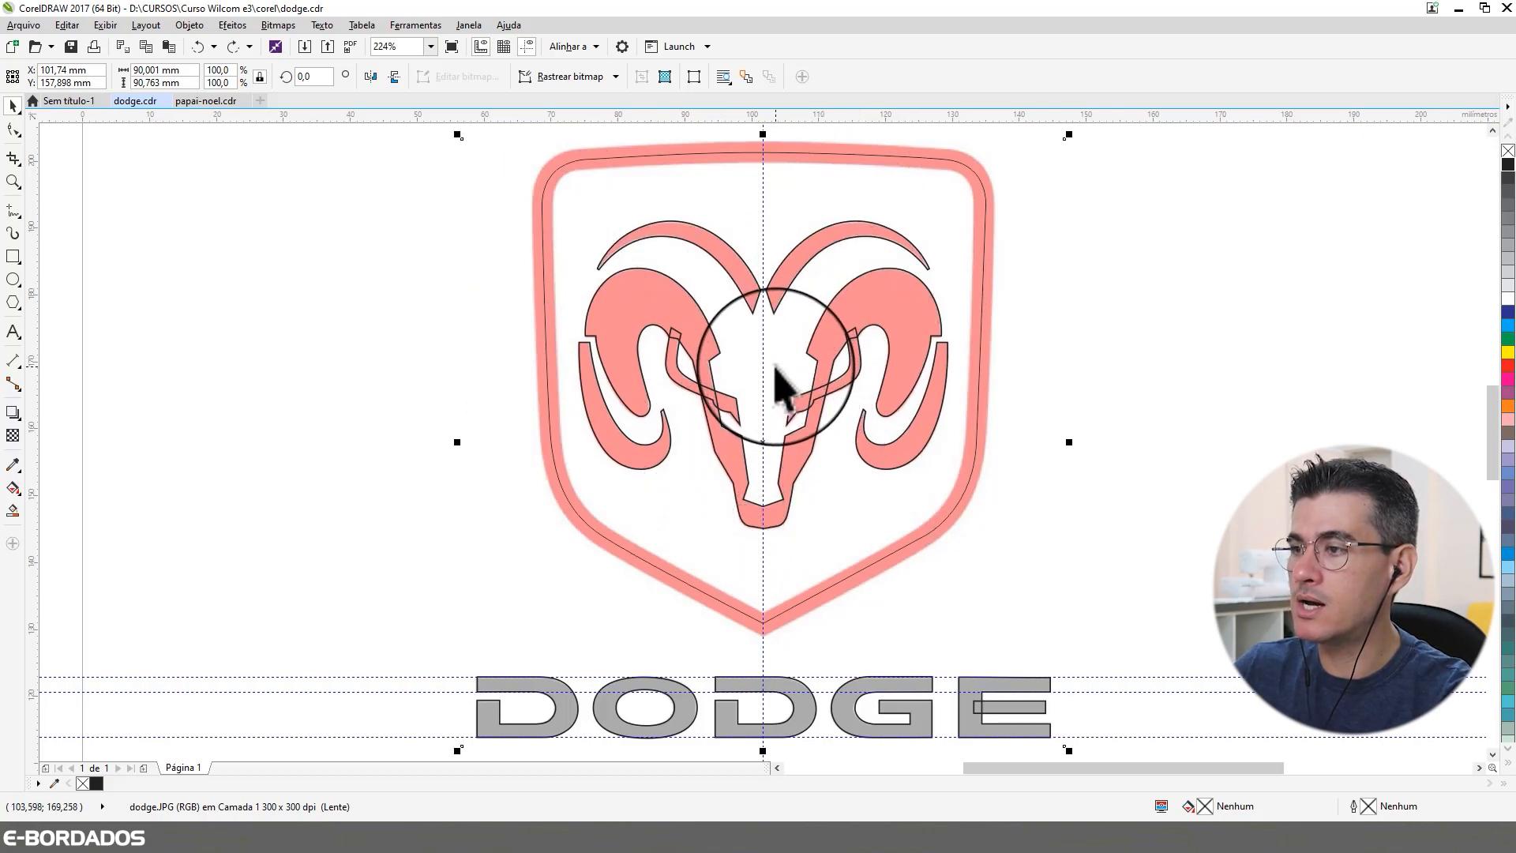
Replace the stars in the Wilcom EmbroideryStudio design with the complete Dodge logo artwork copied from CorelDRAW
{"action": "left_click", "coordinate": [1133, 335]}
{"action": "key", "text": "ctrl+a"}
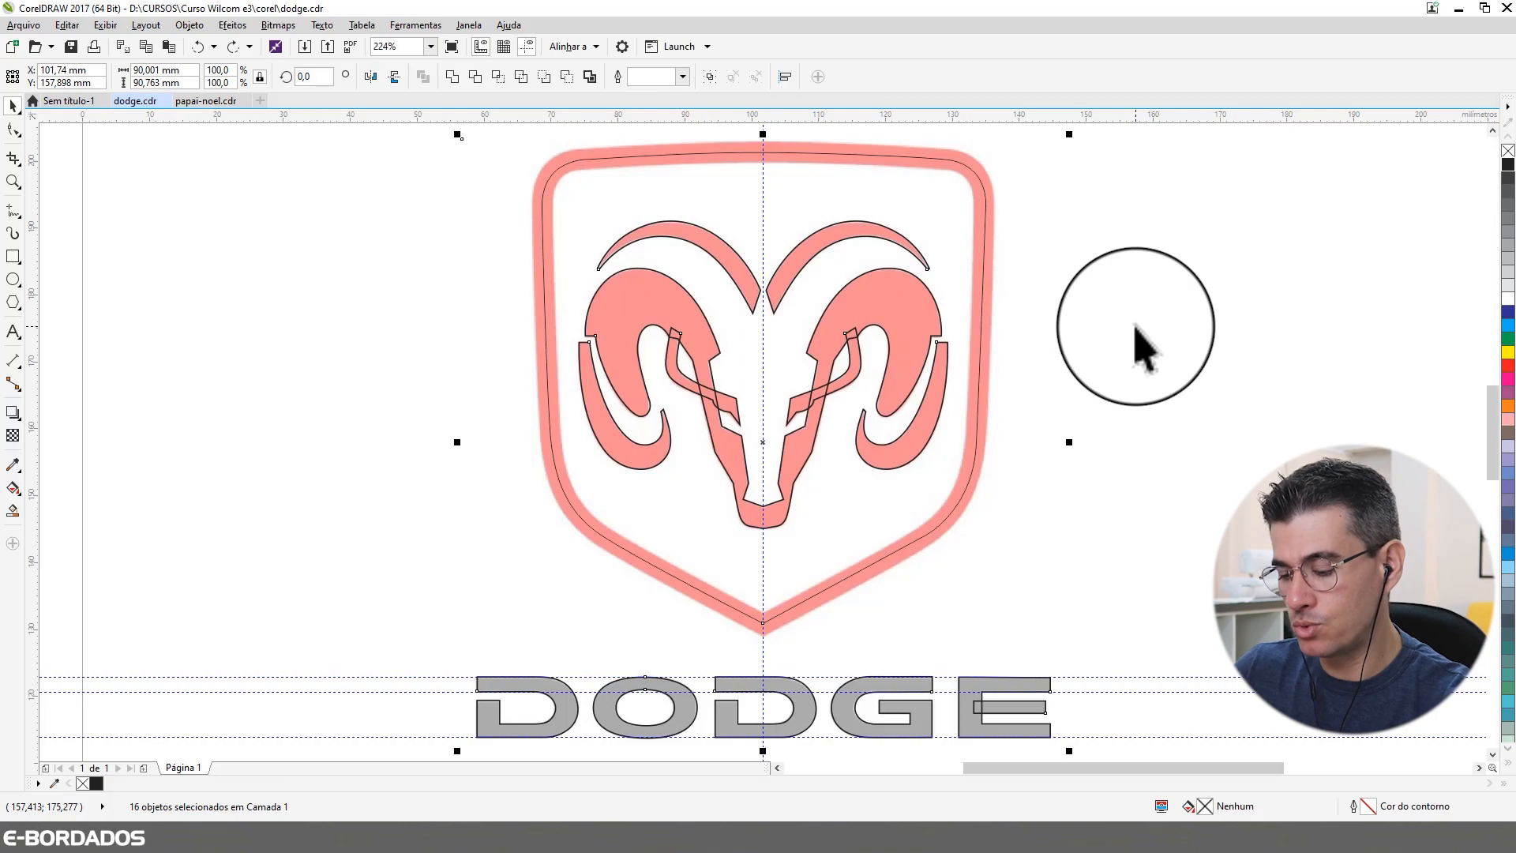
{"action": "left_click", "coordinate": [232, 840]}
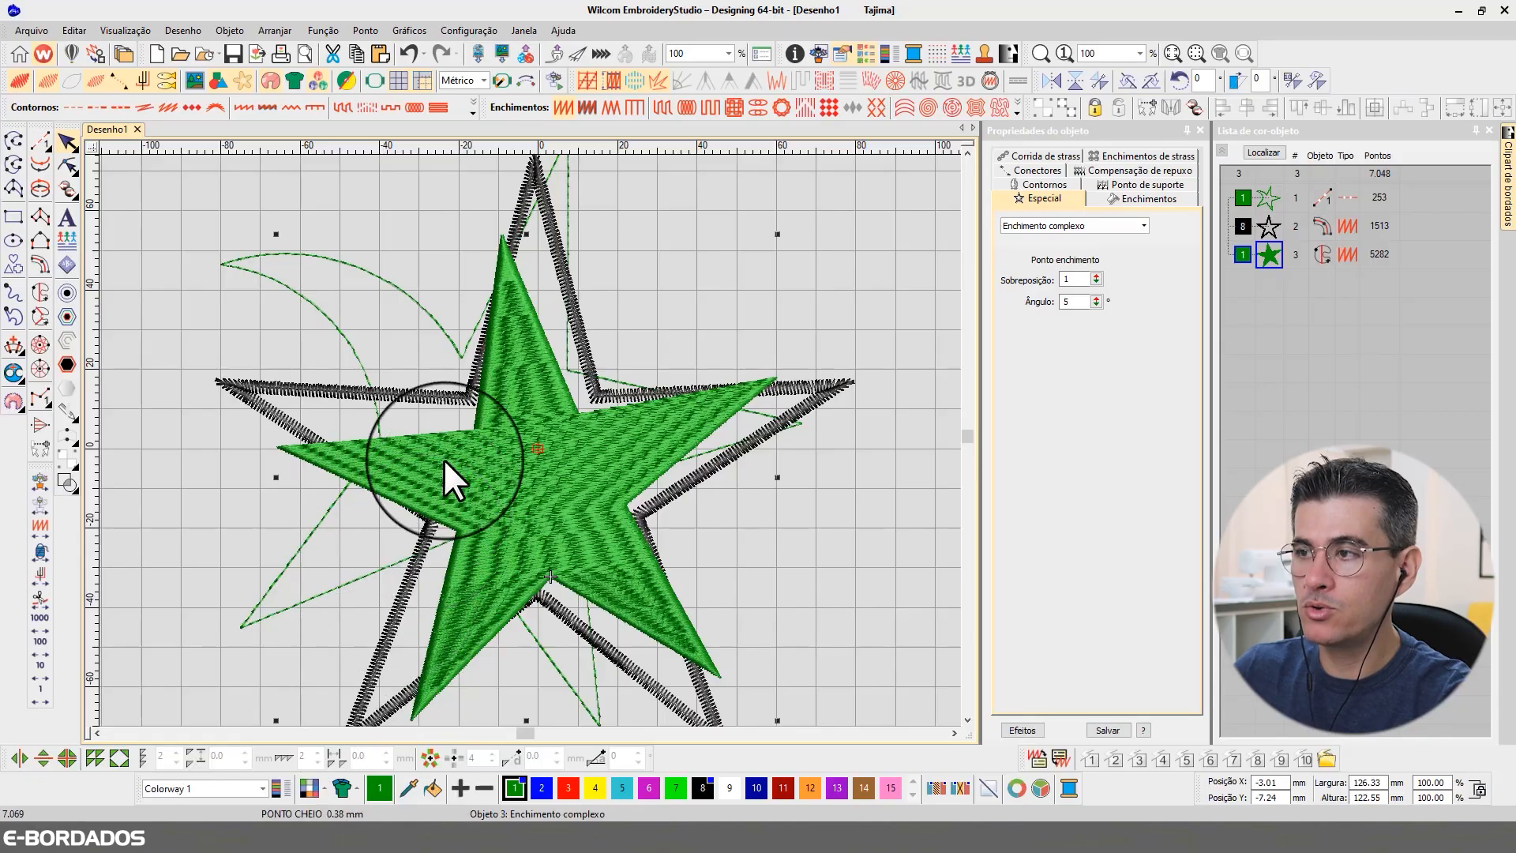
{"action": "key", "text": "ctrl+a"}
{"action": "key", "text": "Delete"}
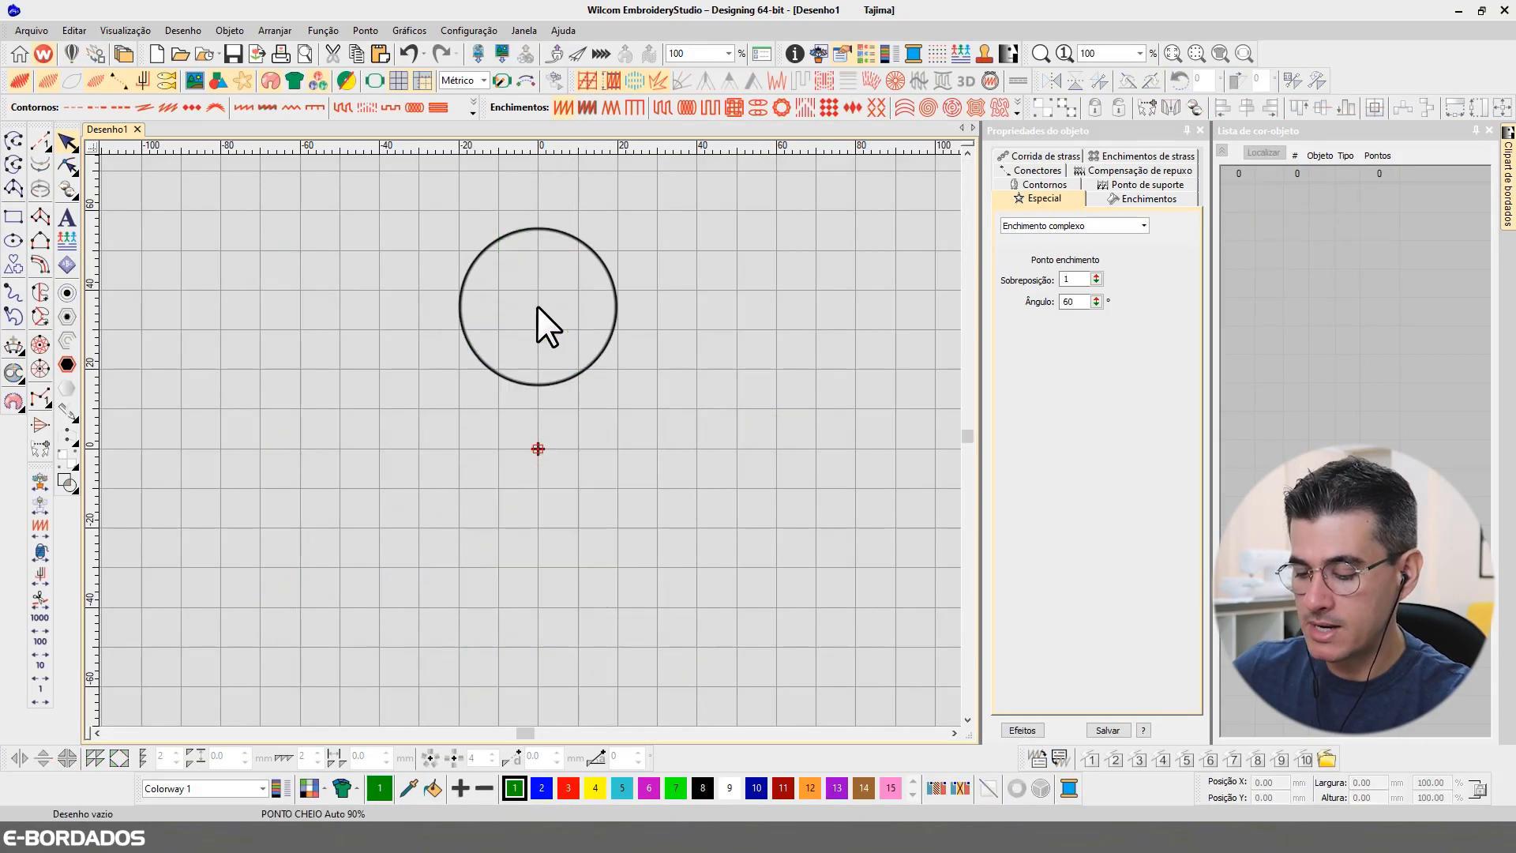
{"action": "key", "text": "ctrl+v"}
Convert the narrow curved strip beside the ram's left horn into a Curva complexa satin object with stitch-angle lines across its length
{"action": "key", "text": "b"}
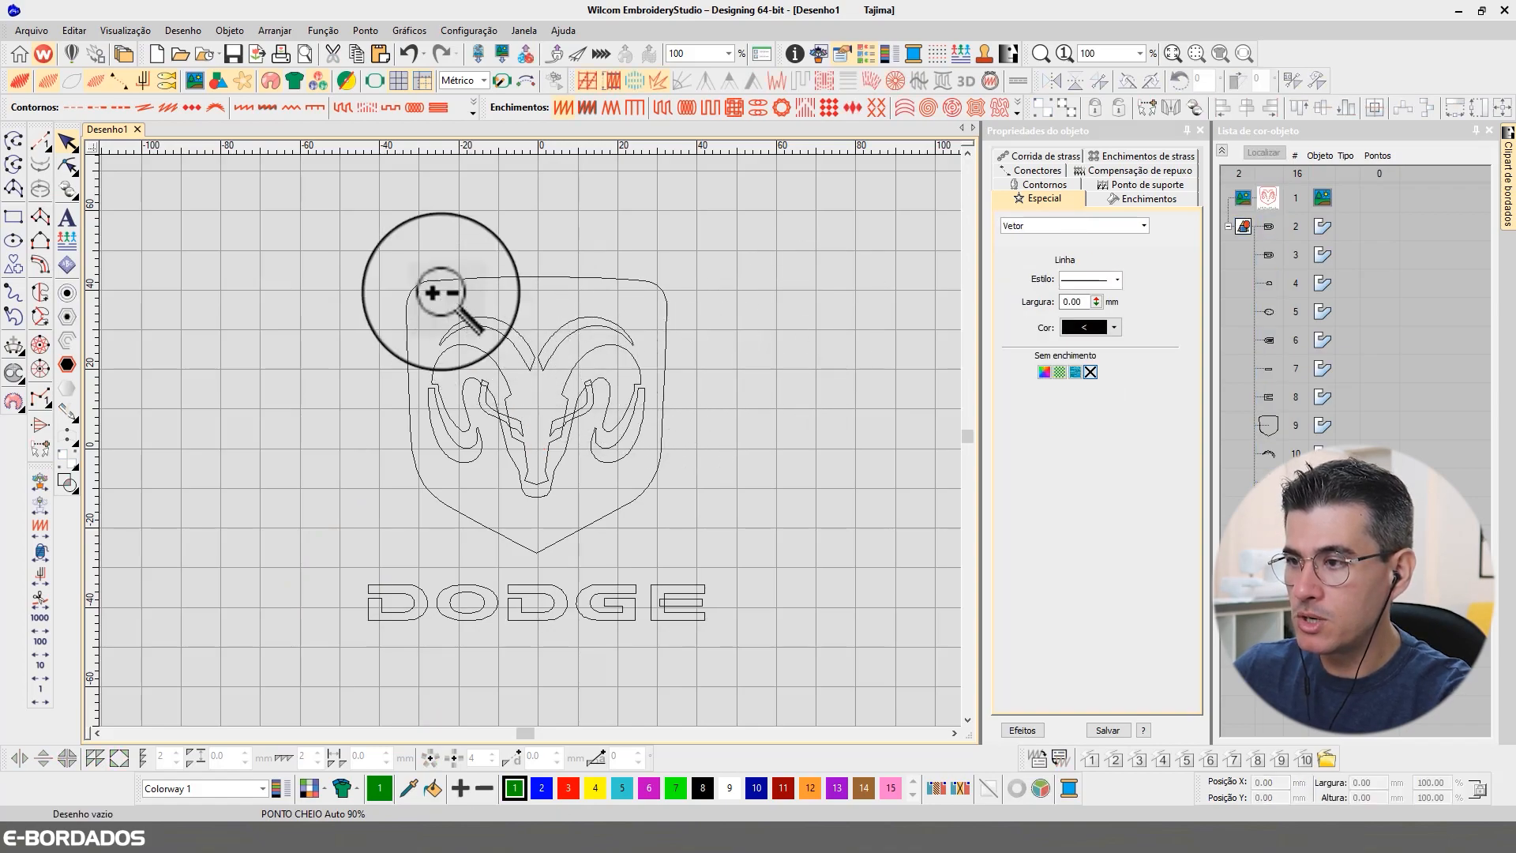
{"action": "left_click_drag", "start_coordinate": [399, 272], "coordinate": [686, 534]}
{"action": "key", "text": "b"}
{"action": "left_click_drag", "start_coordinate": [239, 223], "coordinate": [823, 701]}
{"action": "left_click", "coordinate": [403, 434]}
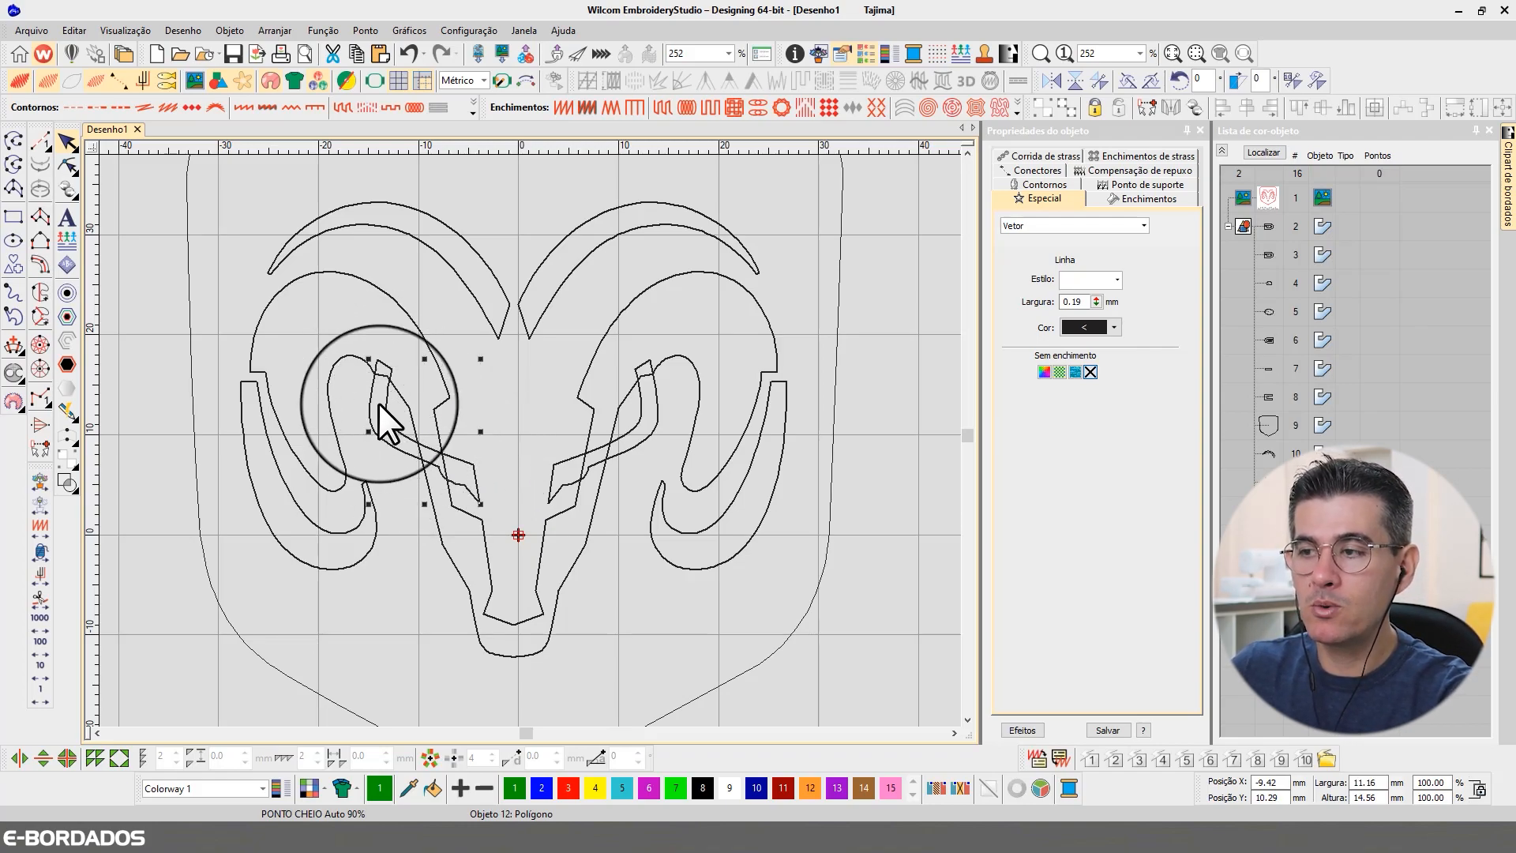
{"action": "left_click", "coordinate": [49, 324]}
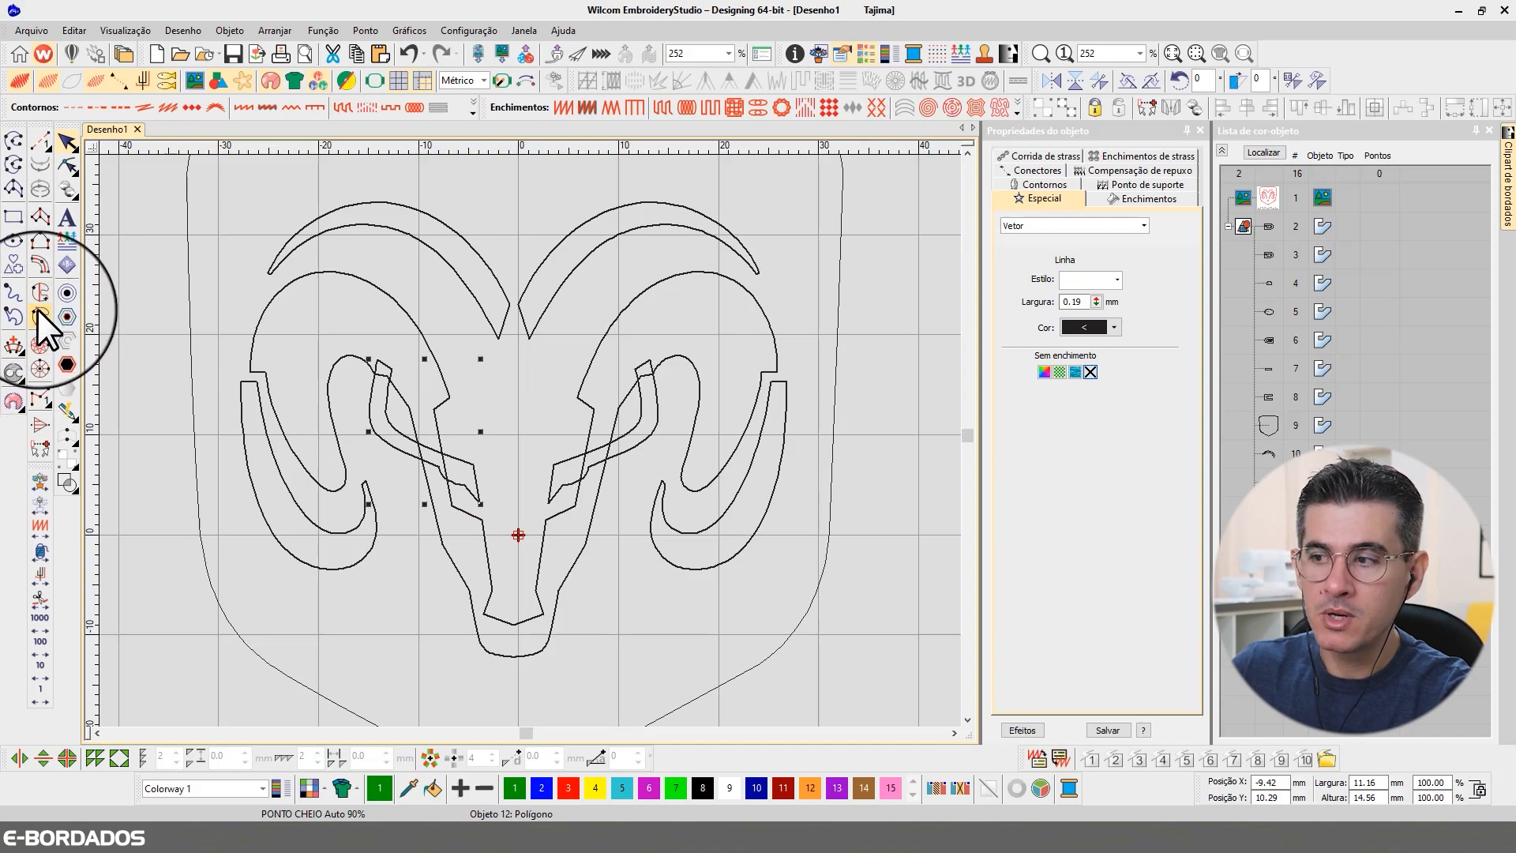
{"action": "left_click", "coordinate": [509, 446]}
{"action": "left_click", "coordinate": [364, 369]}
{"action": "left_click", "coordinate": [400, 384]}
{"action": "left_click", "coordinate": [381, 477]}
{"action": "left_click", "coordinate": [470, 439]}
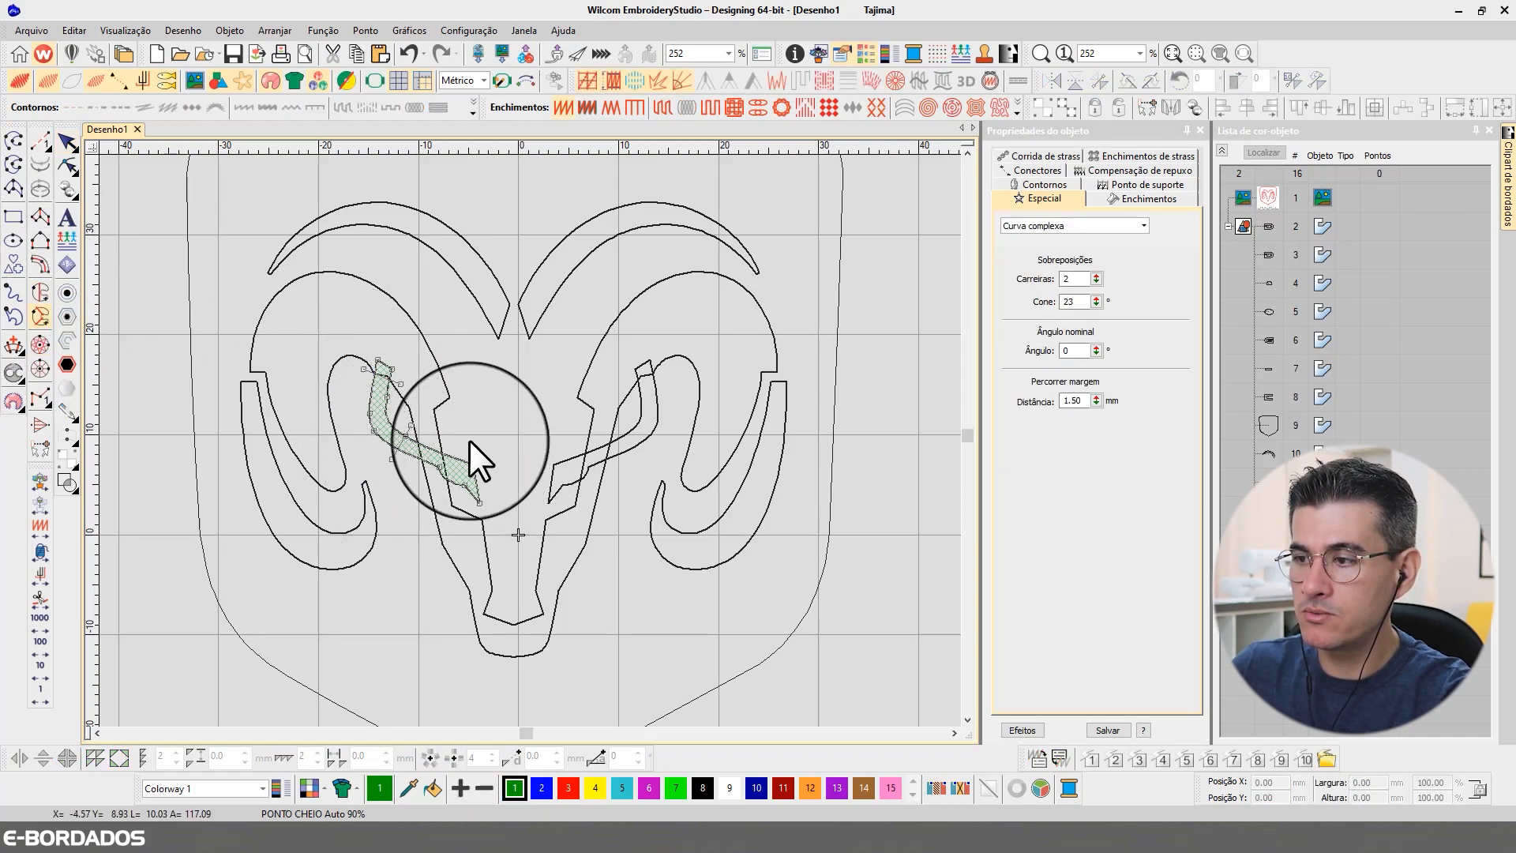
{"action": "left_click", "coordinate": [481, 532]}
{"action": "key", "text": "Return"}
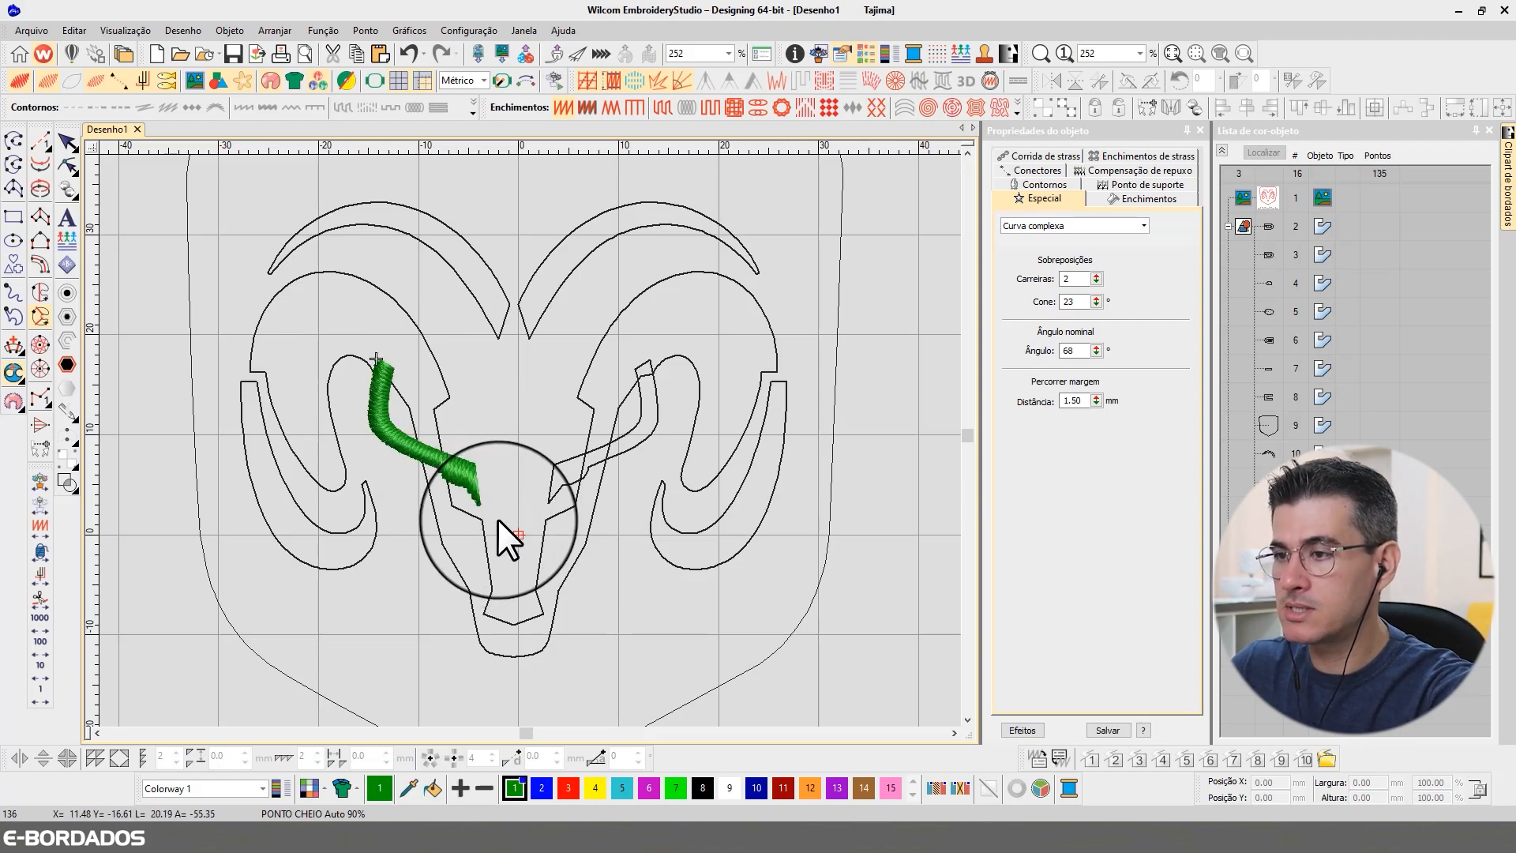
Draw a 2.50 mm run stitch (Ponto corrido) from the green strip's upper end to the left horn's outer corner
{"action": "left_click", "coordinate": [68, 141]}
{"action": "left_click", "coordinate": [395, 375]}
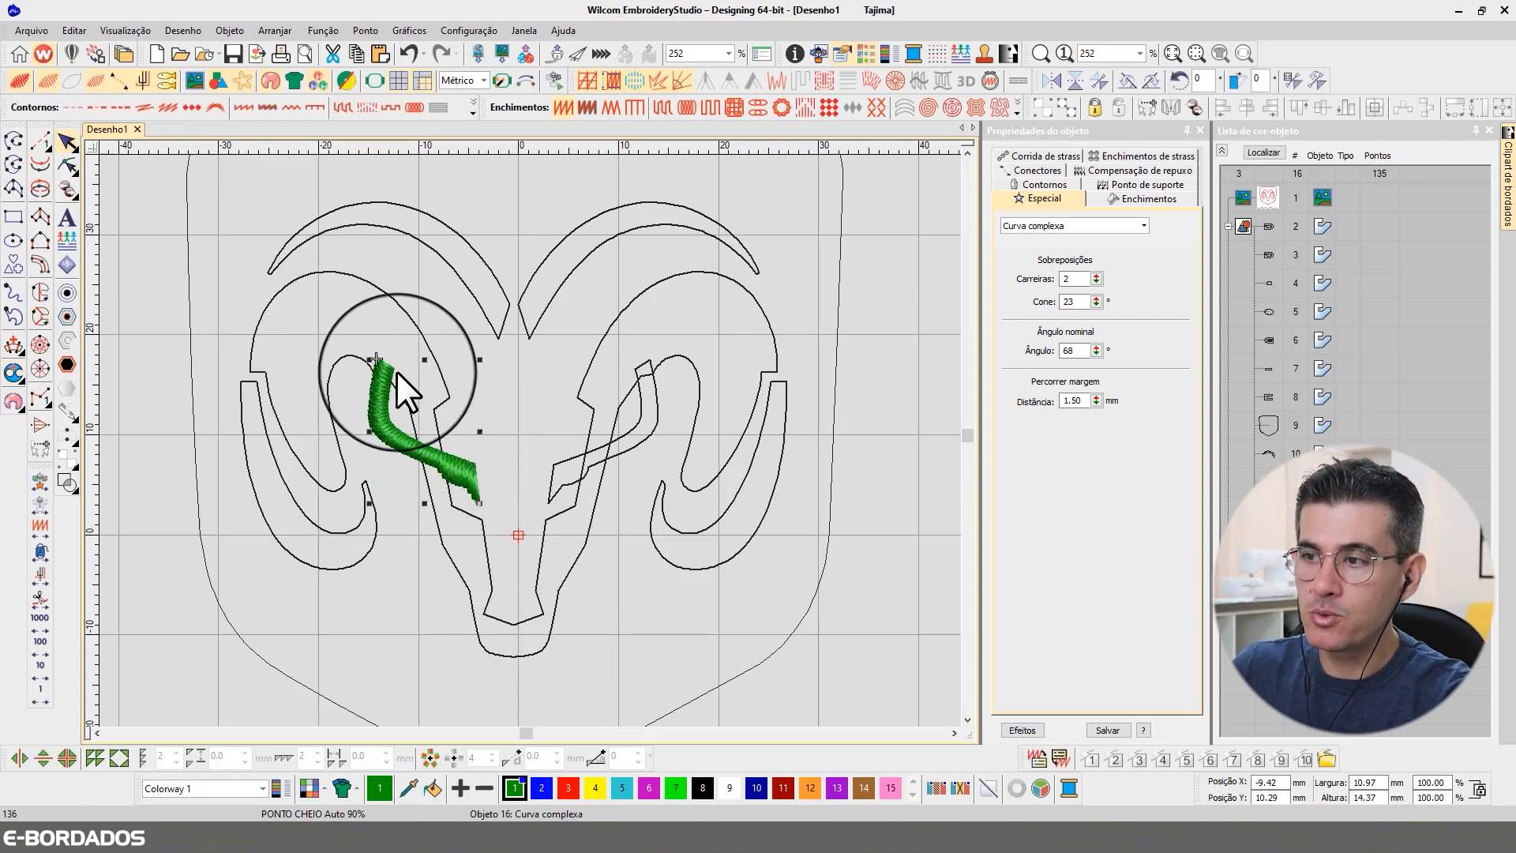
{"action": "key", "text": "Escape"}
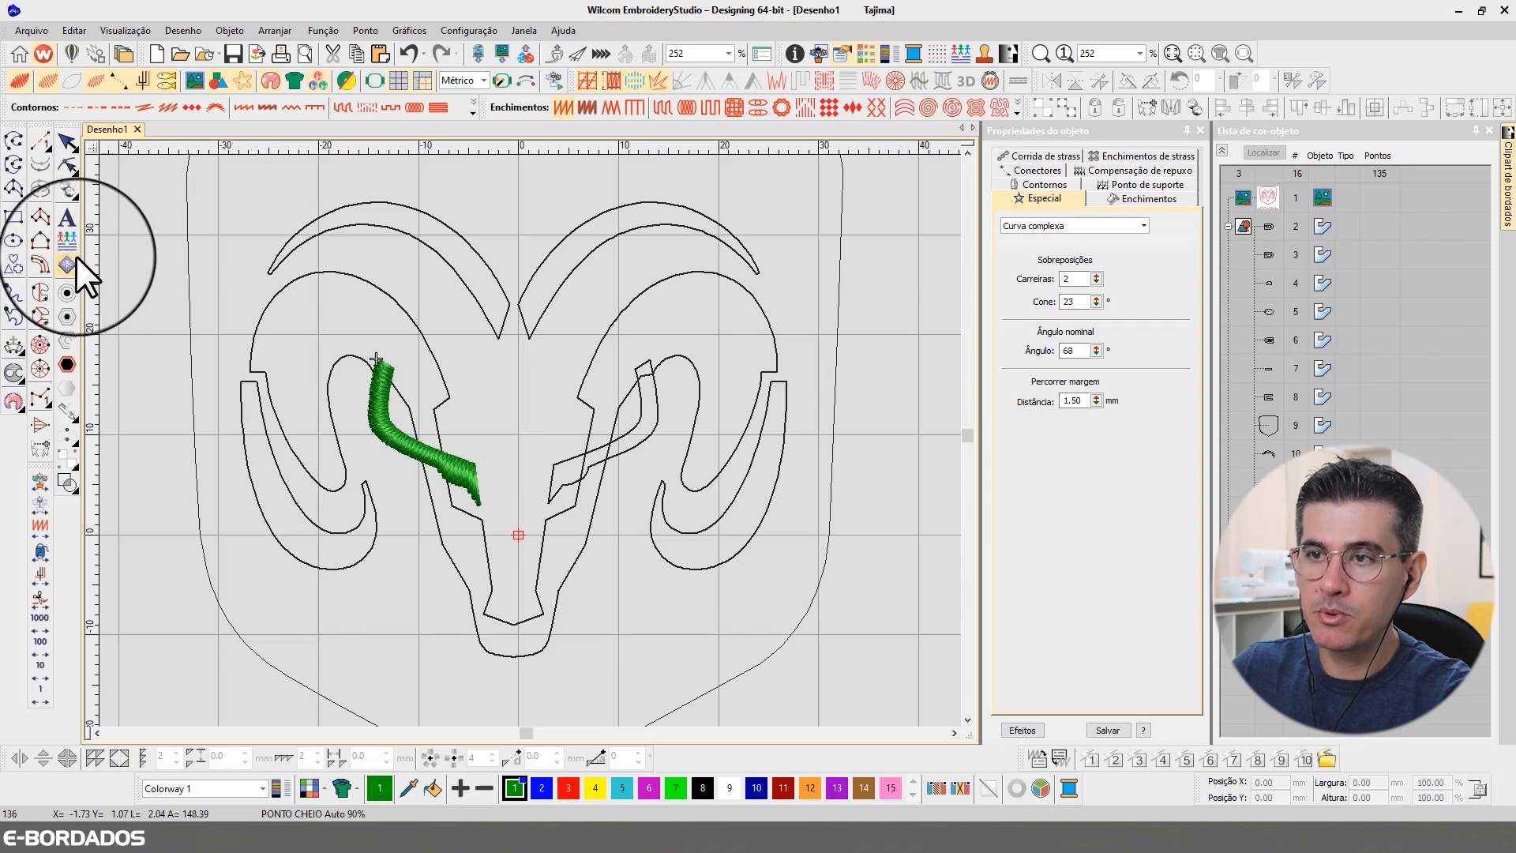
{"action": "left_click", "coordinate": [39, 142]}
{"action": "left_click", "coordinate": [374, 360]}
{"action": "left_click", "coordinate": [353, 343]}
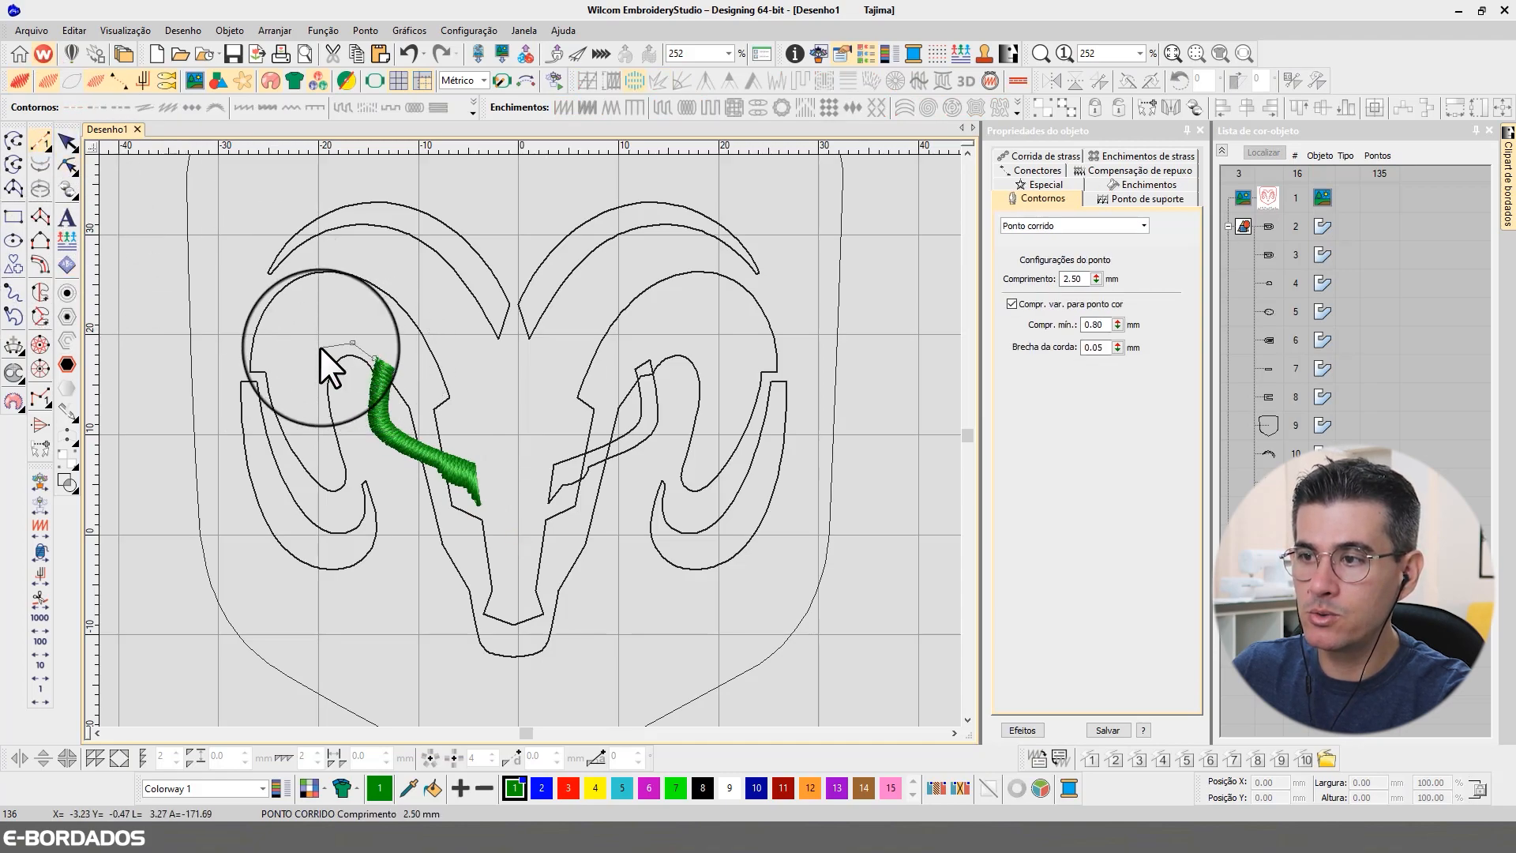
{"action": "left_click", "coordinate": [251, 368]}
{"action": "key", "text": "Return"}
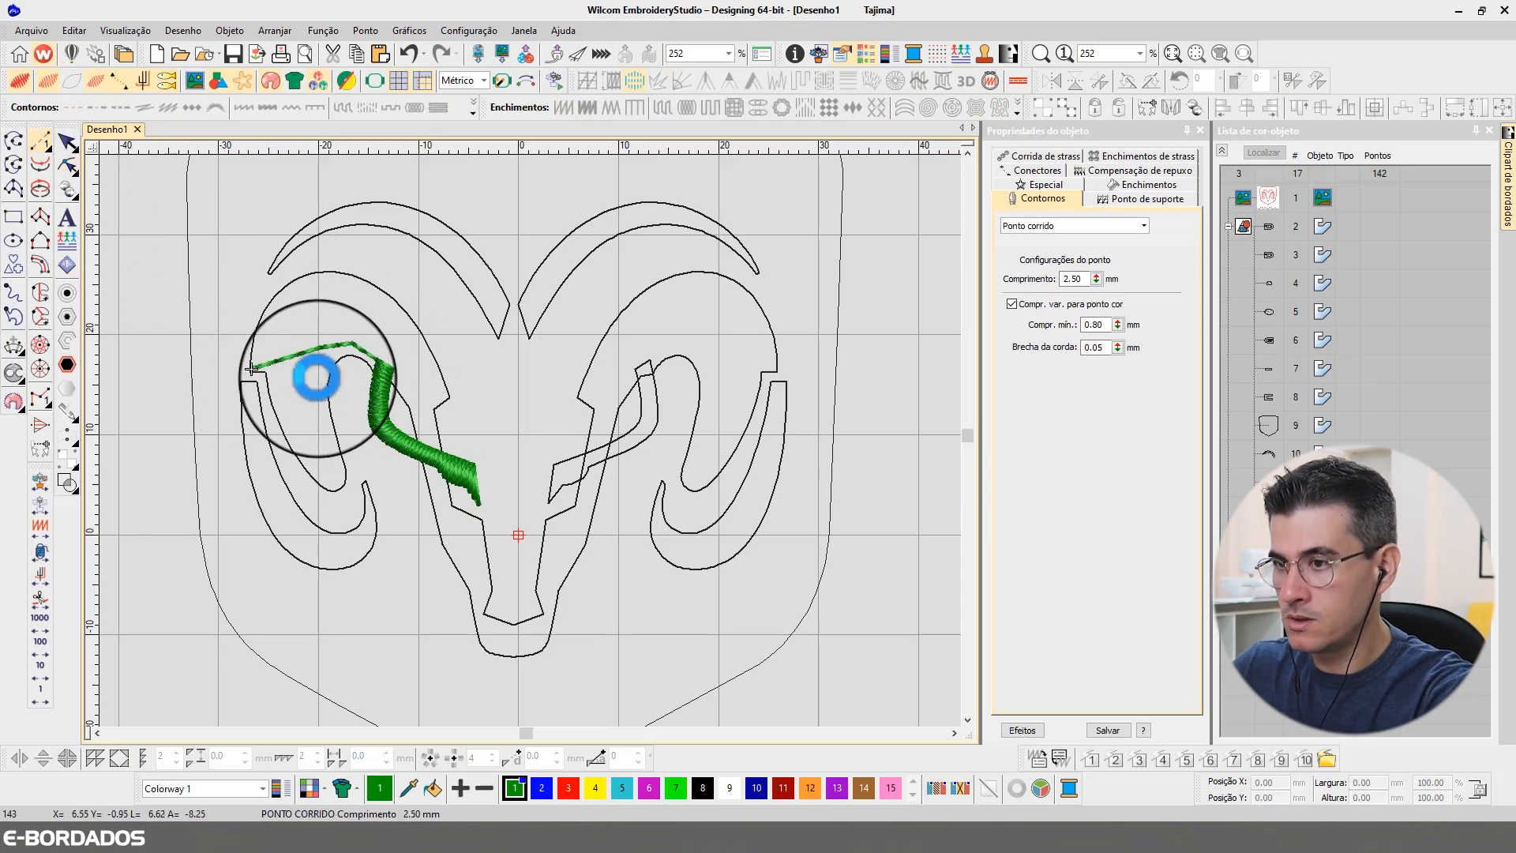
{"action": "key", "text": "Escape"}
Convert the ram's lower-left horn crescent into a Curva complexa satin object with stitch-angle lines across its upper end, side, bend and tip
{"action": "left_click", "coordinate": [259, 400]}
{"action": "left_click", "coordinate": [40, 316]}
{"action": "left_click", "coordinate": [271, 393]}
{"action": "left_click", "coordinate": [230, 391]}
{"action": "left_click", "coordinate": [296, 480]}
{"action": "left_click", "coordinate": [254, 522]}
{"action": "left_click", "coordinate": [349, 492]}
{"action": "left_click", "coordinate": [379, 480]}
{"action": "left_click", "coordinate": [336, 512]}
{"action": "left_click", "coordinate": [376, 598]}
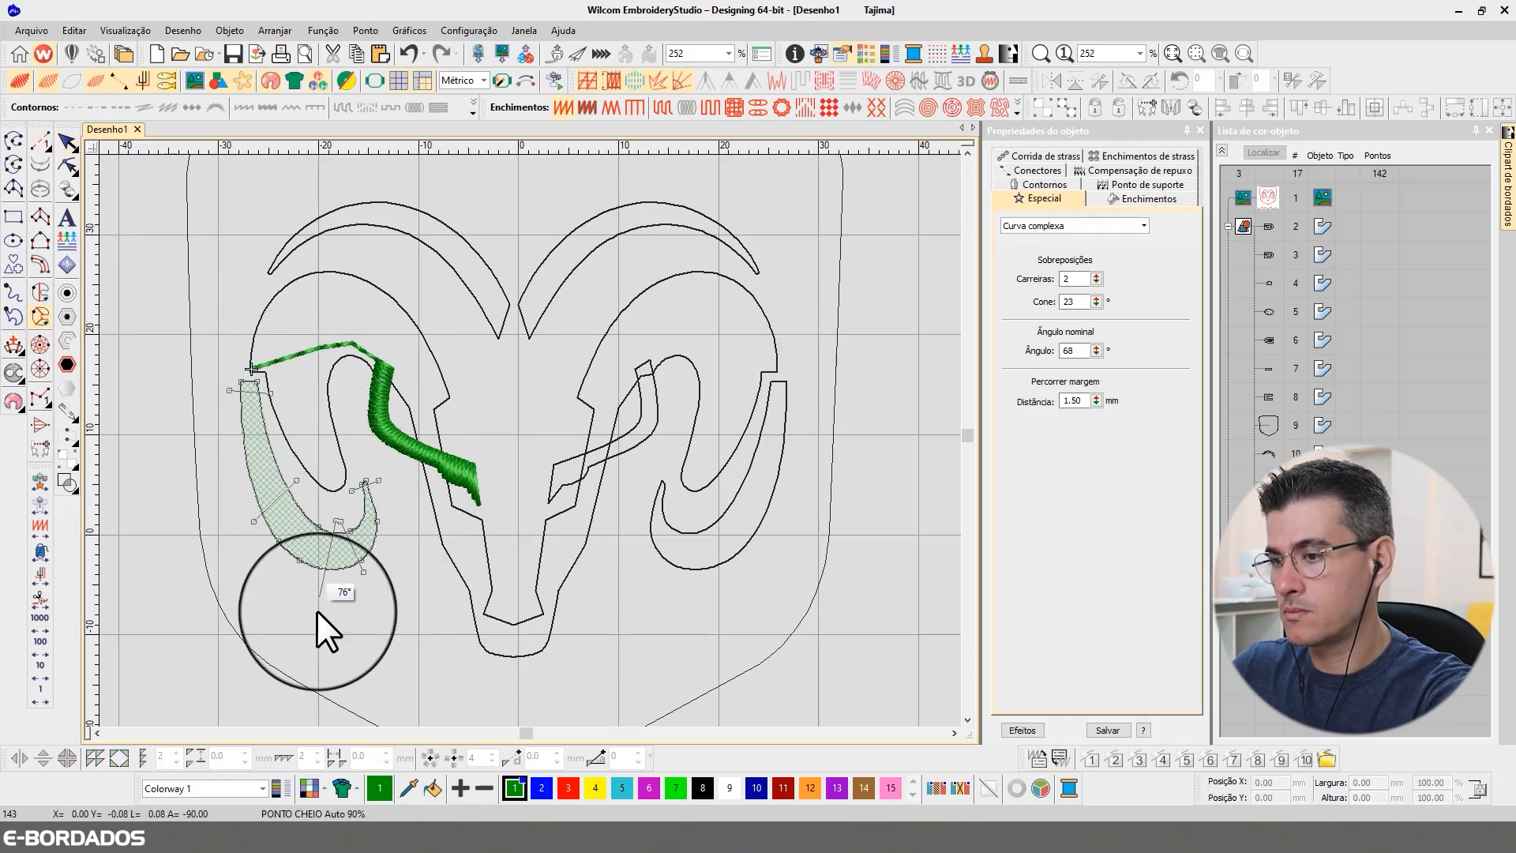
{"action": "left_click", "coordinate": [324, 613]}
{"action": "key", "text": "Return"}
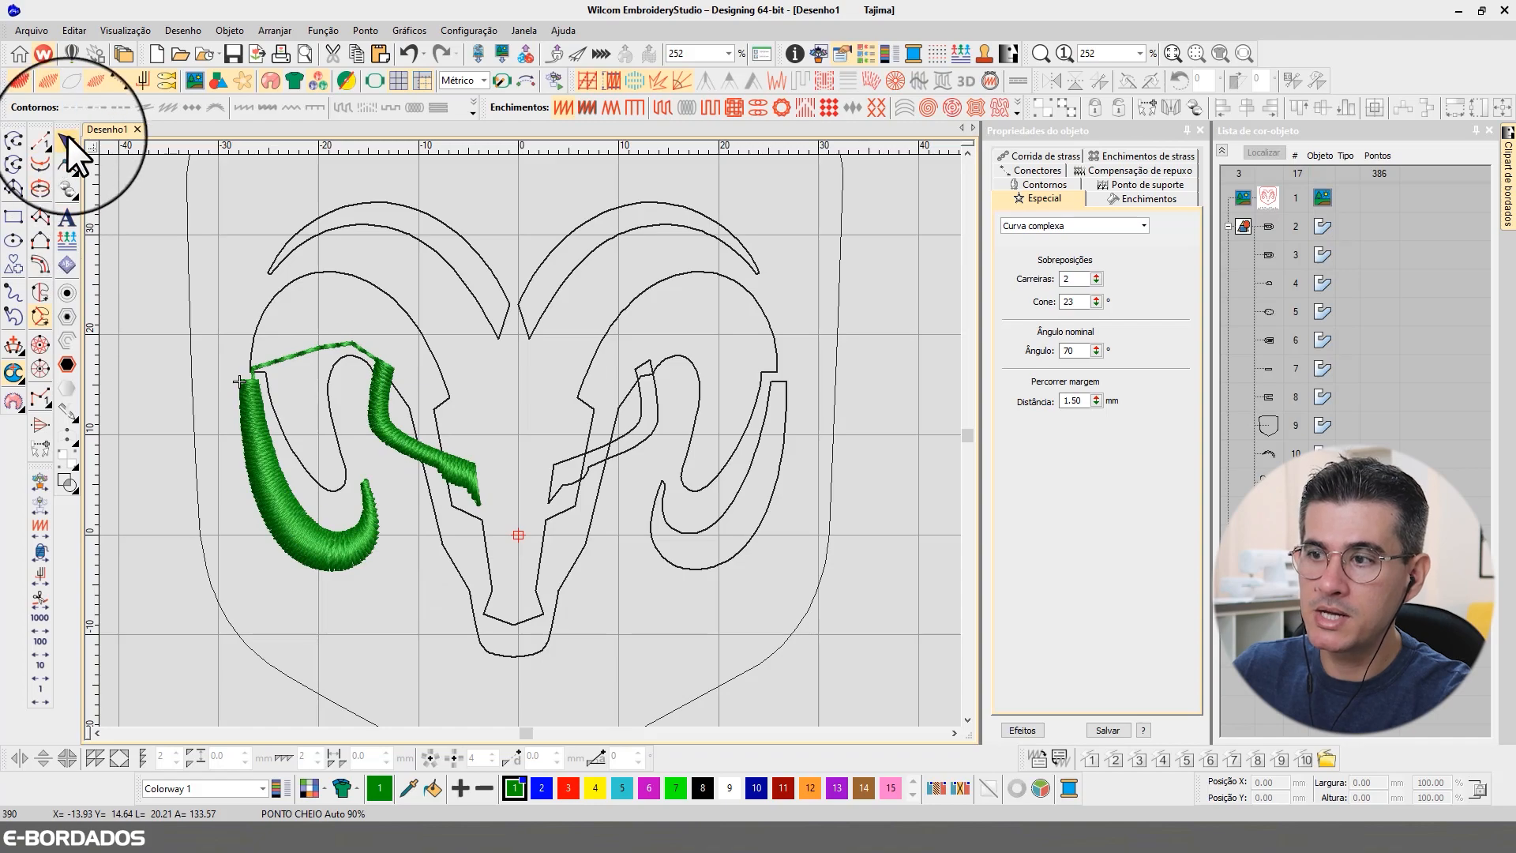
Draw a 2.50 mm run stitch (Ponto corrido) from the left horn's outer corner, down the face and around the muzzle, to the right curved strip
{"action": "left_click", "coordinate": [68, 142]}
{"action": "left_click", "coordinate": [270, 429]}
{"action": "left_click", "coordinate": [277, 413]}
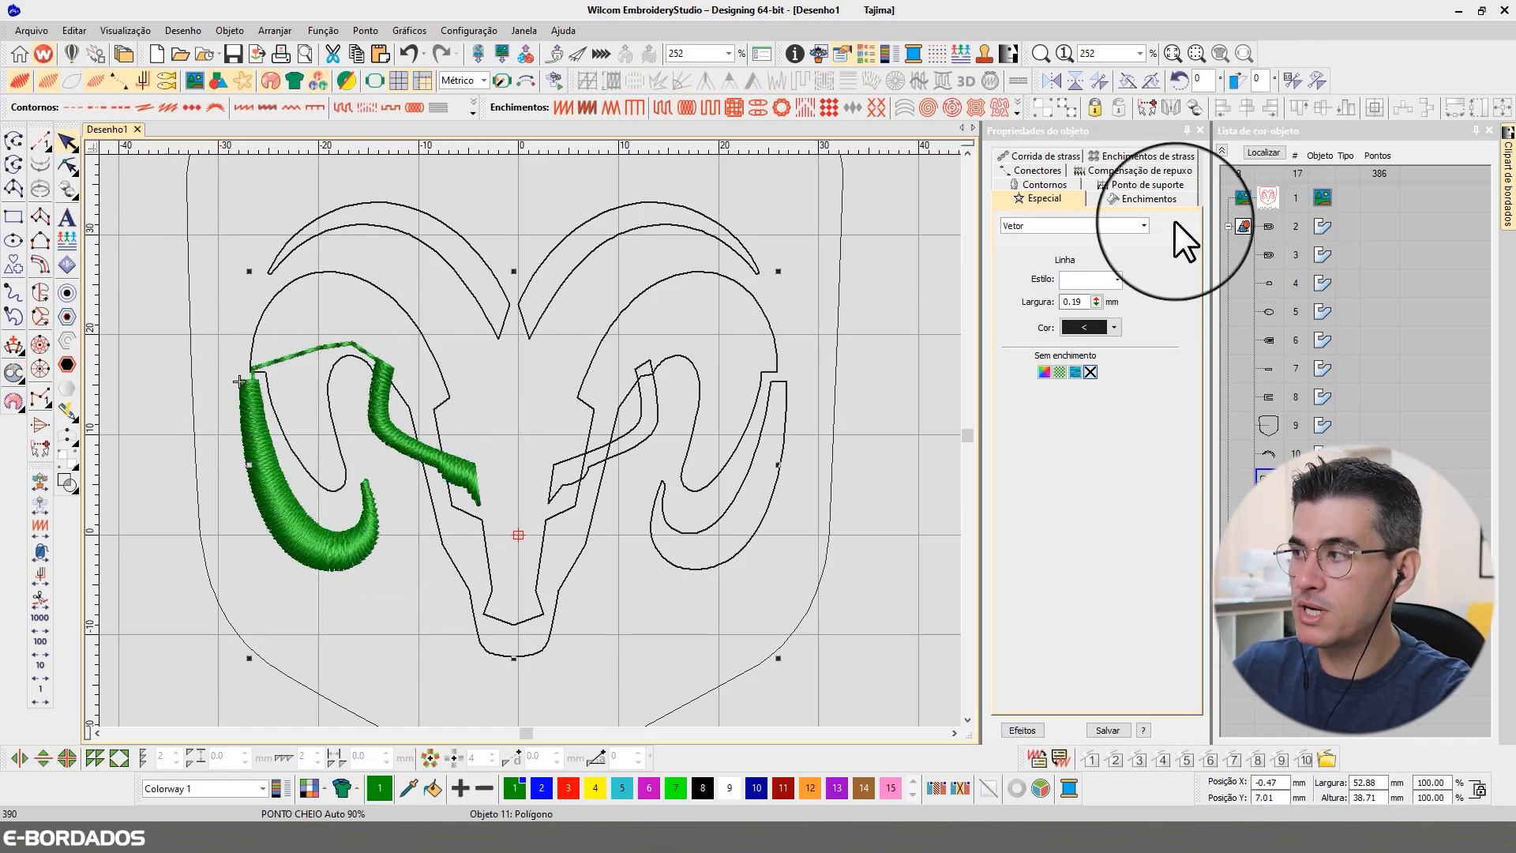
{"action": "left_click", "coordinate": [1271, 153]}
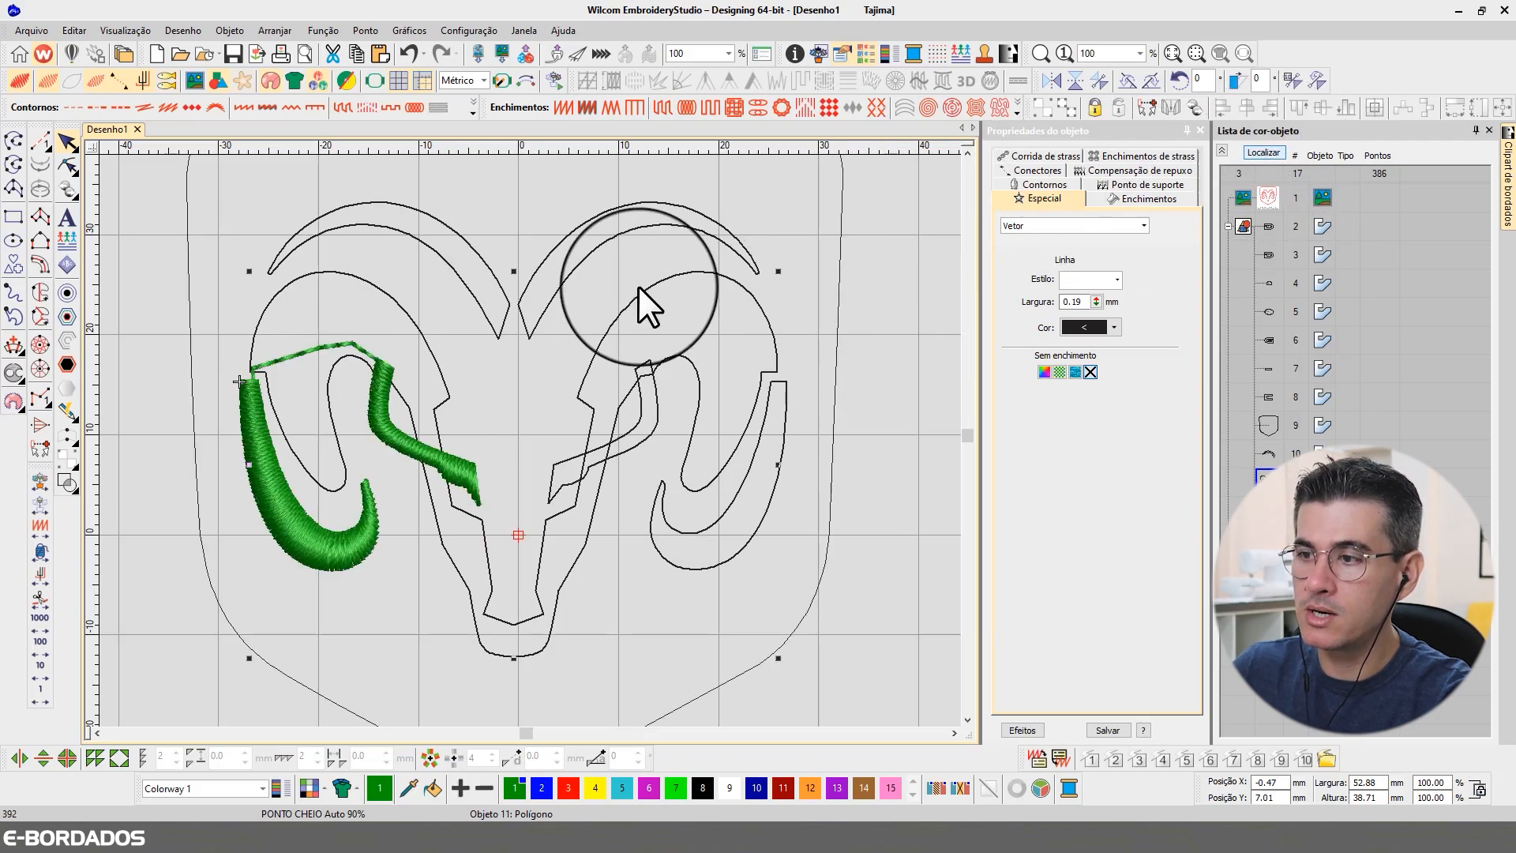
{"action": "left_click", "coordinate": [43, 213]}
{"action": "left_click", "coordinate": [51, 149]}
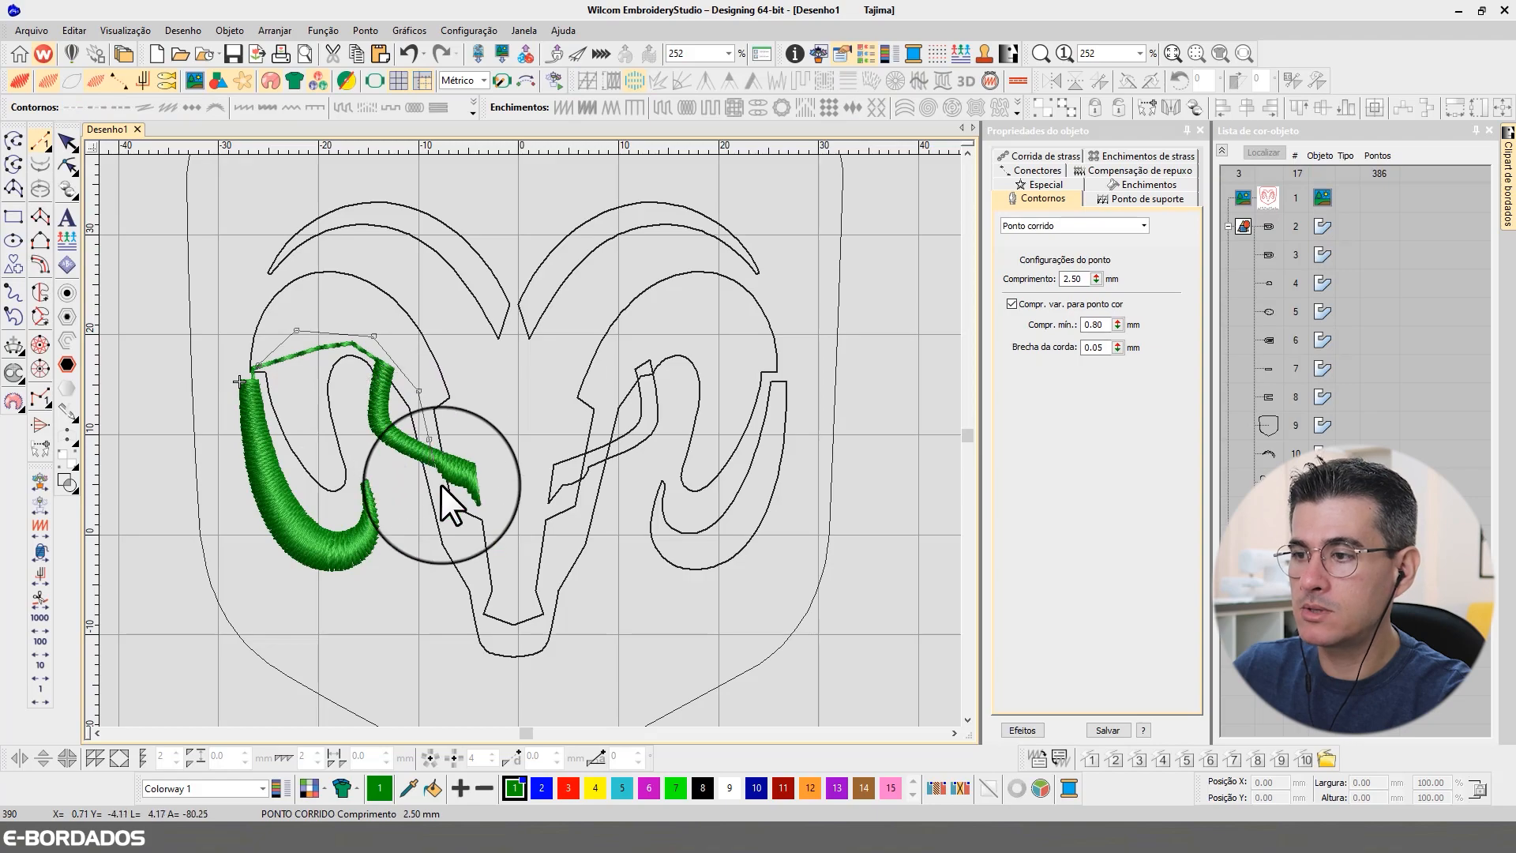
{"action": "left_click", "coordinate": [582, 482]}
{"action": "key", "text": "Return"}
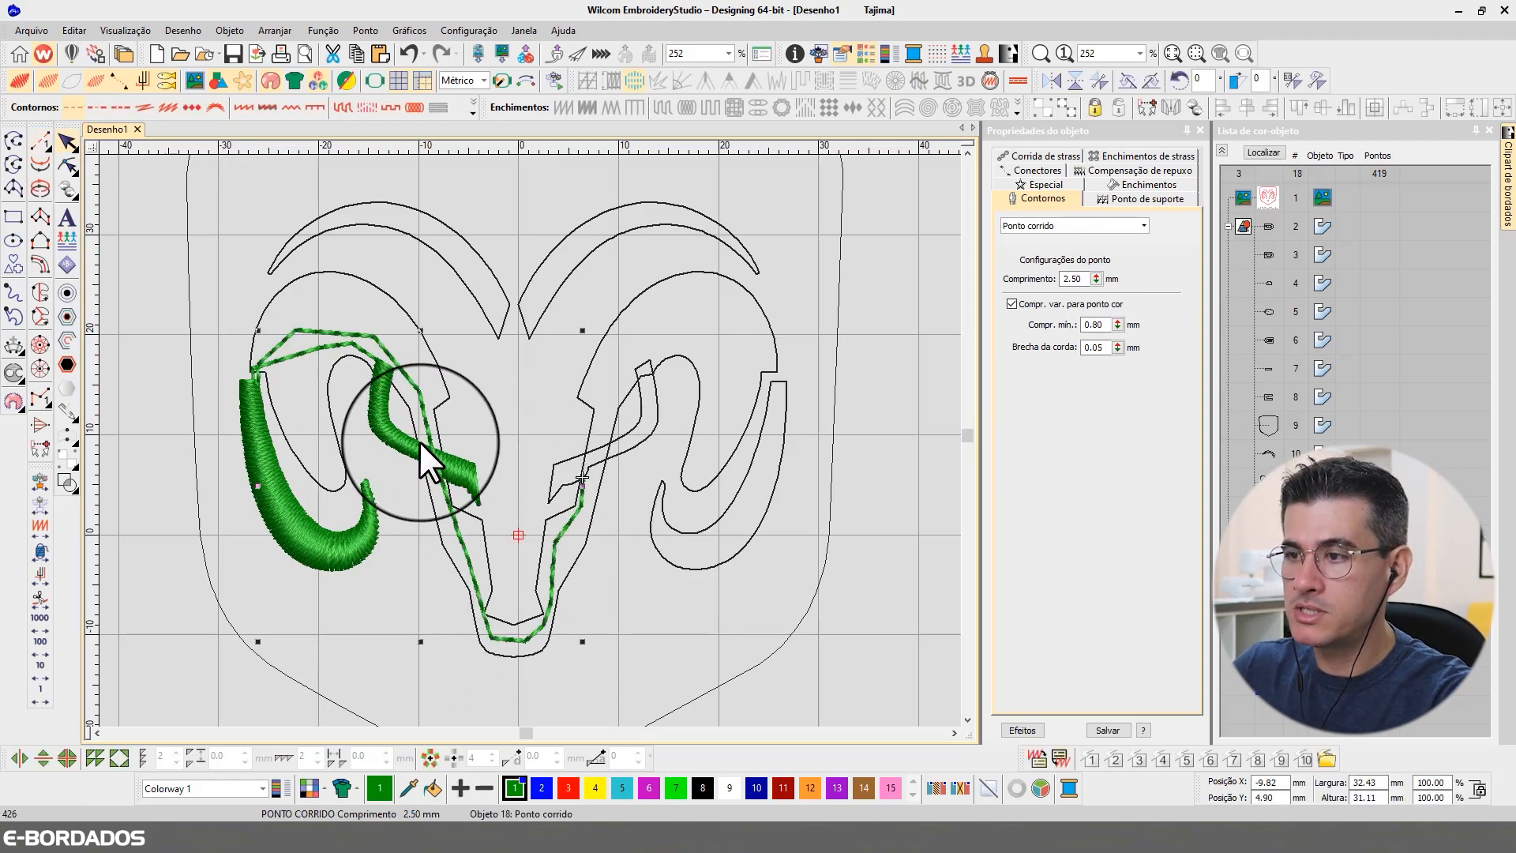
Duplicate the green curved strip beside the left horn, mirror the copy horizontally and place it over the matching strip outline beside the right horn
{"action": "left_click", "coordinate": [379, 428]}
{"action": "key", "text": "ctrl+d"}
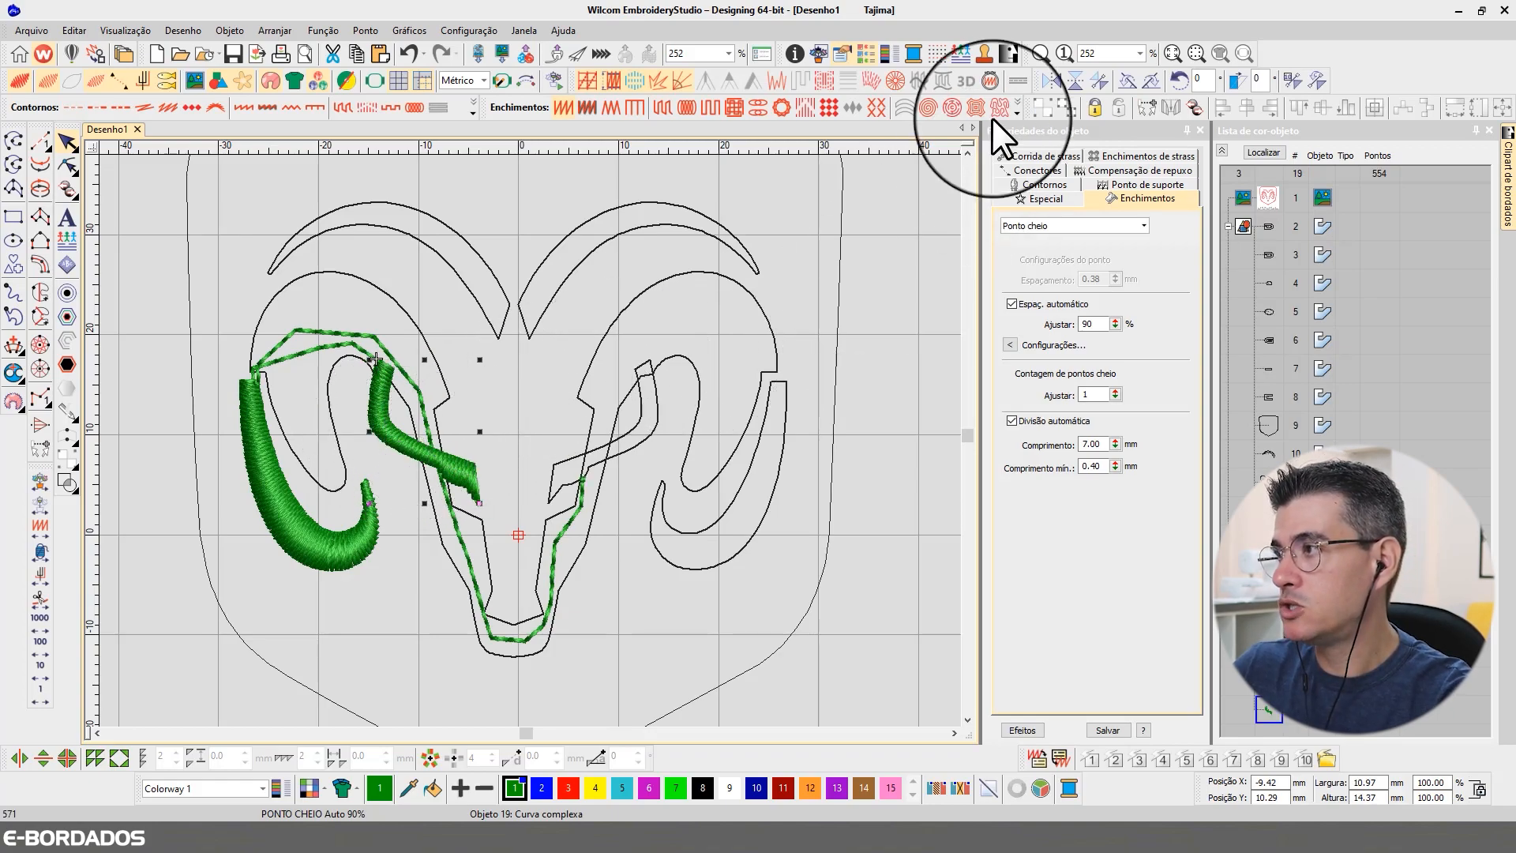
{"action": "left_click", "coordinate": [1051, 82]}
{"action": "left_click_drag", "start_coordinate": [391, 457], "coordinate": [559, 463]}
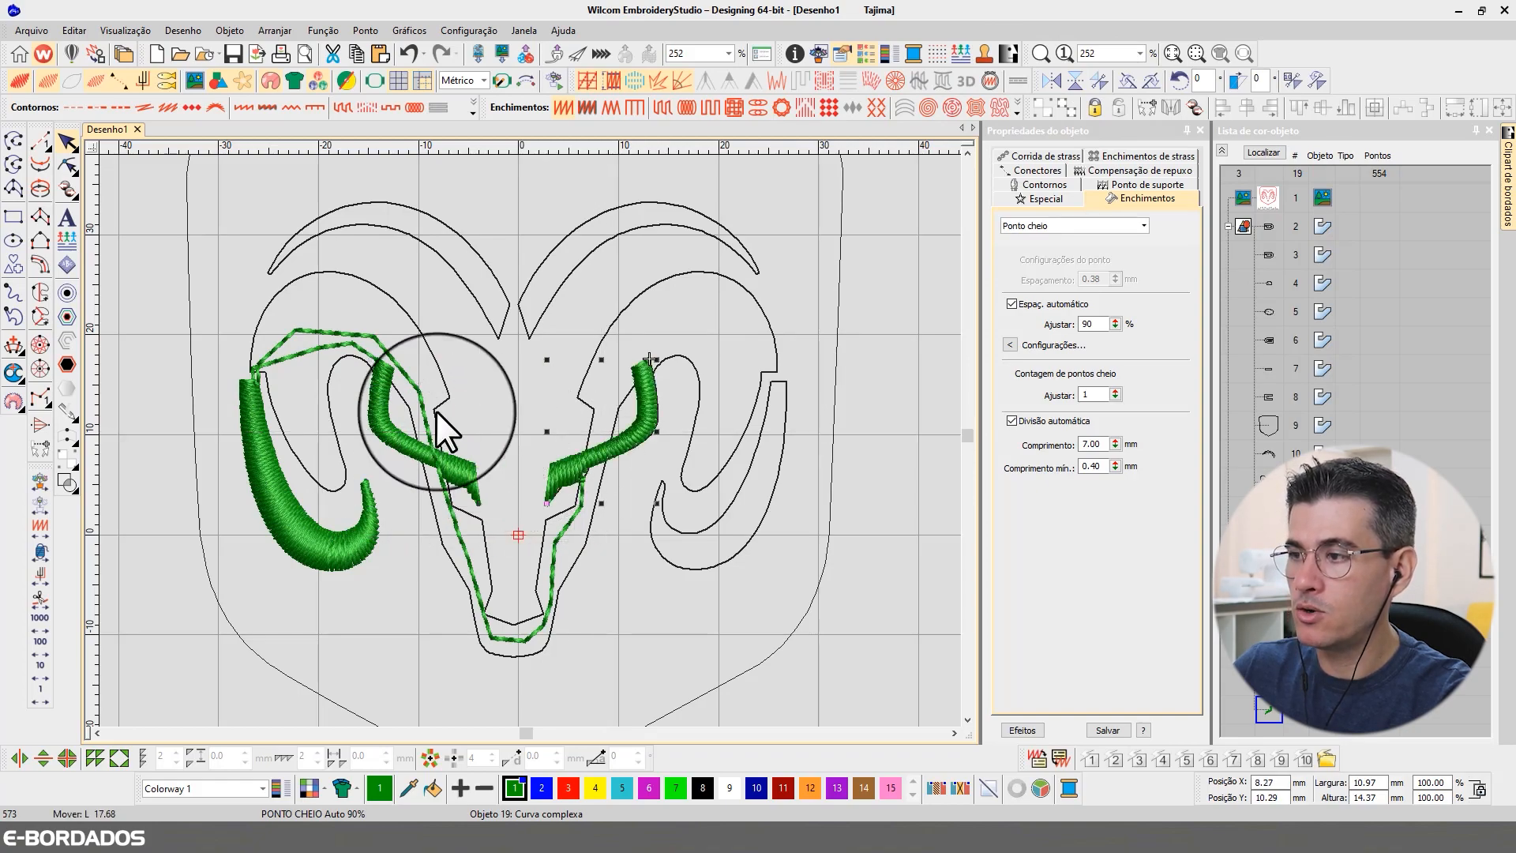
{"action": "left_click", "coordinate": [70, 167]}
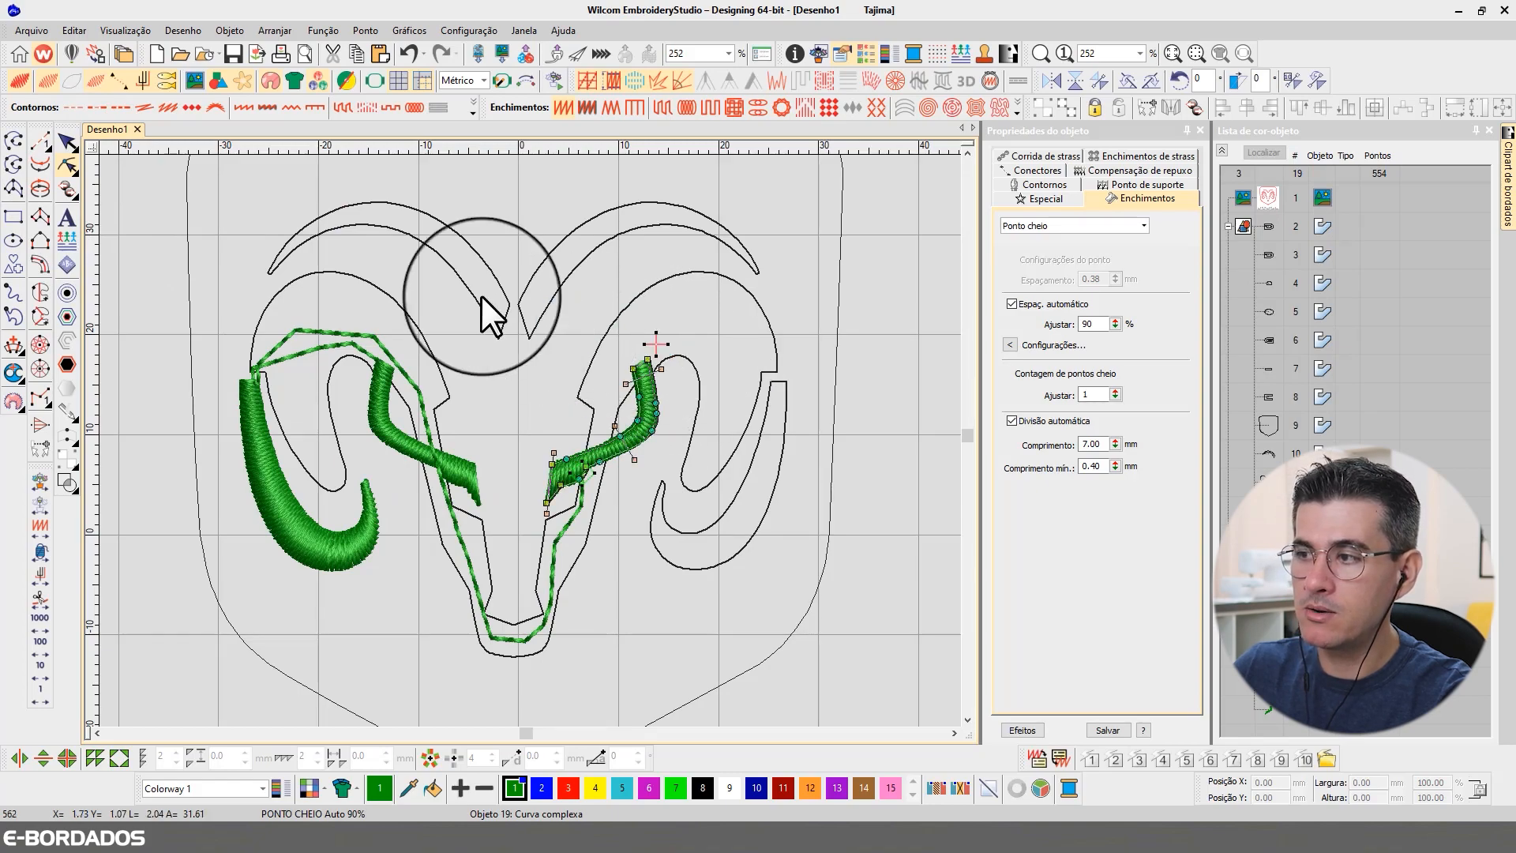
{"action": "left_click", "coordinate": [65, 139]}
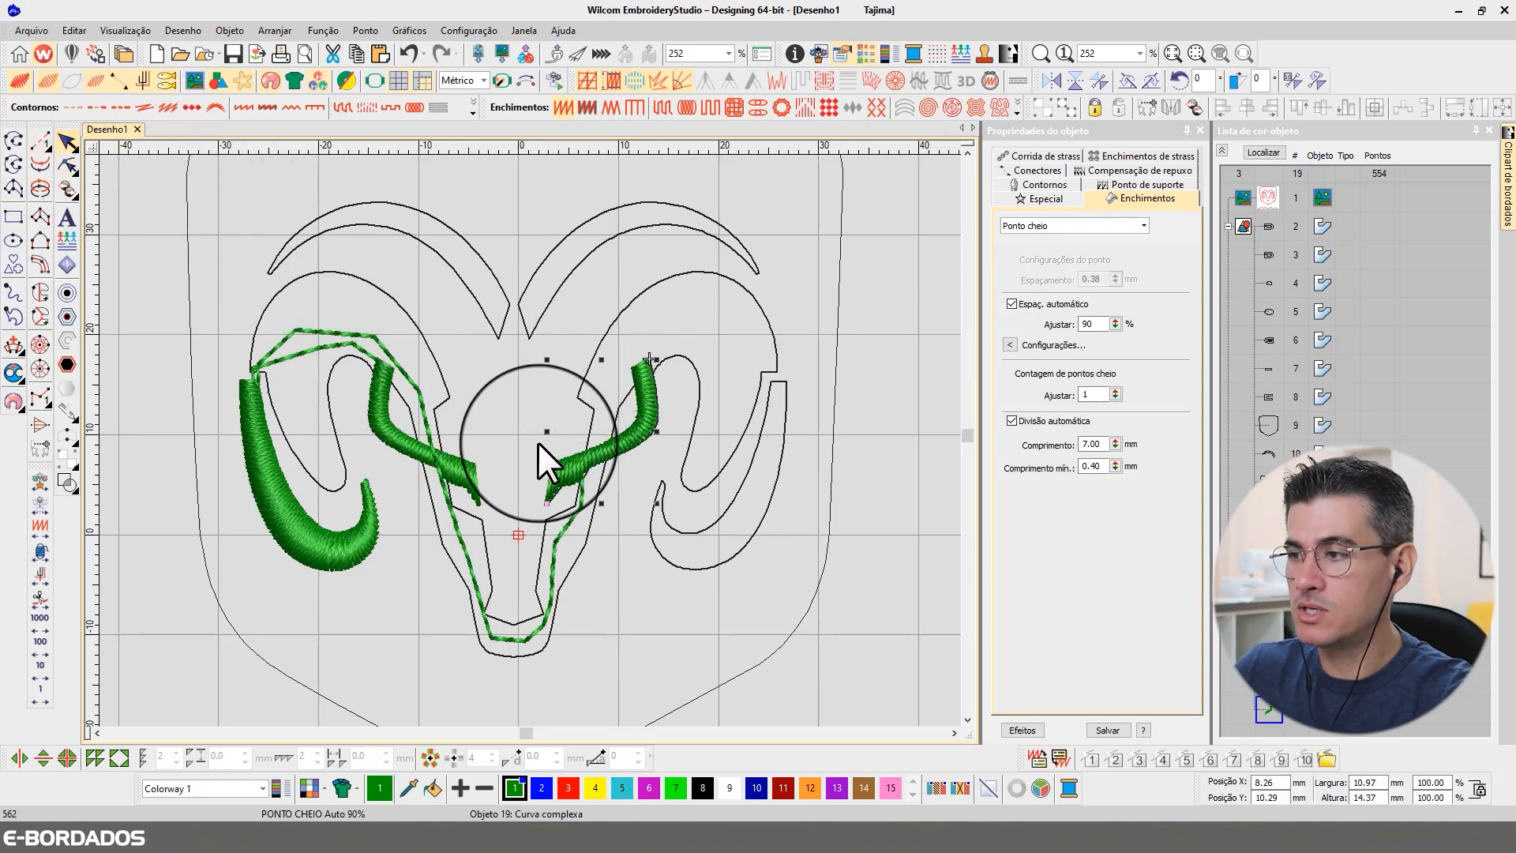
Draw a 2.50 mm run stitch (Ponto corrido) from the right strip's upper end to the right horn's outer corner
{"action": "left_click", "coordinate": [675, 446]}
{"action": "left_click", "coordinate": [40, 141]}
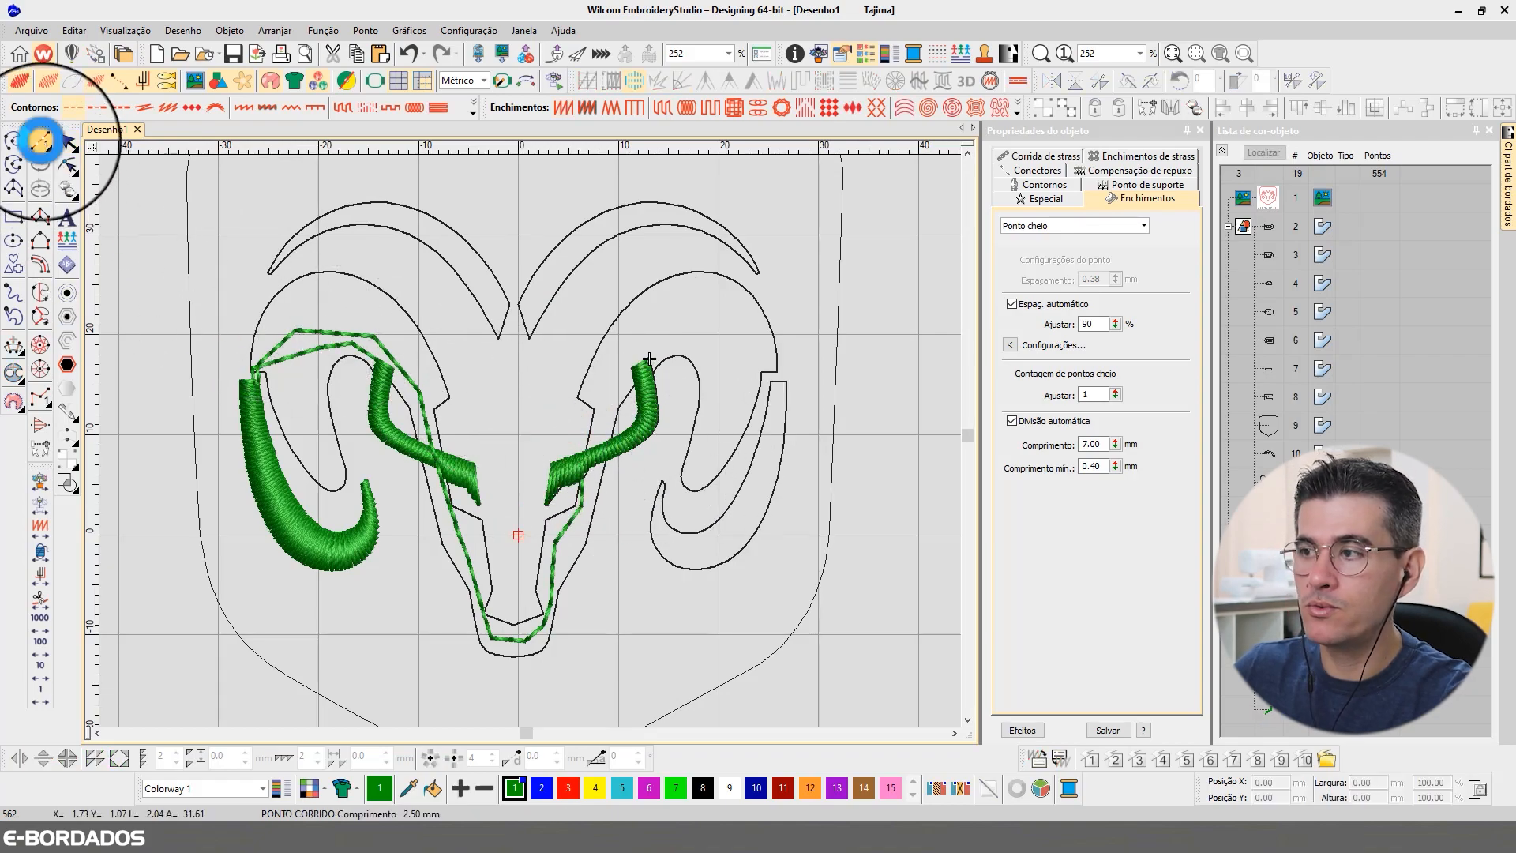
{"action": "left_click", "coordinate": [646, 355]}
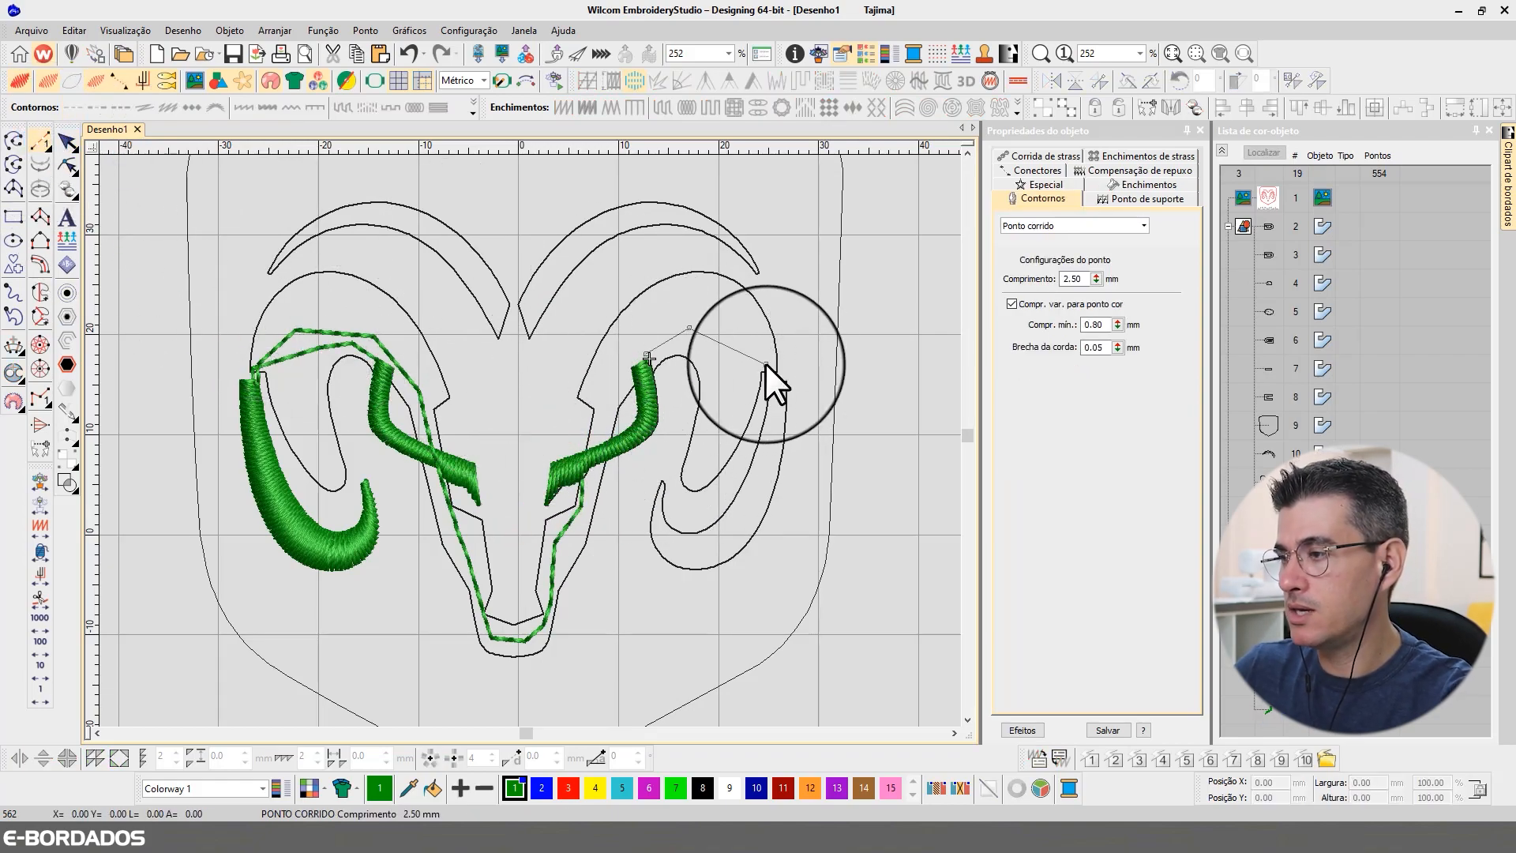
{"action": "key", "text": "Return"}
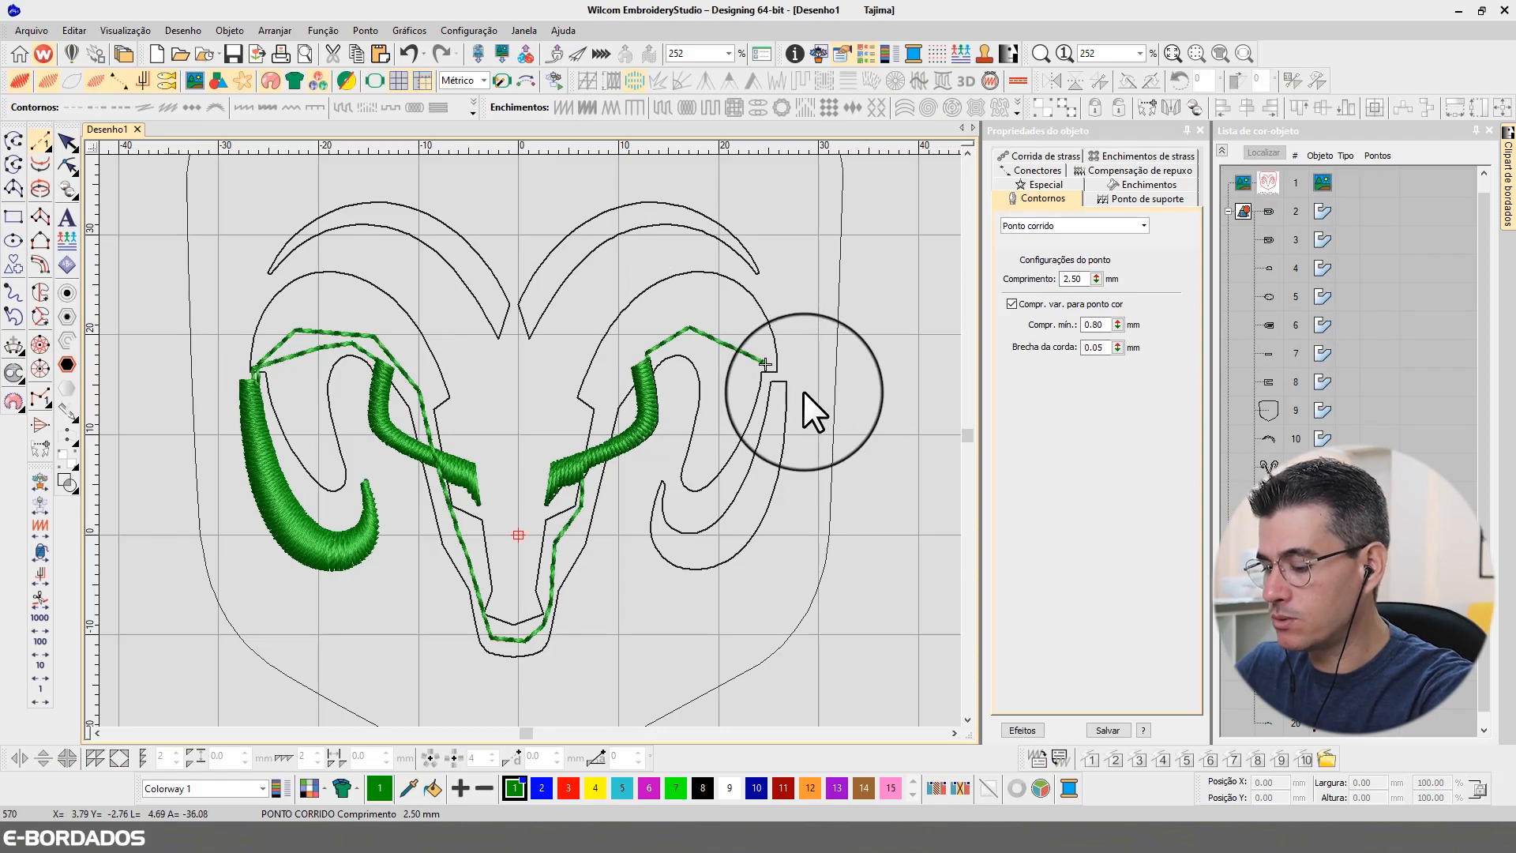
{"action": "key", "text": "Escape"}
Convert the ram's lower-right horn crescent into a Curva complexa satin object with stitch-angle lines across its upper end, side, bend and tip
{"action": "left_click", "coordinate": [783, 406]}
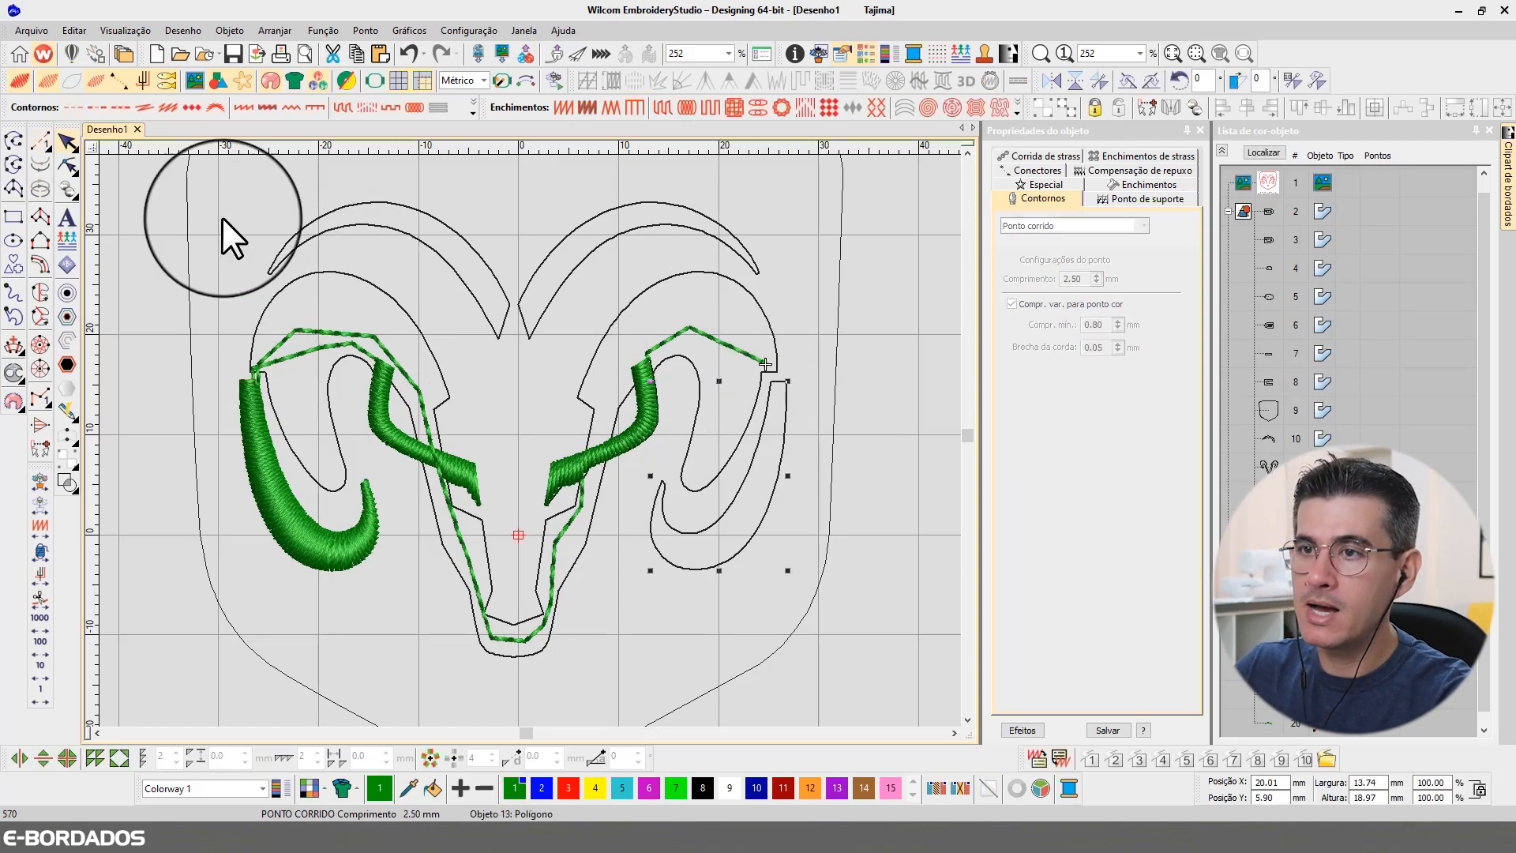
{"action": "left_click", "coordinate": [43, 319]}
{"action": "key", "text": "Return"}
{"action": "key", "text": "Return"}
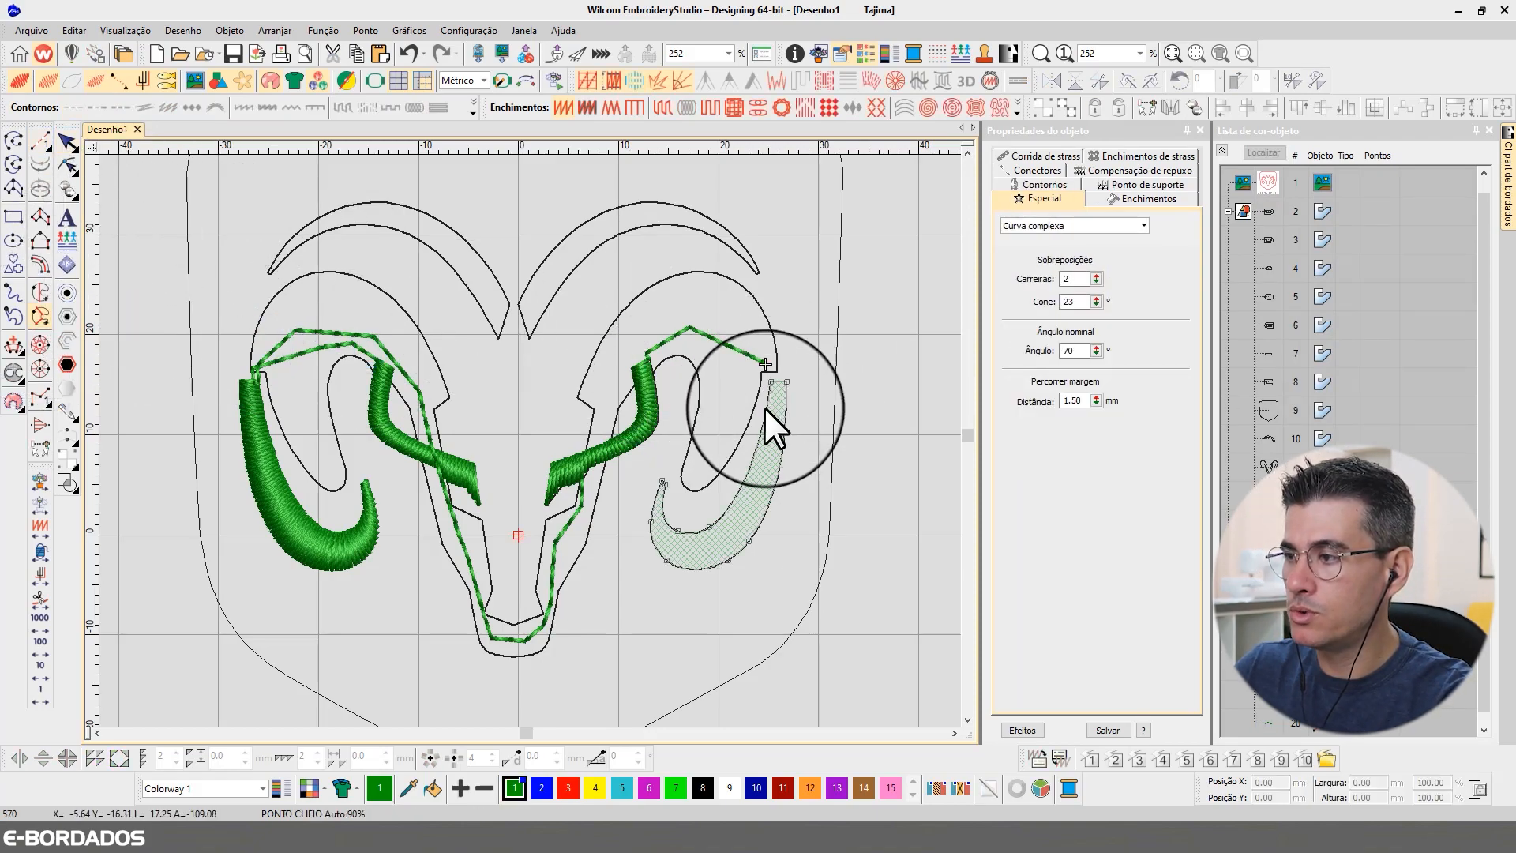
{"action": "left_click", "coordinate": [798, 392]}
{"action": "left_click", "coordinate": [758, 390]}
{"action": "left_click", "coordinate": [748, 442]}
{"action": "left_click", "coordinate": [786, 482]}
{"action": "left_click", "coordinate": [674, 498]}
{"action": "left_click", "coordinate": [695, 521]}
{"action": "left_click", "coordinate": [684, 579]}
{"action": "key", "text": "Return"}
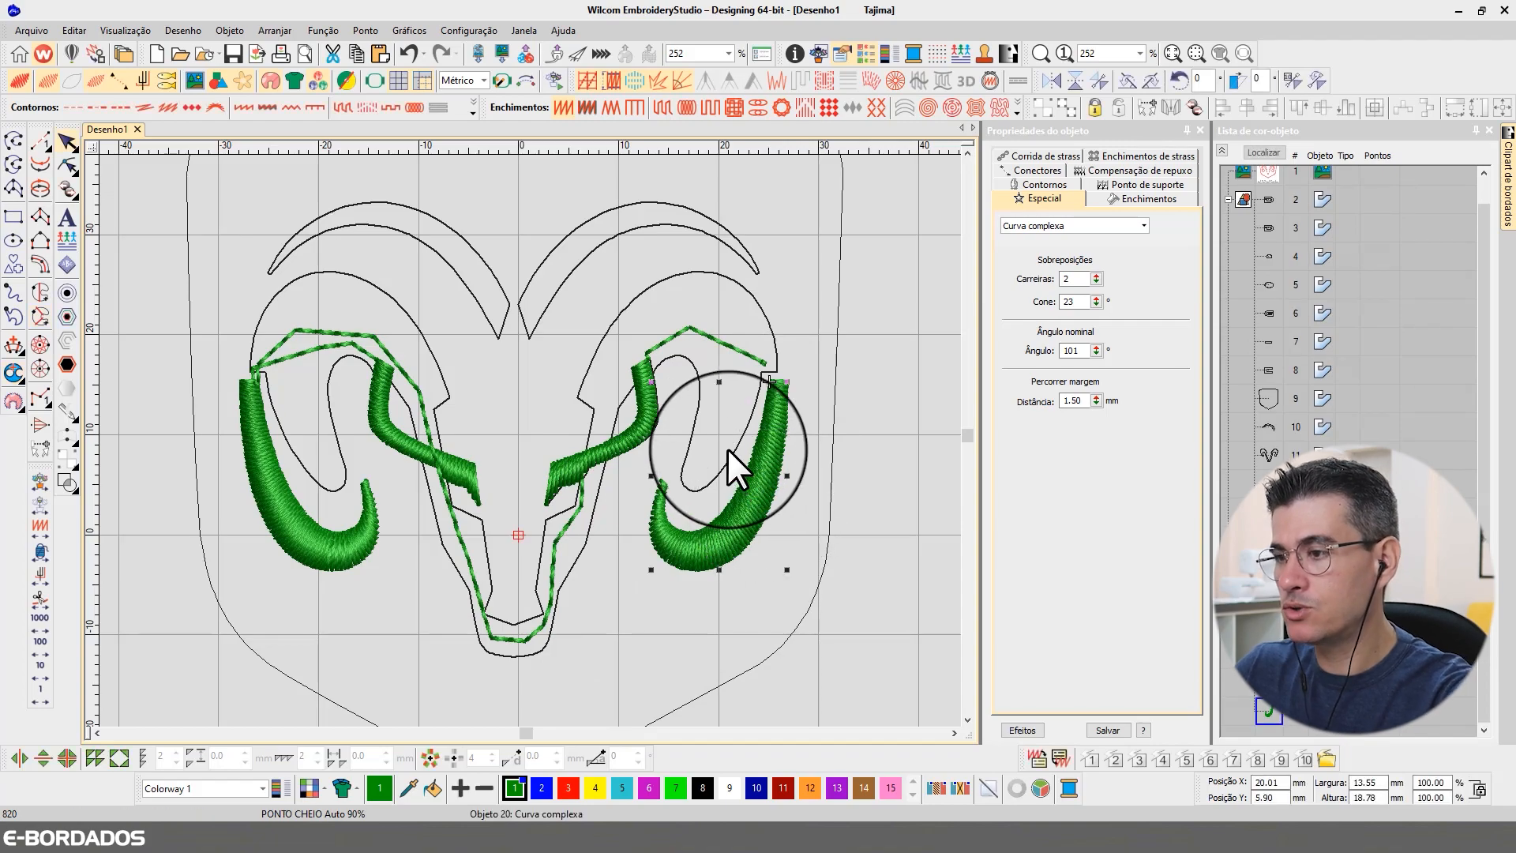
Convert the large horns-and-face shape into a Curva complexa satin object with stitch-angle lines across both horns, both face sides and the muzzle
{"action": "left_click", "coordinate": [611, 389]}
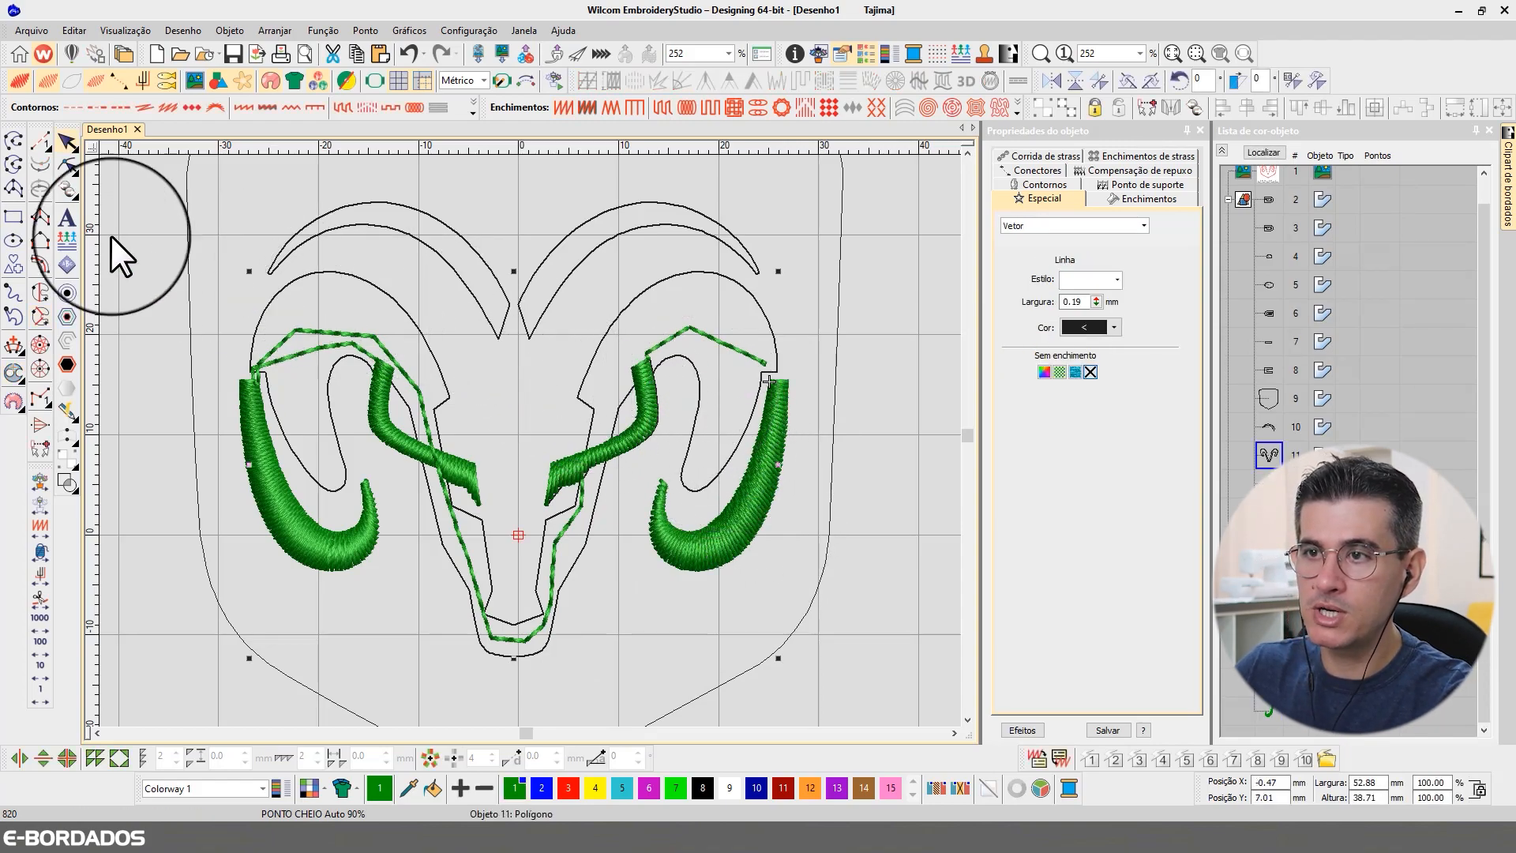
{"action": "left_click", "coordinate": [40, 315]}
{"action": "left_click", "coordinate": [769, 381]}
{"action": "left_click", "coordinate": [656, 381]}
{"action": "left_click", "coordinate": [571, 473]}
{"action": "left_click", "coordinate": [610, 493]}
{"action": "left_click", "coordinate": [527, 577]}
{"action": "left_click", "coordinate": [568, 599]}
{"action": "left_click", "coordinate": [515, 613]}
{"action": "left_click", "coordinate": [520, 539]}
{"action": "left_click", "coordinate": [515, 437]}
{"action": "left_click", "coordinate": [467, 457]}
{"action": "left_click", "coordinate": [463, 301]}
{"action": "left_click", "coordinate": [422, 315]}
{"action": "left_click", "coordinate": [461, 226]}
{"action": "left_click", "coordinate": [401, 267]}
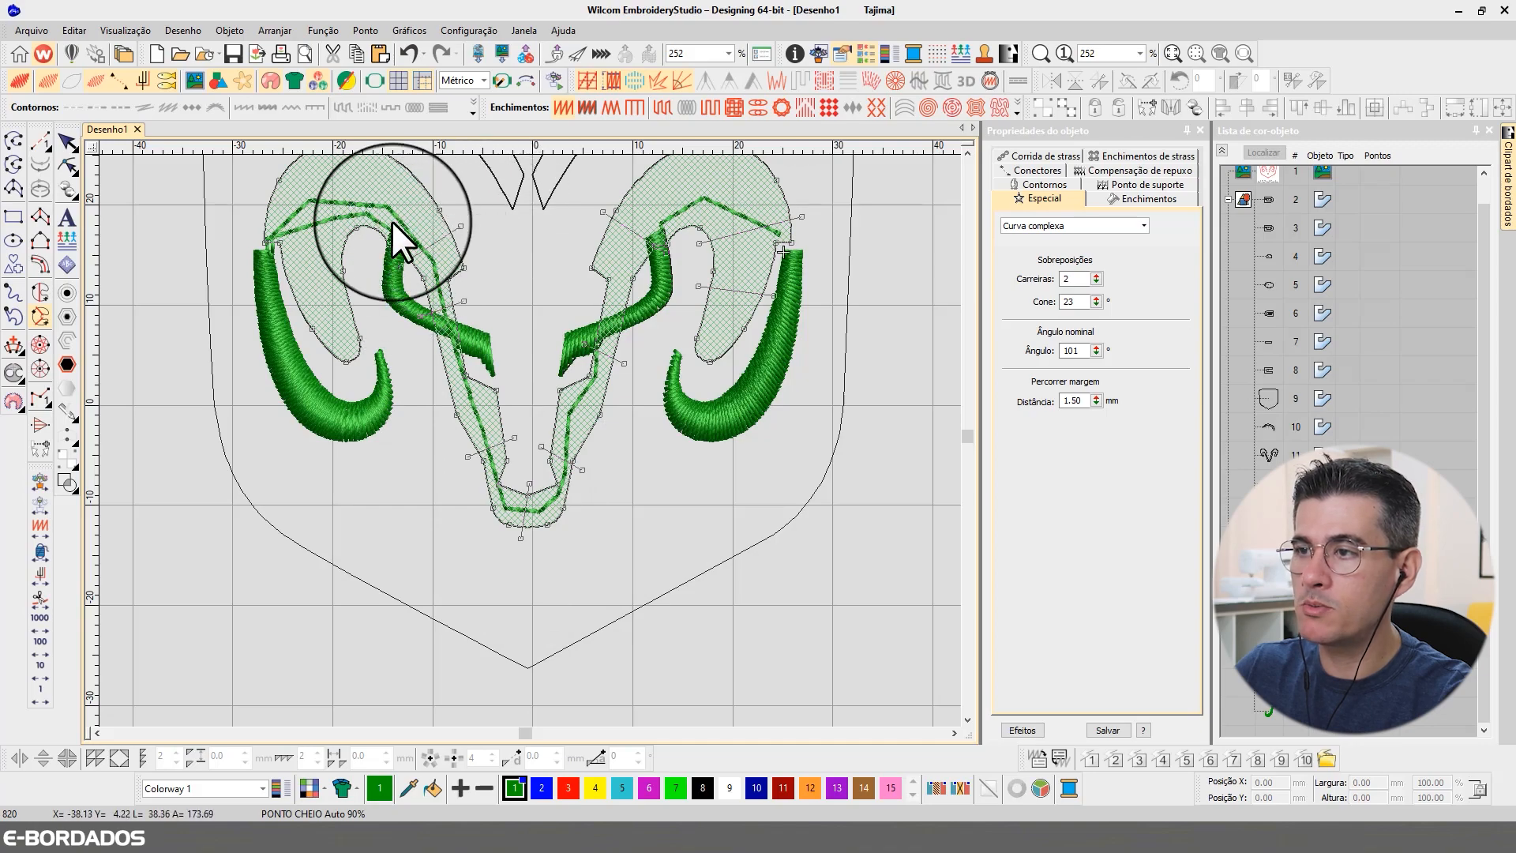
{"action": "left_click", "coordinate": [351, 245]}
{"action": "left_click", "coordinate": [421, 263]}
{"action": "left_click", "coordinate": [446, 389]}
{"action": "left_click", "coordinate": [345, 370]}
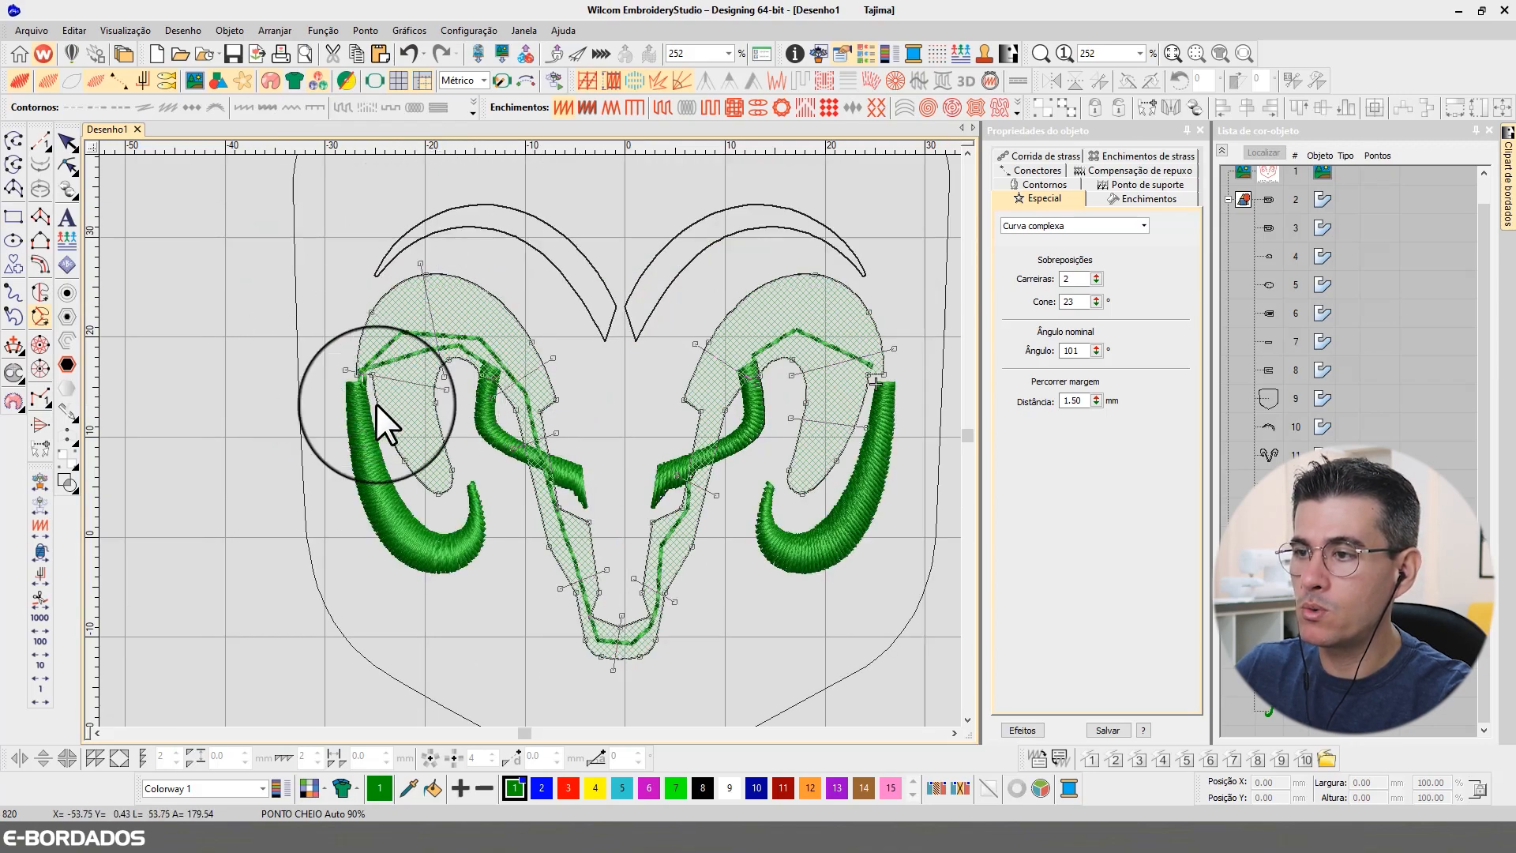
{"action": "key", "text": "Return"}
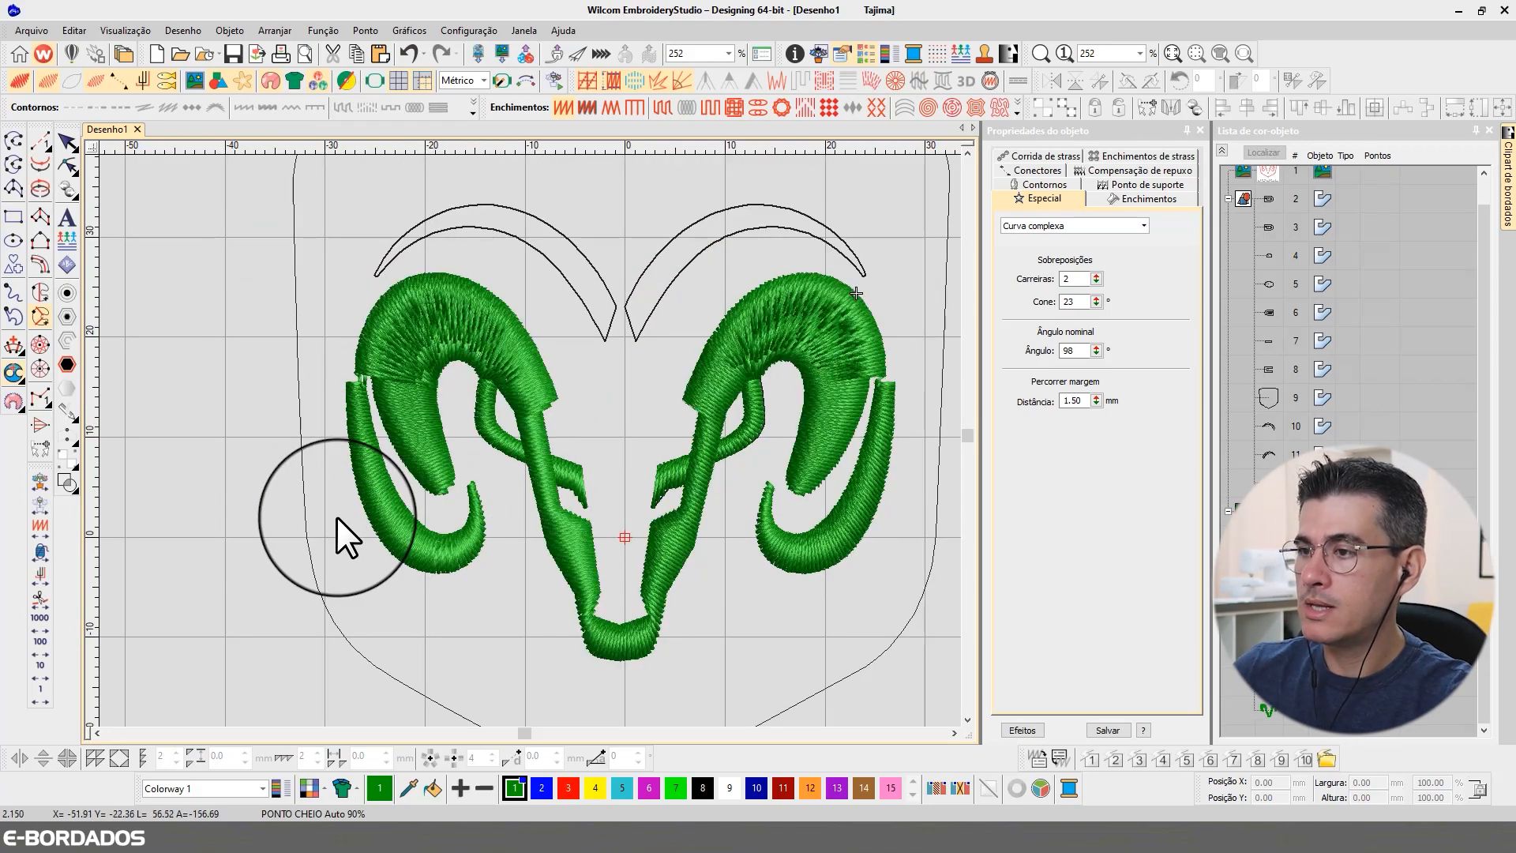
{"action": "left_click", "coordinate": [66, 142]}
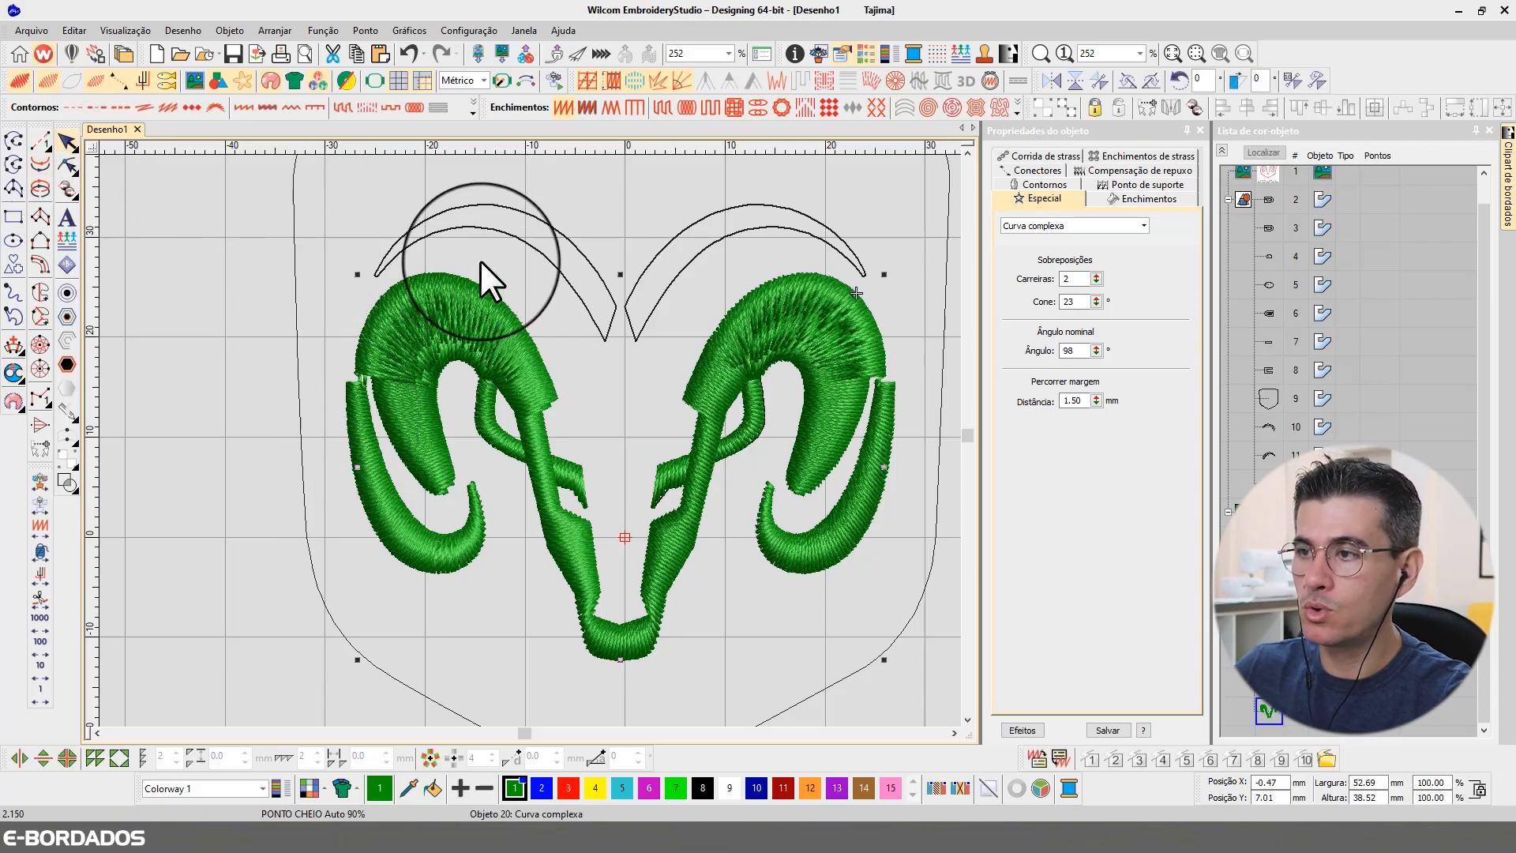
Convert the right and left arched crescents above the horns into Curva complexa satin objects with stitch-angle lines across their length
{"action": "left_click", "coordinate": [845, 242]}
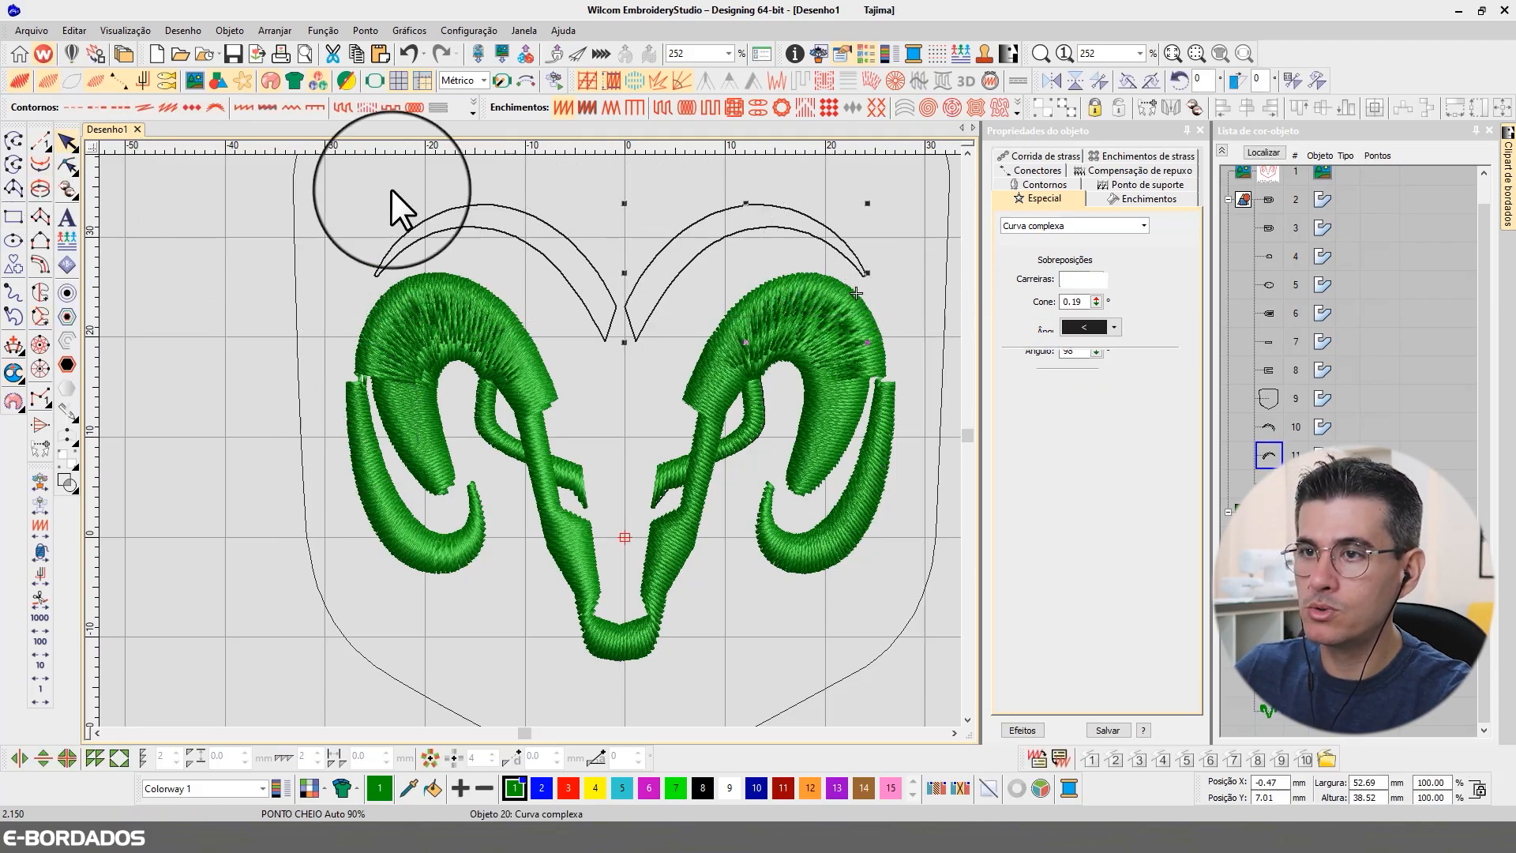
{"action": "left_click", "coordinate": [46, 313]}
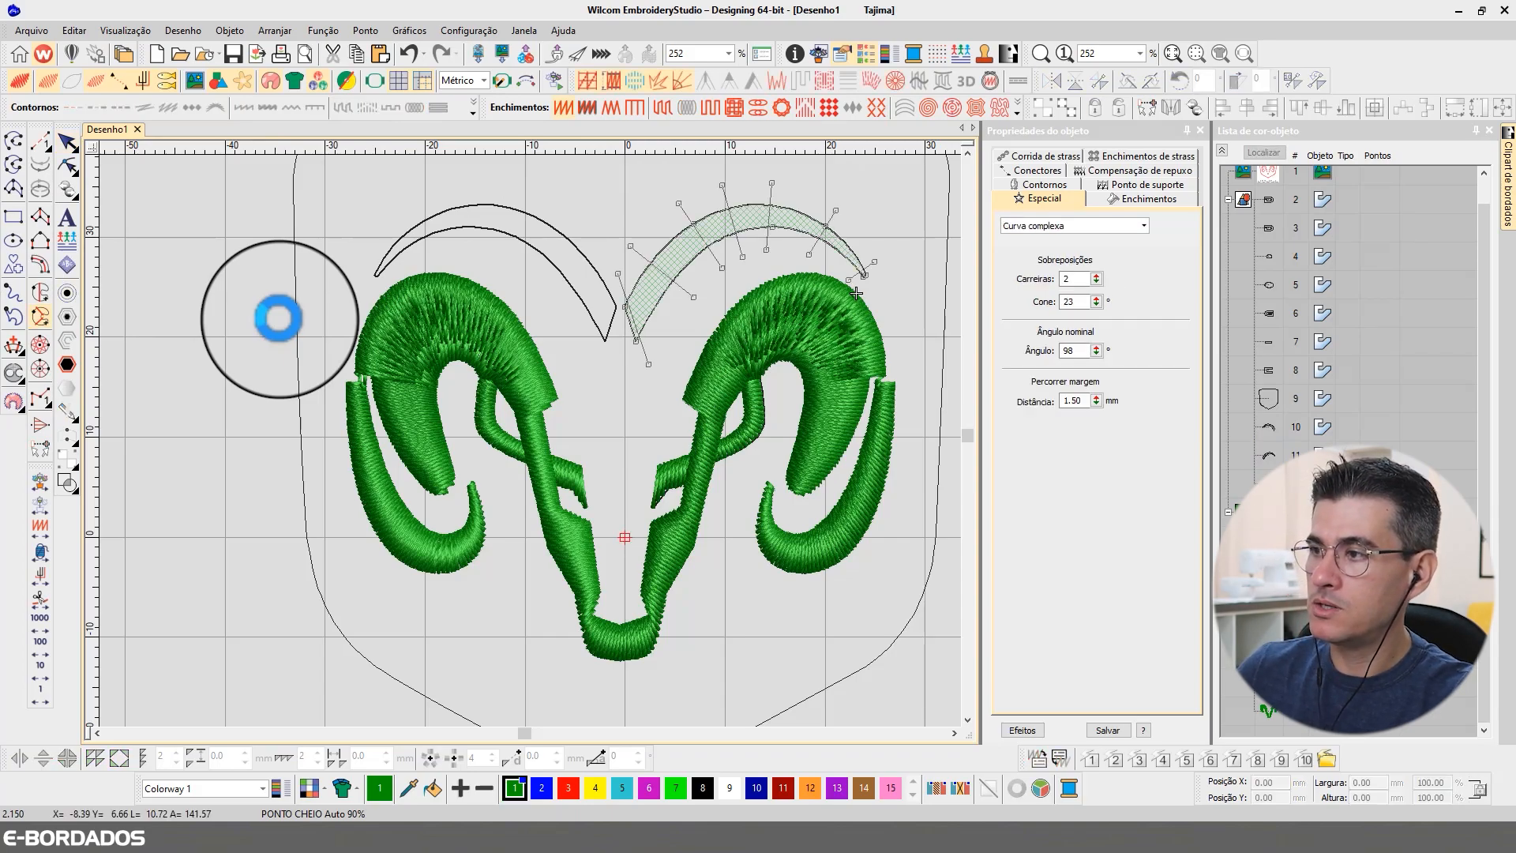
{"action": "left_click", "coordinate": [563, 239]}
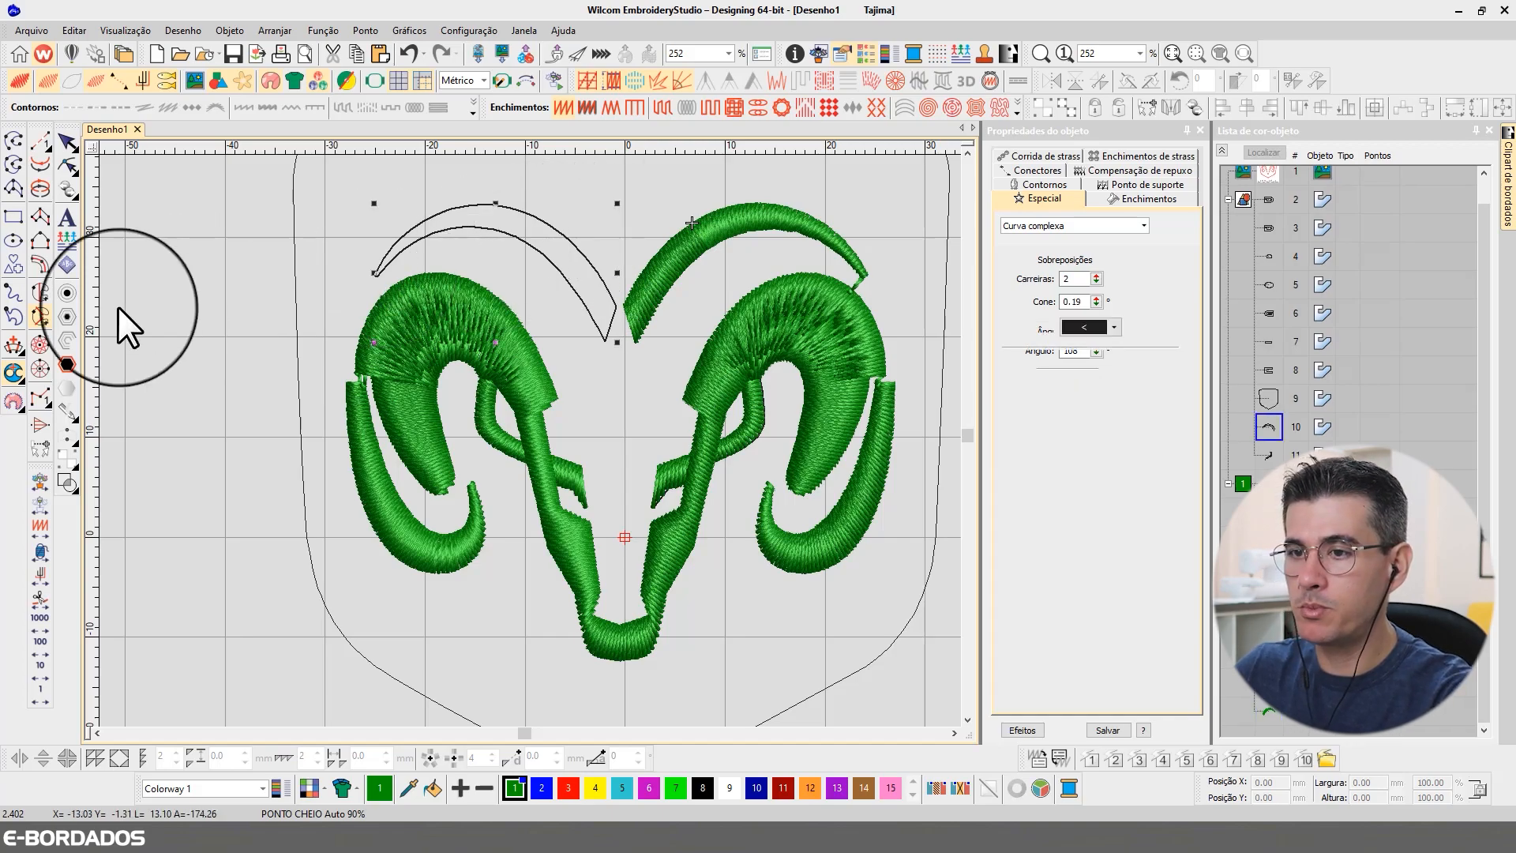
{"action": "left_click", "coordinate": [41, 317]}
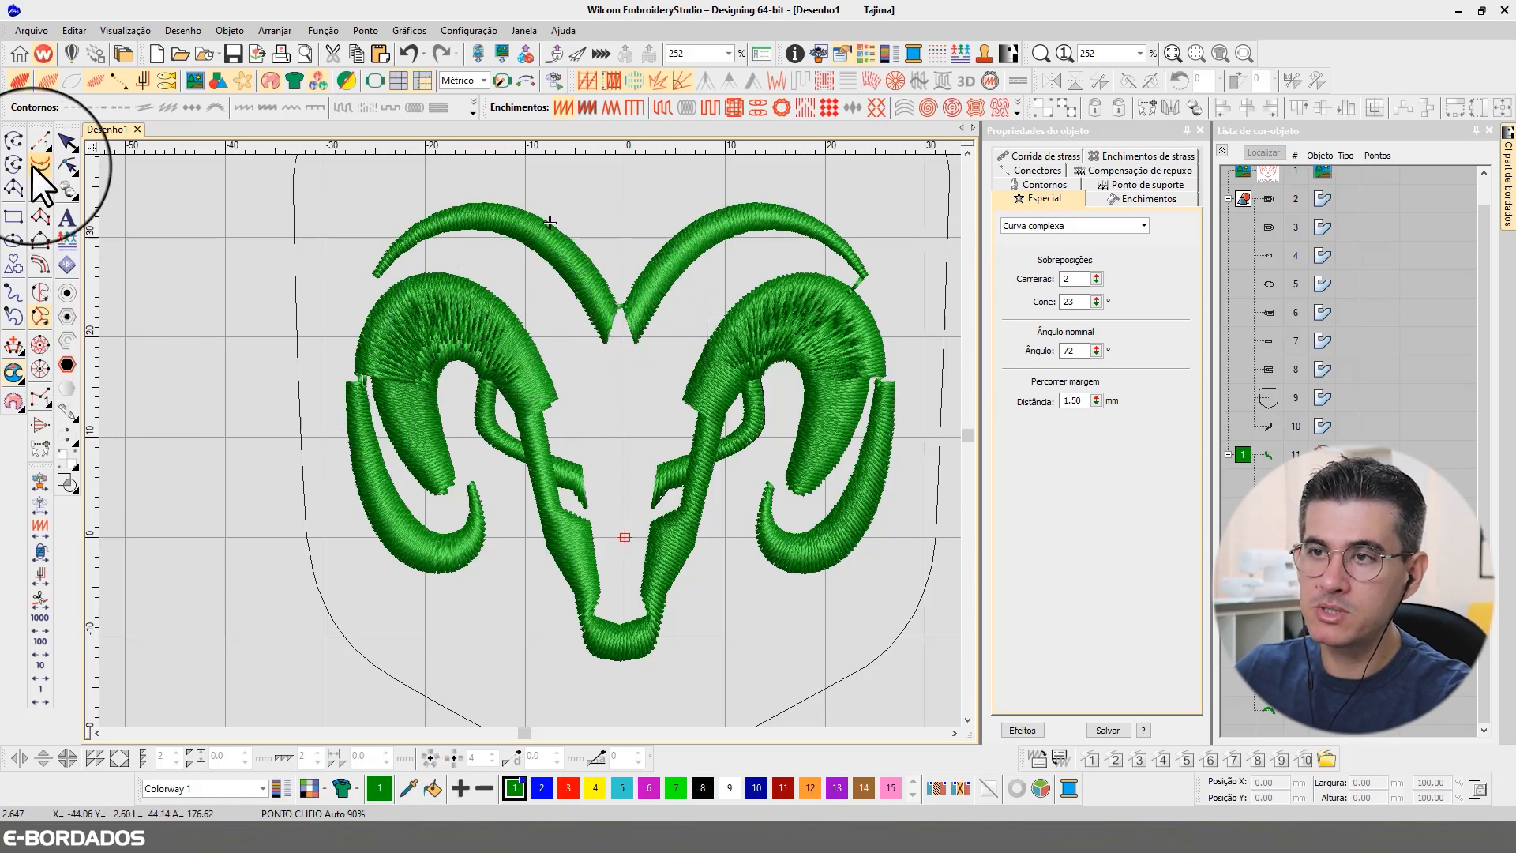
{"action": "left_click", "coordinate": [62, 138]}
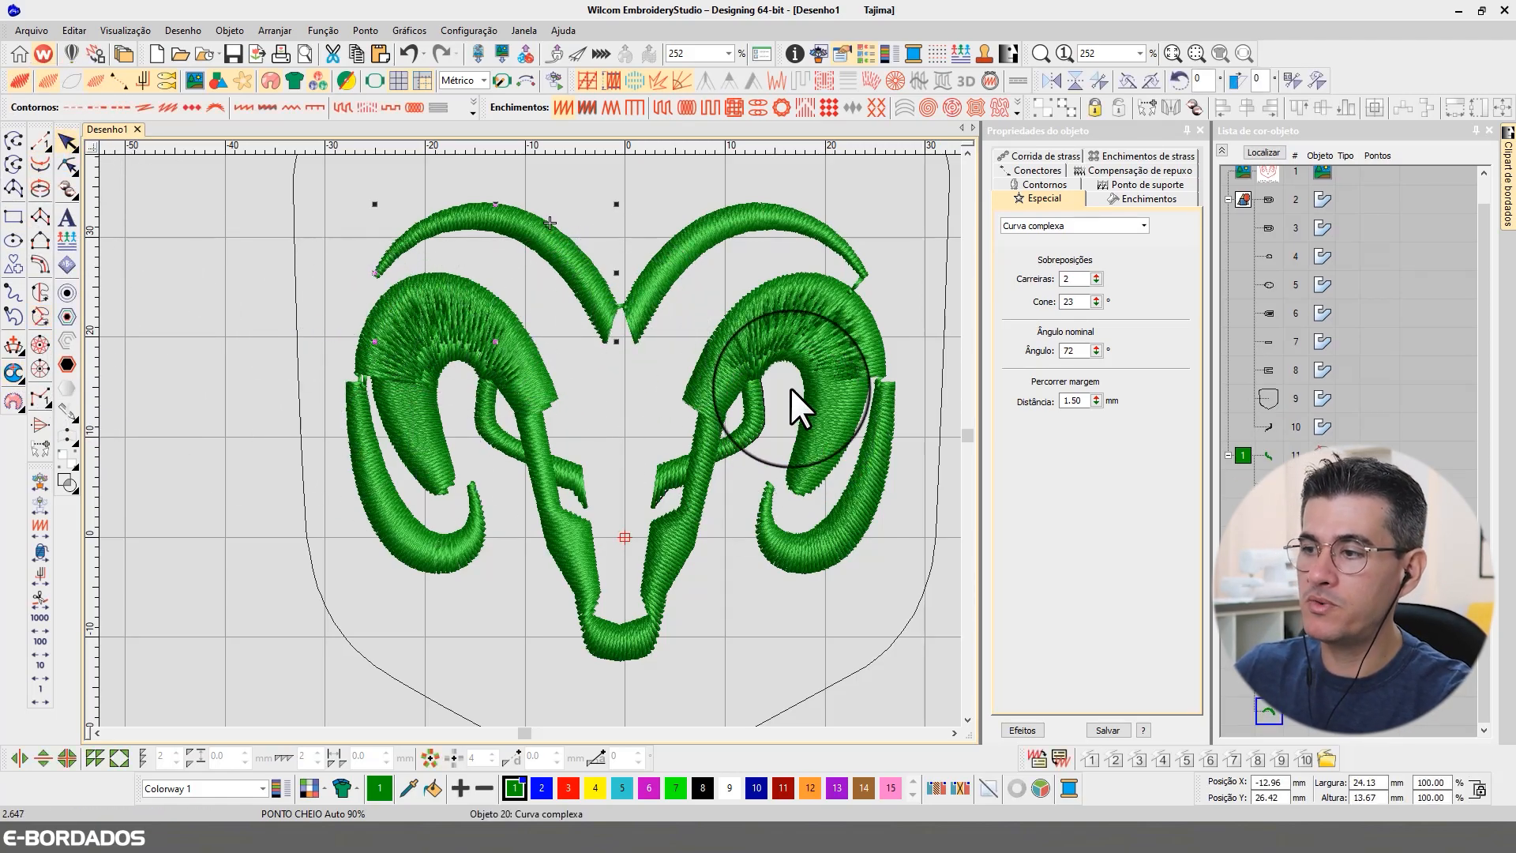
Check the shield border in CorelDRAW's dodge.cdr and convert the shield outline in Wilcom EmbroideryStudio into a 3.00 mm wide Coluna C object
{"action": "scroll", "coordinate": [798, 439], "scroll_direction": "down", "scroll_amount": 2}
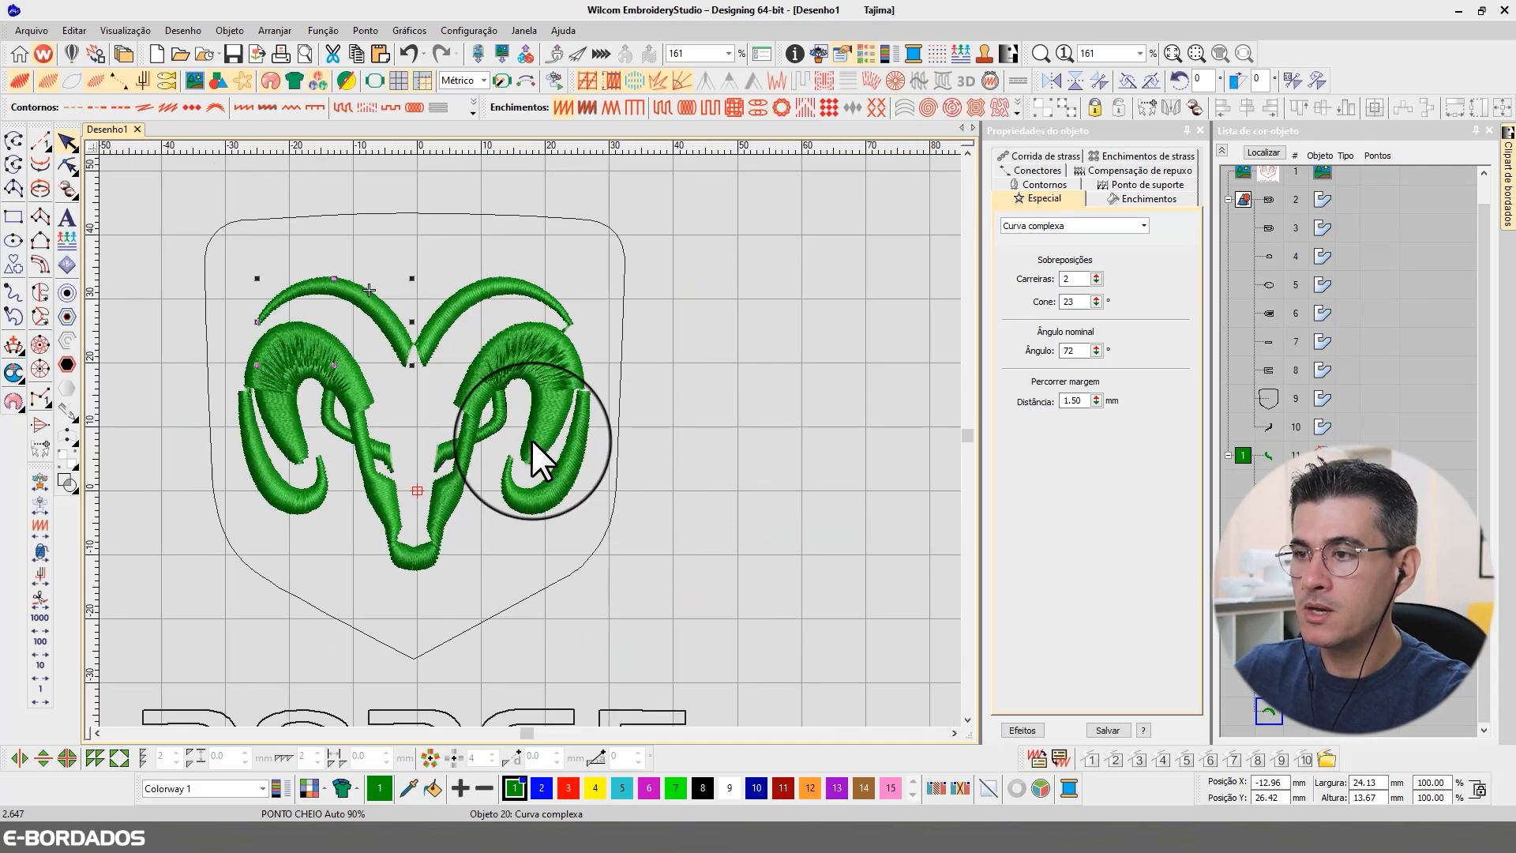
{"action": "scroll", "coordinate": [531, 440], "scroll_direction": "down", "scroll_amount": 1}
{"action": "left_click", "coordinate": [625, 405]}
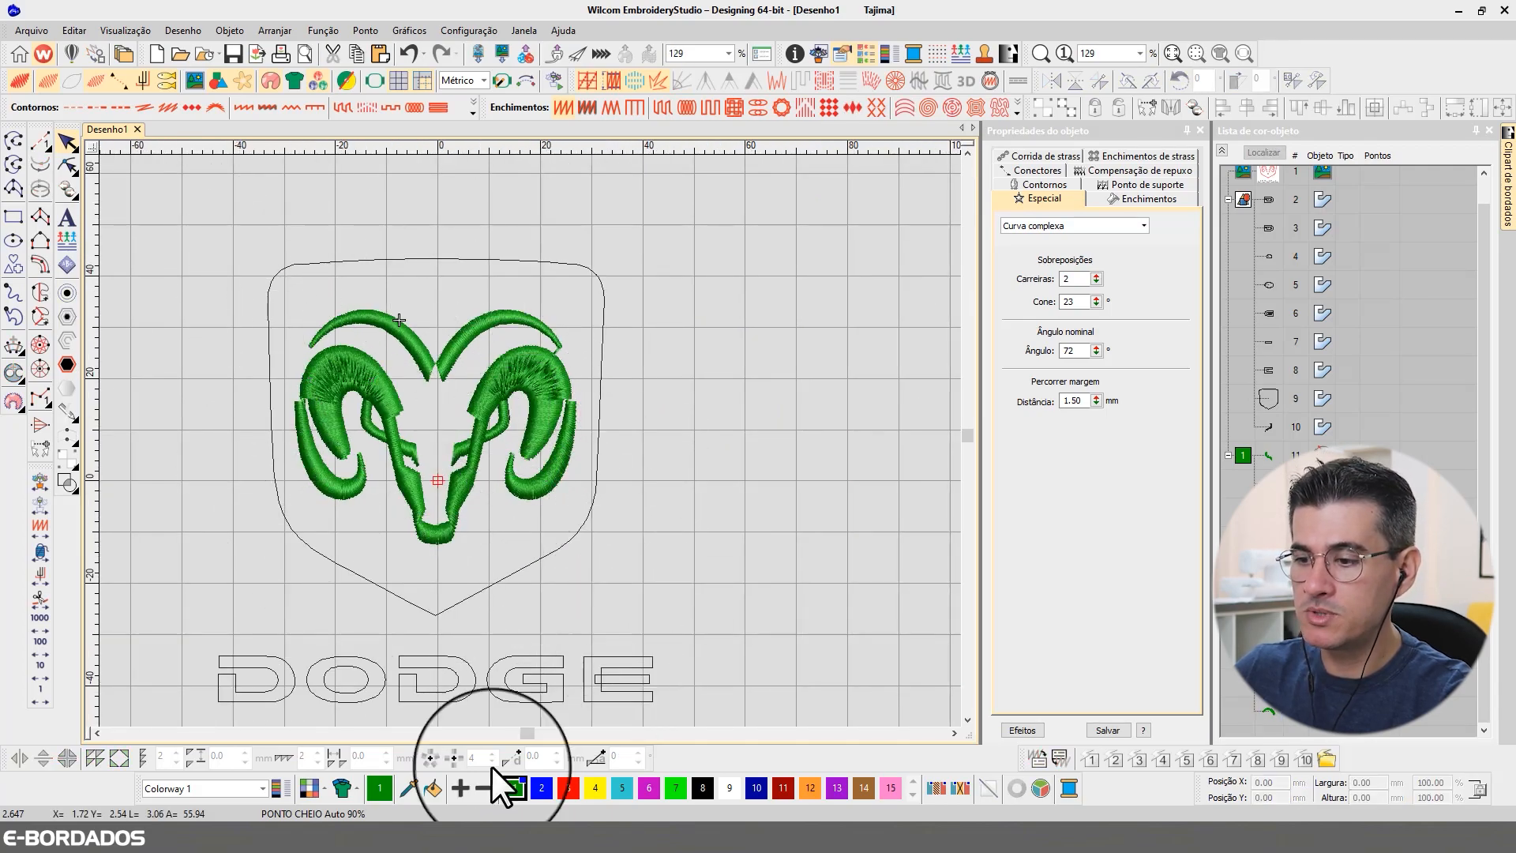
{"action": "left_click", "coordinate": [379, 836]}
{"action": "key", "text": "Escape"}
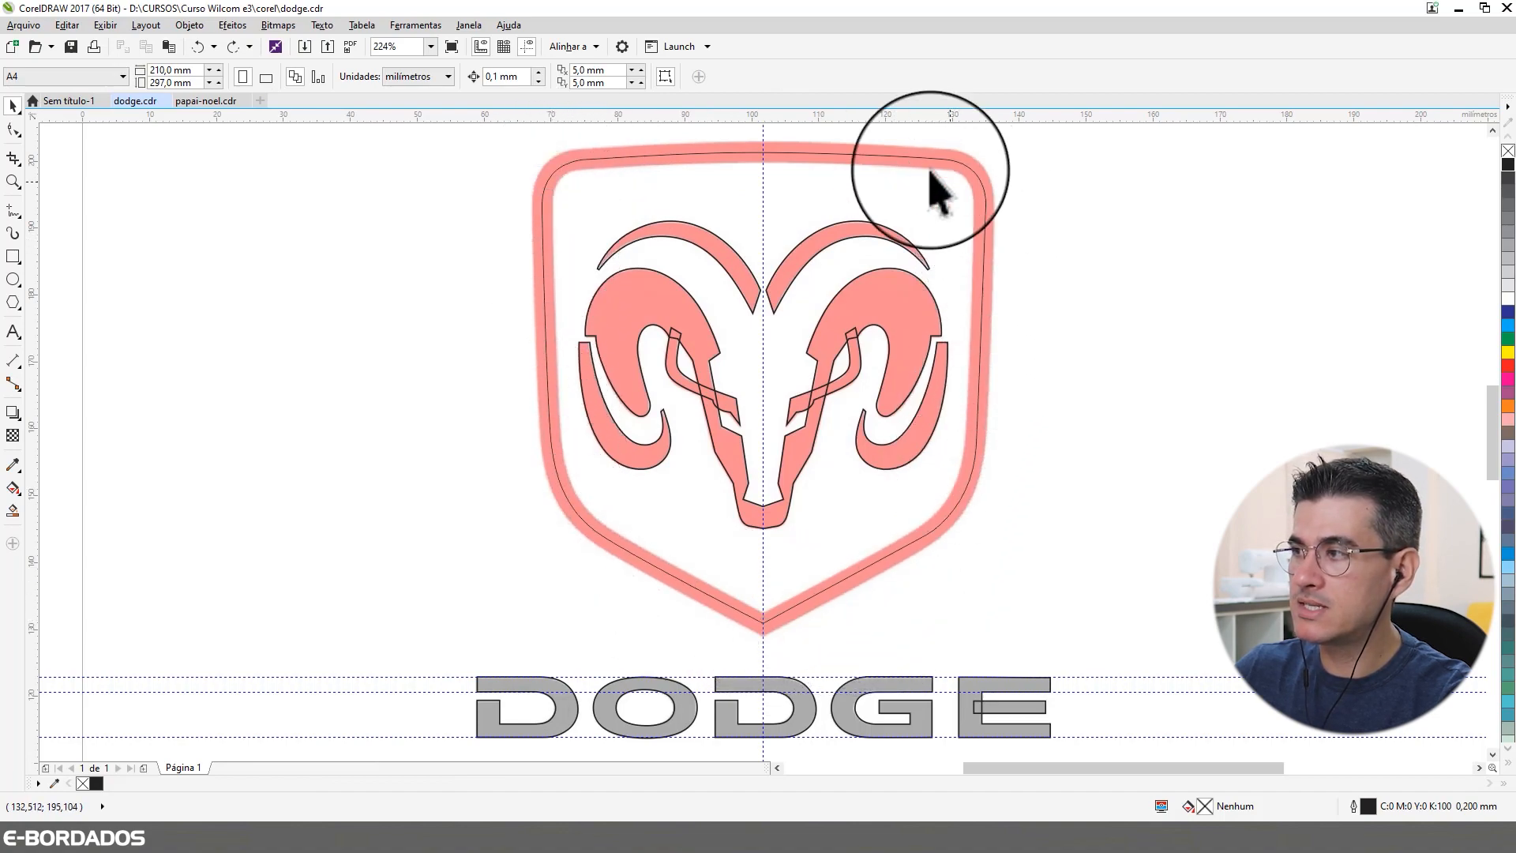
{"action": "left_click", "coordinate": [259, 836]}
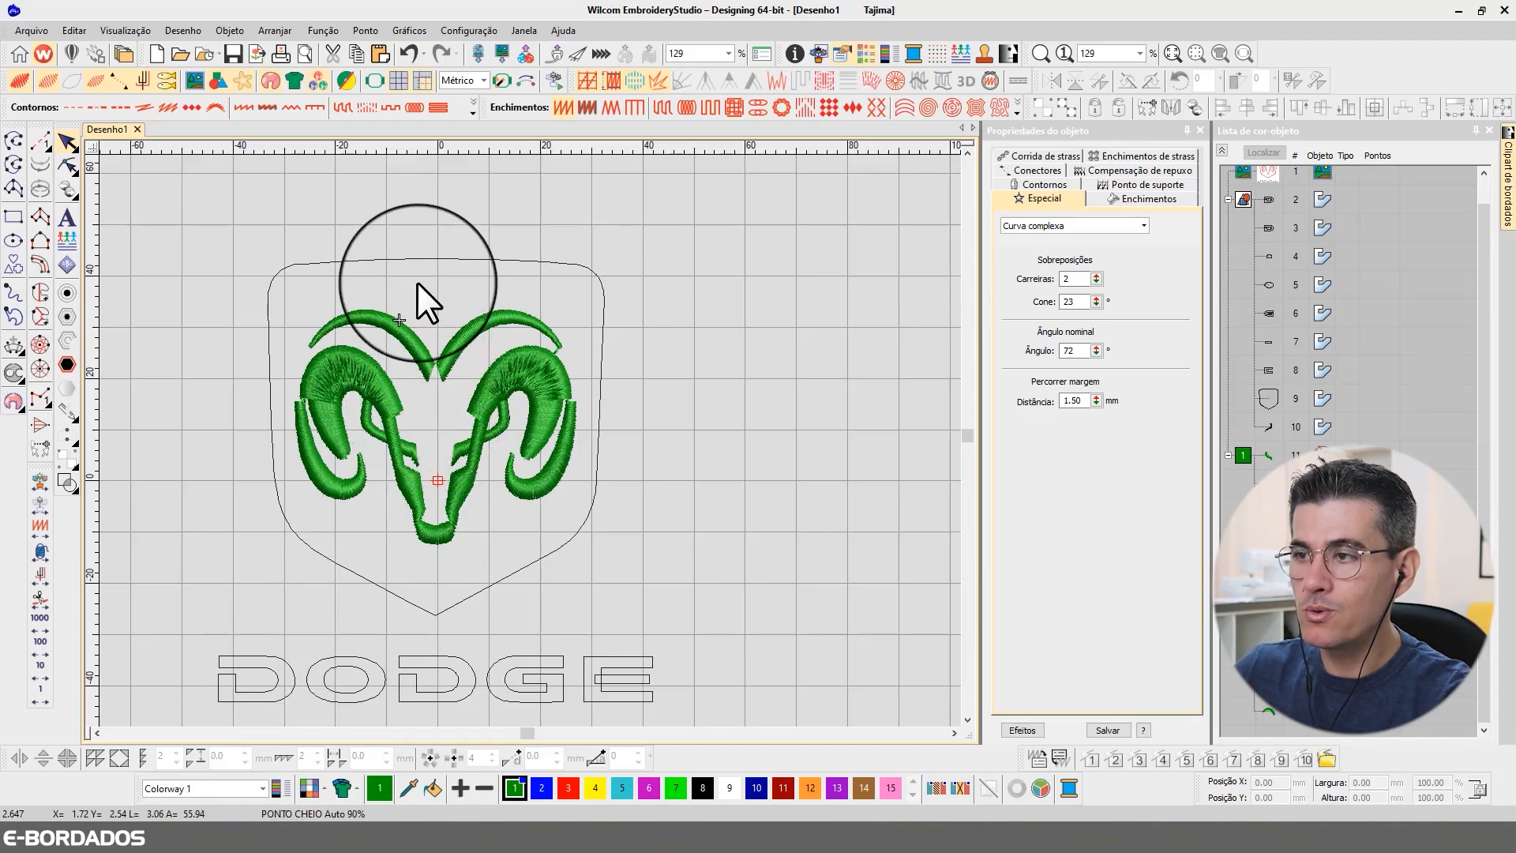
{"action": "scroll", "coordinate": [393, 285], "scroll_direction": "down", "scroll_amount": 2}
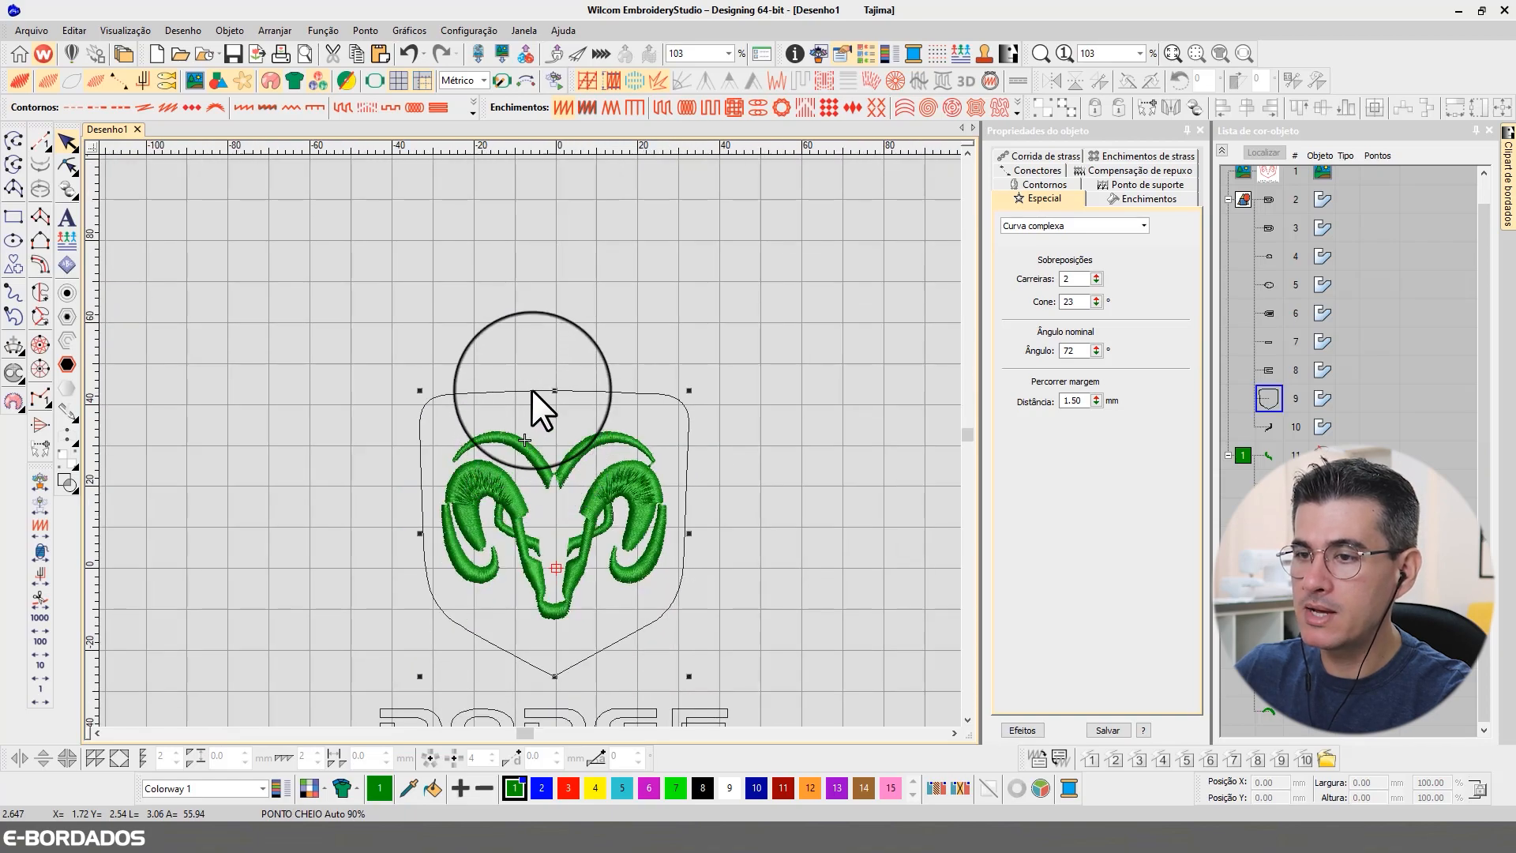
{"action": "left_click", "coordinate": [533, 392]}
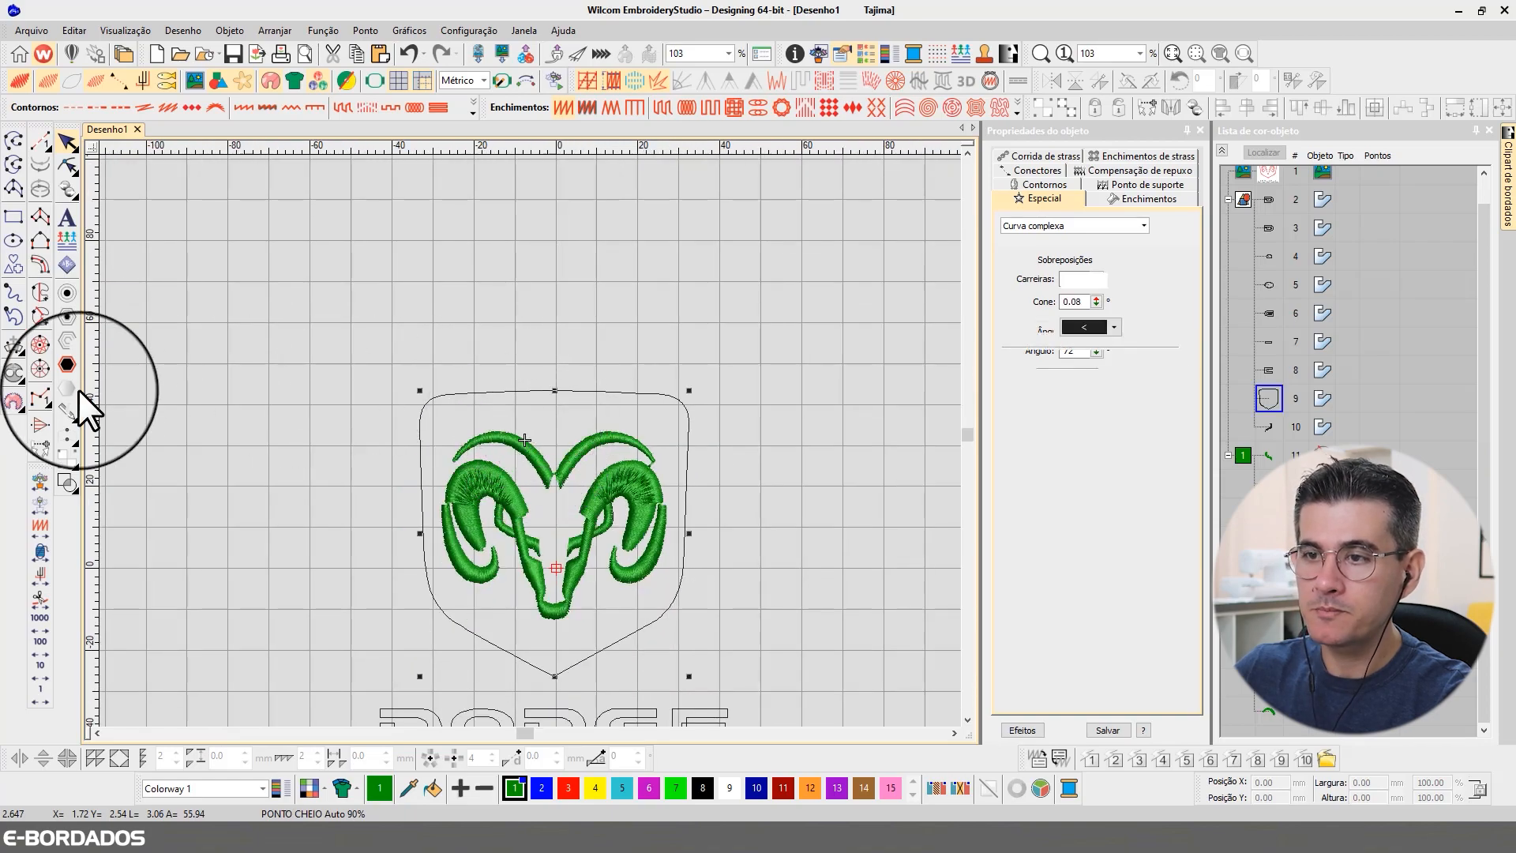
{"action": "left_click", "coordinate": [41, 262]}
{"action": "scroll", "coordinate": [462, 384], "scroll_direction": "up", "scroll_amount": 2}
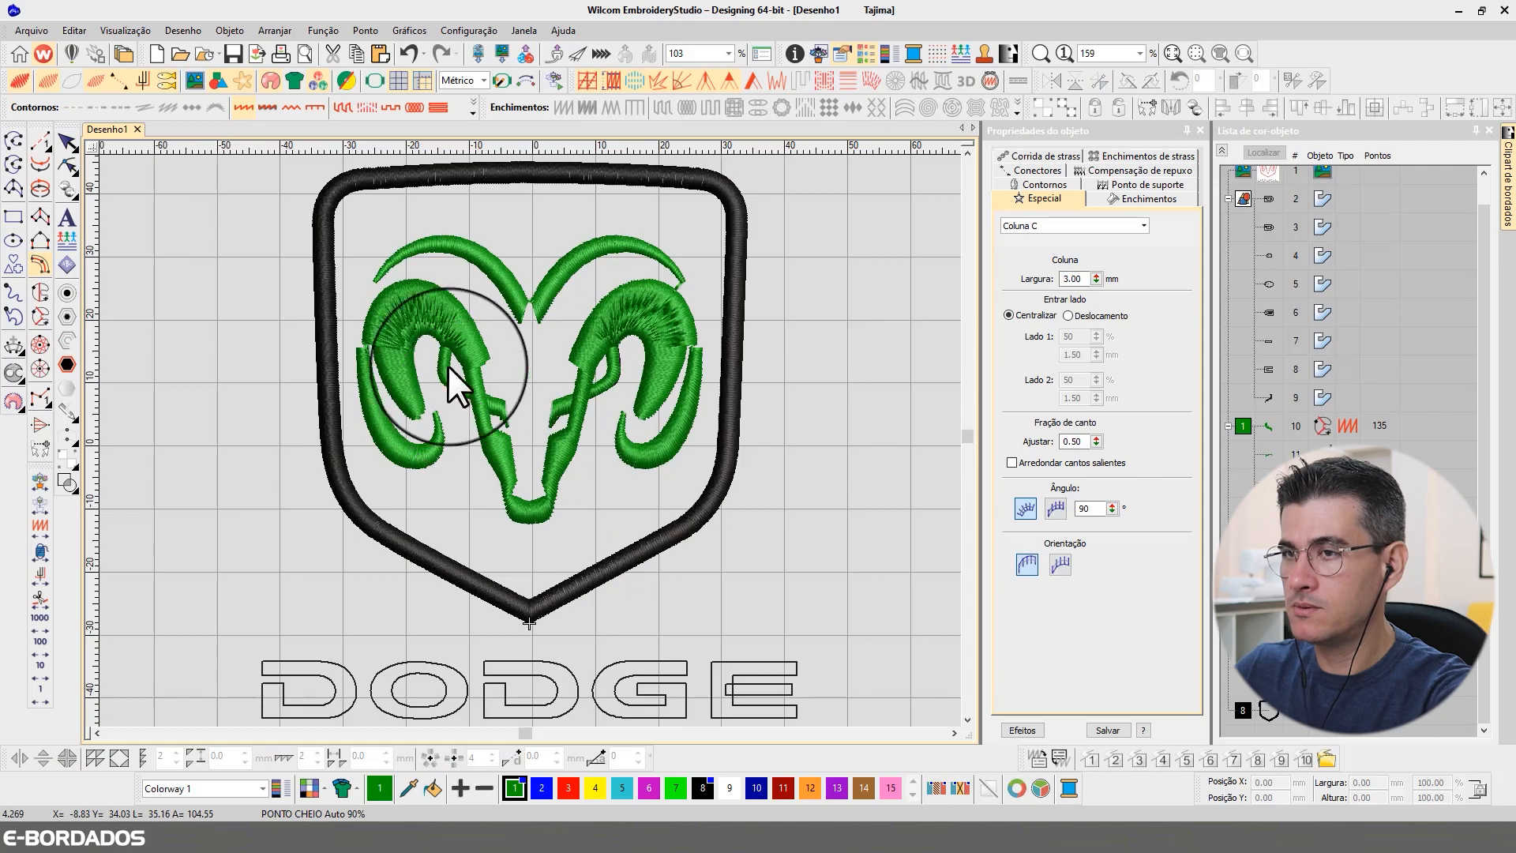
{"action": "left_click", "coordinate": [68, 139]}
Compare with the CorelDRAW artwork again and recolour the shield border in Wilcom EmbroideryStudio to green, colour 1
{"action": "left_click", "coordinate": [250, 836]}
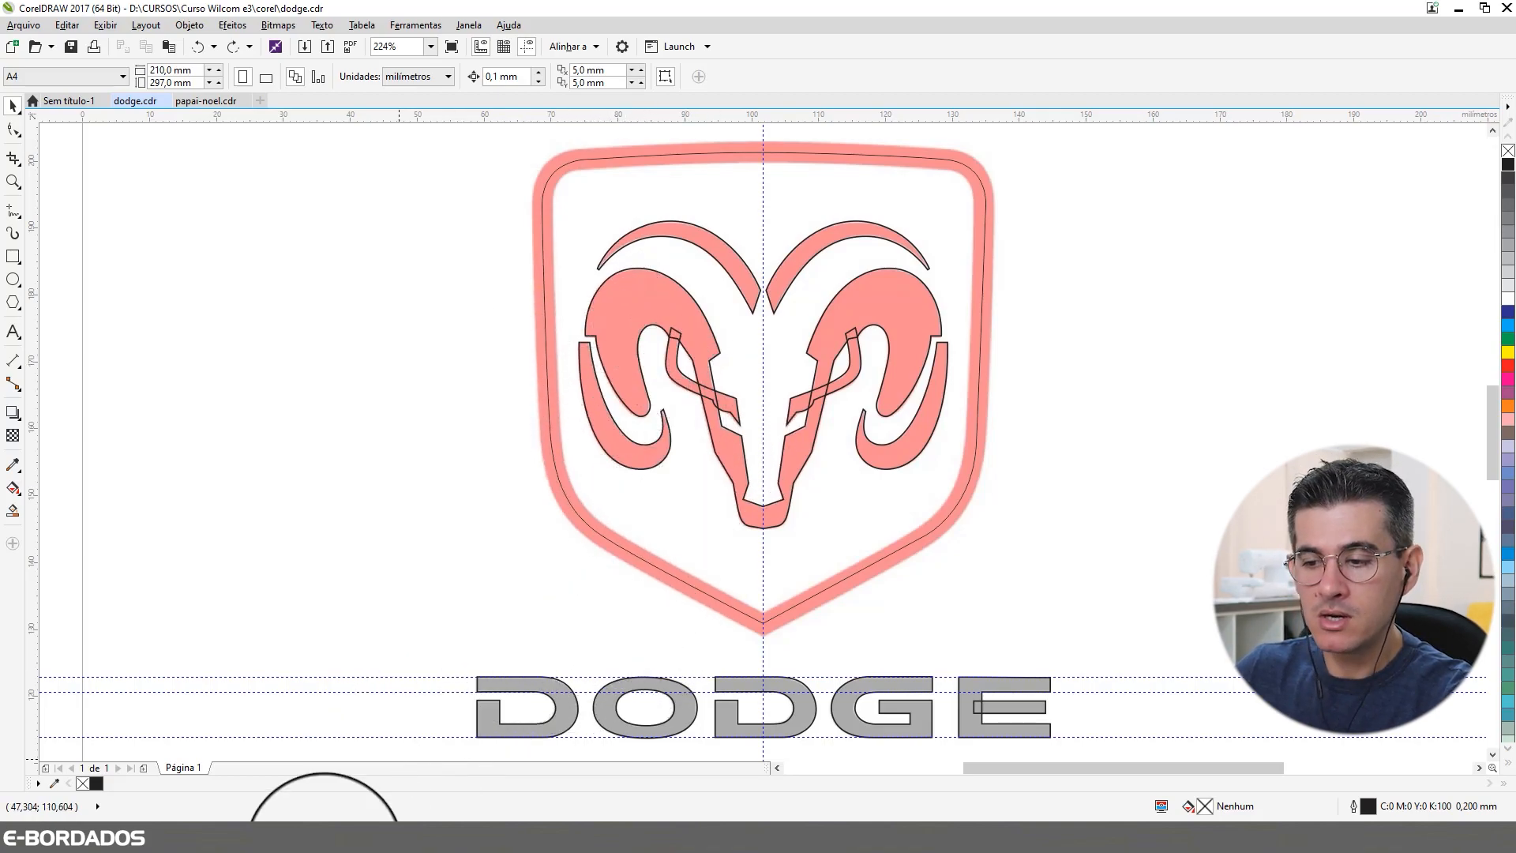
{"action": "left_click", "coordinate": [238, 842]}
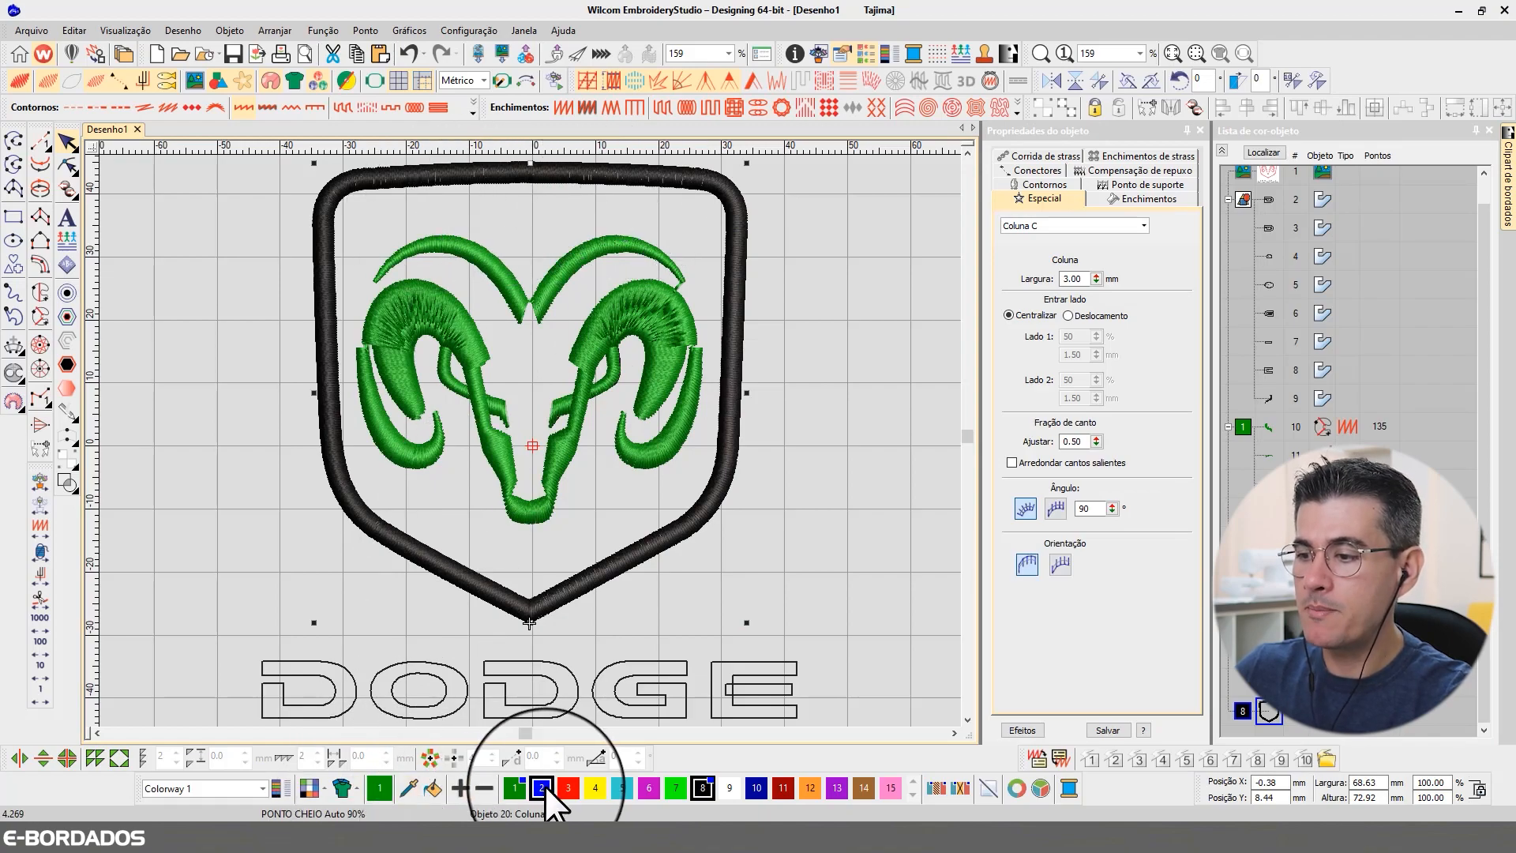
{"action": "left_click", "coordinate": [516, 789]}
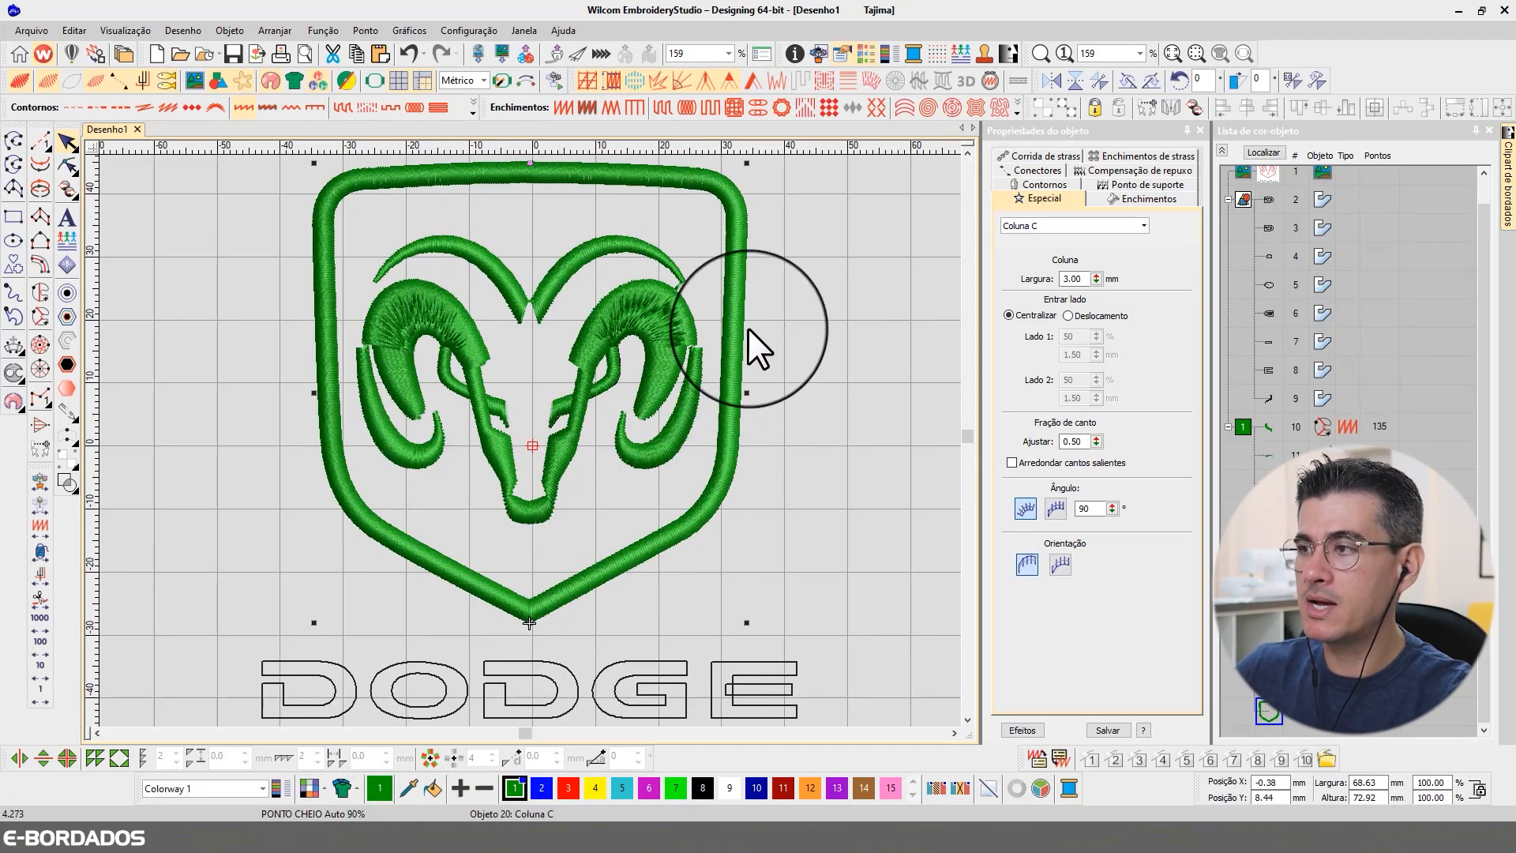
Set the shield border's Coluna C column to Deslocamento with Lado 1 at 100 %
{"action": "left_click", "coordinate": [739, 292]}
{"action": "left_click", "coordinate": [1076, 315]}
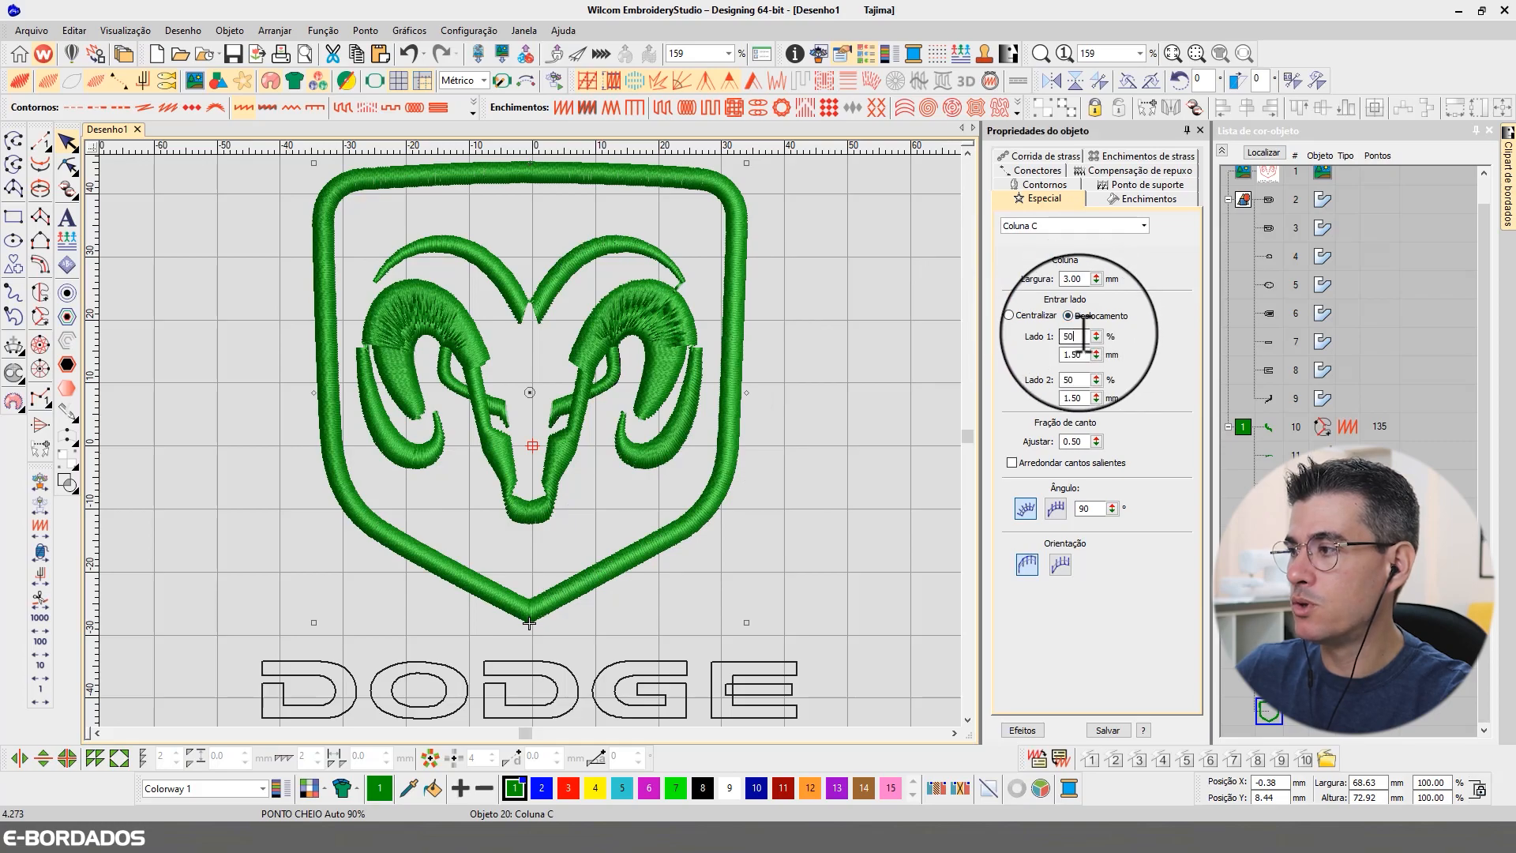
{"action": "double_click", "coordinate": [1085, 335]}
{"action": "type", "text": "100"}
{"action": "key", "text": "Return"}
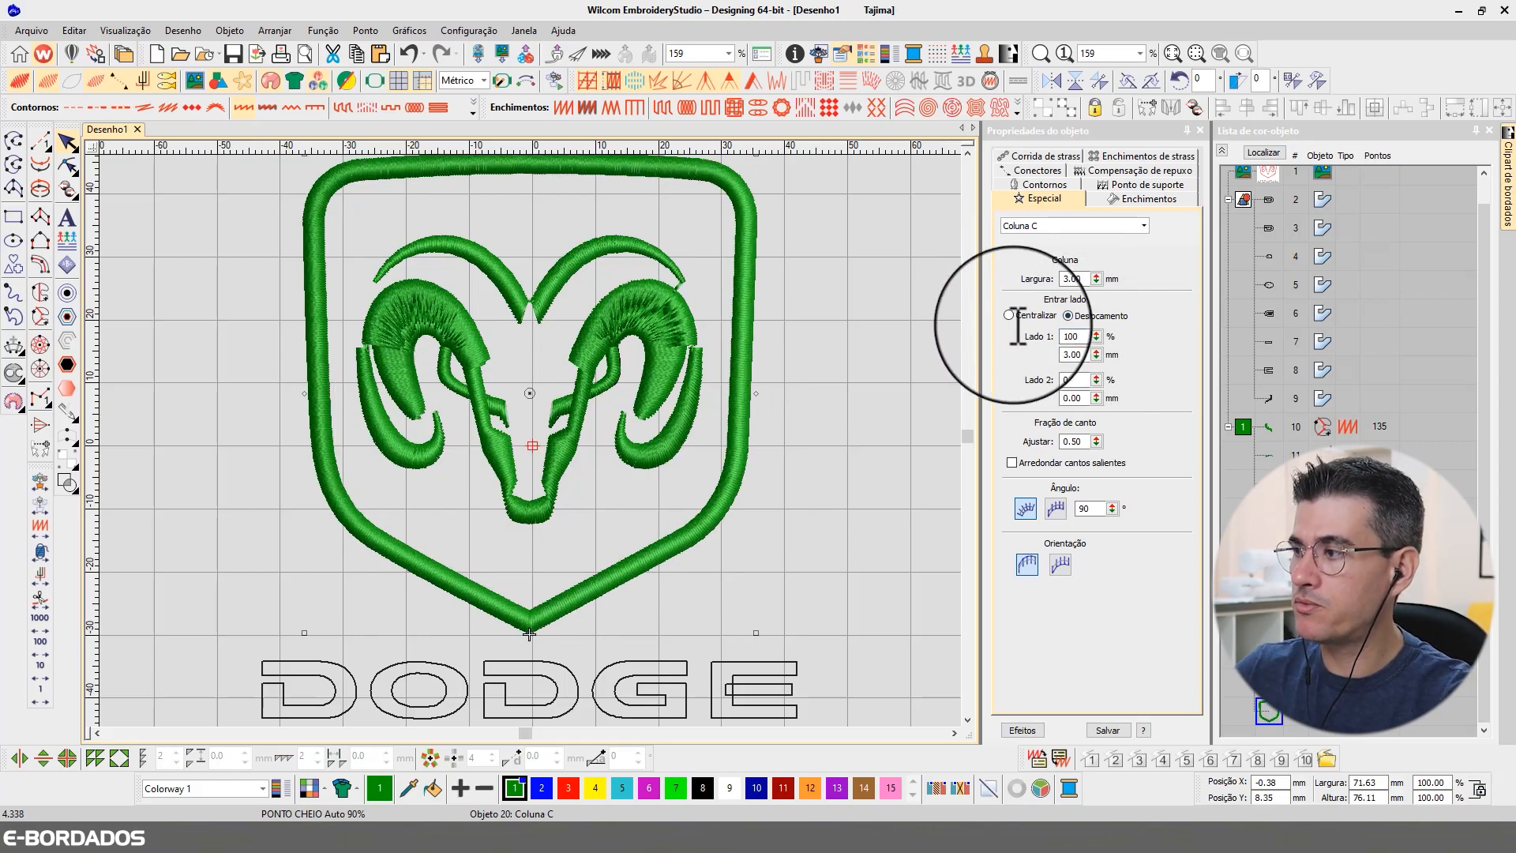
Try Lado 1 at 0 % on the shield border and undo the change
{"action": "double_click", "coordinate": [1088, 339]}
{"action": "type", "text": "0"}
{"action": "key", "text": "Return"}
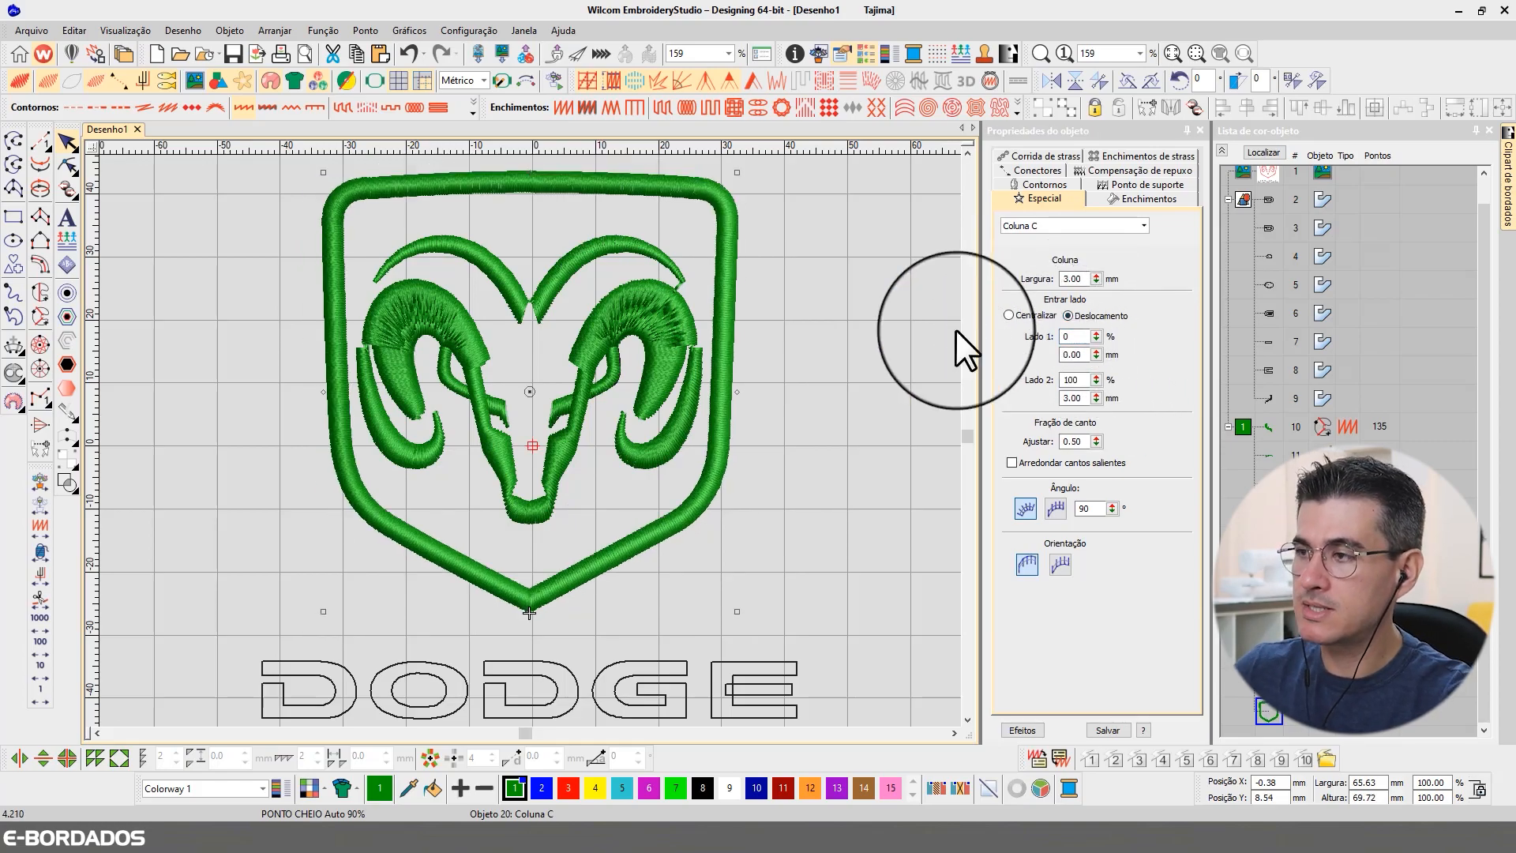
{"action": "key", "text": "ctrl+z"}
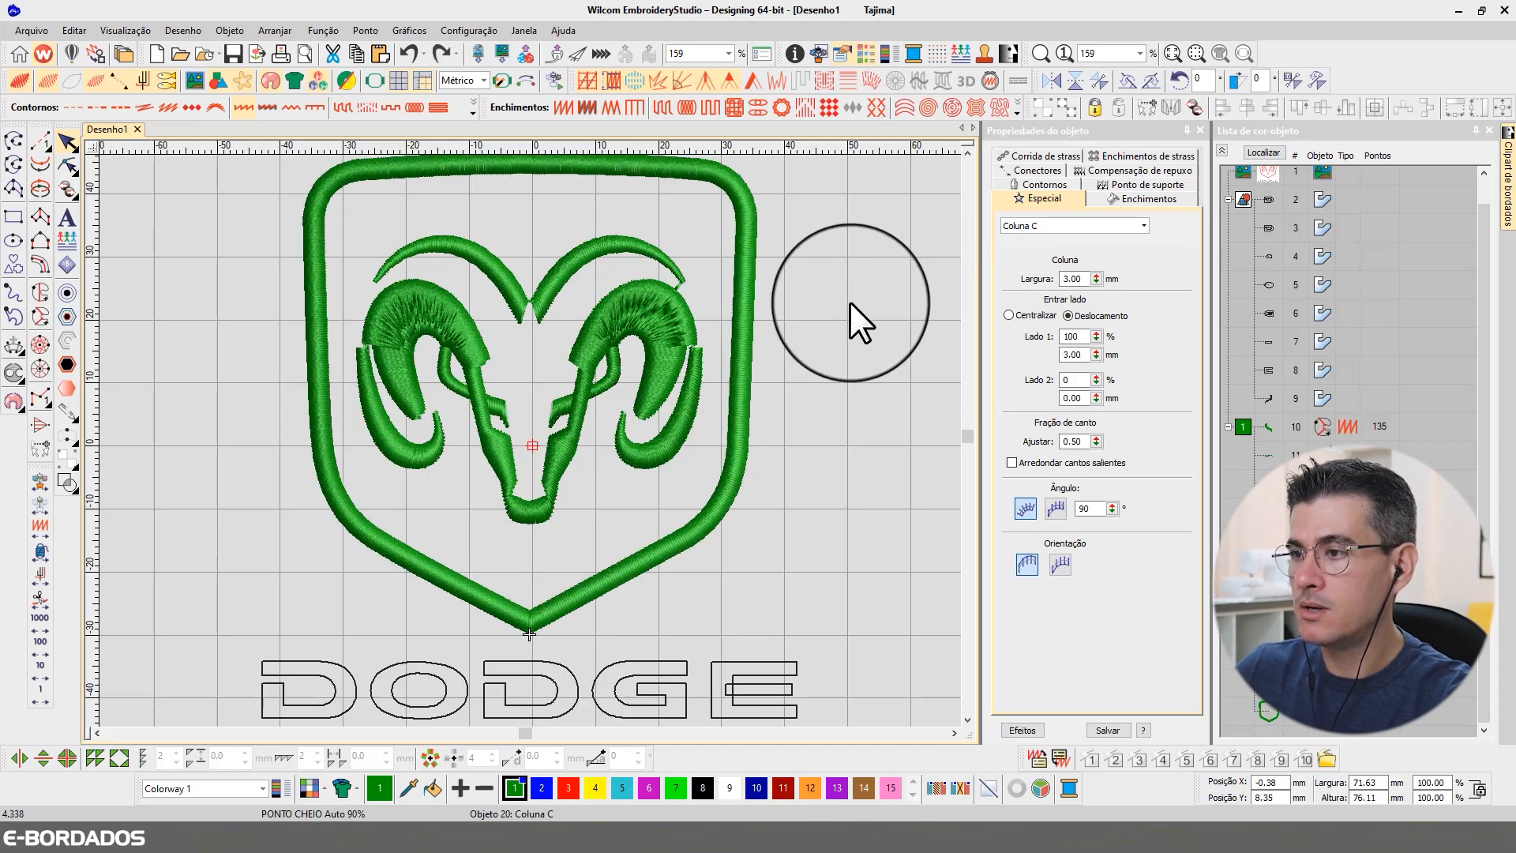
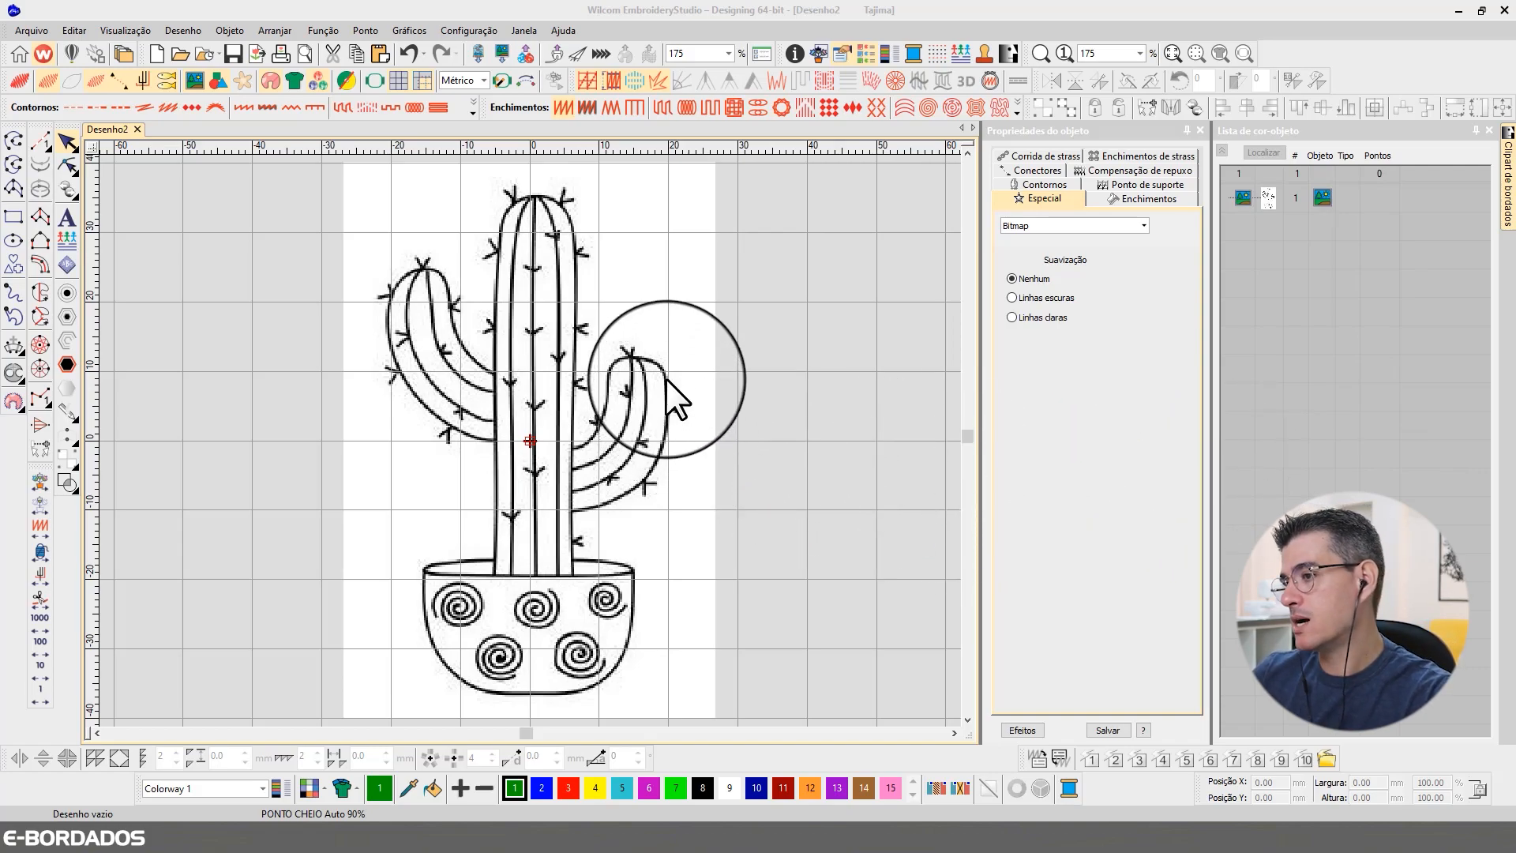
Resize the cactus bitmap proportionally to a height of 120 mm
{"action": "left_click", "coordinate": [667, 402]}
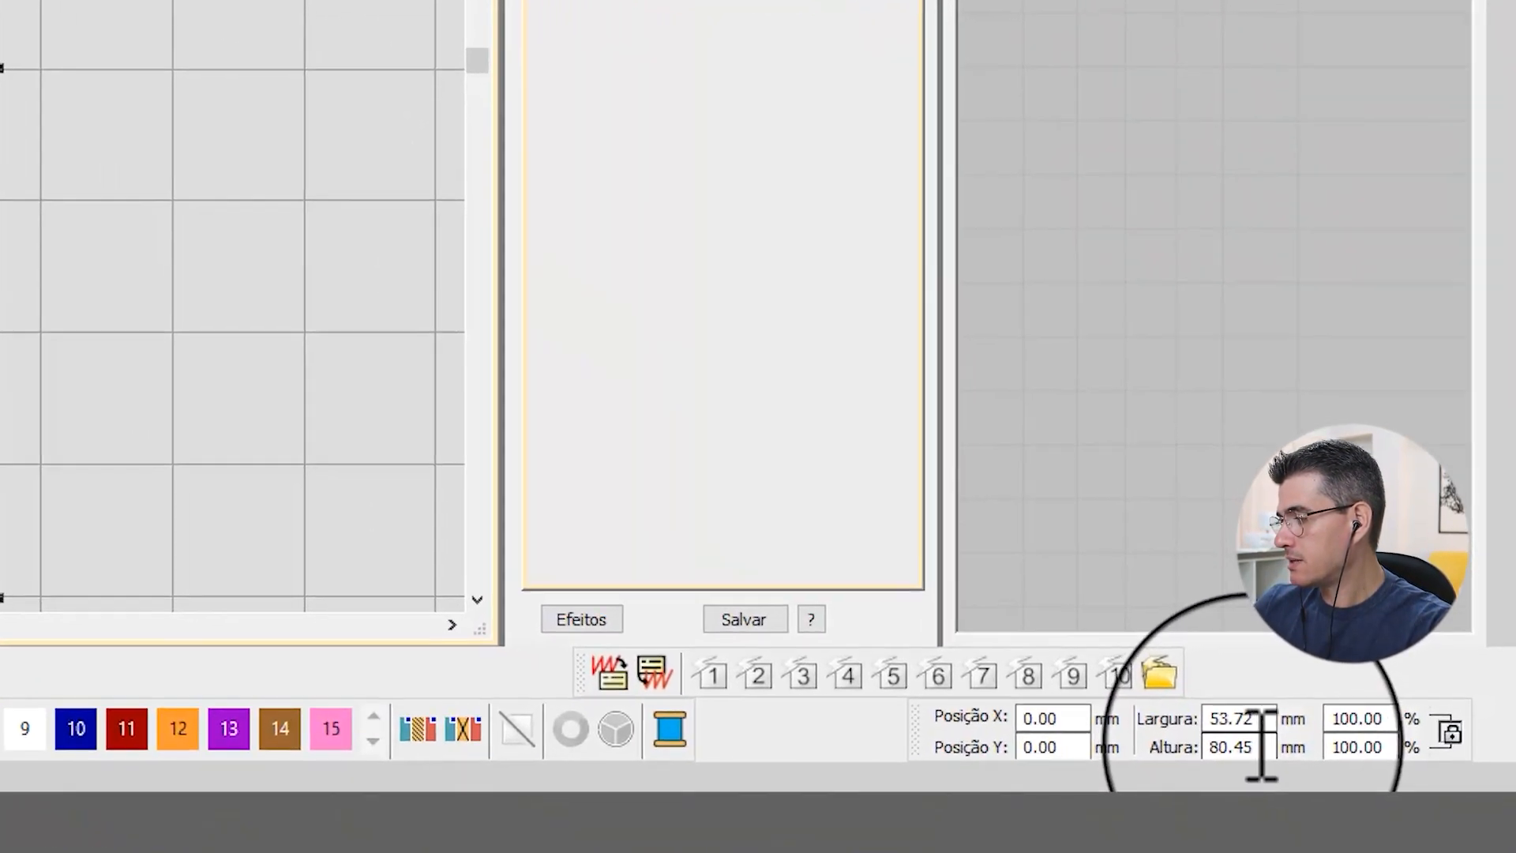
{"action": "left_click_drag", "start_coordinate": [1379, 798], "coordinate": [1274, 796]}
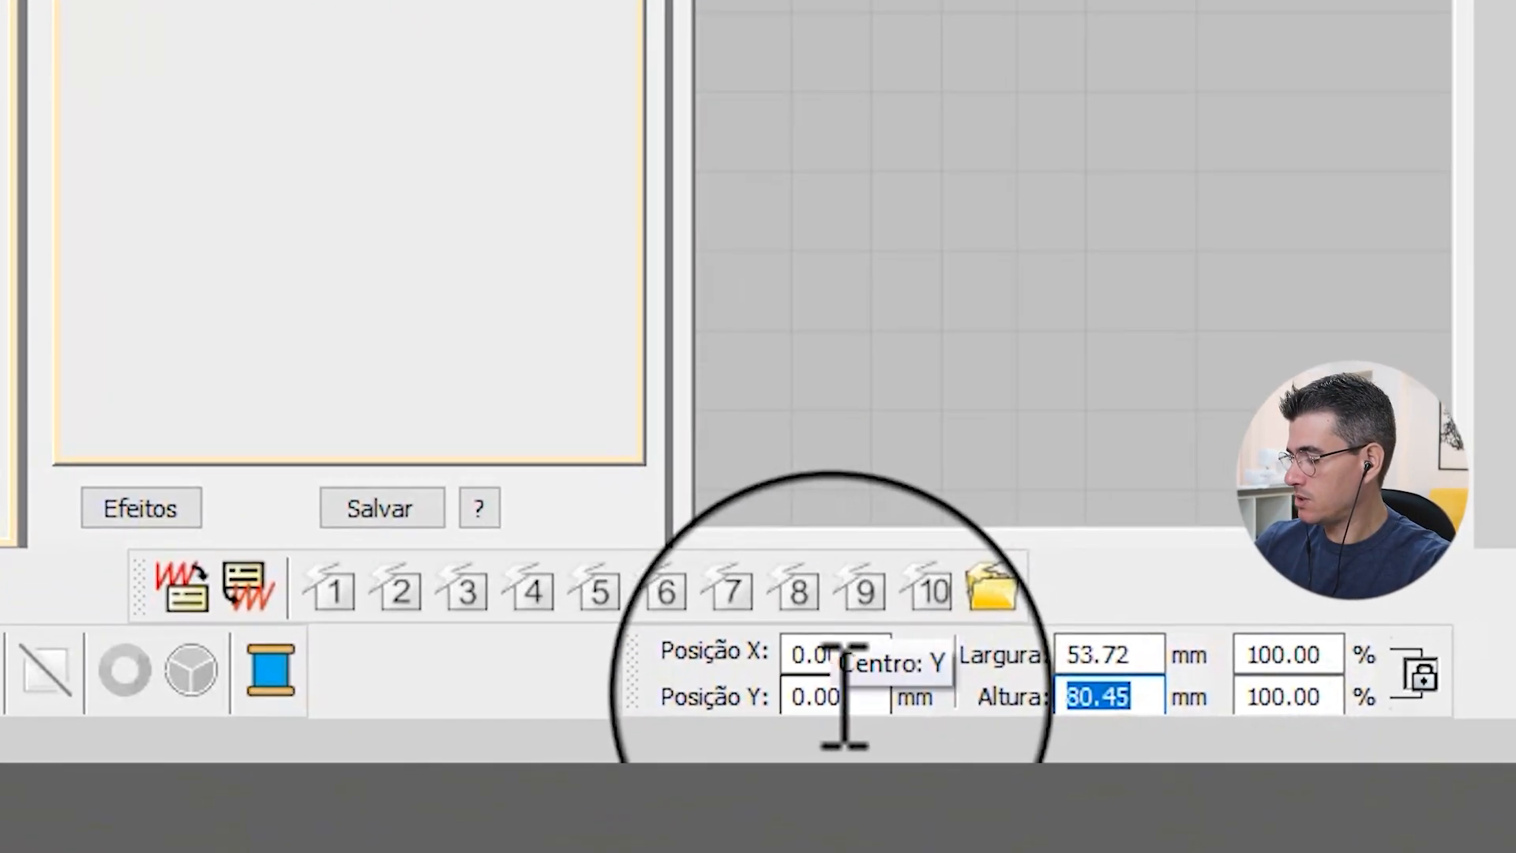
{"action": "type", "text": "120"}
{"action": "key", "text": "Return"}
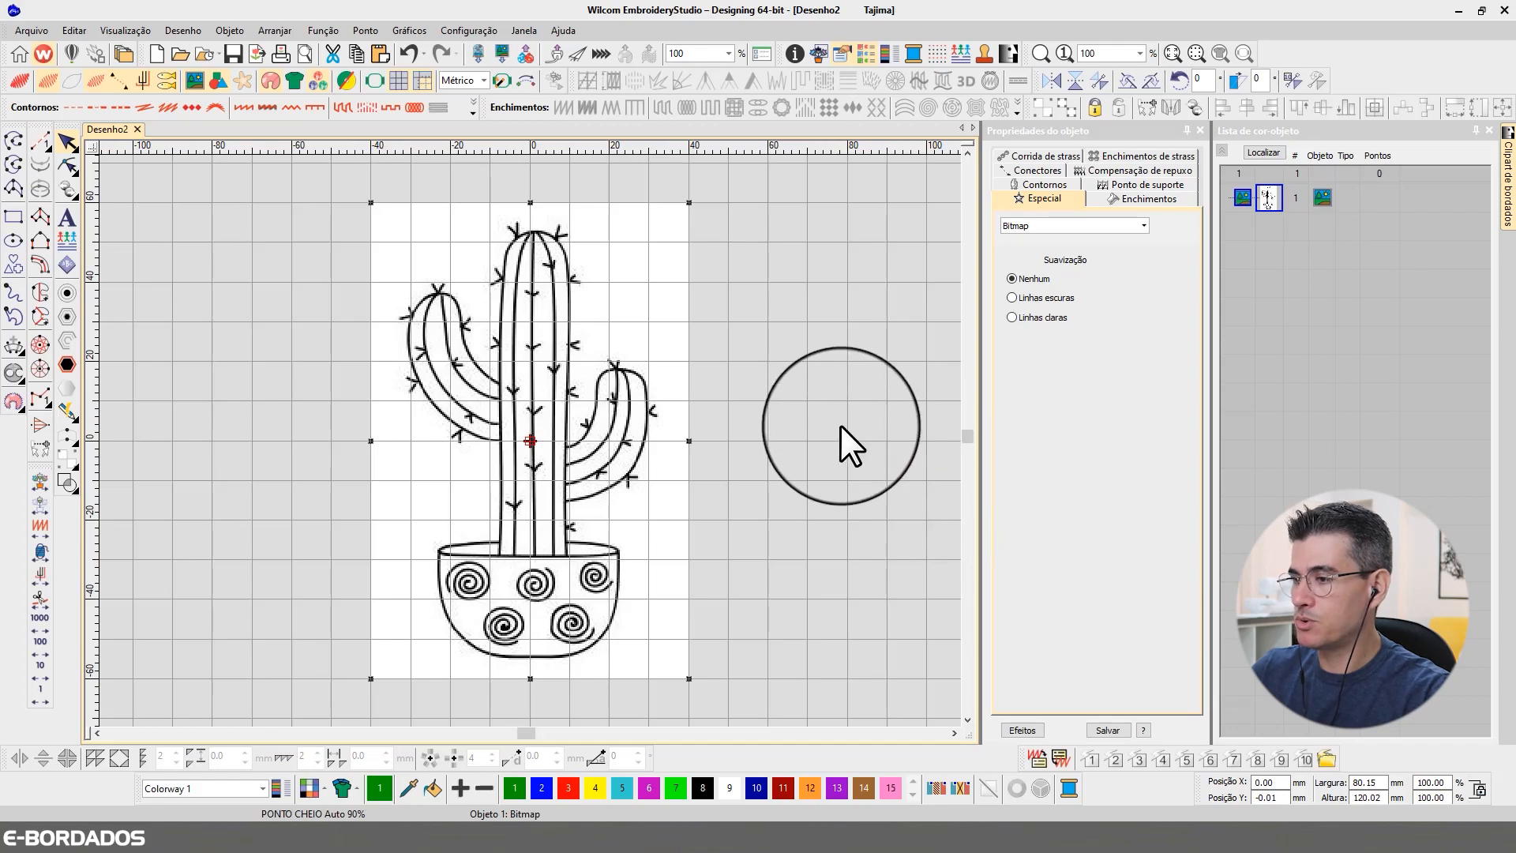
{"action": "left_click", "coordinate": [817, 299]}
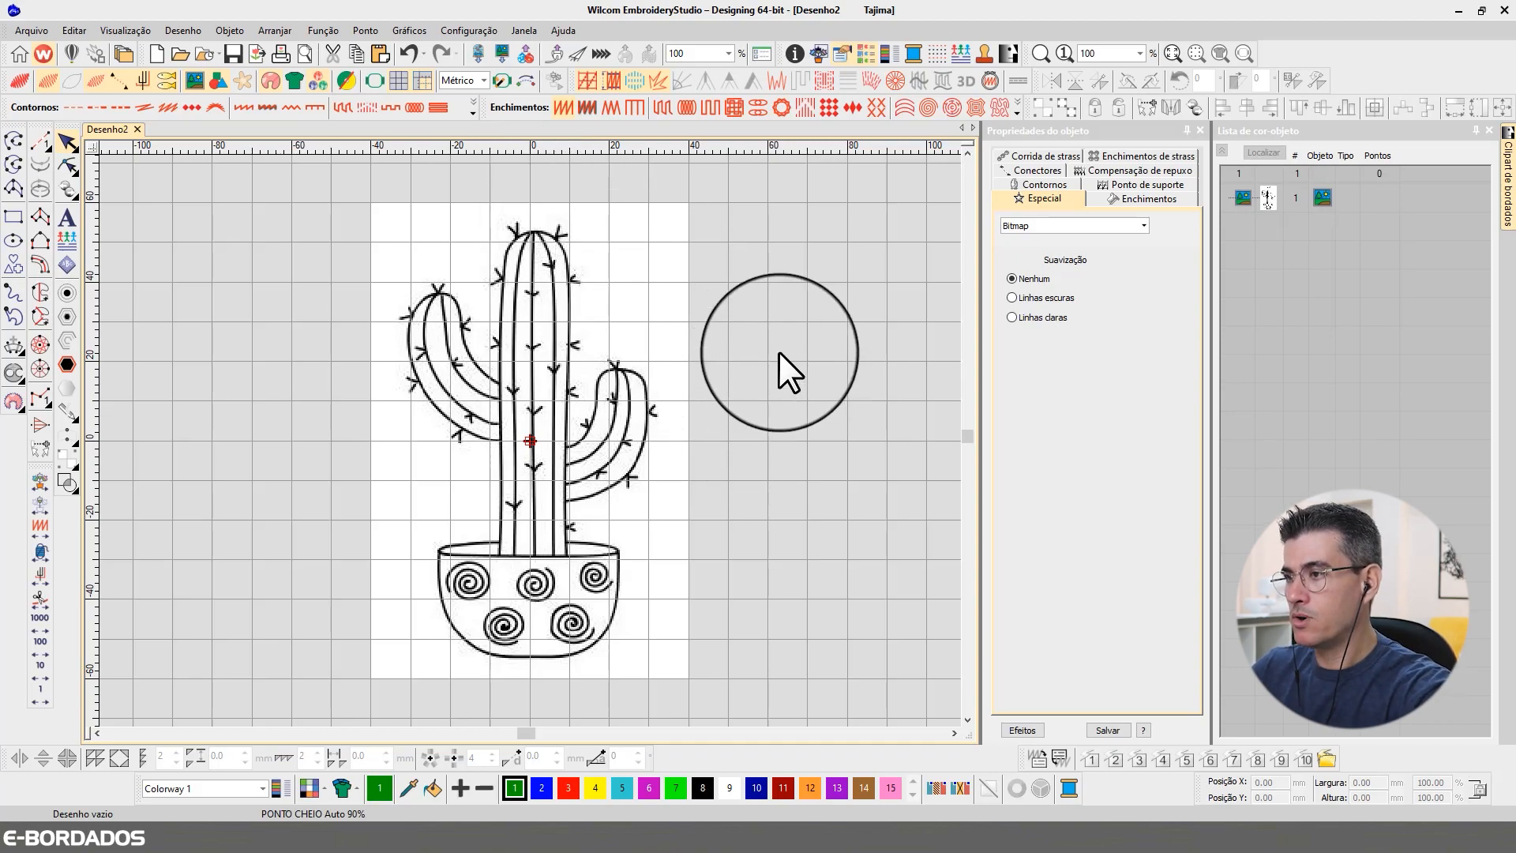
Dim the cactus bitmap so that its black lines appear faded as a tracing background
{"action": "key", "text": "0"}
{"action": "left_click", "coordinate": [557, 269]}
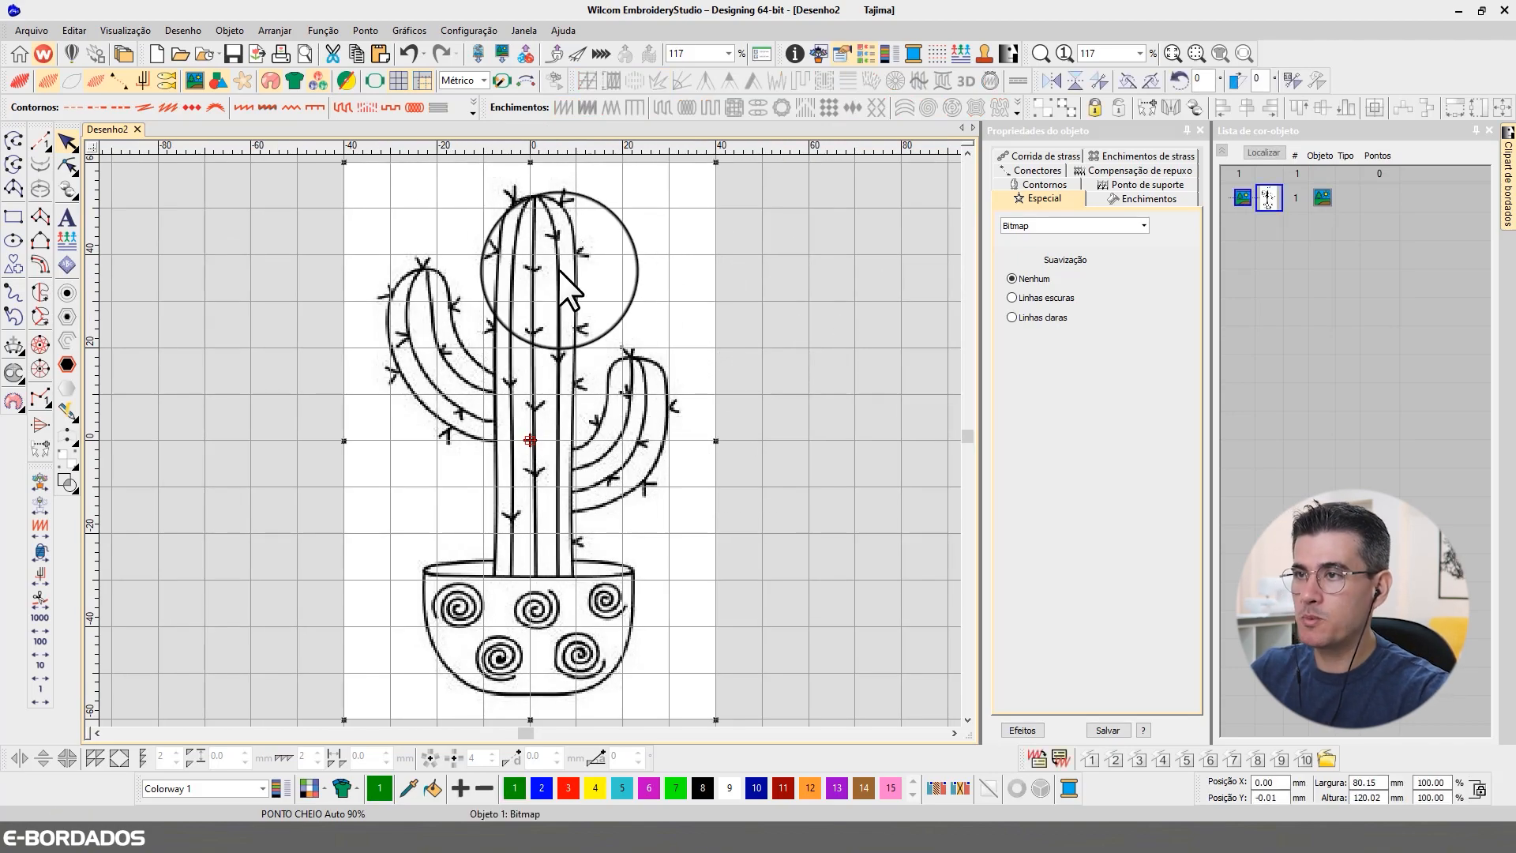
{"action": "left_click", "coordinate": [242, 80]}
{"action": "left_click", "coordinate": [241, 79]}
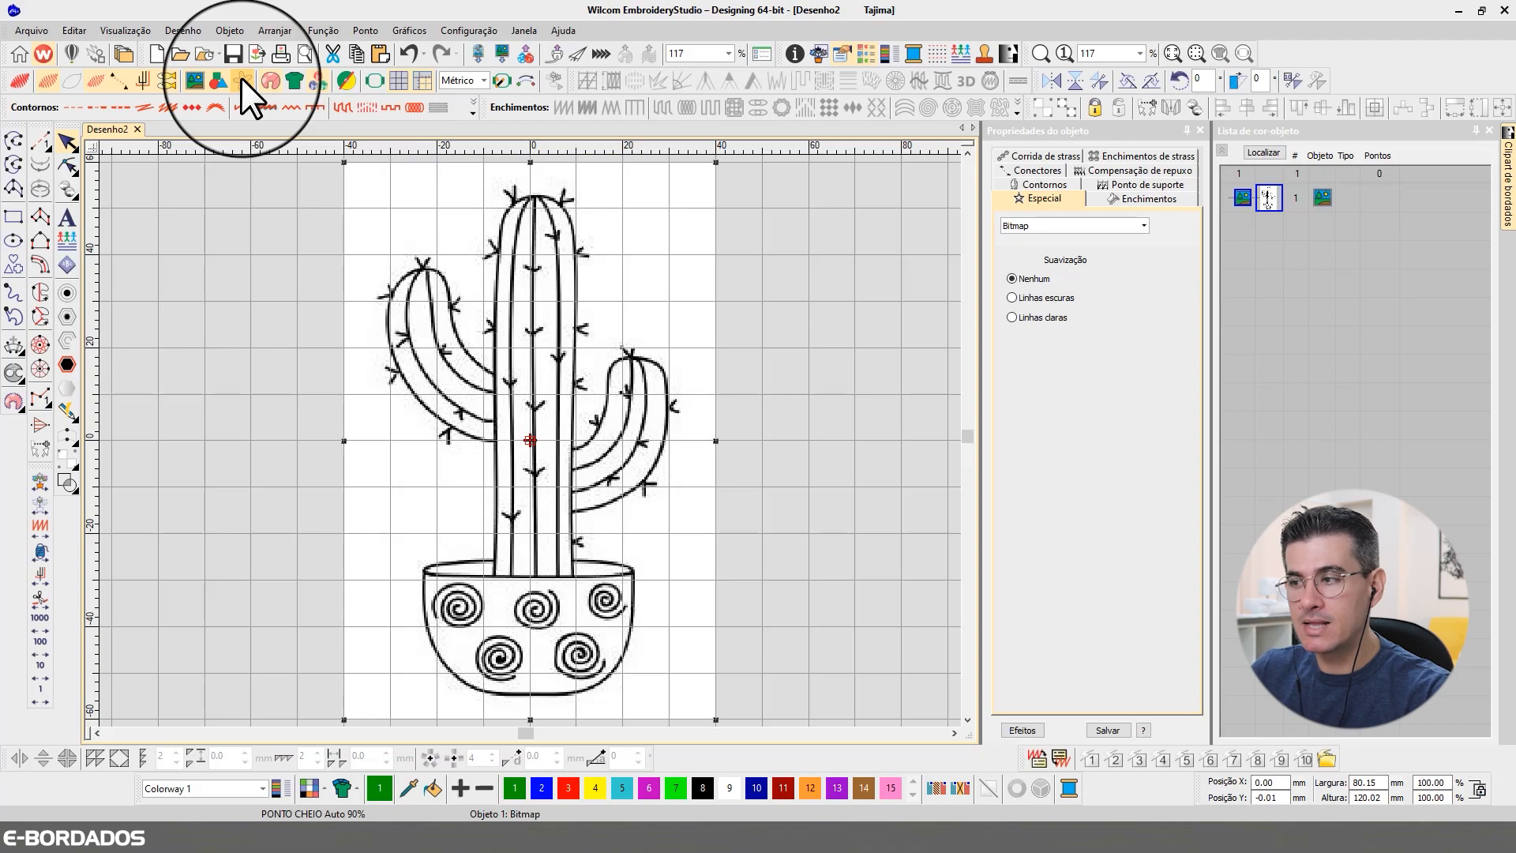
{"action": "left_click", "coordinate": [241, 78]}
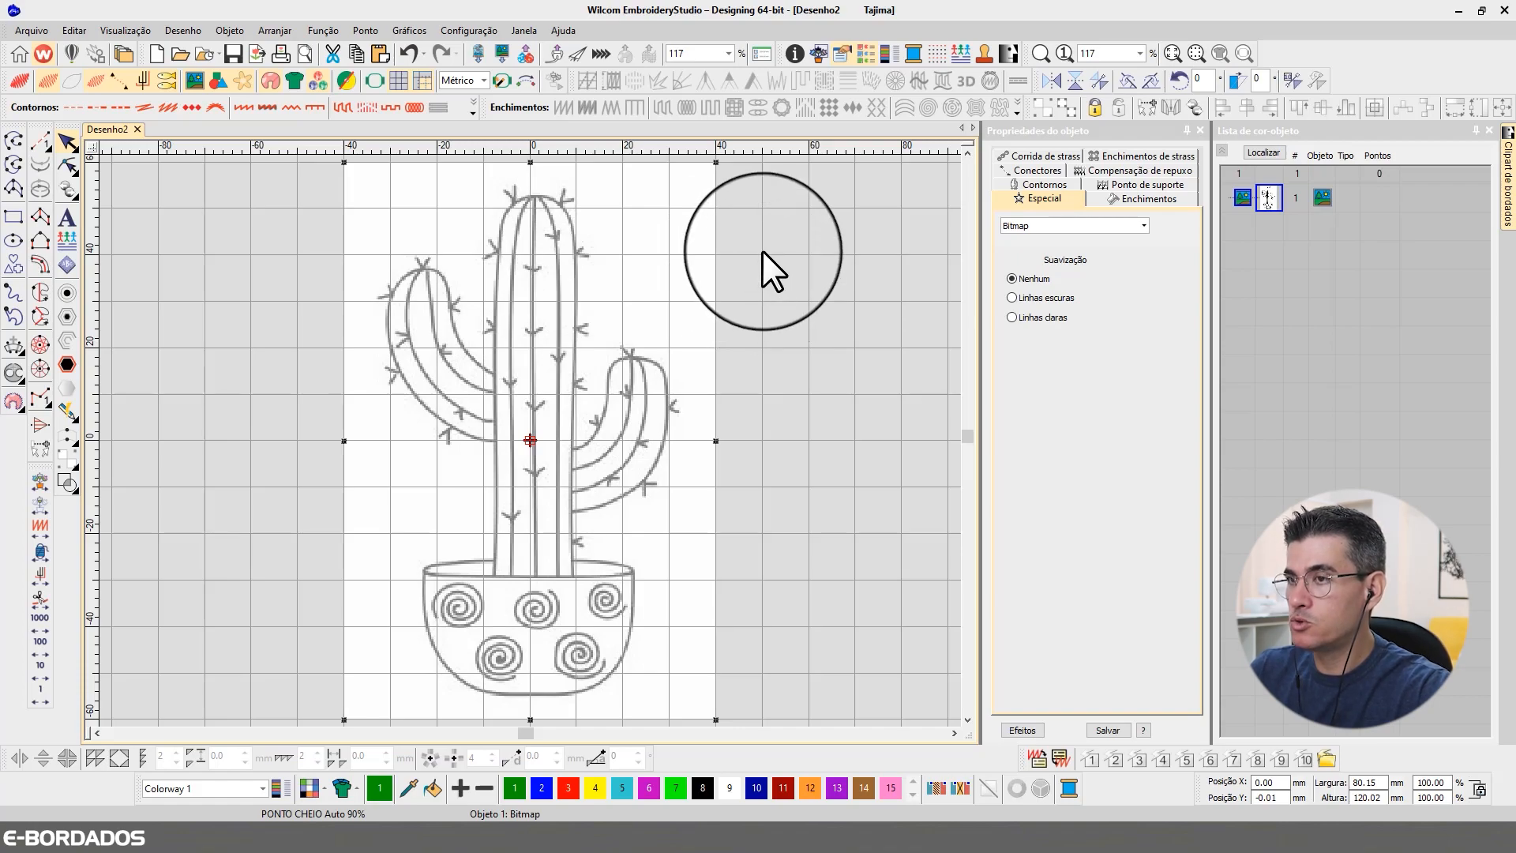
{"action": "left_click", "coordinate": [787, 256]}
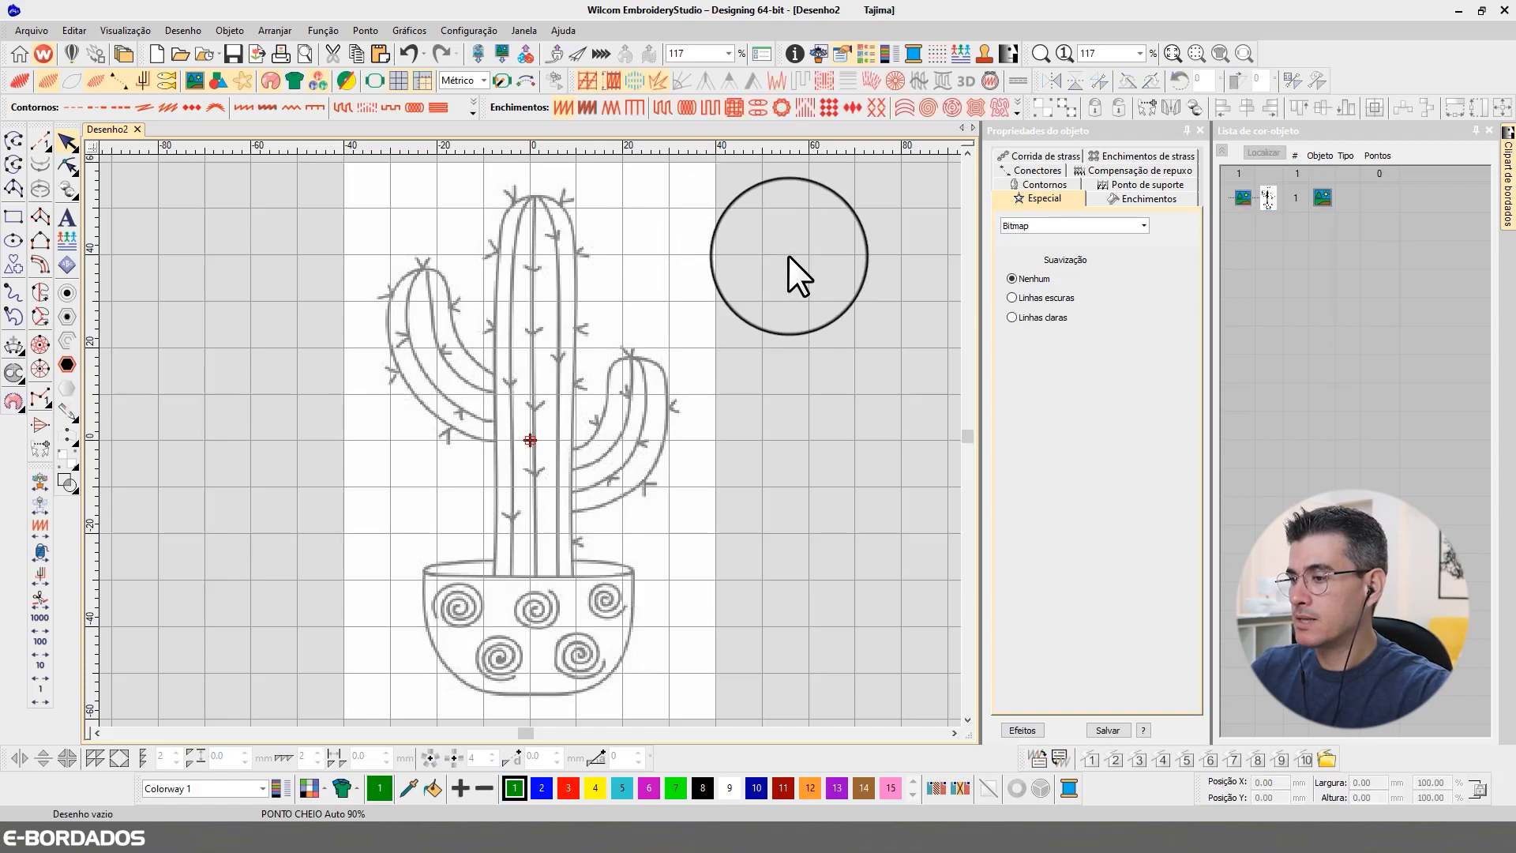
{"action": "left_click", "coordinate": [552, 281]}
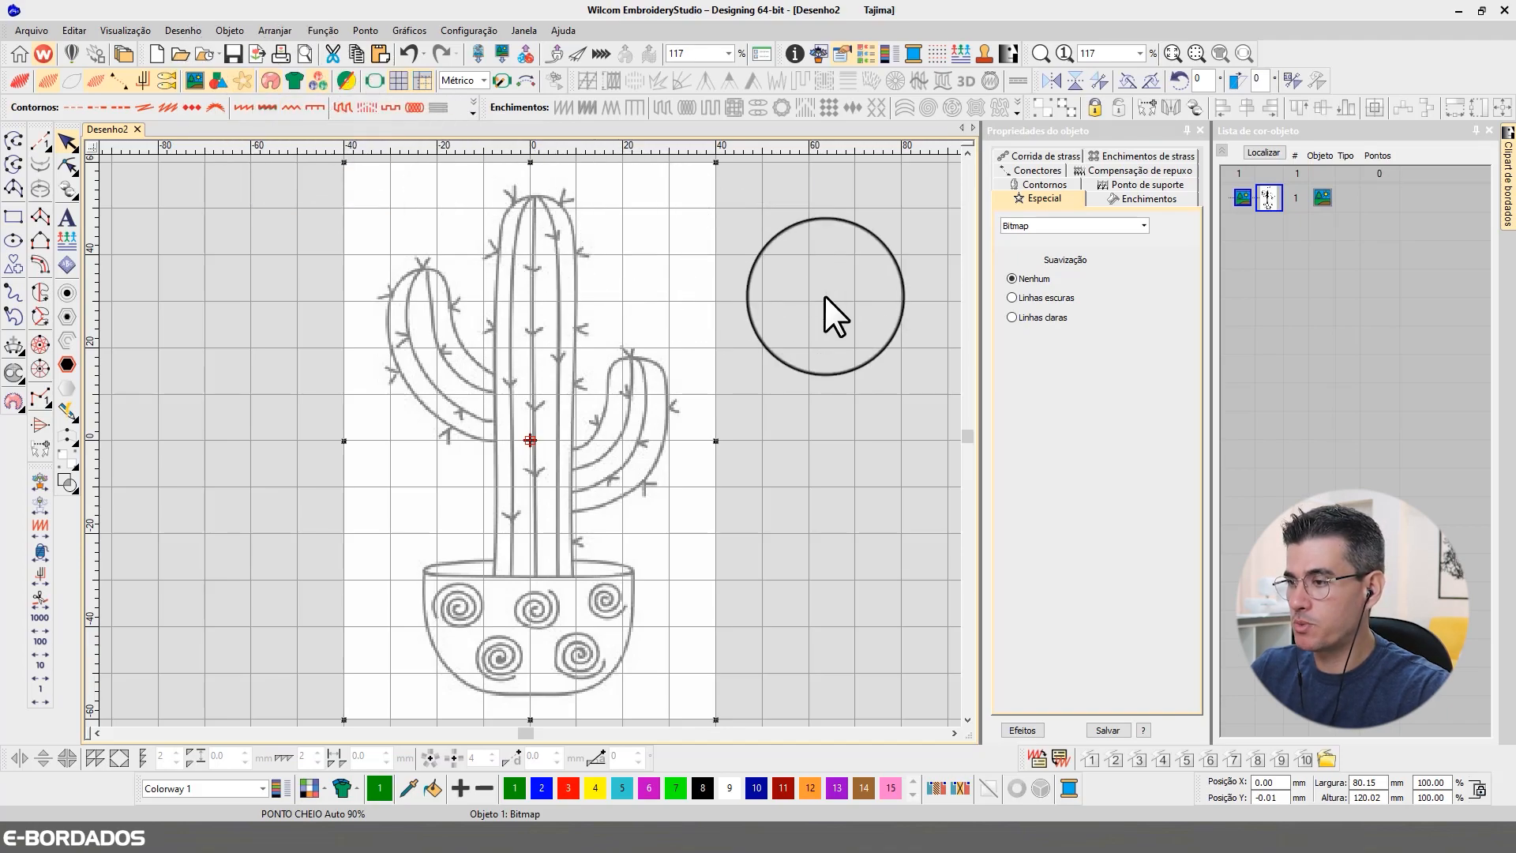
{"action": "left_click", "coordinate": [799, 276]}
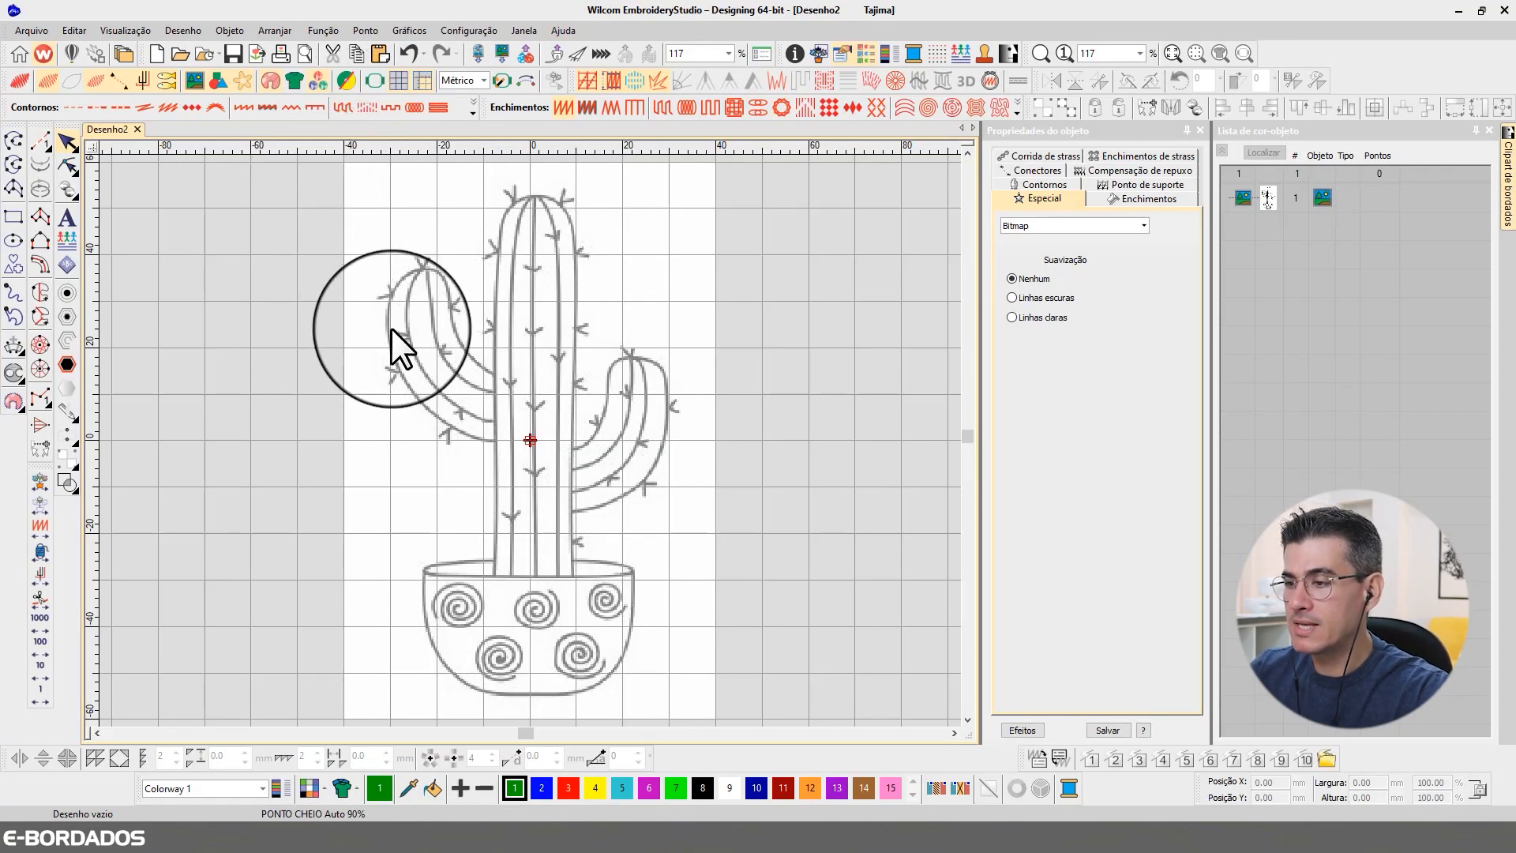
Start a Ponto corrido outline with 2.50 mm stitches at the pot's upper-left corner and trace down the left side to the base
{"action": "key", "text": "b"}
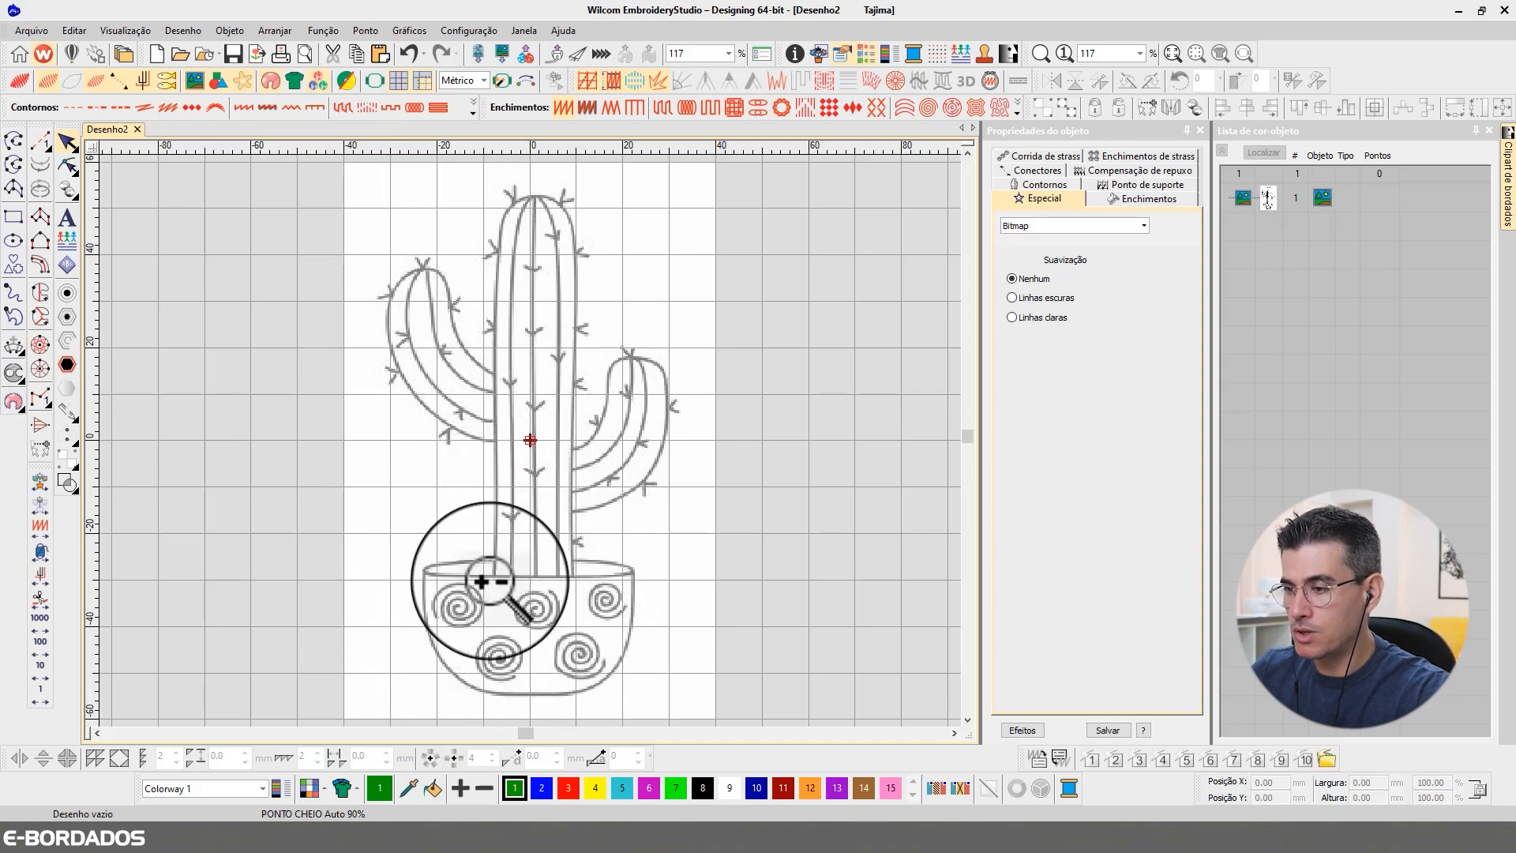
{"action": "left_click_drag", "start_coordinate": [394, 525], "coordinate": [613, 585]}
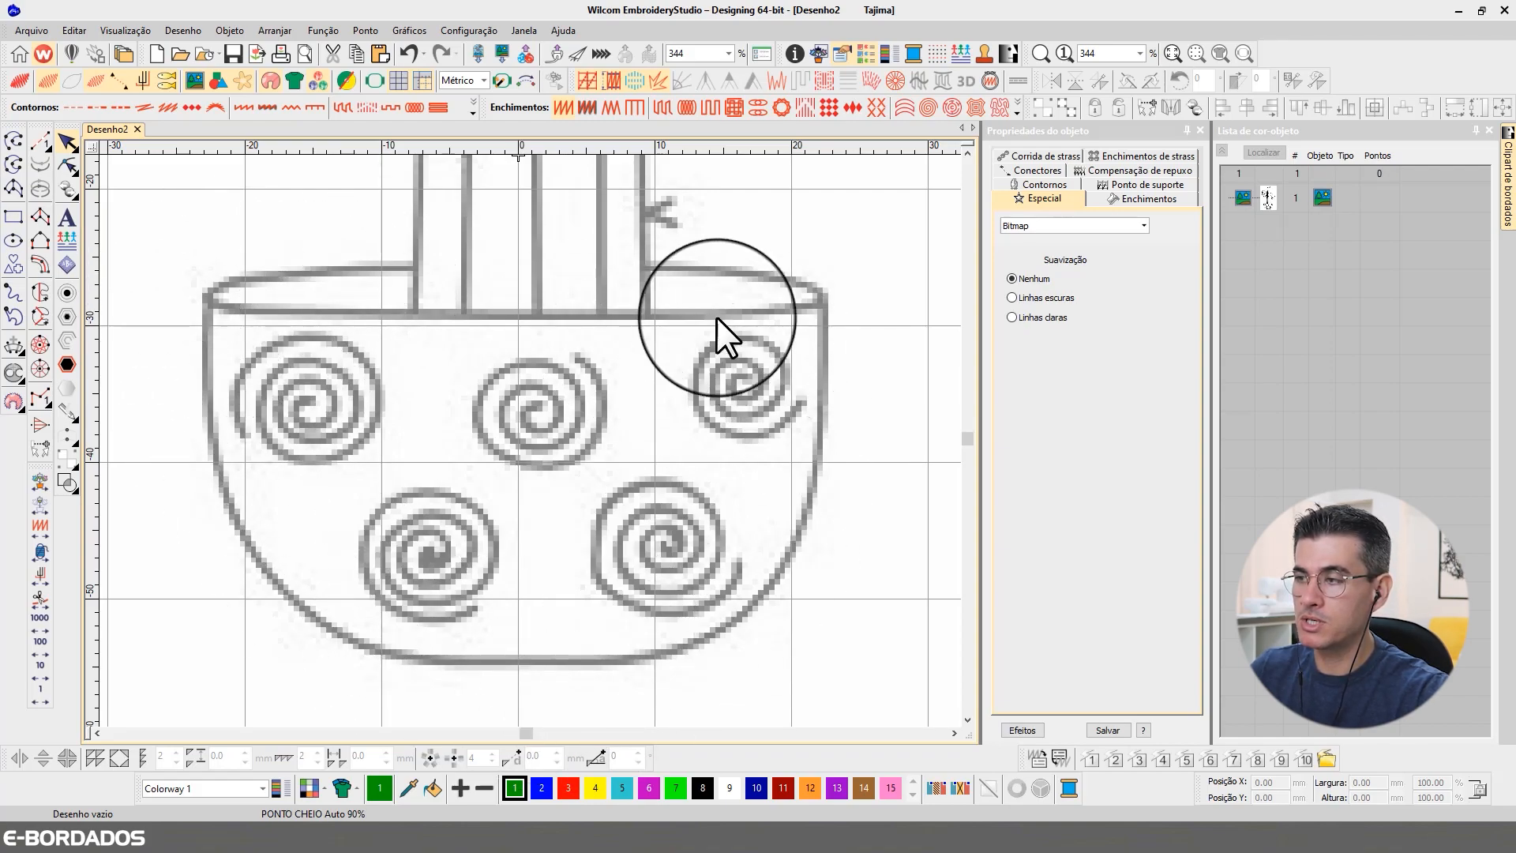
{"action": "left_click", "coordinate": [41, 141]}
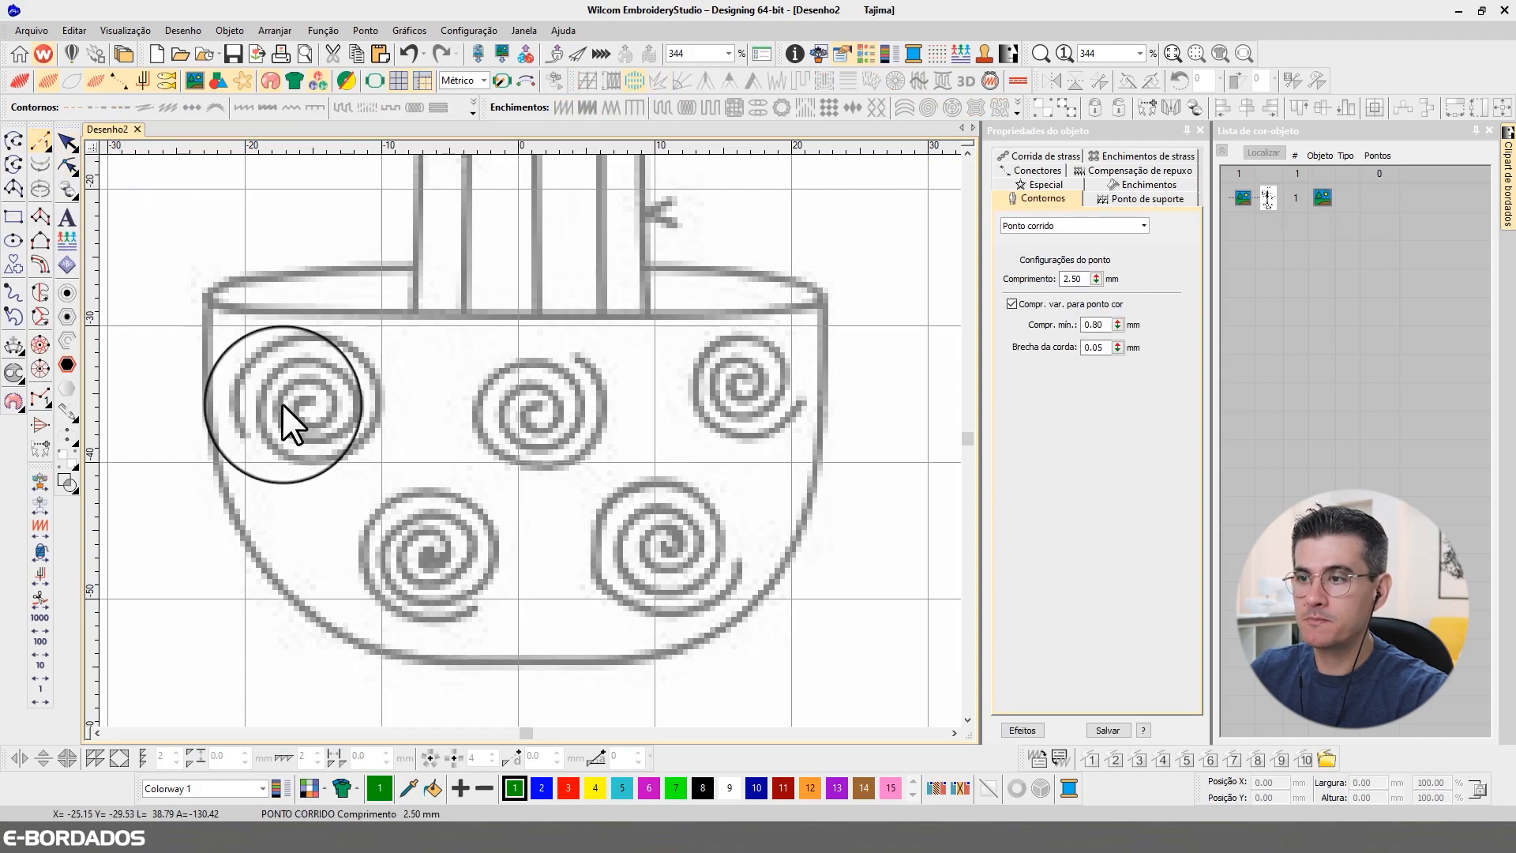
{"action": "left_click", "coordinate": [206, 296]}
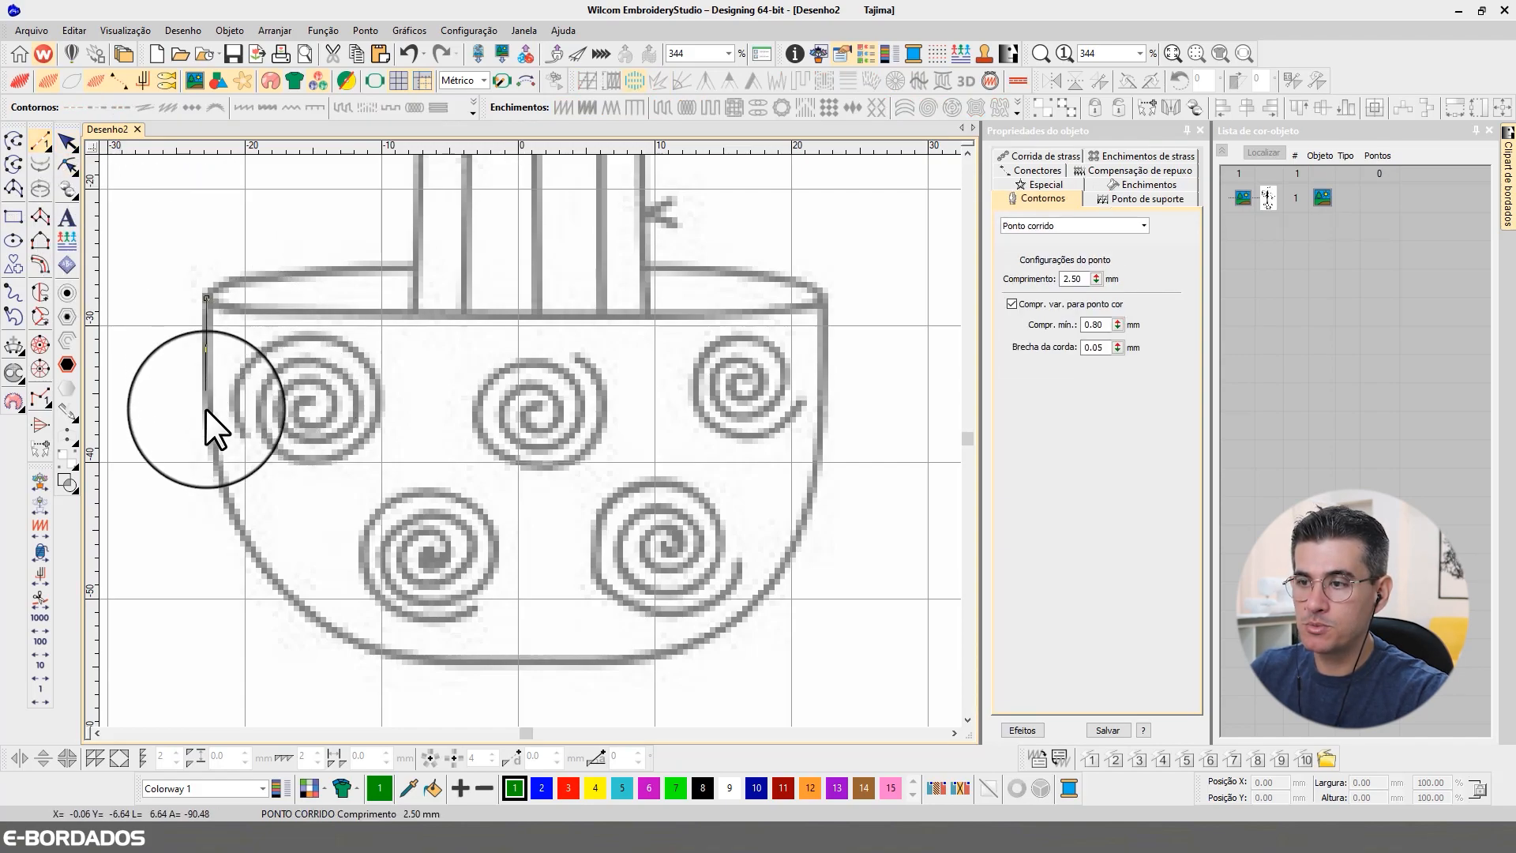
{"action": "left_click", "coordinate": [209, 426]}
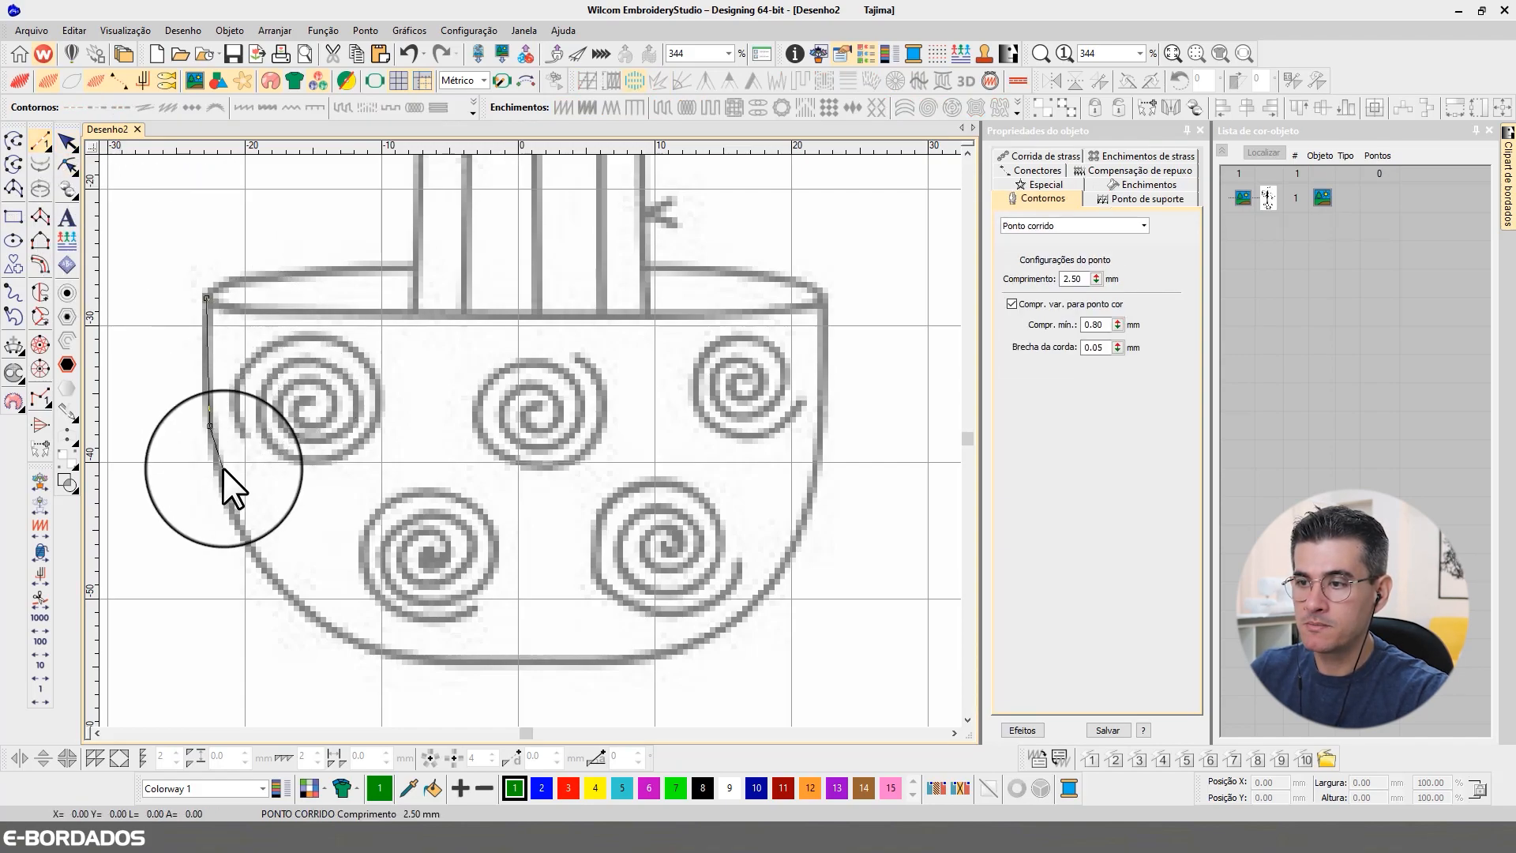
{"action": "right_click", "coordinate": [254, 556]}
{"action": "right_click", "coordinate": [321, 622]}
{"action": "right_click", "coordinate": [383, 651]}
{"action": "right_click", "coordinate": [418, 657]}
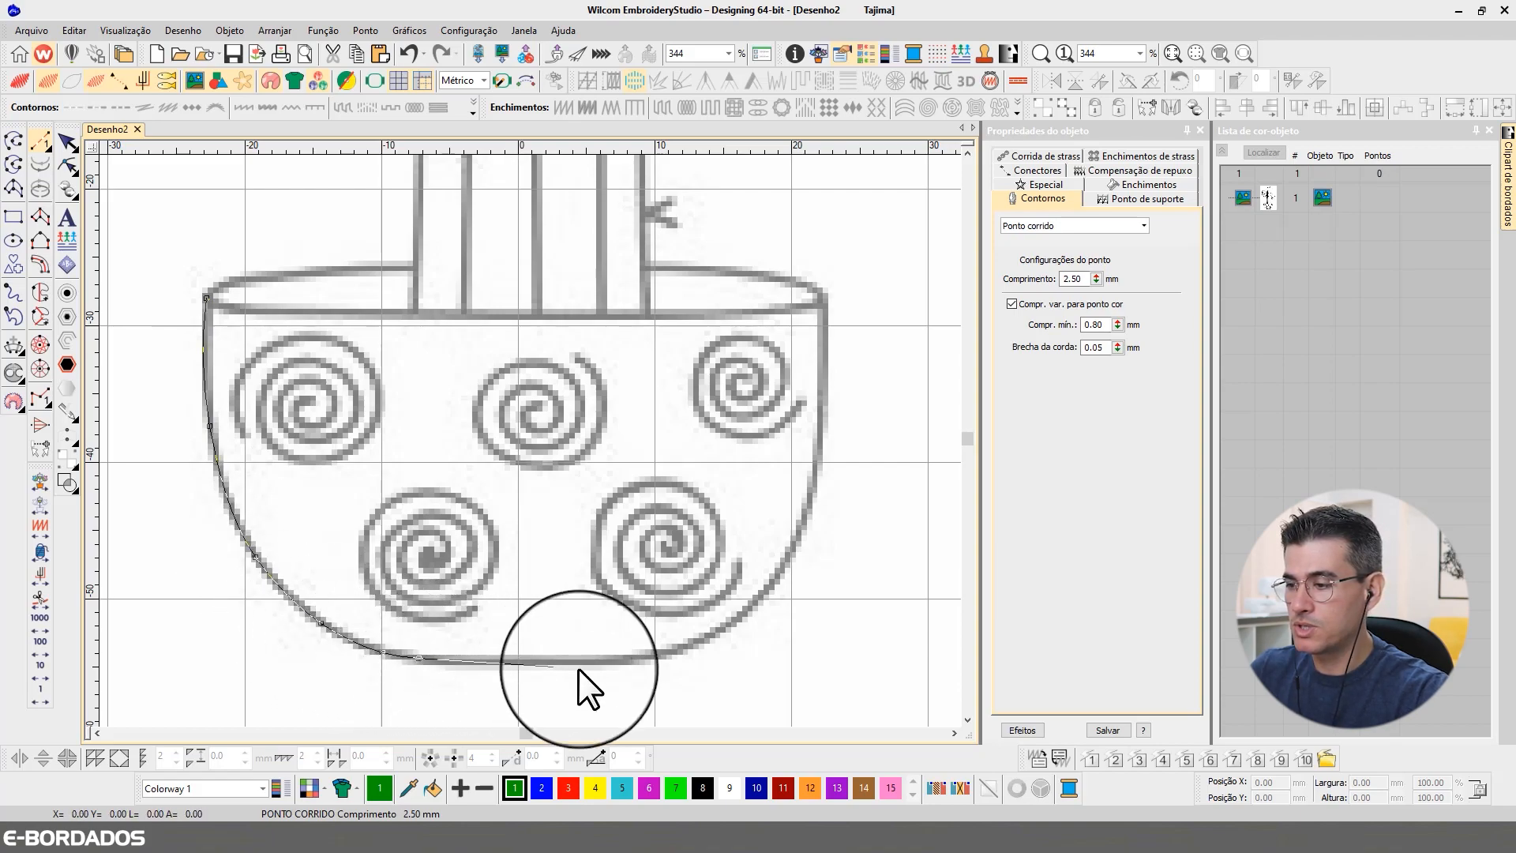
Continue the pot outline along the flat base and up the curved right side to the upper-right corner
{"action": "left_click", "coordinate": [625, 657]}
{"action": "right_click", "coordinate": [697, 643]}
{"action": "right_click", "coordinate": [776, 571]}
{"action": "right_click", "coordinate": [815, 488]}
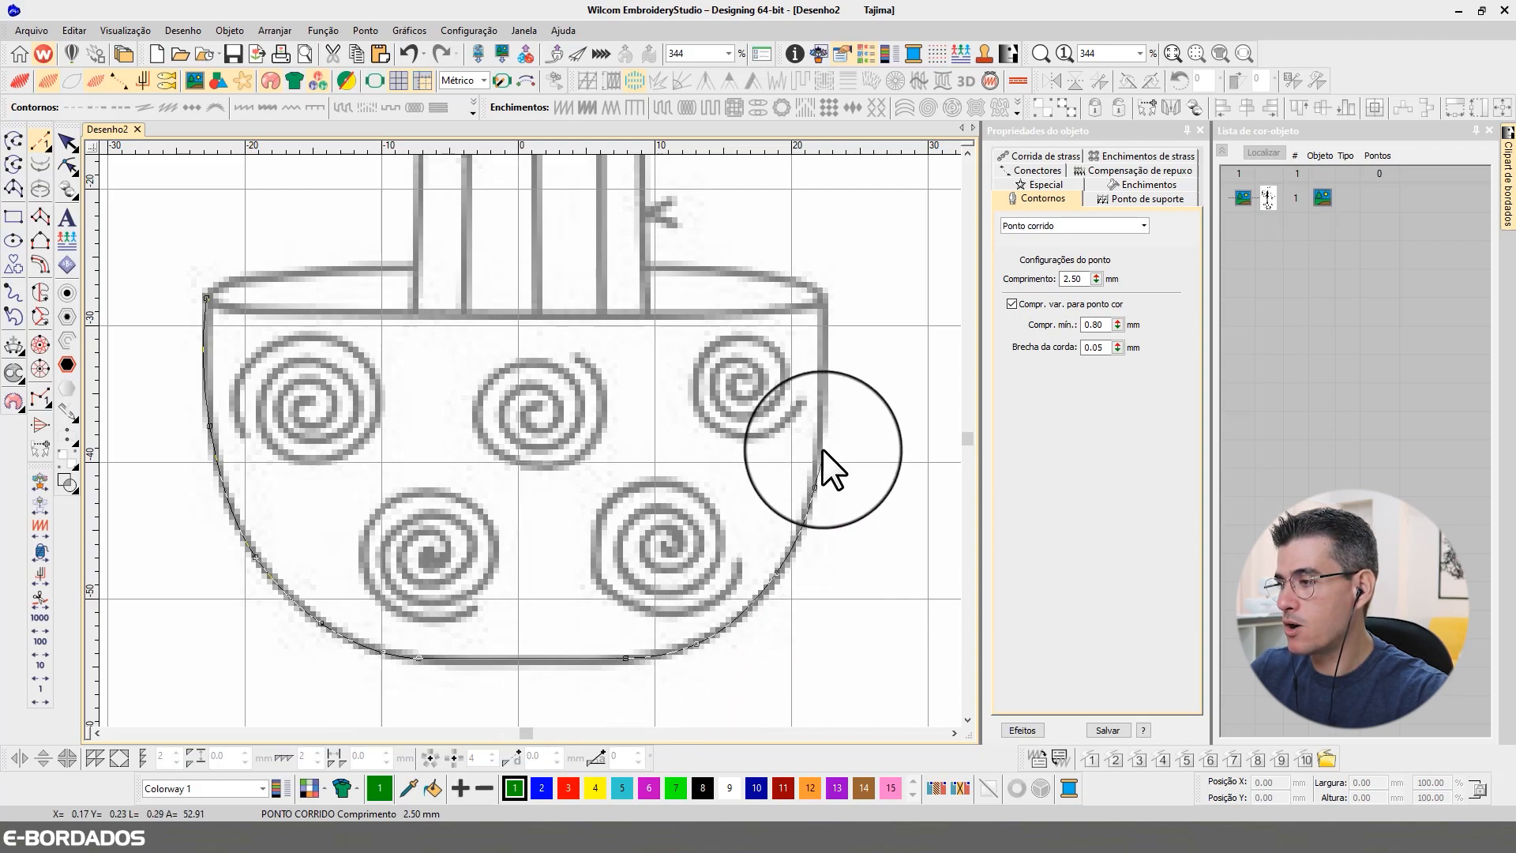
{"action": "right_click", "coordinate": [821, 412]}
{"action": "left_click", "coordinate": [821, 305]}
Trace the pot's upper edge back to the starting corner, replacing misplaced curve points, and finish the Ponto corrido outline
{"action": "right_click", "coordinate": [780, 312]}
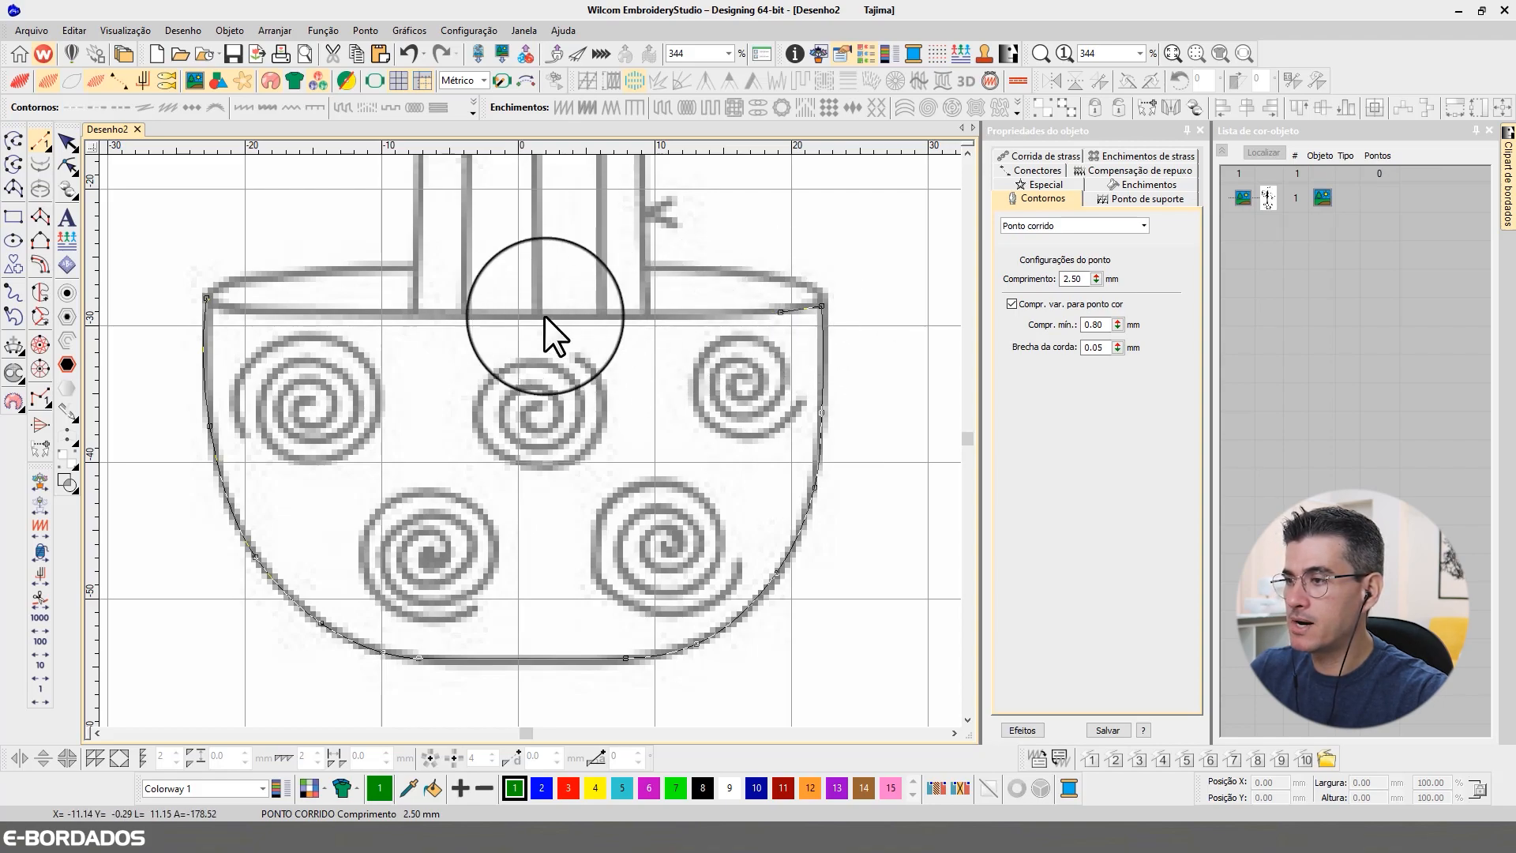
{"action": "right_click", "coordinate": [500, 317]}
{"action": "right_click", "coordinate": [282, 310]}
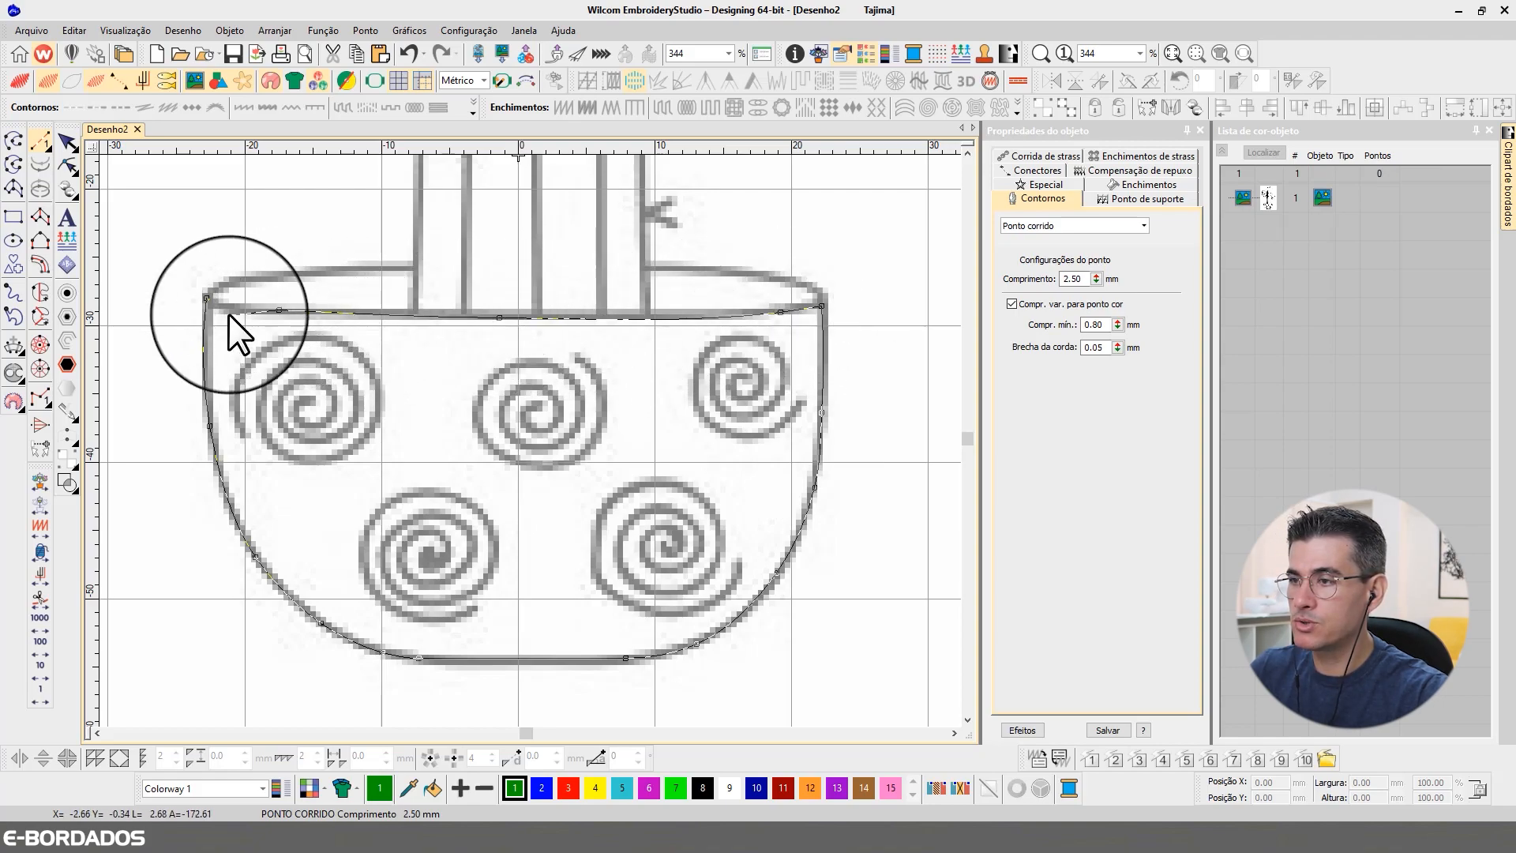
{"action": "key", "text": "BackSpace"}
{"action": "key", "text": "BackSpace"}
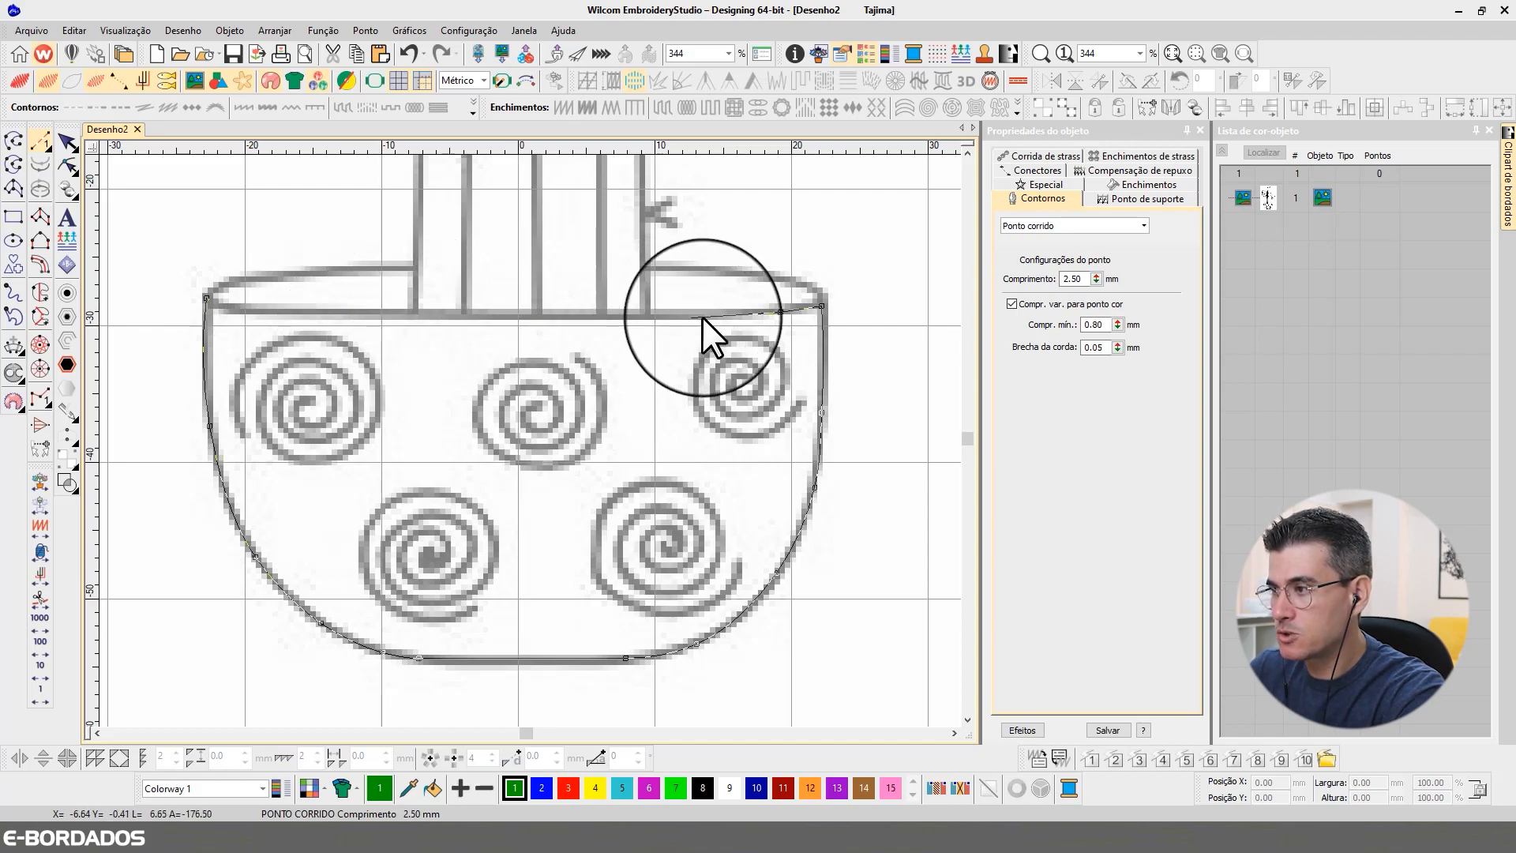
{"action": "right_click", "coordinate": [717, 314]}
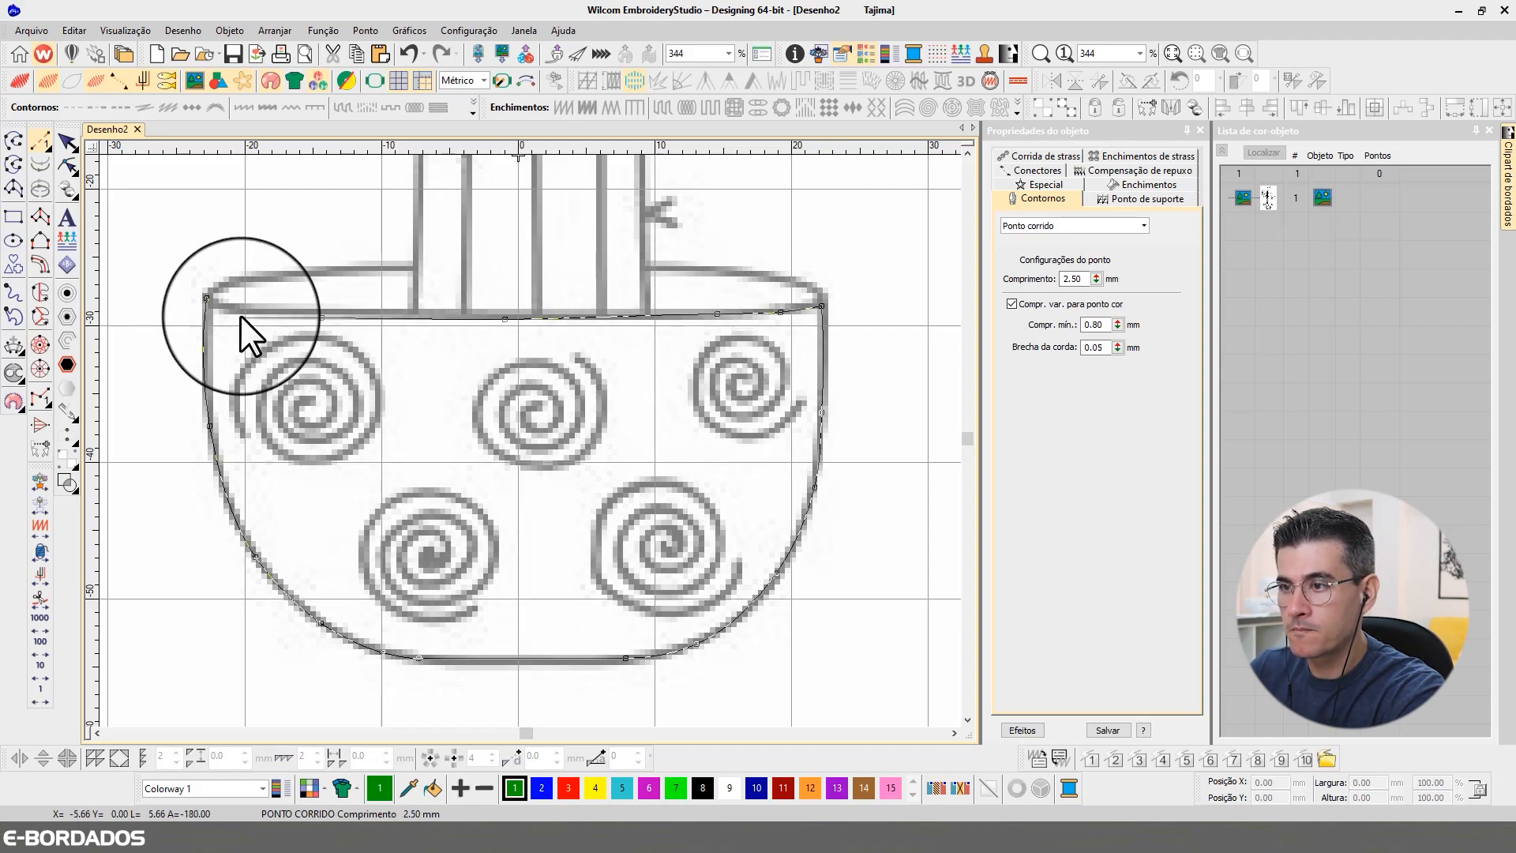
{"action": "left_click", "coordinate": [208, 297]}
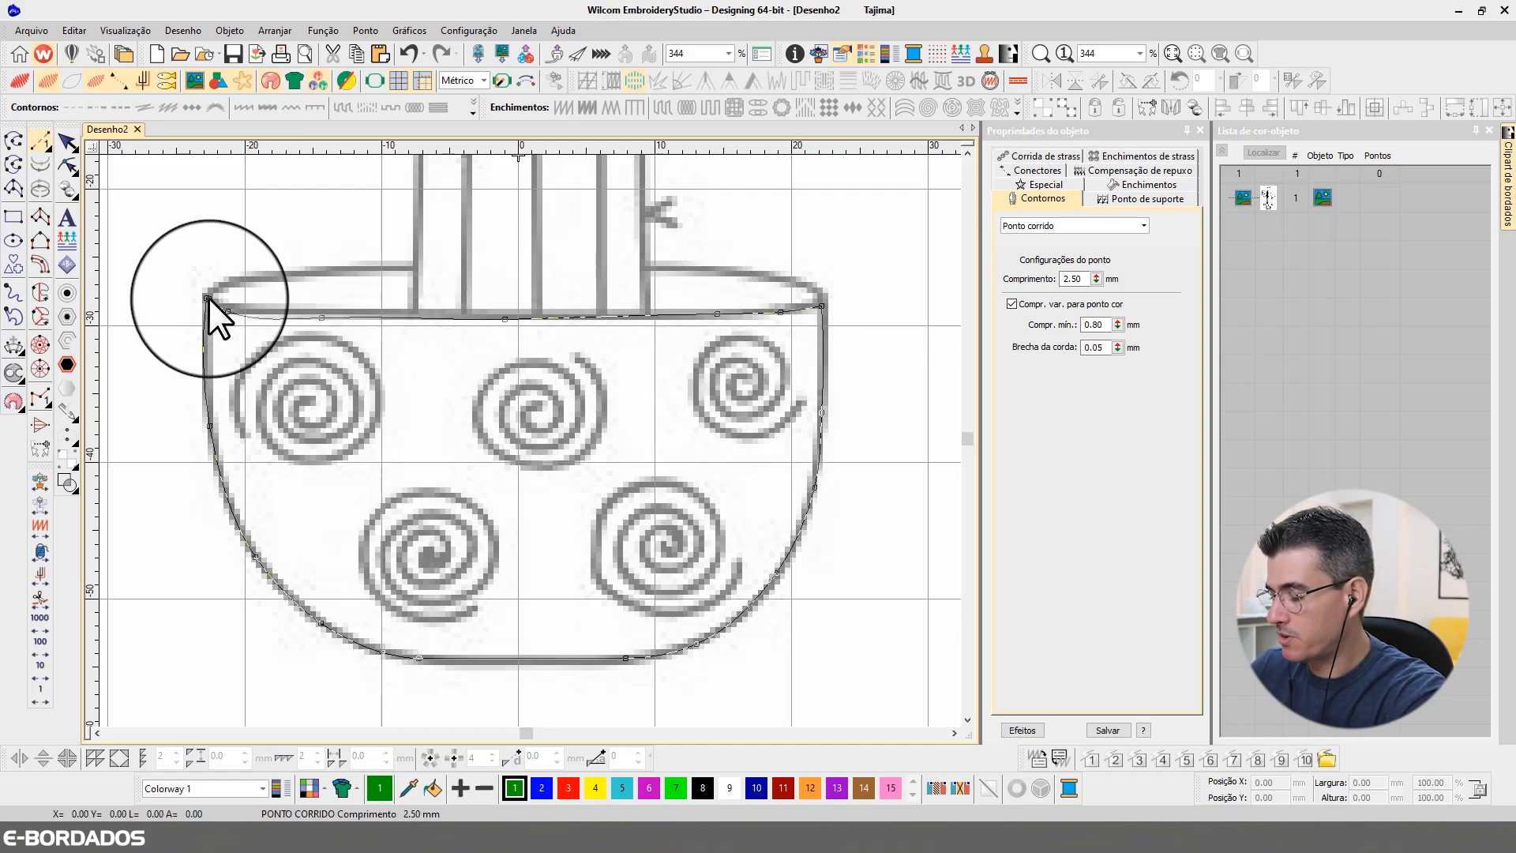
{"action": "key", "text": "Return"}
Reshape the pot outline by shifting the curve node beside its upper-left corner slightly to the right
{"action": "left_click", "coordinate": [68, 167]}
{"action": "left_click_drag", "start_coordinate": [229, 309], "coordinate": [236, 309]}
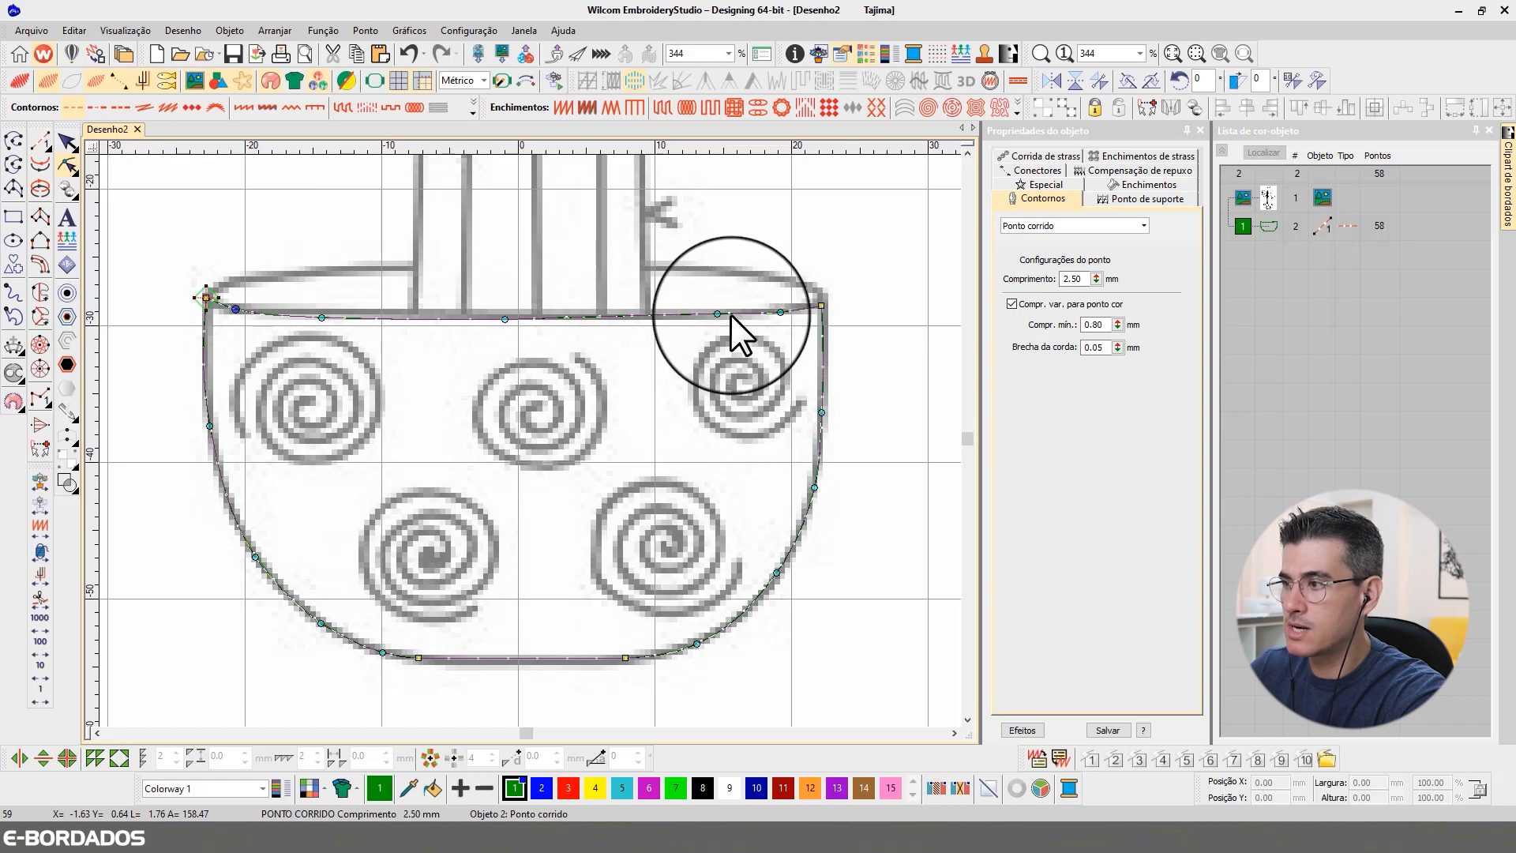
{"action": "left_click", "coordinate": [68, 143]}
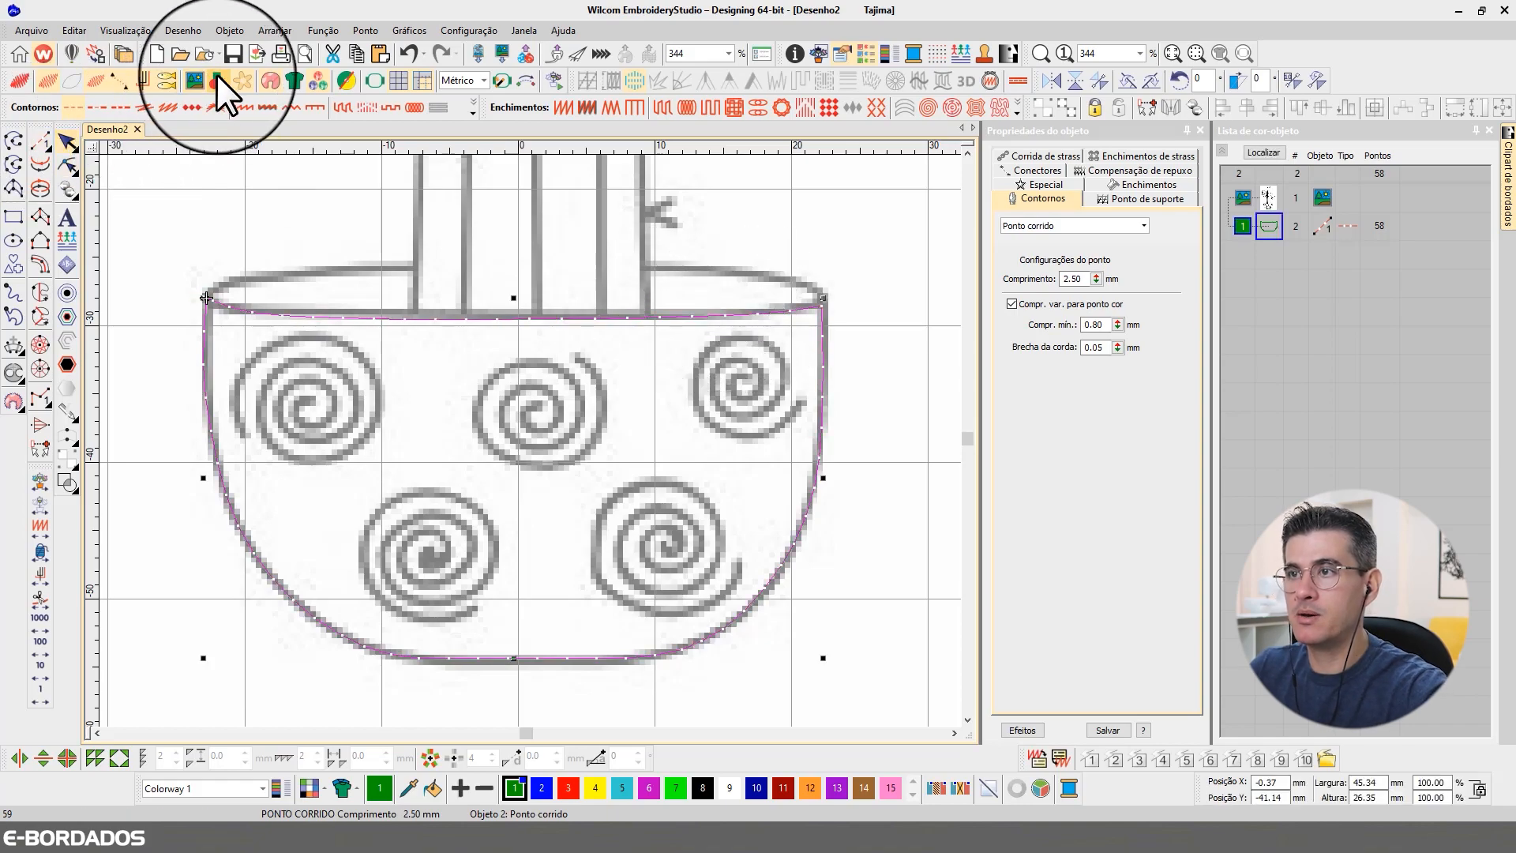
Hide the cactus bitmap and show the pot outline in realistic stitch view
{"action": "left_click", "coordinate": [193, 80]}
{"action": "left_click", "coordinate": [471, 232]}
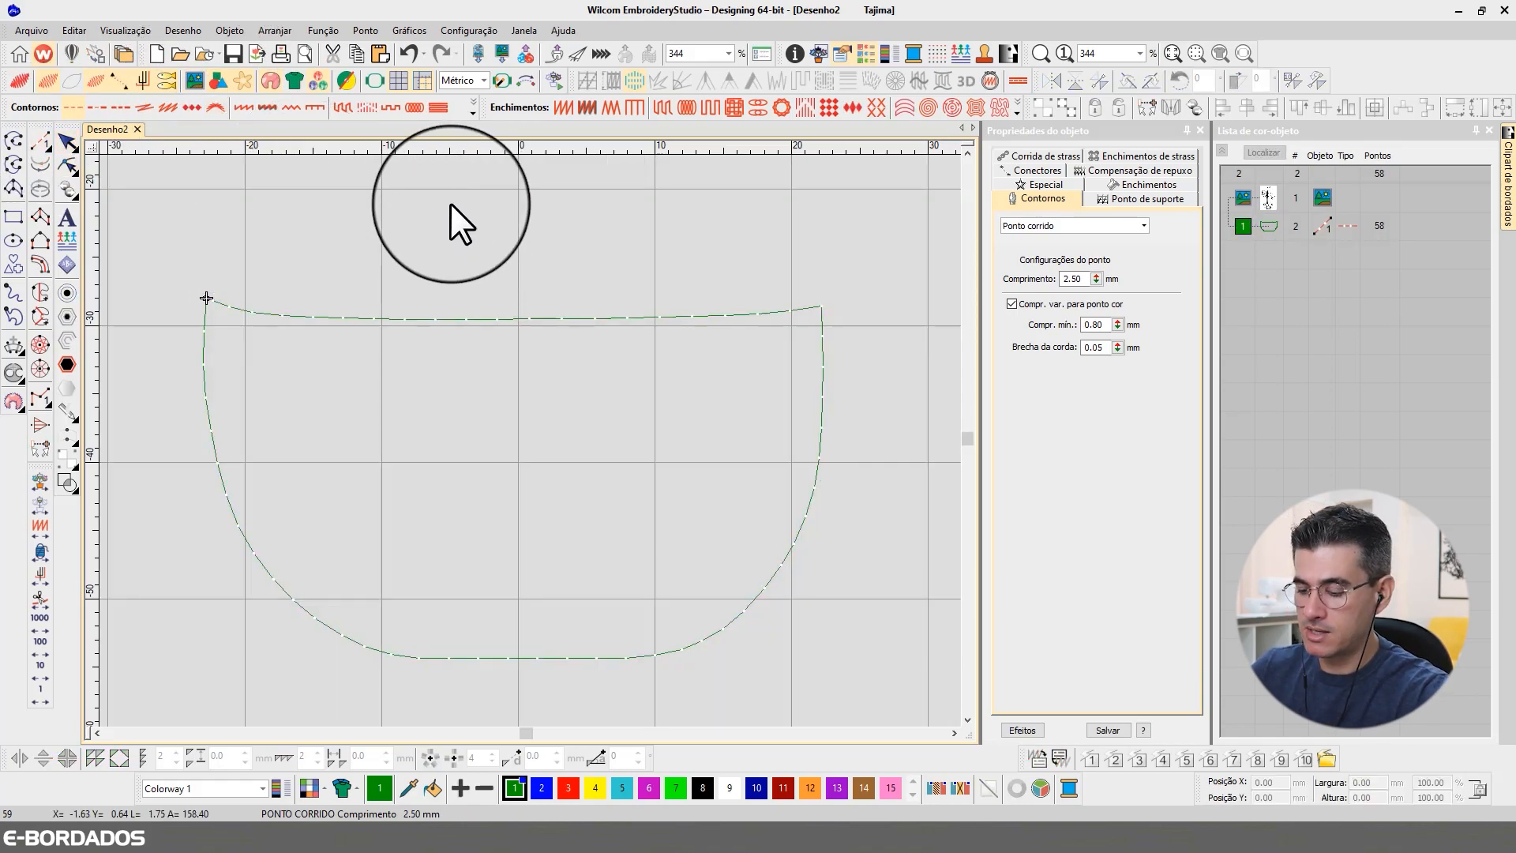
{"action": "key", "text": "t"}
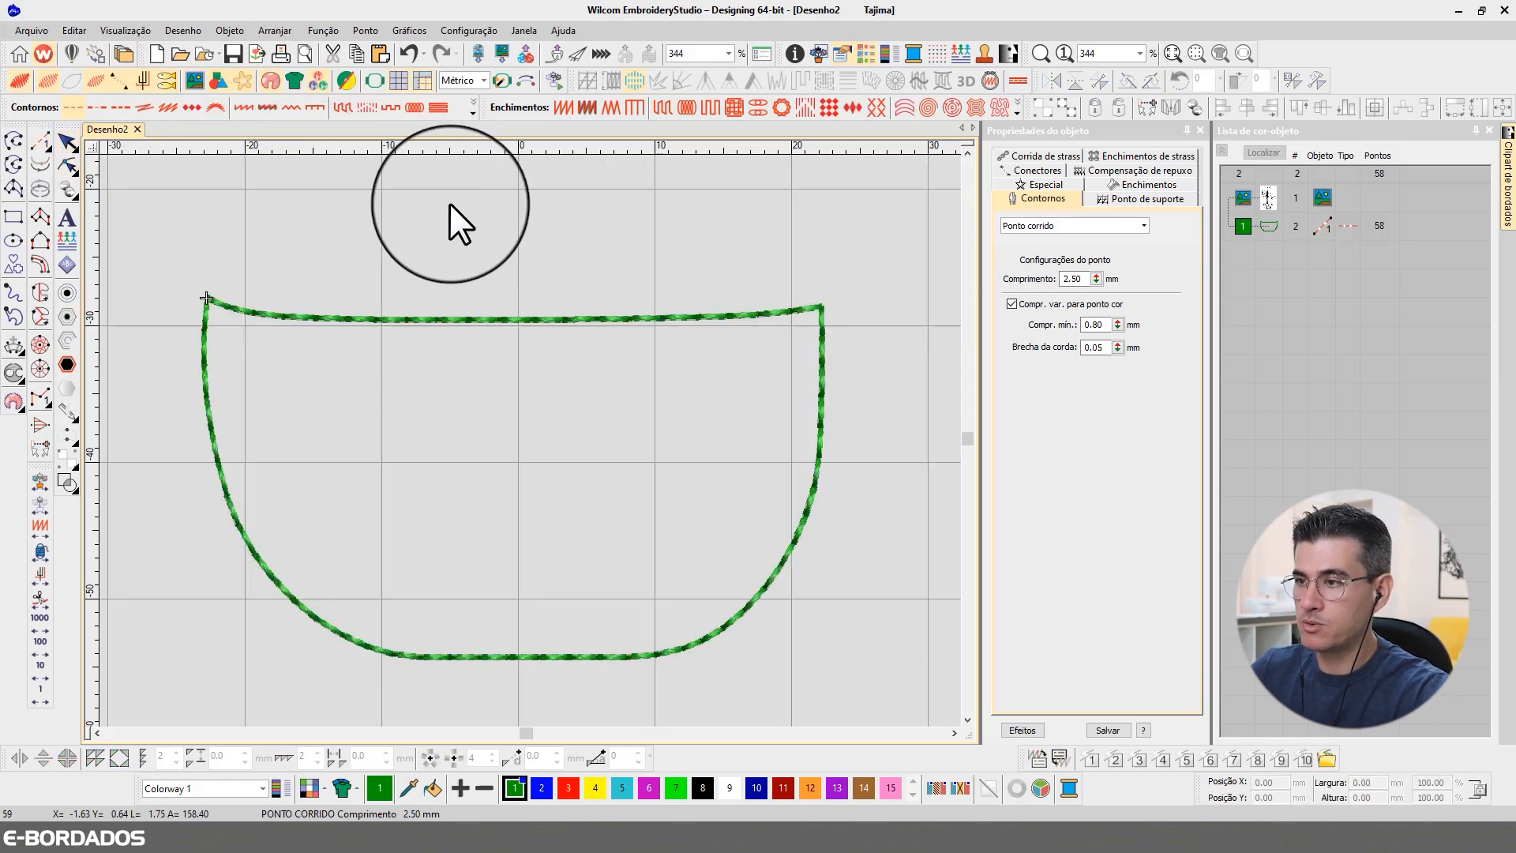
Show and hide the cactus bitmap repeatedly to compare the pot outline with the artwork, leaving the bitmap displayed
{"action": "left_click", "coordinate": [193, 81]}
{"action": "left_click", "coordinate": [196, 80]}
{"action": "left_click", "coordinate": [195, 81]}
{"action": "left_click", "coordinate": [196, 81]}
{"action": "left_click", "coordinate": [196, 80]}
{"action": "key", "text": "d"}
{"action": "key", "text": "d"}
{"action": "key", "text": "d"}
{"action": "key", "text": "d"}
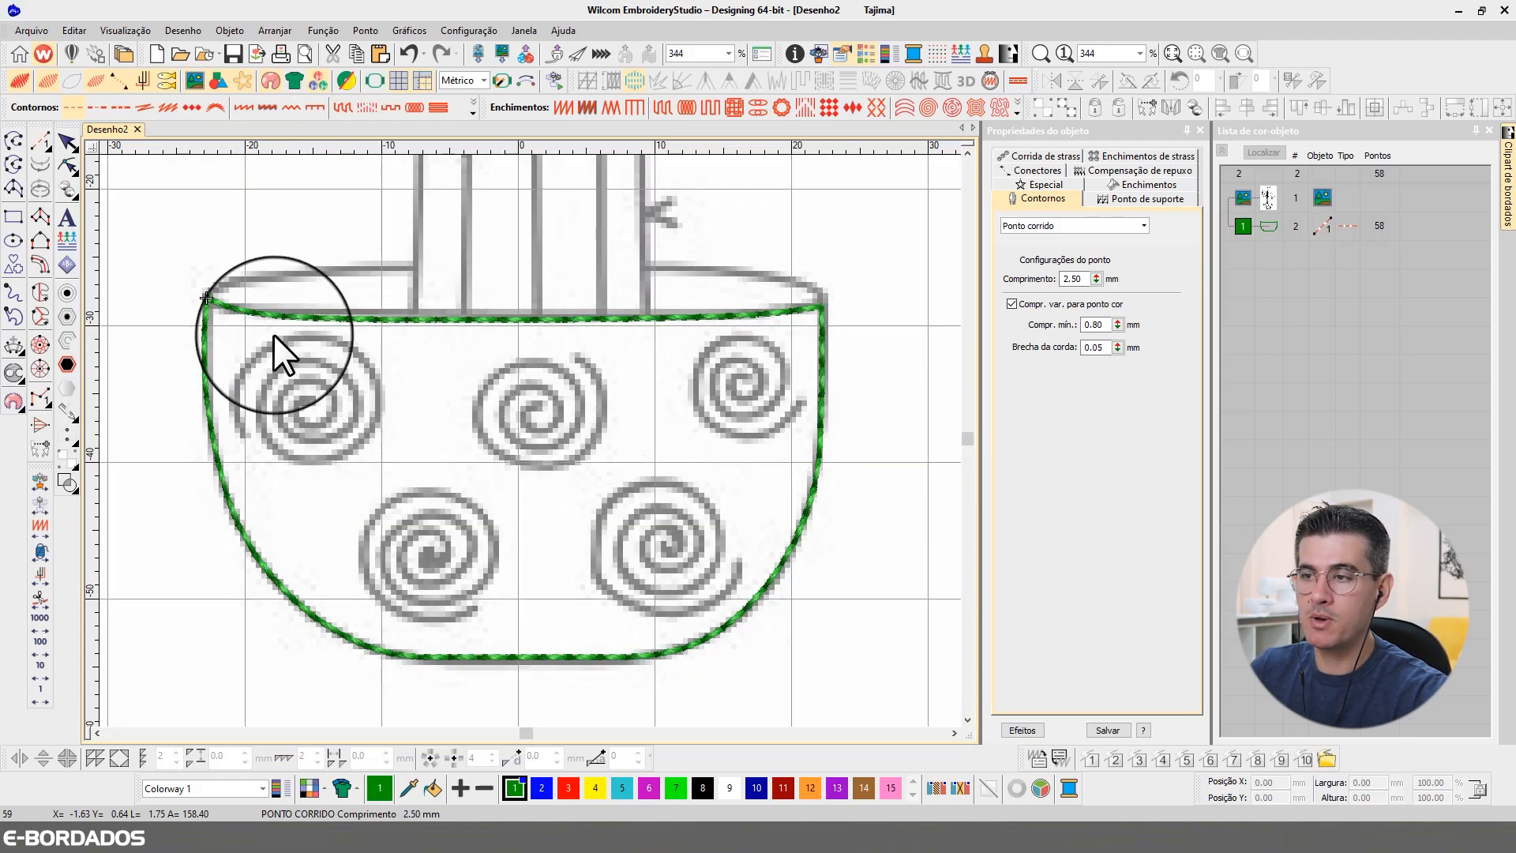
{"action": "key", "text": "d"}
{"action": "key", "text": "d"}
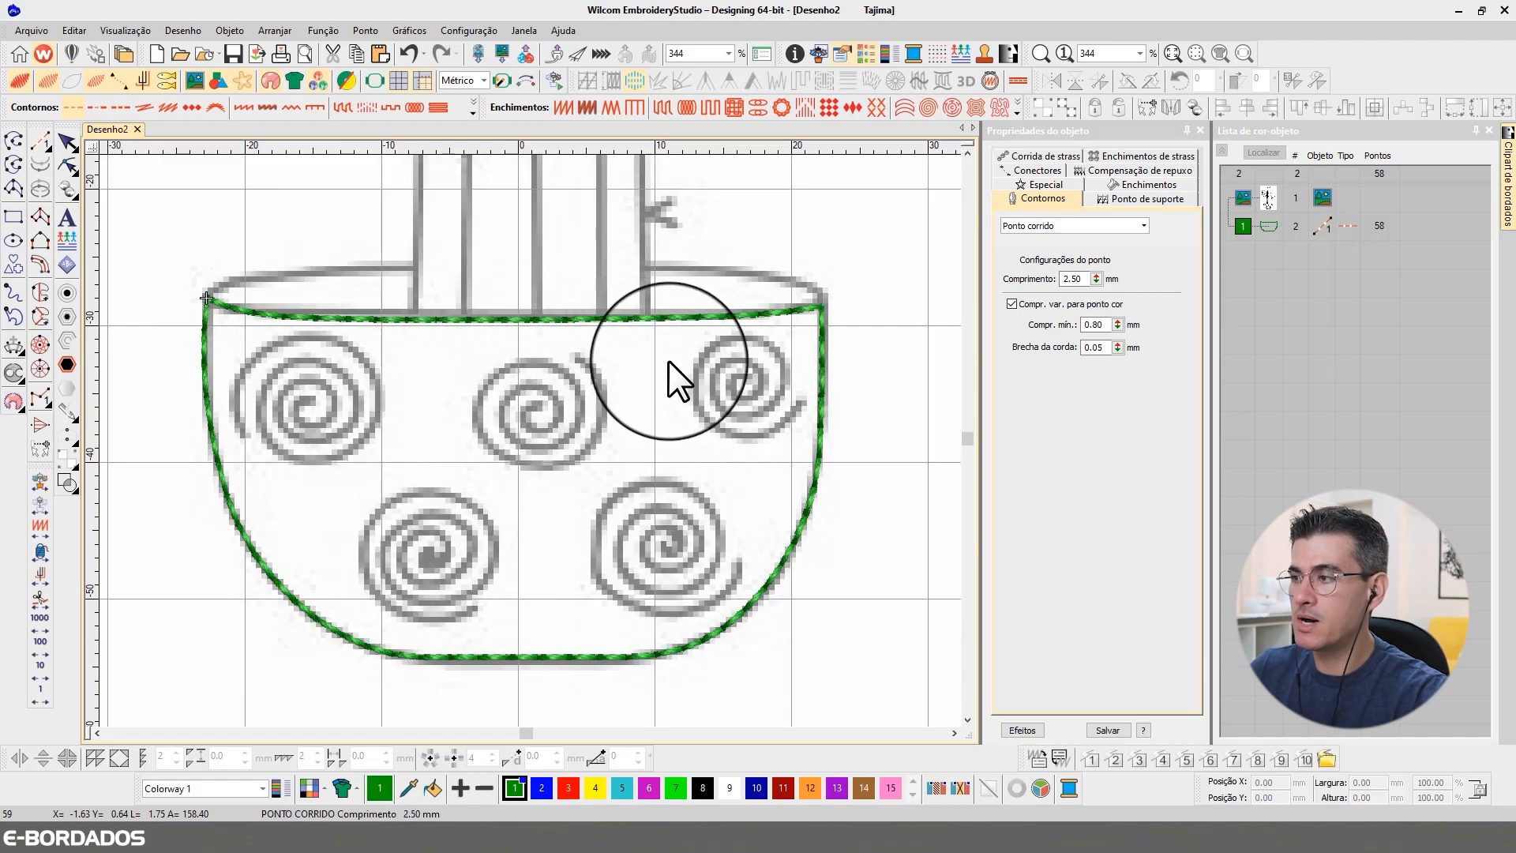
{"action": "key", "text": "d"}
{"action": "key", "text": "d"}
Select the pot outline and locate it from the colour-object list
{"action": "left_click", "coordinate": [459, 320]}
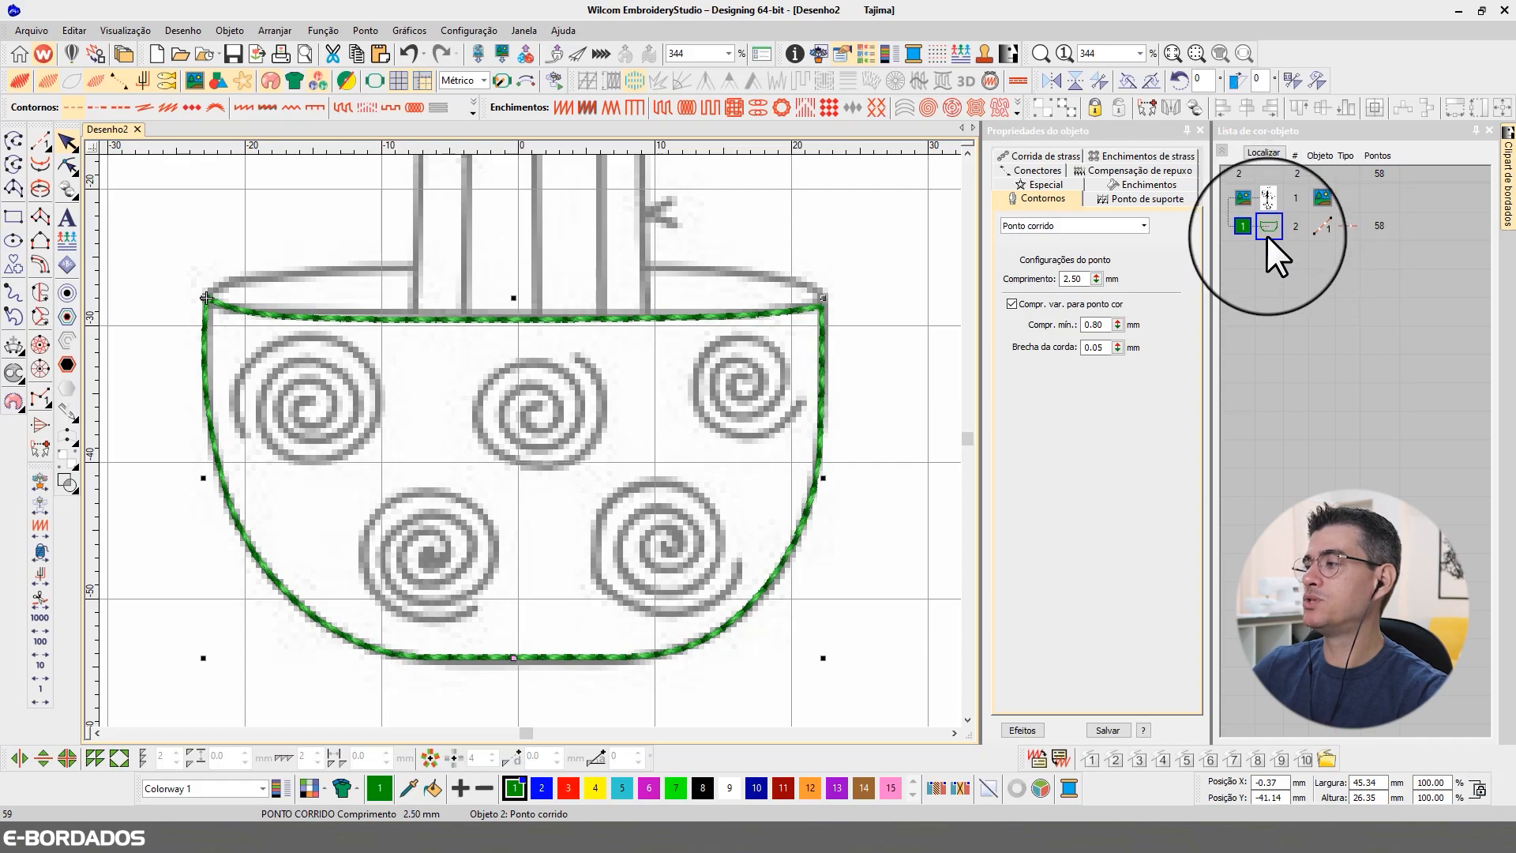
{"action": "left_click", "coordinate": [1264, 154]}
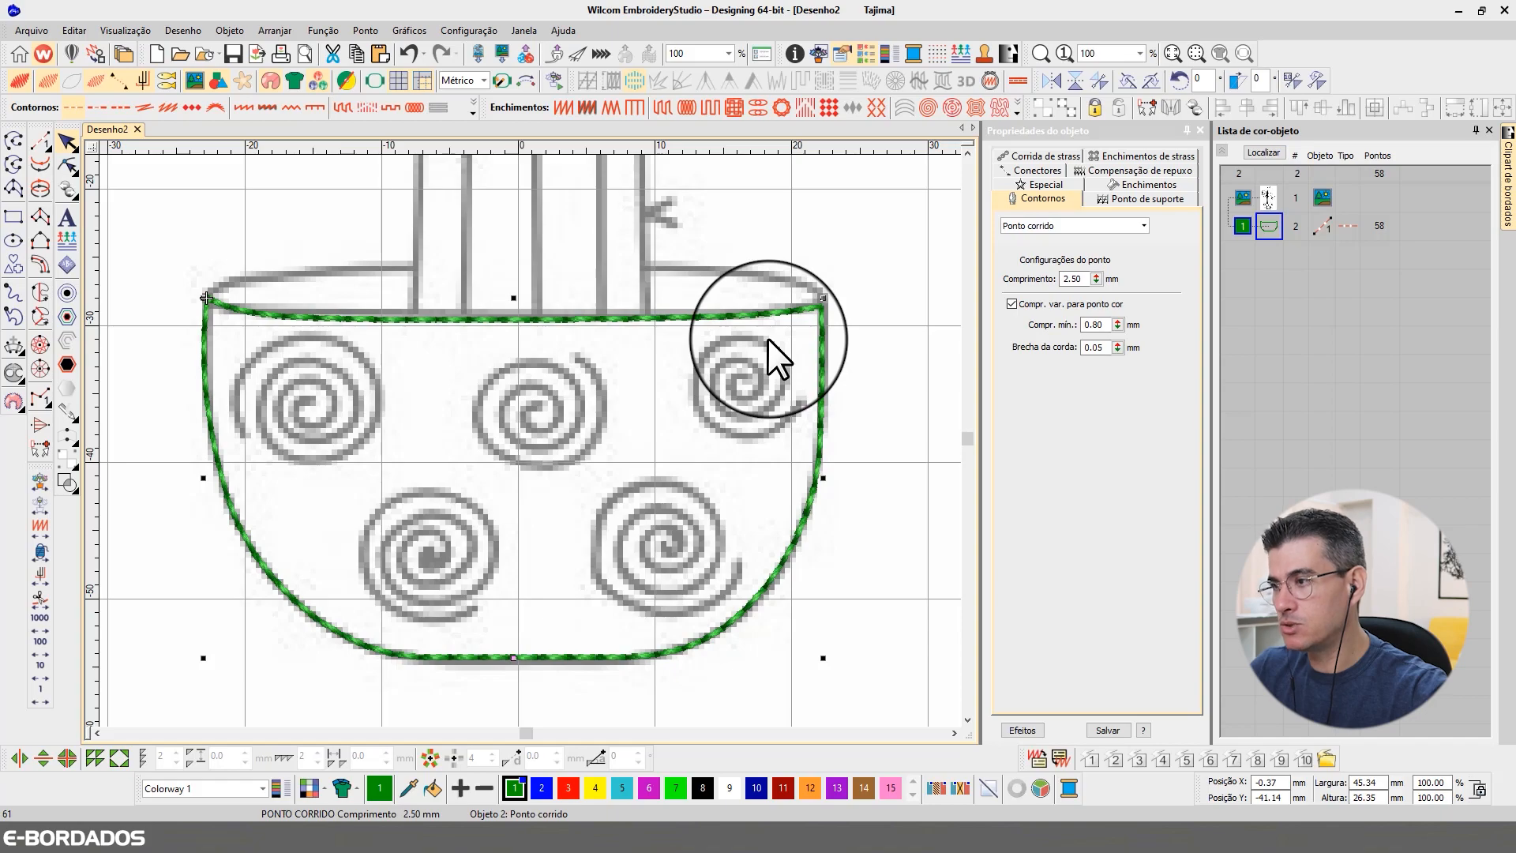
Duplicate the pot outline in place and trace the back rim from its upper-left corner to the trunk as a running-stitch curve about 15 mm wide
{"action": "key", "text": "ctrl+d"}
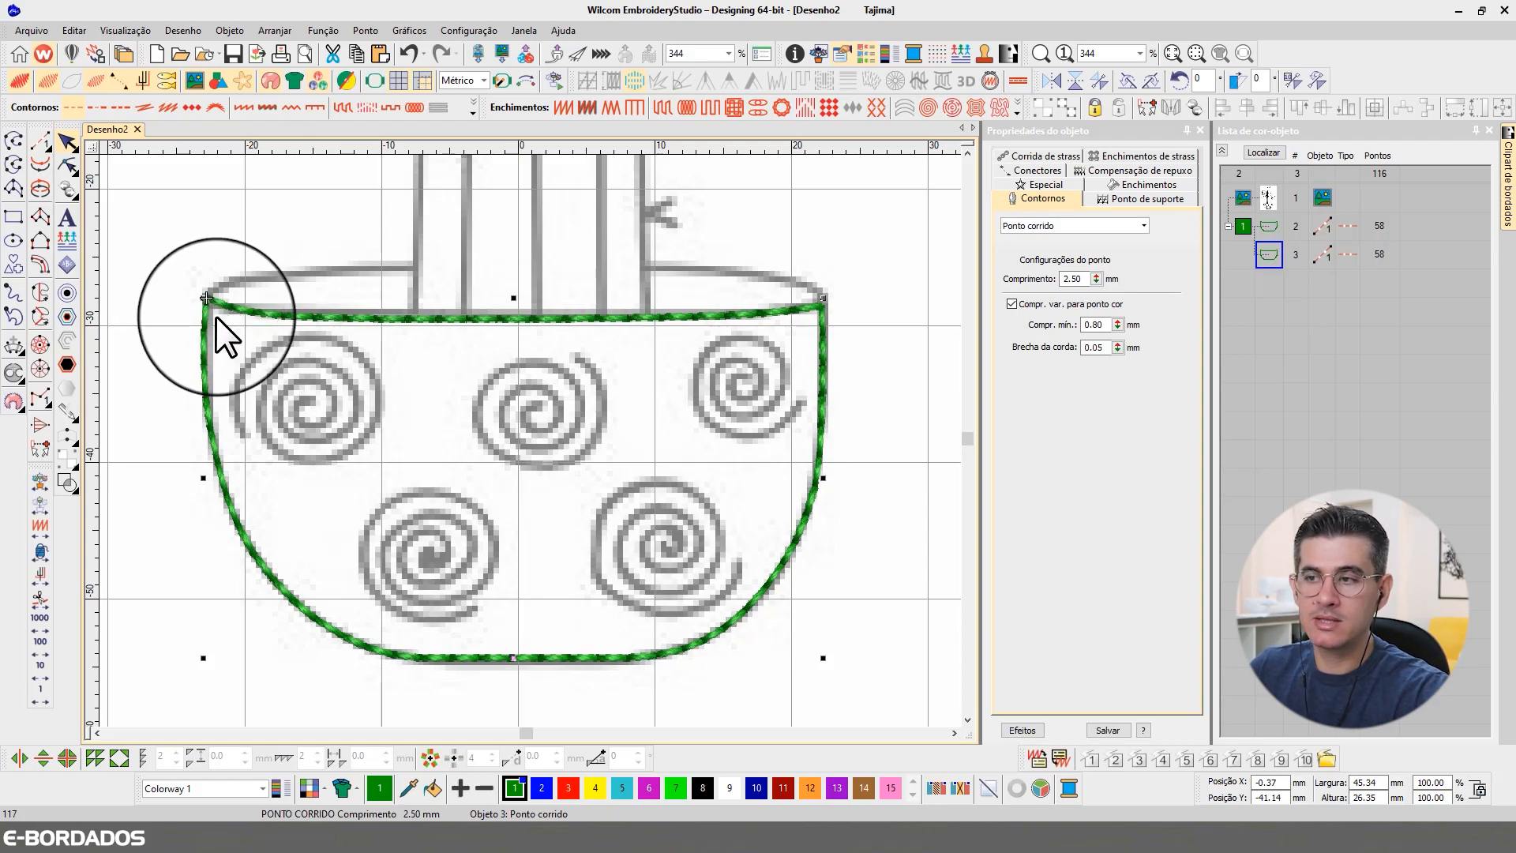
{"action": "left_click", "coordinate": [39, 142]}
{"action": "left_click", "coordinate": [249, 278]}
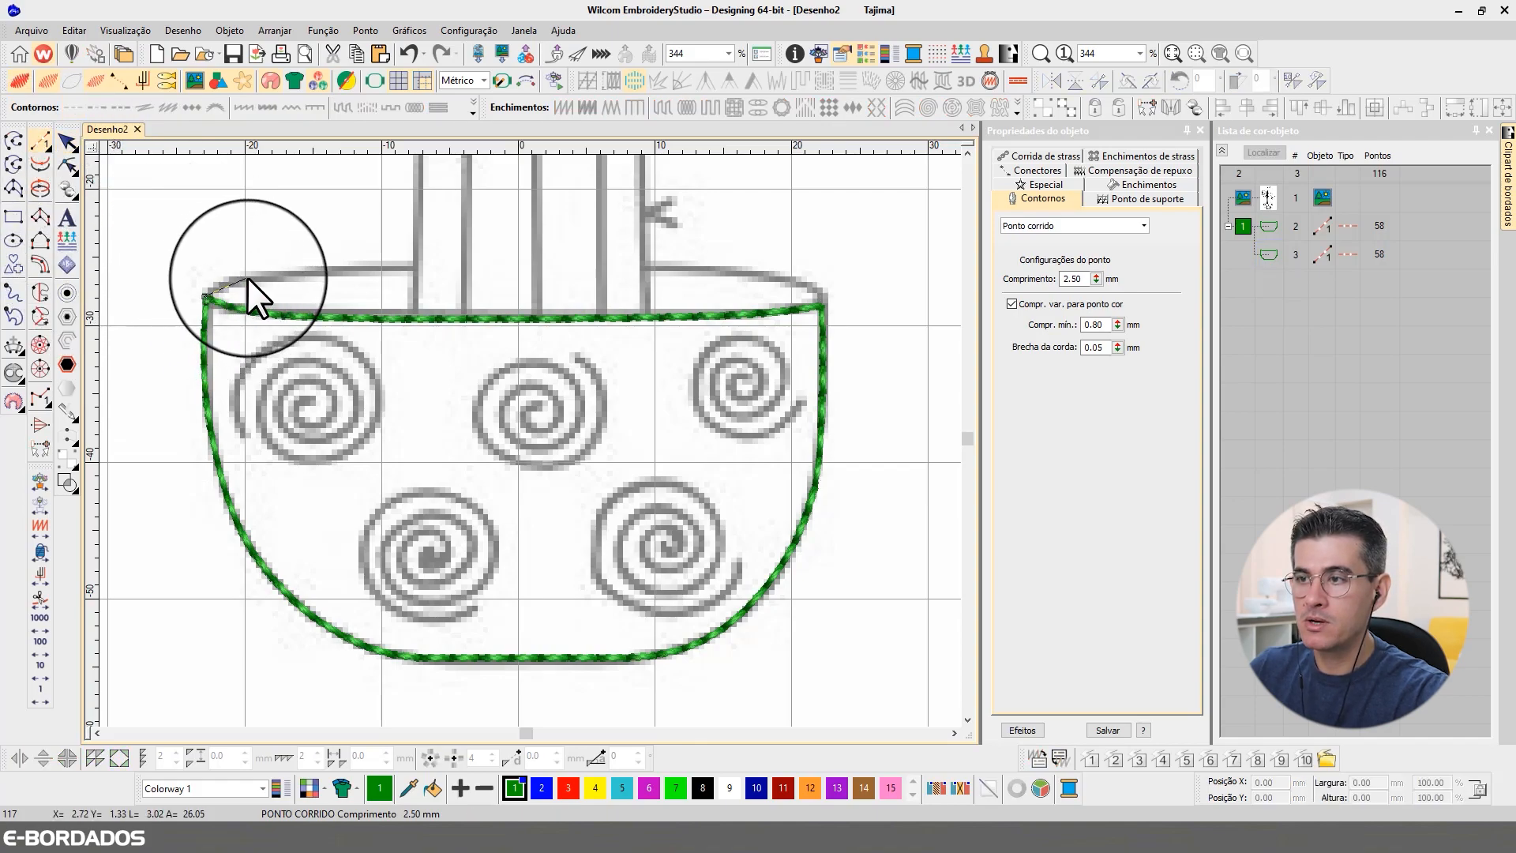
{"action": "left_click", "coordinate": [333, 272]}
{"action": "left_click", "coordinate": [416, 266]}
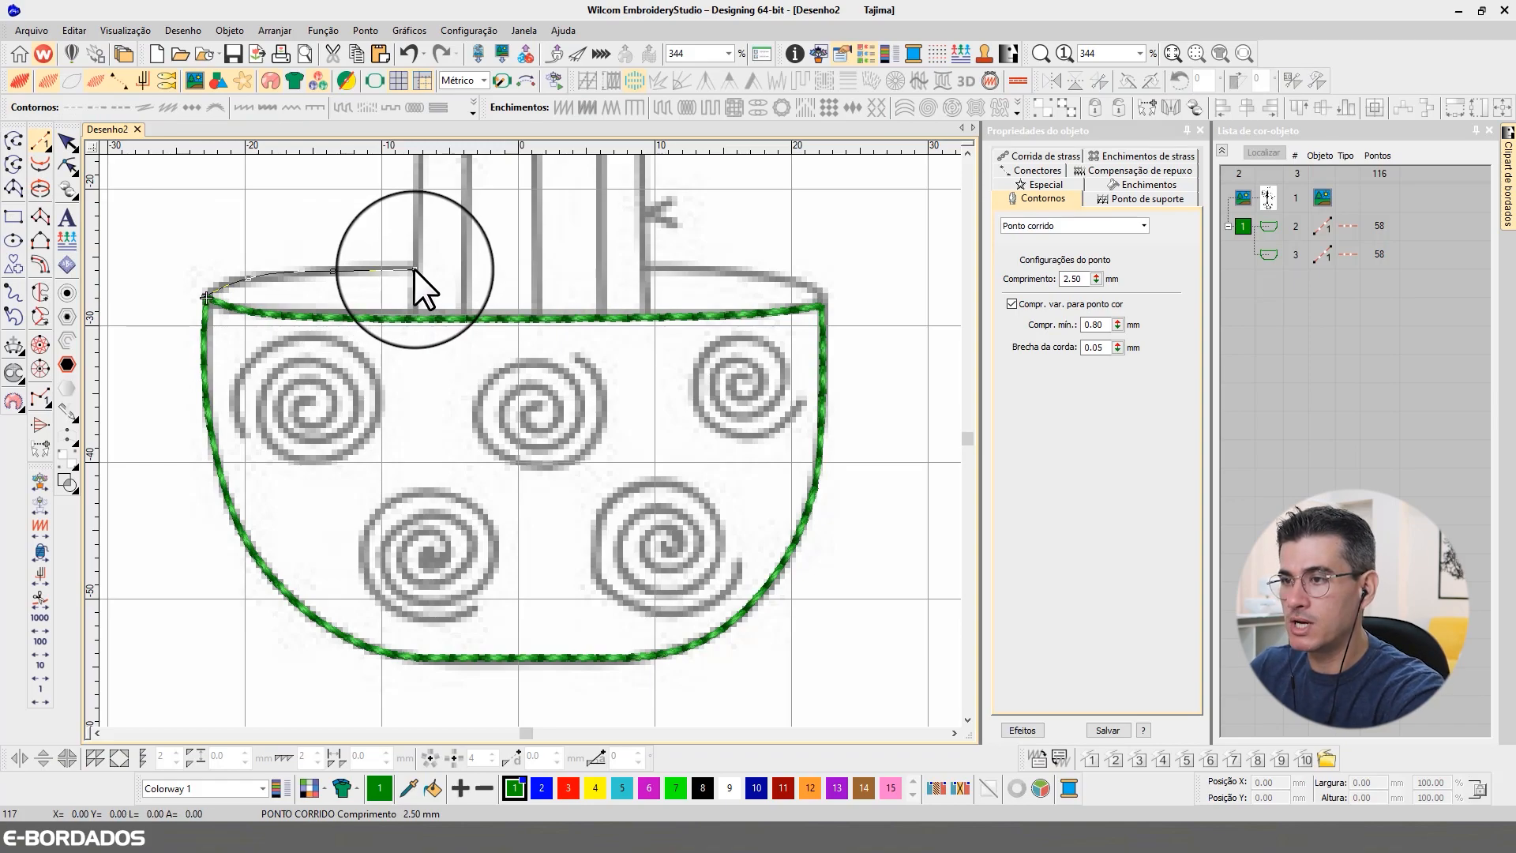
{"action": "left_click", "coordinate": [414, 269]}
{"action": "key", "text": "Return"}
{"action": "left_click", "coordinate": [68, 144]}
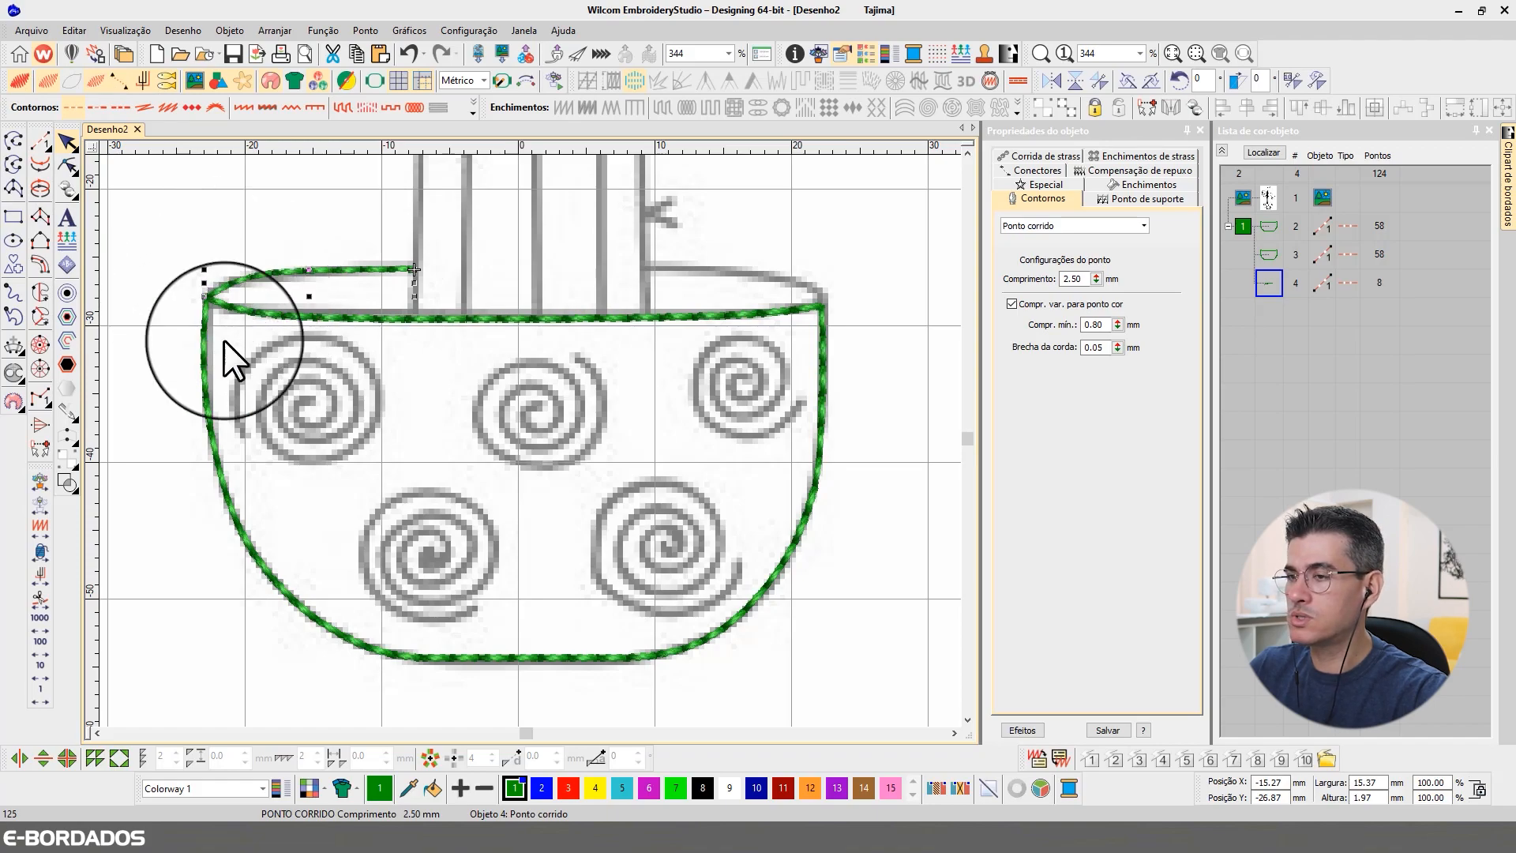
Duplicate the rim curve in place so it is stitched as a double pass, and deselect it
{"action": "key", "text": "ctrl+d"}
{"action": "left_click", "coordinate": [1273, 308]}
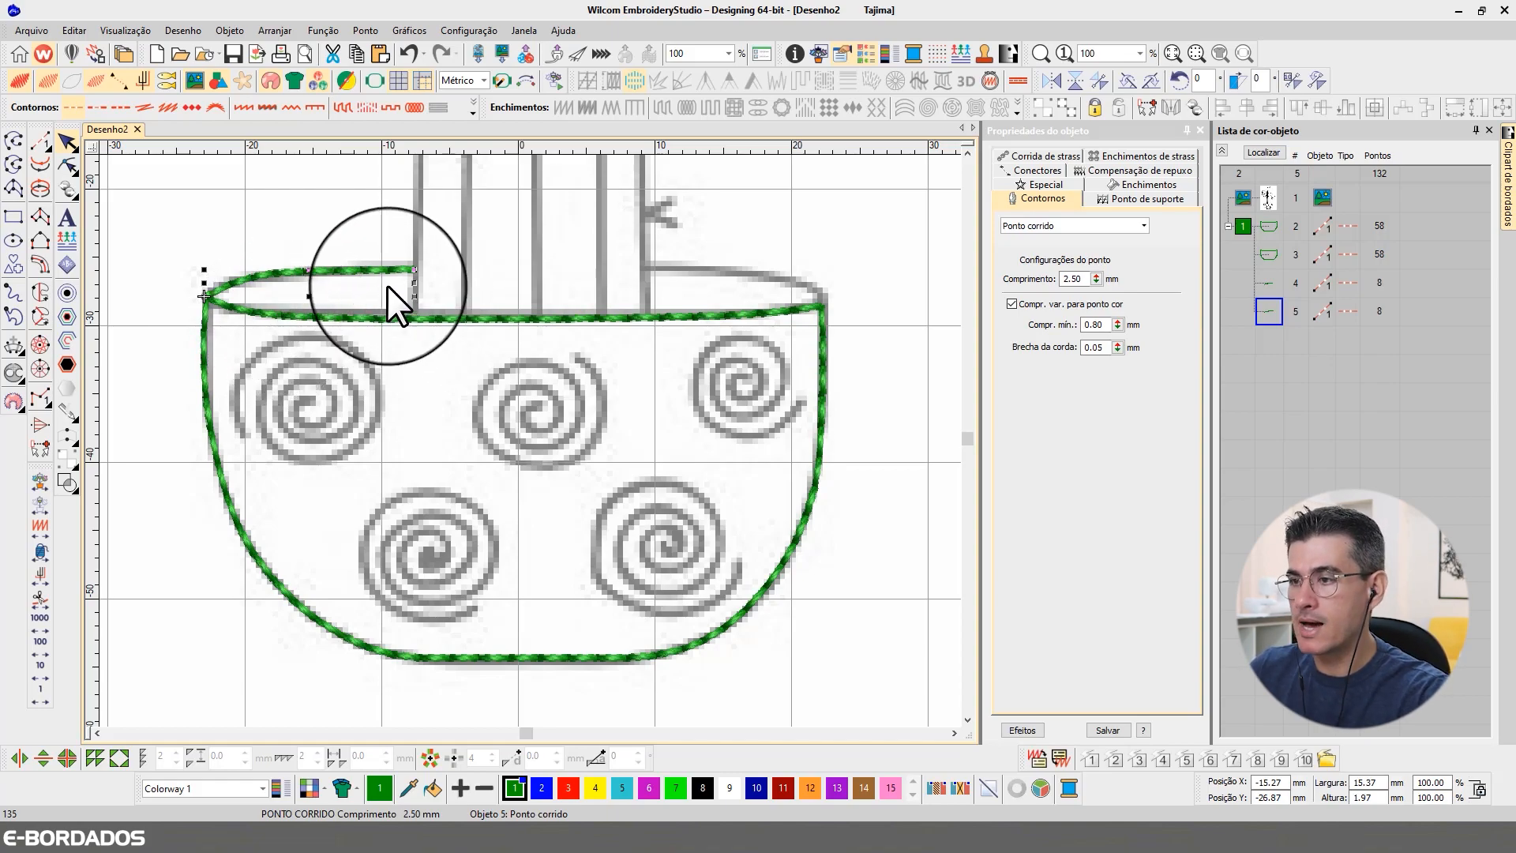
{"action": "key", "text": "Escape"}
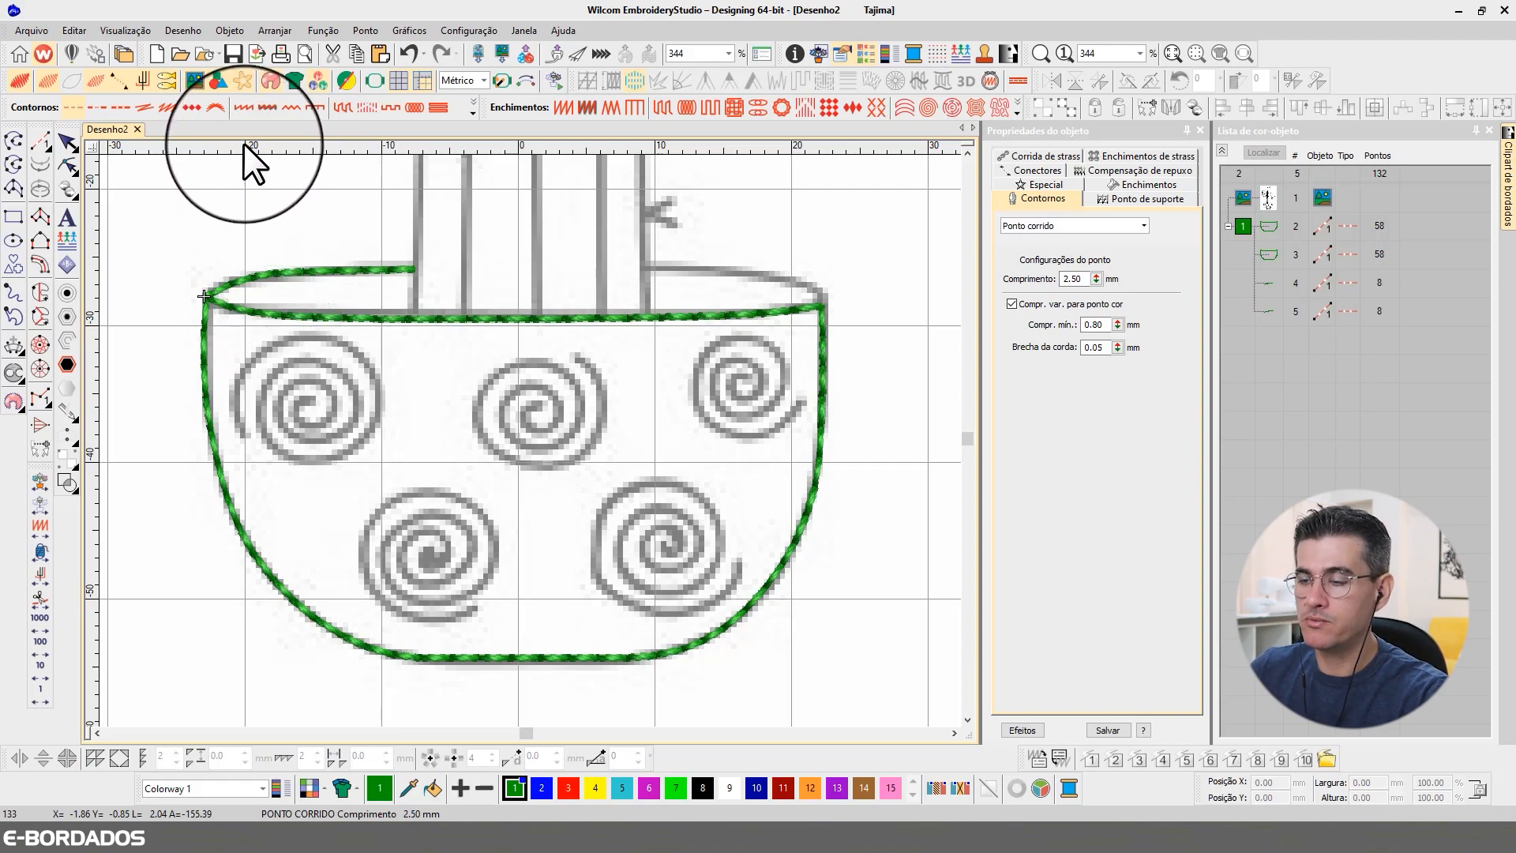
Hide the bitmap and the realistic stitch view, and travel back through the stitches in steps of ten to the start of the design
{"action": "key", "text": "d"}
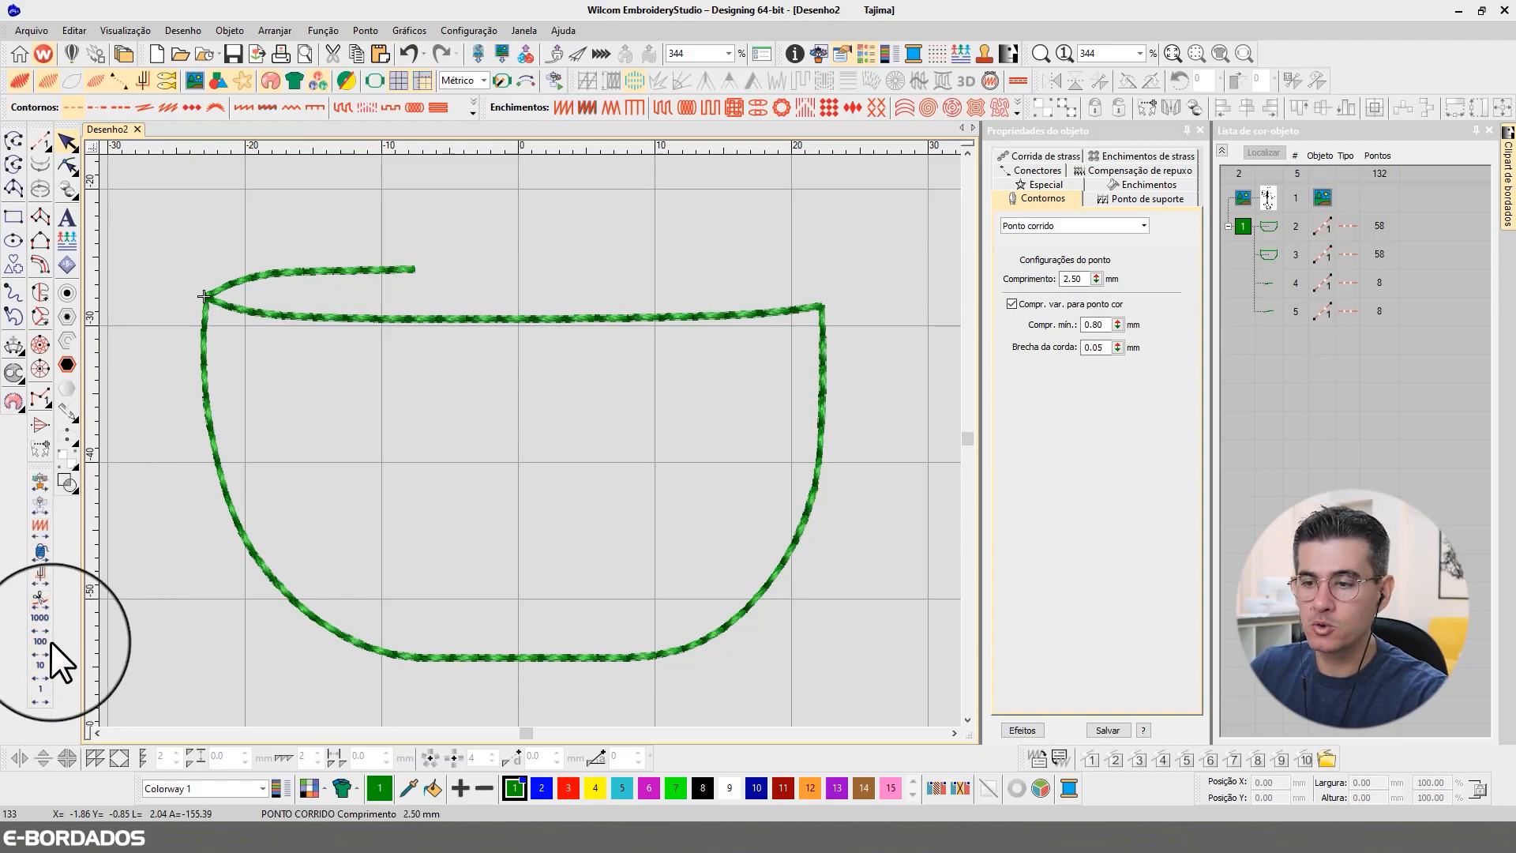
{"action": "key", "text": "t"}
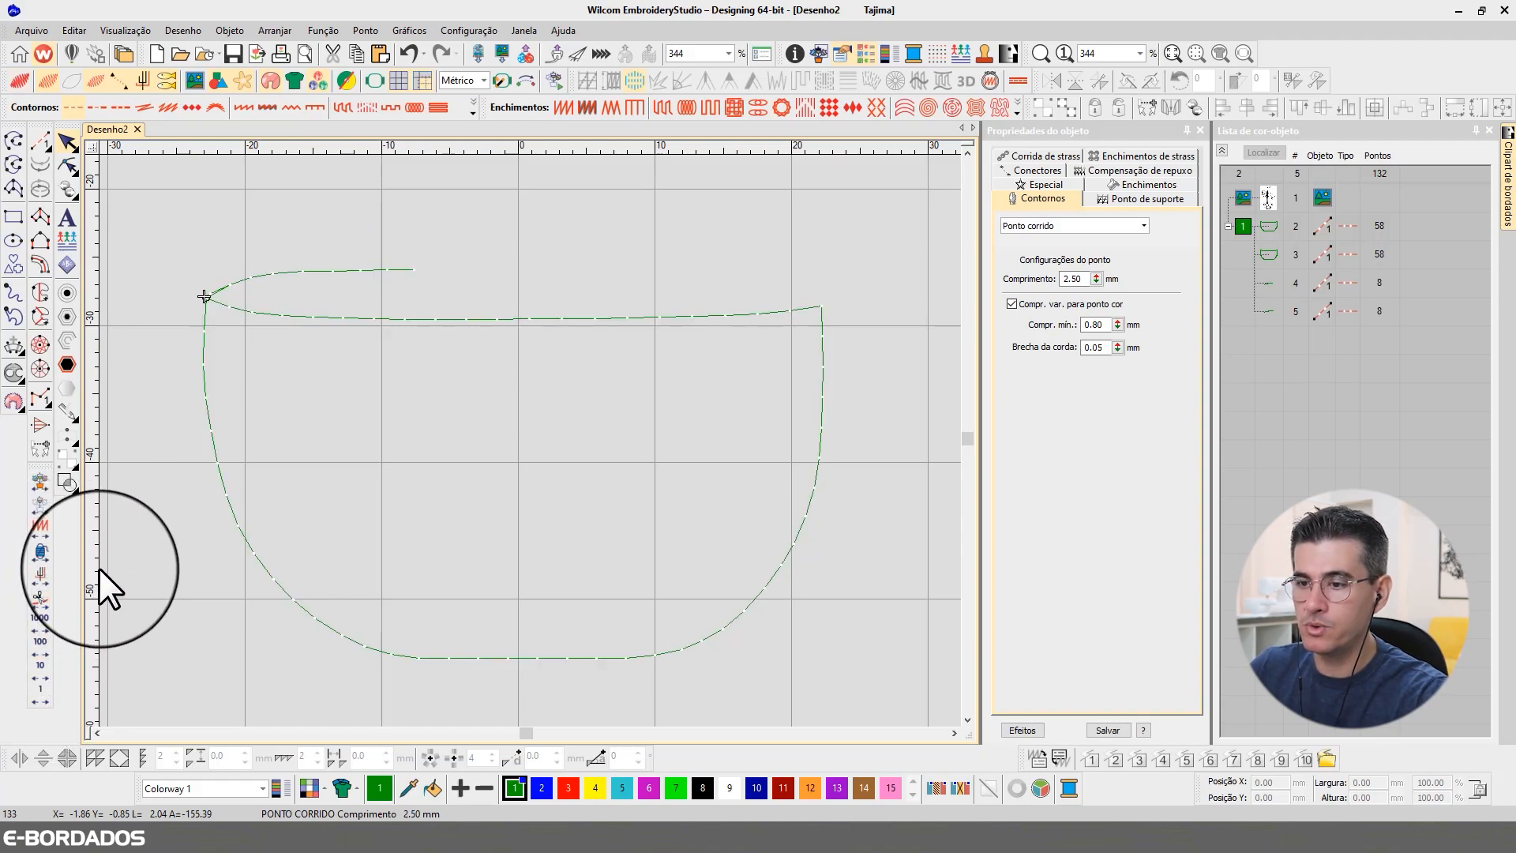
{"action": "left_click", "coordinate": [39, 668]}
{"action": "left_click", "coordinate": [37, 673]}
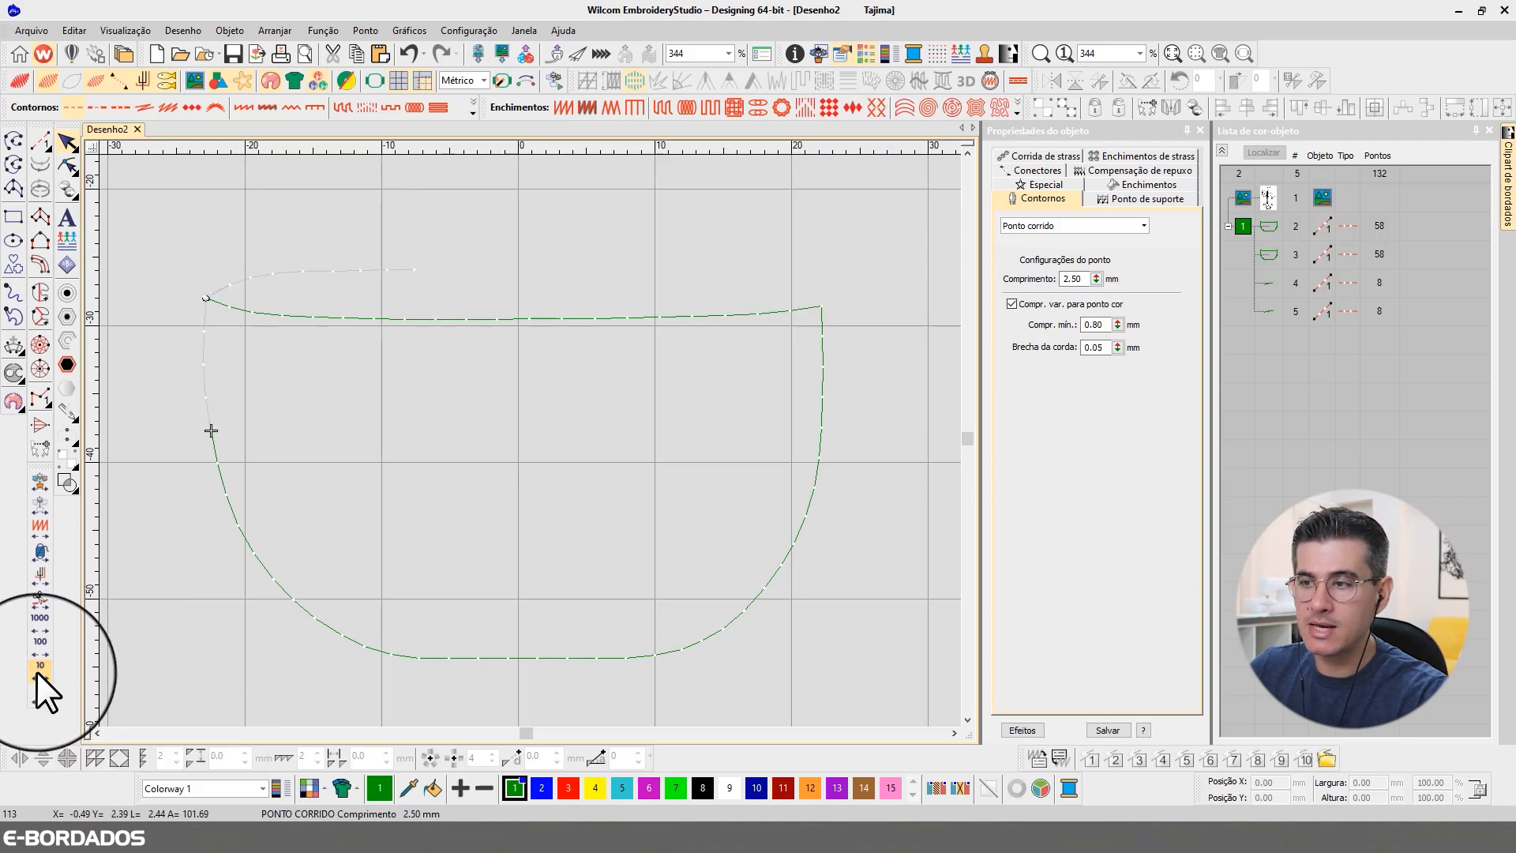
{"action": "left_click", "coordinate": [36, 666]}
{"action": "left_click", "coordinate": [37, 667]}
{"action": "left_click", "coordinate": [36, 666]}
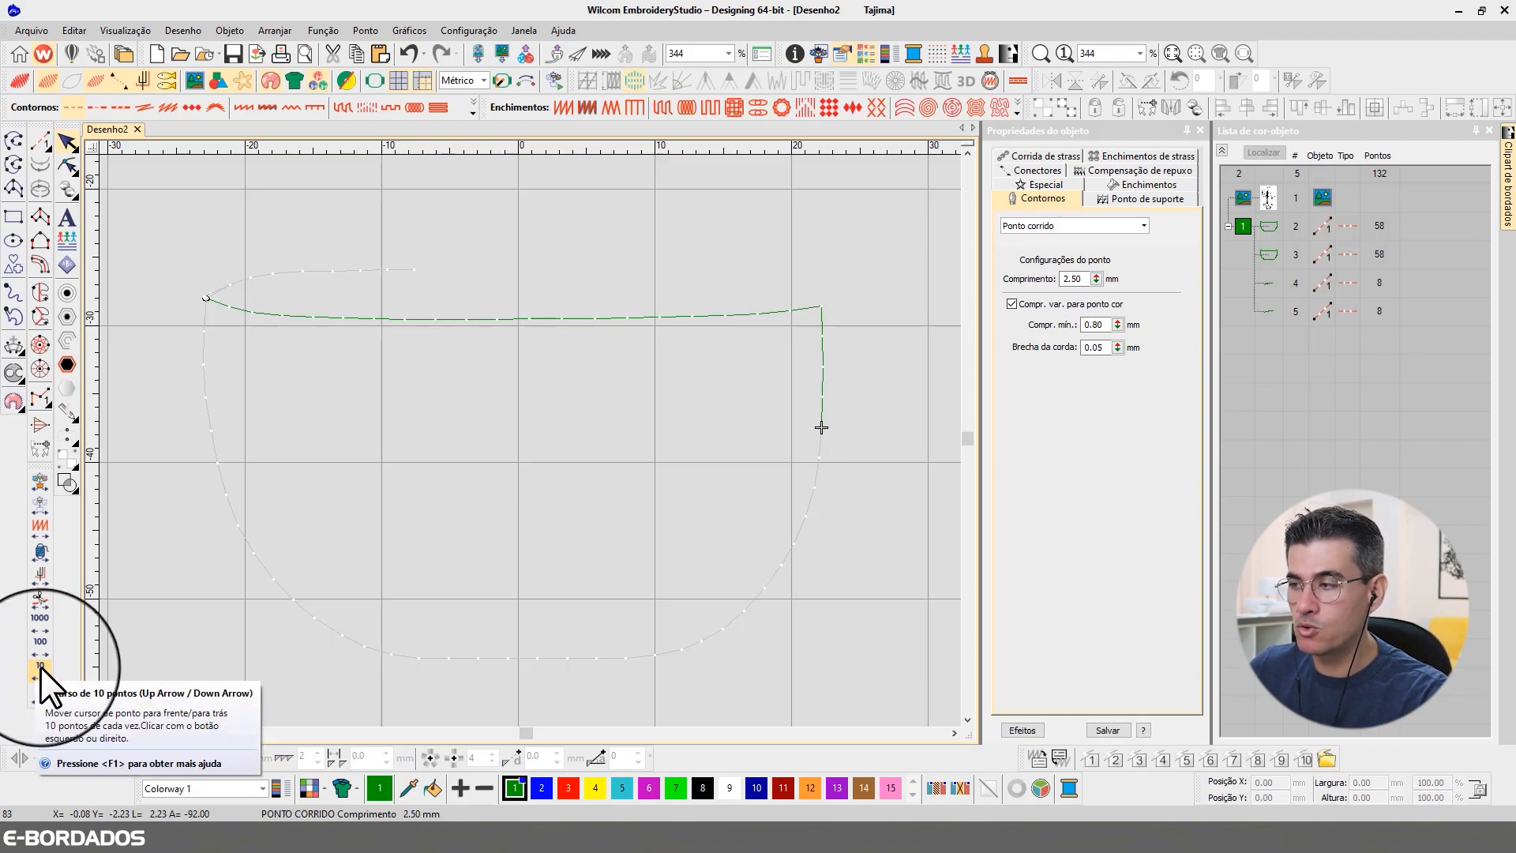
{"action": "left_click", "coordinate": [40, 667]}
{"action": "left_click", "coordinate": [37, 675]}
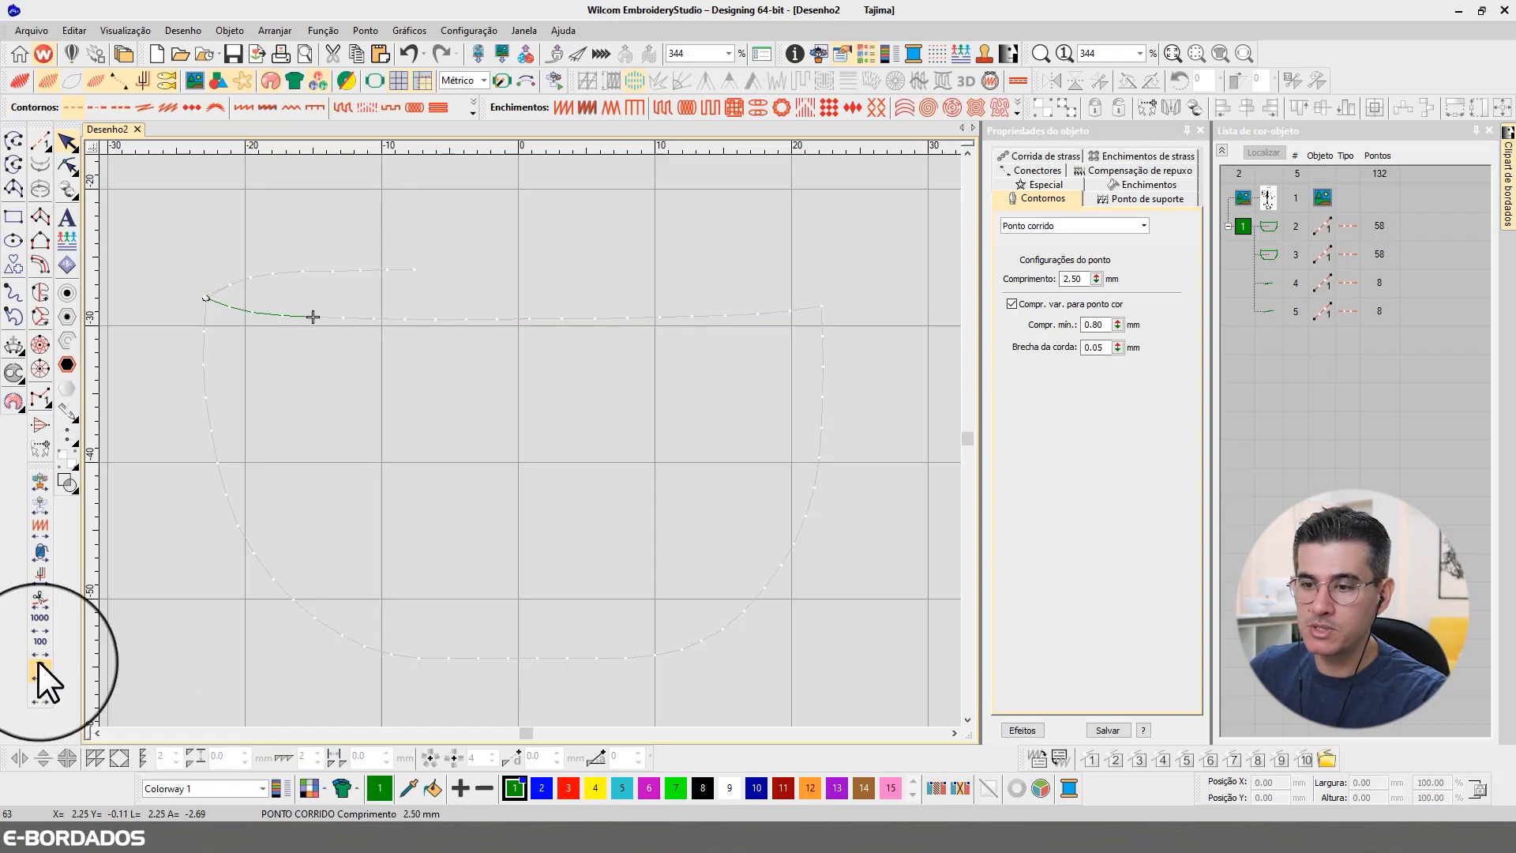
{"action": "left_click", "coordinate": [38, 645]}
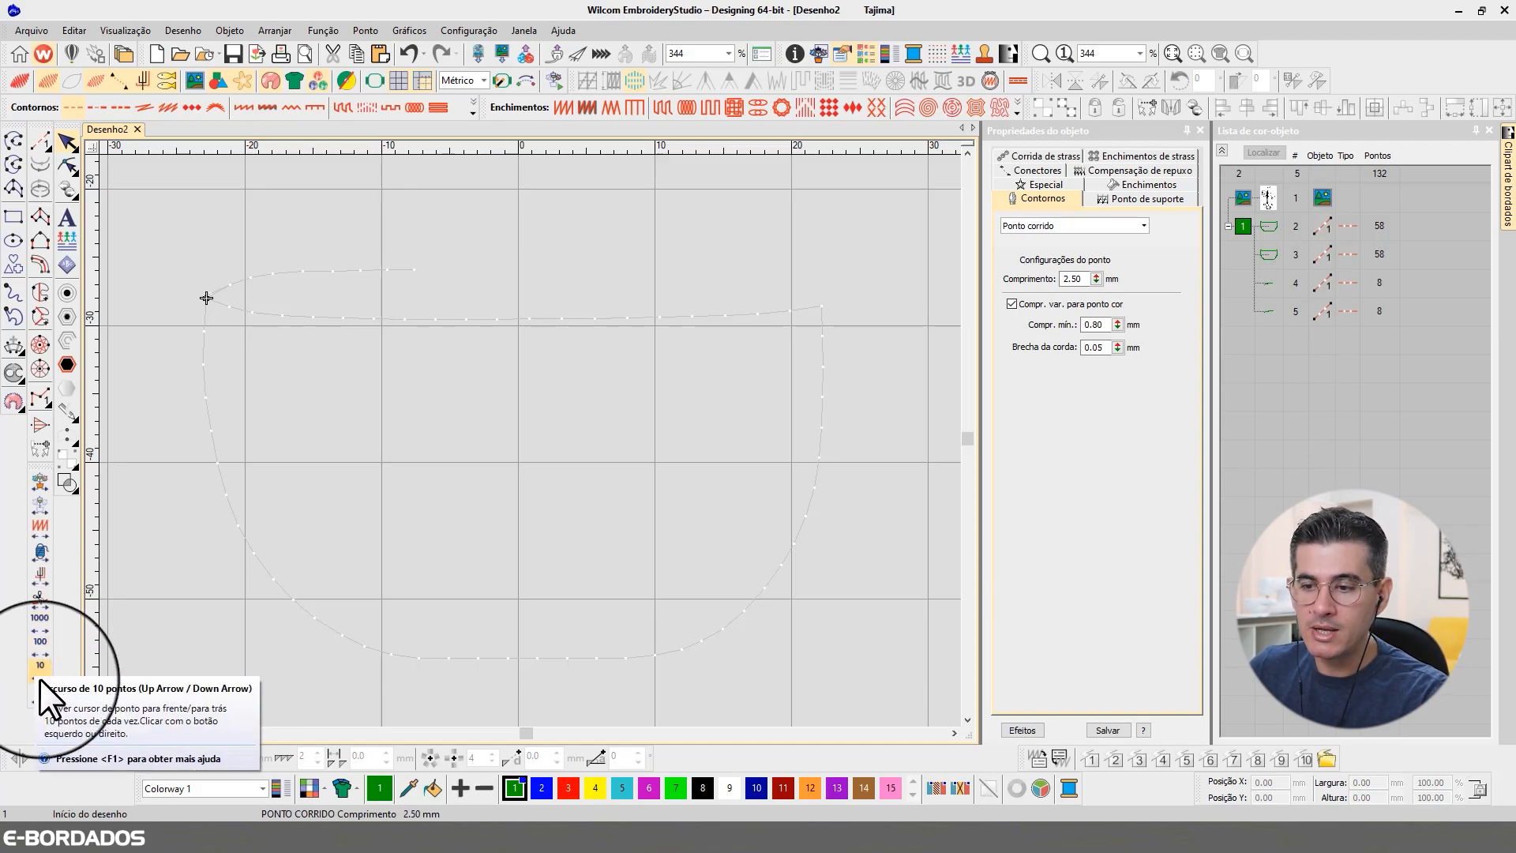
Travel forward stitch by stitch around the first pass of the pot outline to examine its sewing path
{"action": "left_click", "coordinate": [37, 695]}
{"action": "left_click", "coordinate": [37, 695]}
{"action": "left_click", "coordinate": [36, 695]}
{"action": "left_click", "coordinate": [36, 695]}
{"action": "left_click", "coordinate": [36, 695]}
{"action": "left_click", "coordinate": [37, 695]}
{"action": "left_click", "coordinate": [37, 695]}
{"action": "left_click", "coordinate": [36, 695]}
{"action": "left_click", "coordinate": [37, 694]}
{"action": "left_click", "coordinate": [36, 694]}
{"action": "left_click", "coordinate": [36, 694]}
{"action": "left_click", "coordinate": [36, 694]}
{"action": "left_click", "coordinate": [36, 694]}
{"action": "left_click", "coordinate": [37, 694]}
{"action": "left_click", "coordinate": [37, 694]}
{"action": "left_click", "coordinate": [37, 694]}
{"action": "left_click", "coordinate": [36, 695]}
{"action": "left_click", "coordinate": [37, 694]}
{"action": "left_click", "coordinate": [37, 694]}
{"action": "left_click", "coordinate": [36, 694]}
{"action": "left_click", "coordinate": [36, 694]}
{"action": "left_click", "coordinate": [36, 694]}
{"action": "left_click", "coordinate": [37, 694]}
{"action": "left_click", "coordinate": [36, 694]}
{"action": "left_click", "coordinate": [36, 694]}
{"action": "left_click", "coordinate": [37, 695]}
{"action": "left_click", "coordinate": [37, 694]}
{"action": "left_click", "coordinate": [36, 694]}
{"action": "left_click", "coordinate": [37, 694]}
{"action": "left_click", "coordinate": [36, 695]}
{"action": "left_click", "coordinate": [37, 694]}
{"action": "left_click", "coordinate": [36, 694]}
{"action": "left_click", "coordinate": [37, 694]}
{"action": "left_click", "coordinate": [36, 694]}
{"action": "left_click", "coordinate": [36, 694]}
{"action": "left_click", "coordinate": [37, 694]}
{"action": "left_click", "coordinate": [36, 694]}
{"action": "left_click", "coordinate": [36, 694]}
{"action": "left_click", "coordinate": [36, 694]}
{"action": "left_click", "coordinate": [36, 694]}
{"action": "left_click", "coordinate": [37, 694]}
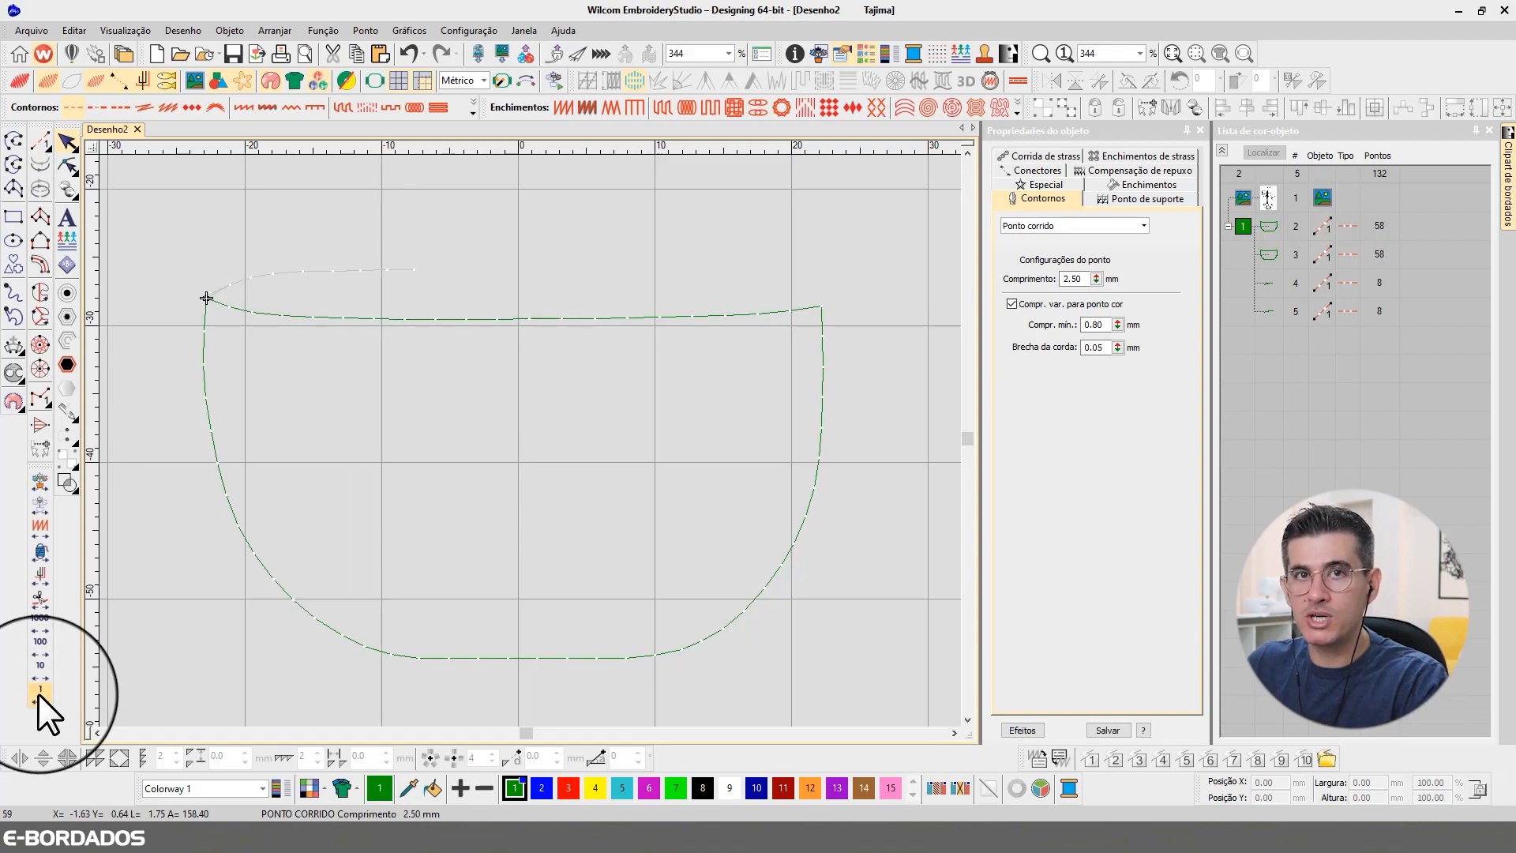
Travel forward through the duplicate pot outline and both rim curves to the last stitch, and redisplay the cactus bitmap
{"action": "left_click", "coordinate": [40, 697]}
{"action": "left_click", "coordinate": [40, 696]}
{"action": "left_click", "coordinate": [39, 697]}
{"action": "left_click", "coordinate": [40, 698]}
{"action": "left_click", "coordinate": [40, 698]}
{"action": "left_click", "coordinate": [39, 699]}
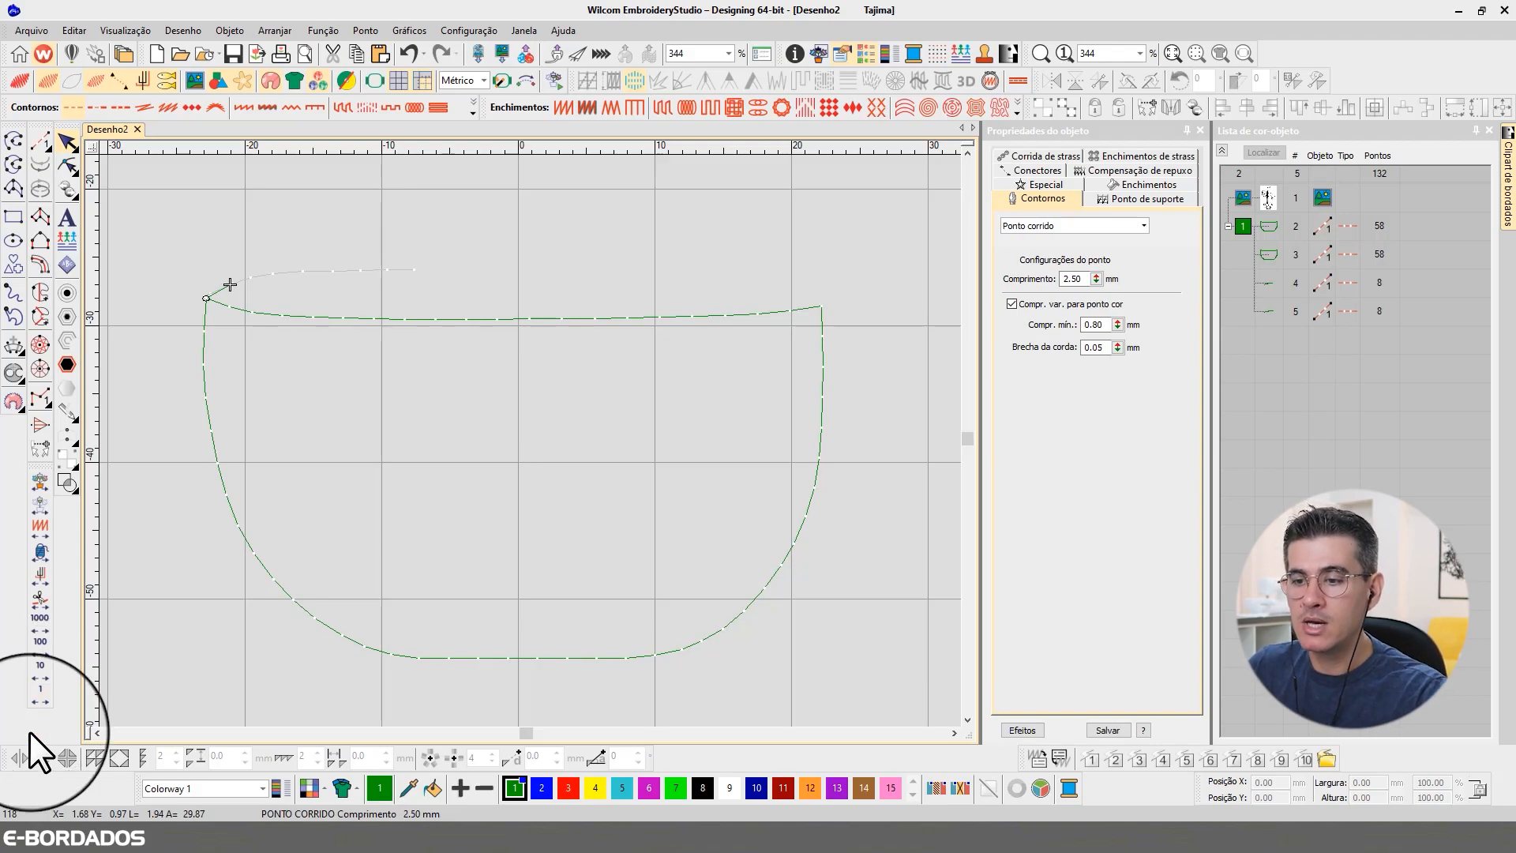
{"action": "left_click", "coordinate": [37, 694]}
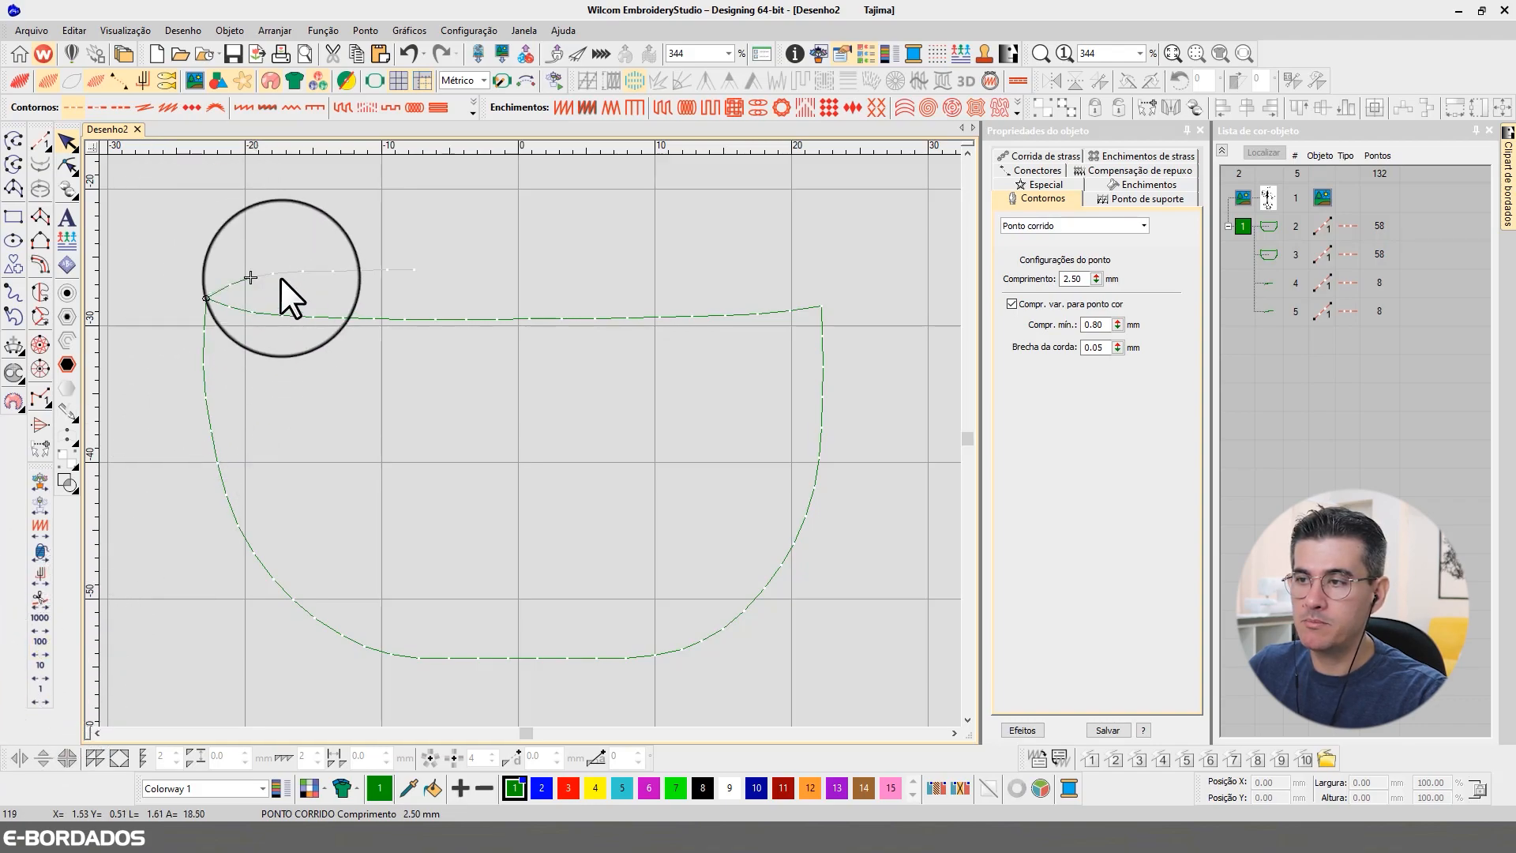
{"action": "left_click", "coordinate": [45, 694]}
{"action": "left_click", "coordinate": [45, 694]}
{"action": "left_click", "coordinate": [45, 694]}
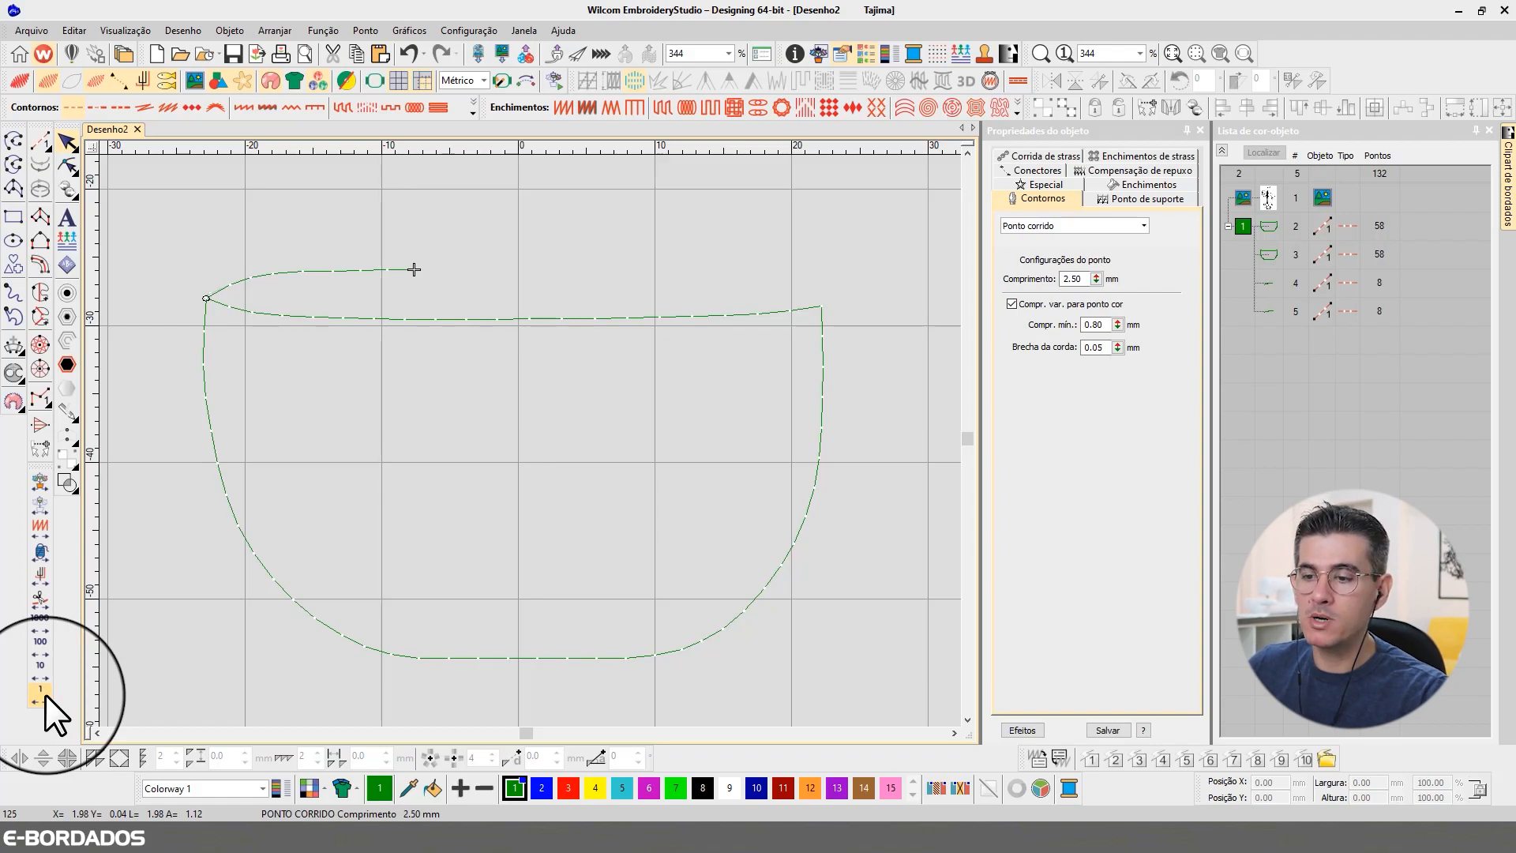
{"action": "left_click", "coordinate": [45, 694]}
{"action": "left_click", "coordinate": [45, 694]}
{"action": "left_click", "coordinate": [45, 694]}
{"action": "left_click", "coordinate": [45, 694]}
{"action": "left_click", "coordinate": [45, 694]}
{"action": "left_click", "coordinate": [46, 694]}
{"action": "left_click", "coordinate": [45, 694]}
{"action": "left_click", "coordinate": [45, 694]}
{"action": "left_click", "coordinate": [45, 694]}
{"action": "left_click", "coordinate": [45, 694]}
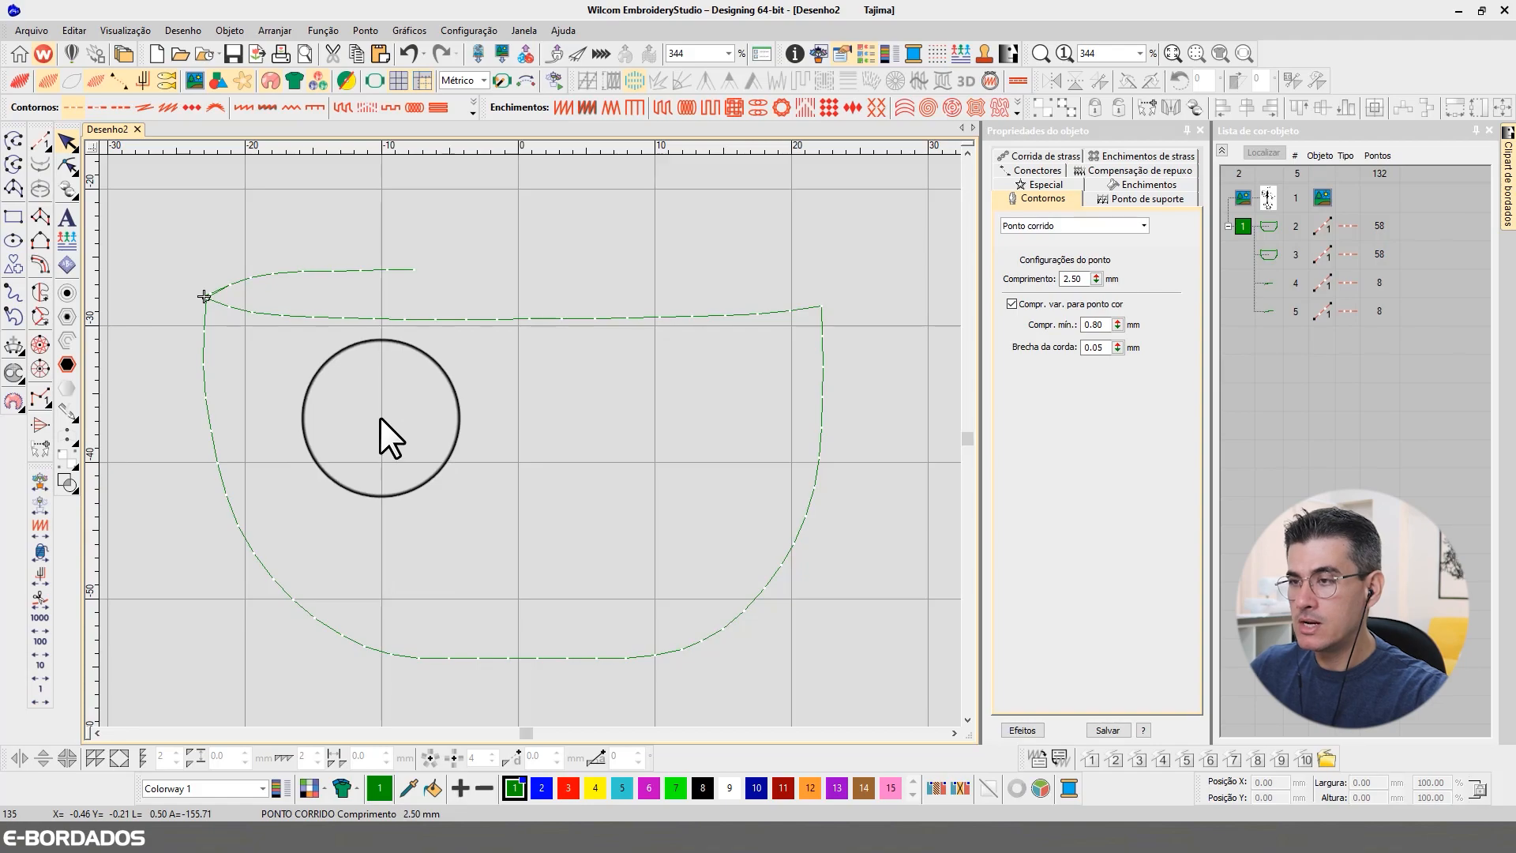
{"action": "left_click", "coordinate": [194, 81]}
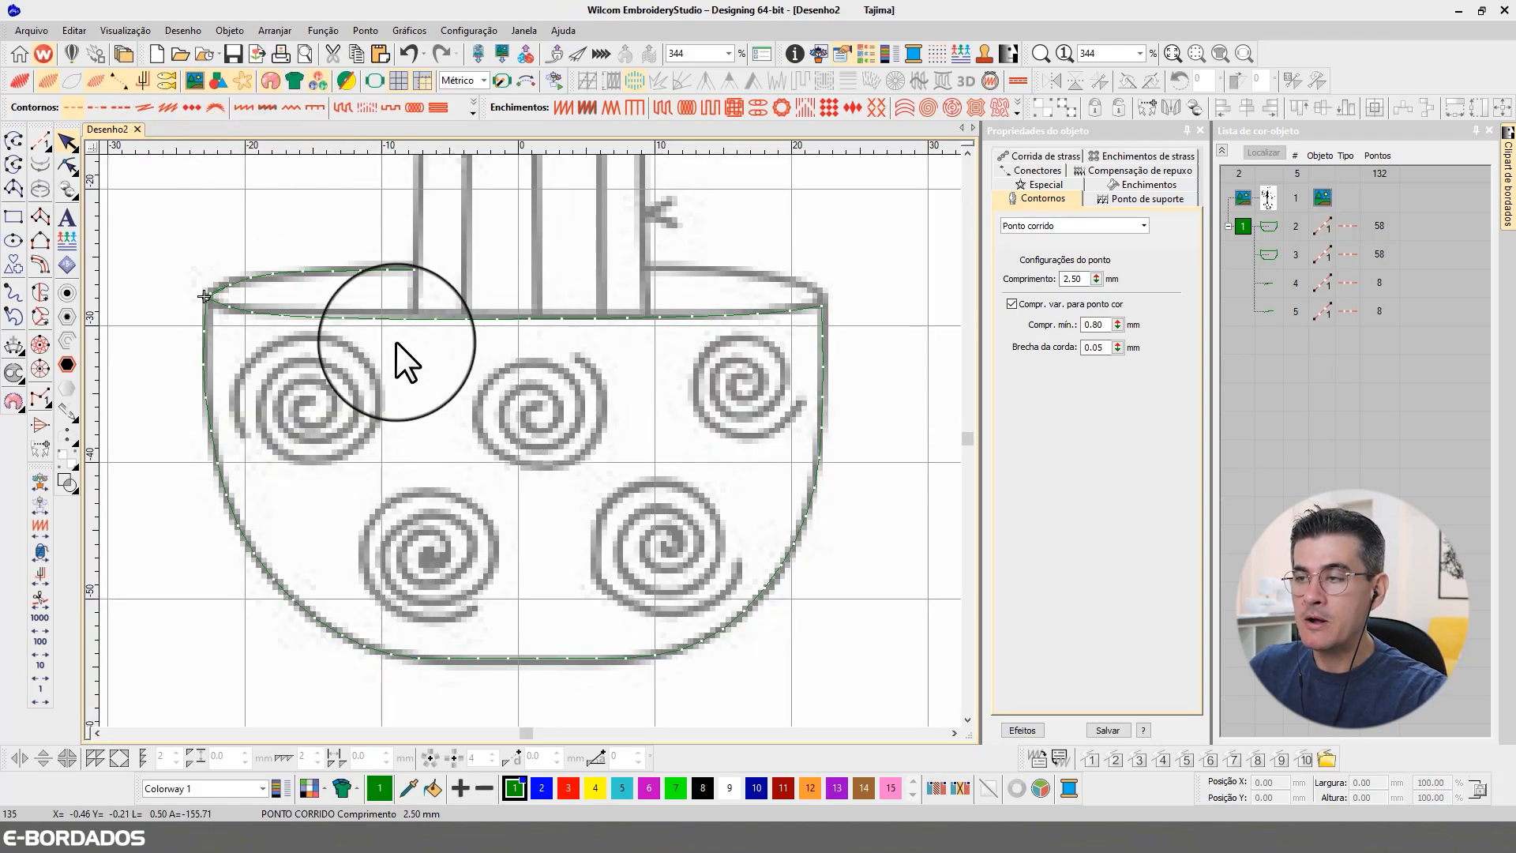
Trace the trunk's left edge in running stitch from the pot's front rim up to the lowest left branch
{"action": "left_click", "coordinate": [968, 152]}
{"action": "left_click", "coordinate": [968, 152]}
{"action": "left_click", "coordinate": [40, 142]}
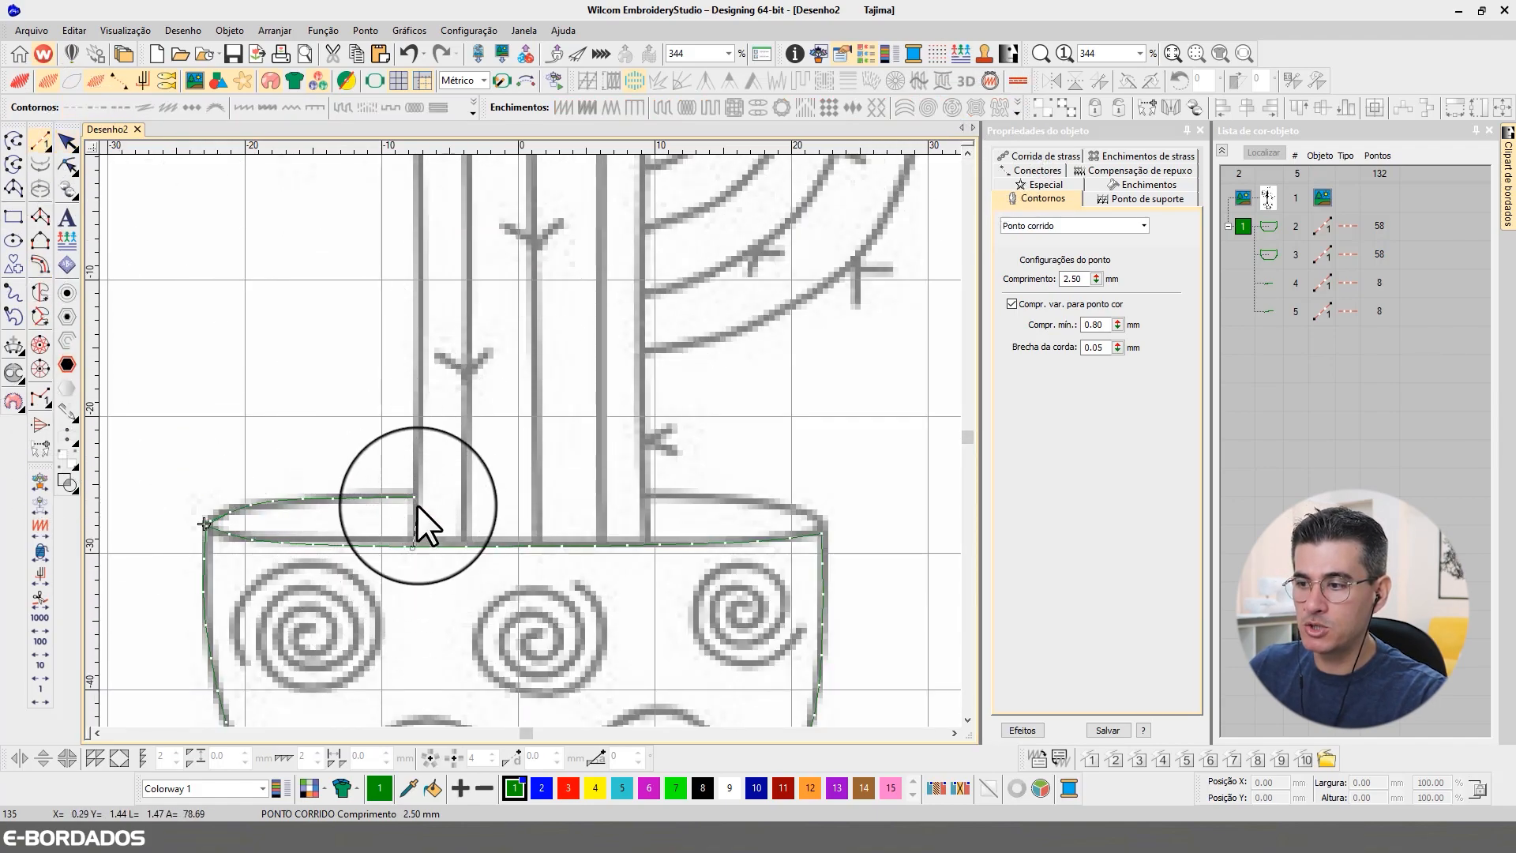
{"action": "left_click", "coordinate": [417, 436]}
{"action": "left_click", "coordinate": [418, 251]}
{"action": "key", "text": "c"}
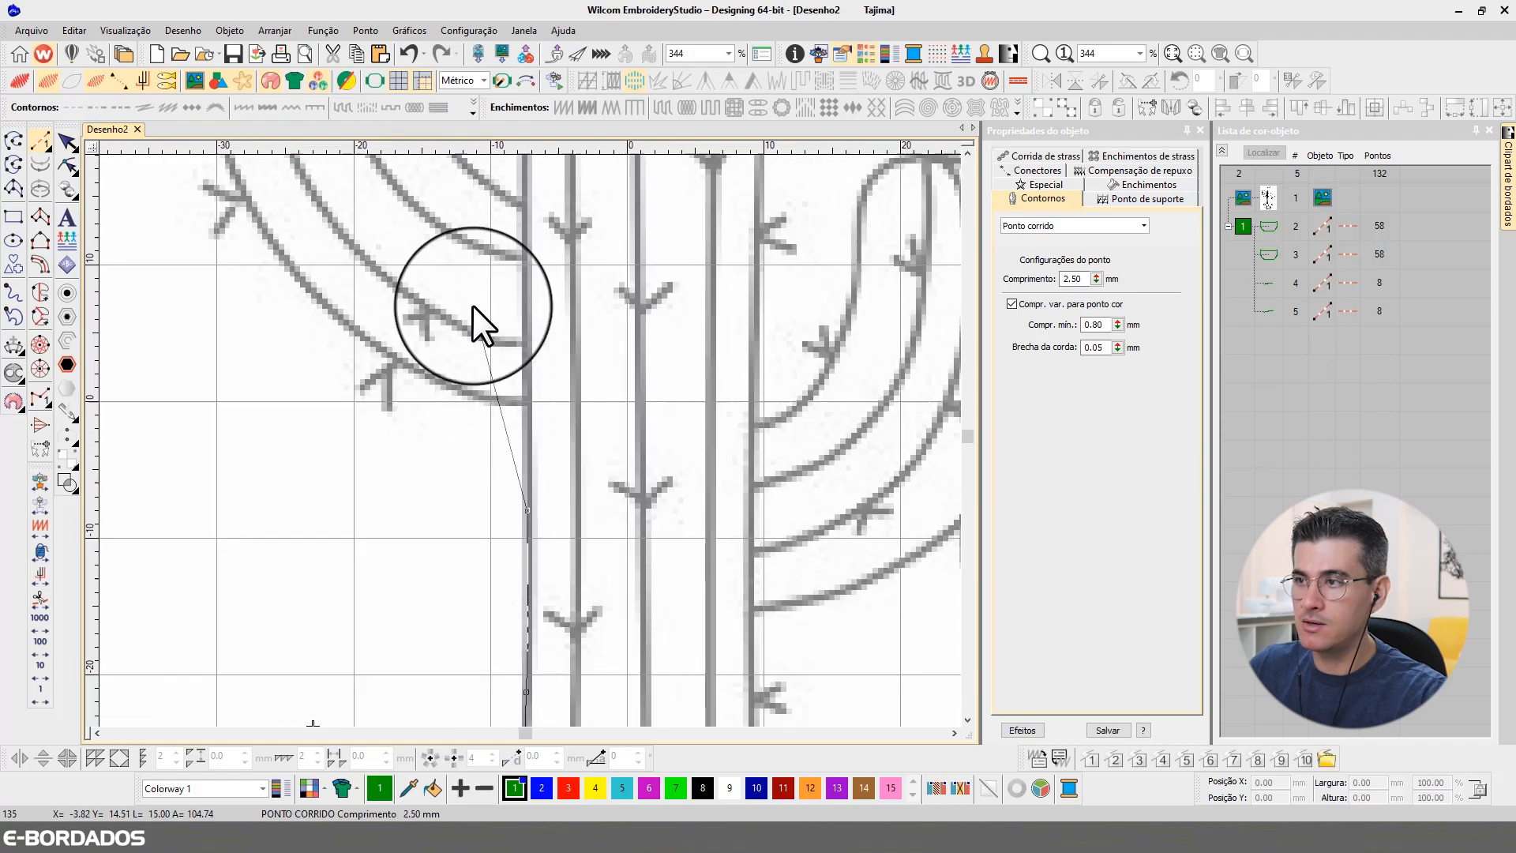
{"action": "left_click", "coordinate": [527, 396]}
{"action": "key", "text": "Return"}
Inspect the connector from the rim to the trunk line with the bitmap hidden, undo the trunk line and redisplay the bitmap
{"action": "left_click", "coordinate": [967, 719]}
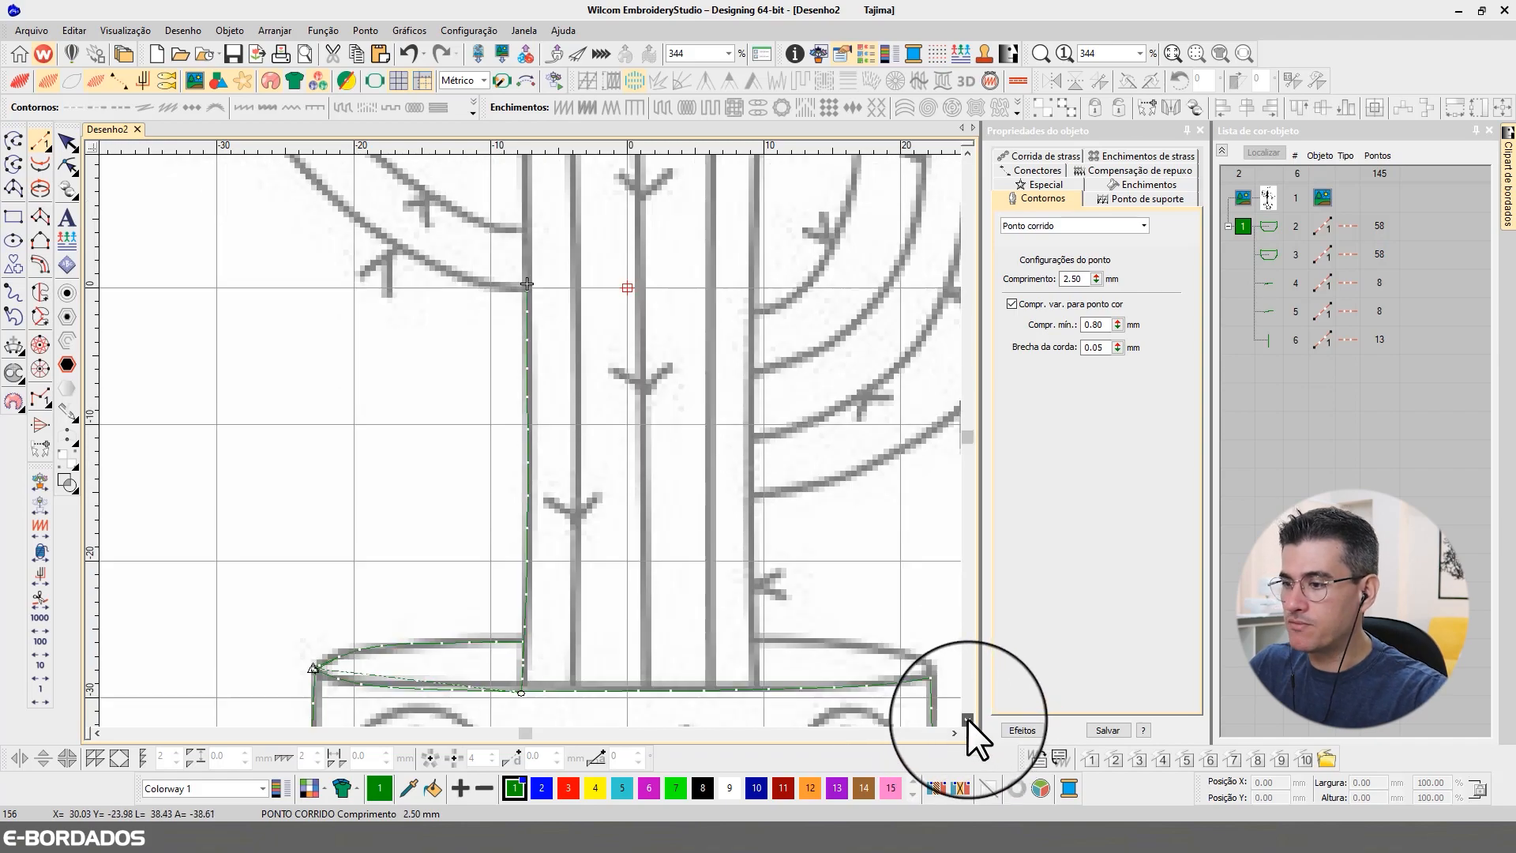
{"action": "left_click", "coordinate": [967, 719]}
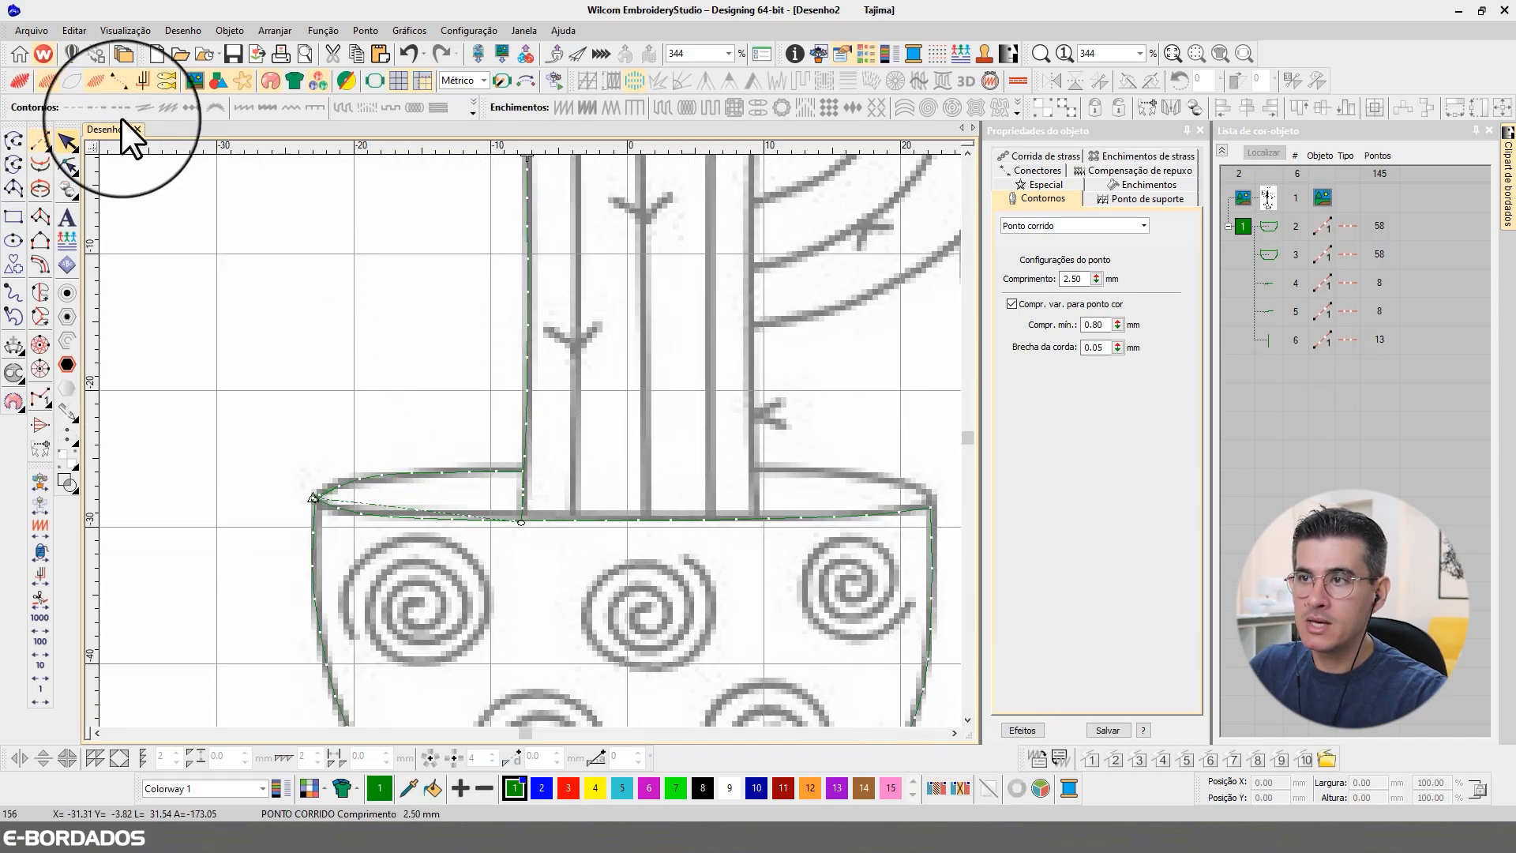
{"action": "left_click", "coordinate": [194, 79]}
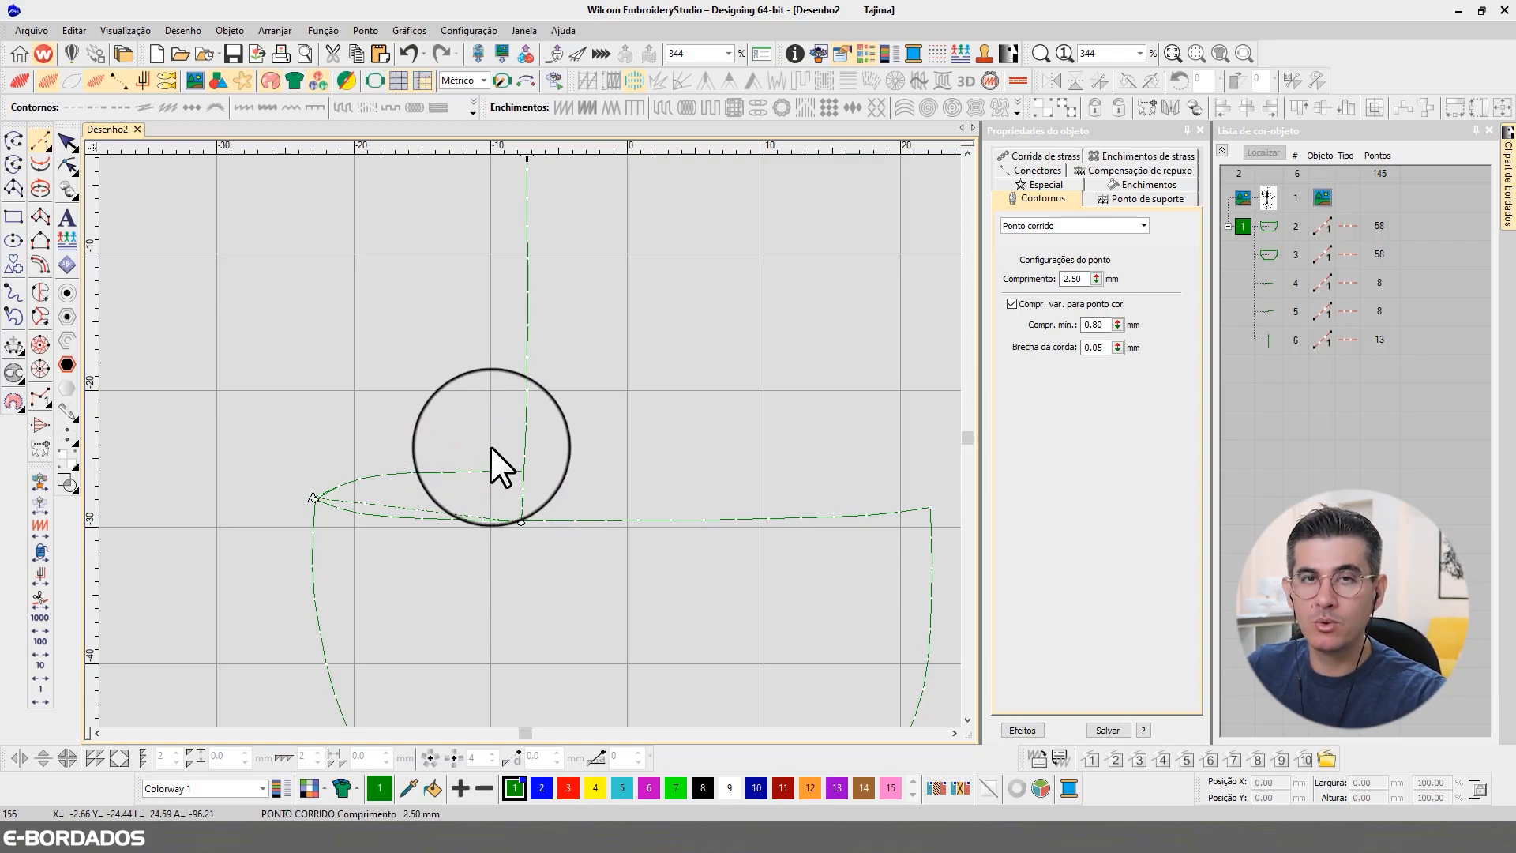
{"action": "key", "text": "ctrl+z"}
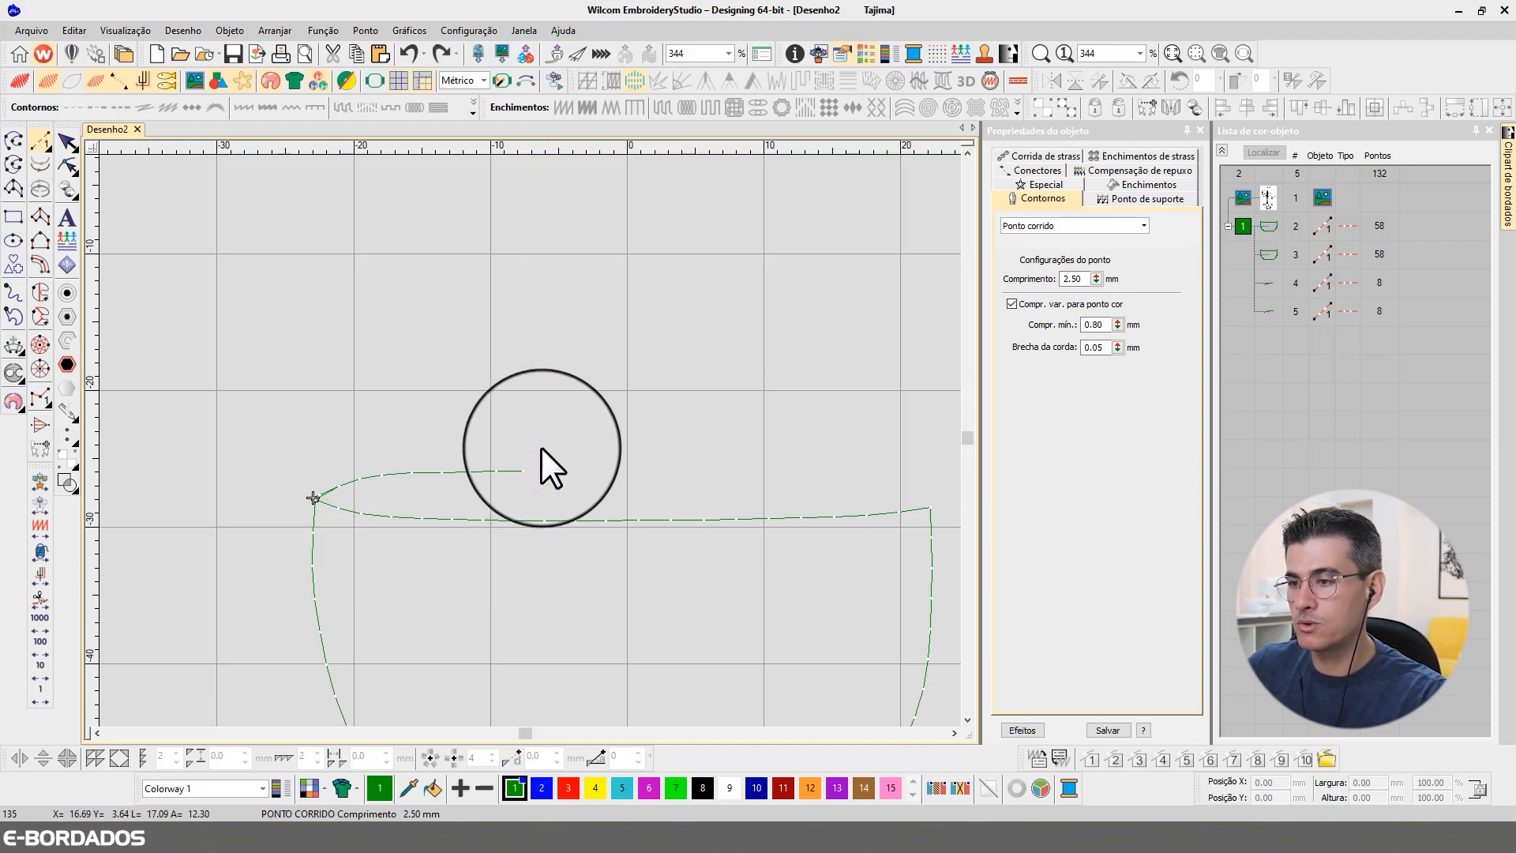
{"action": "left_click", "coordinate": [196, 83]}
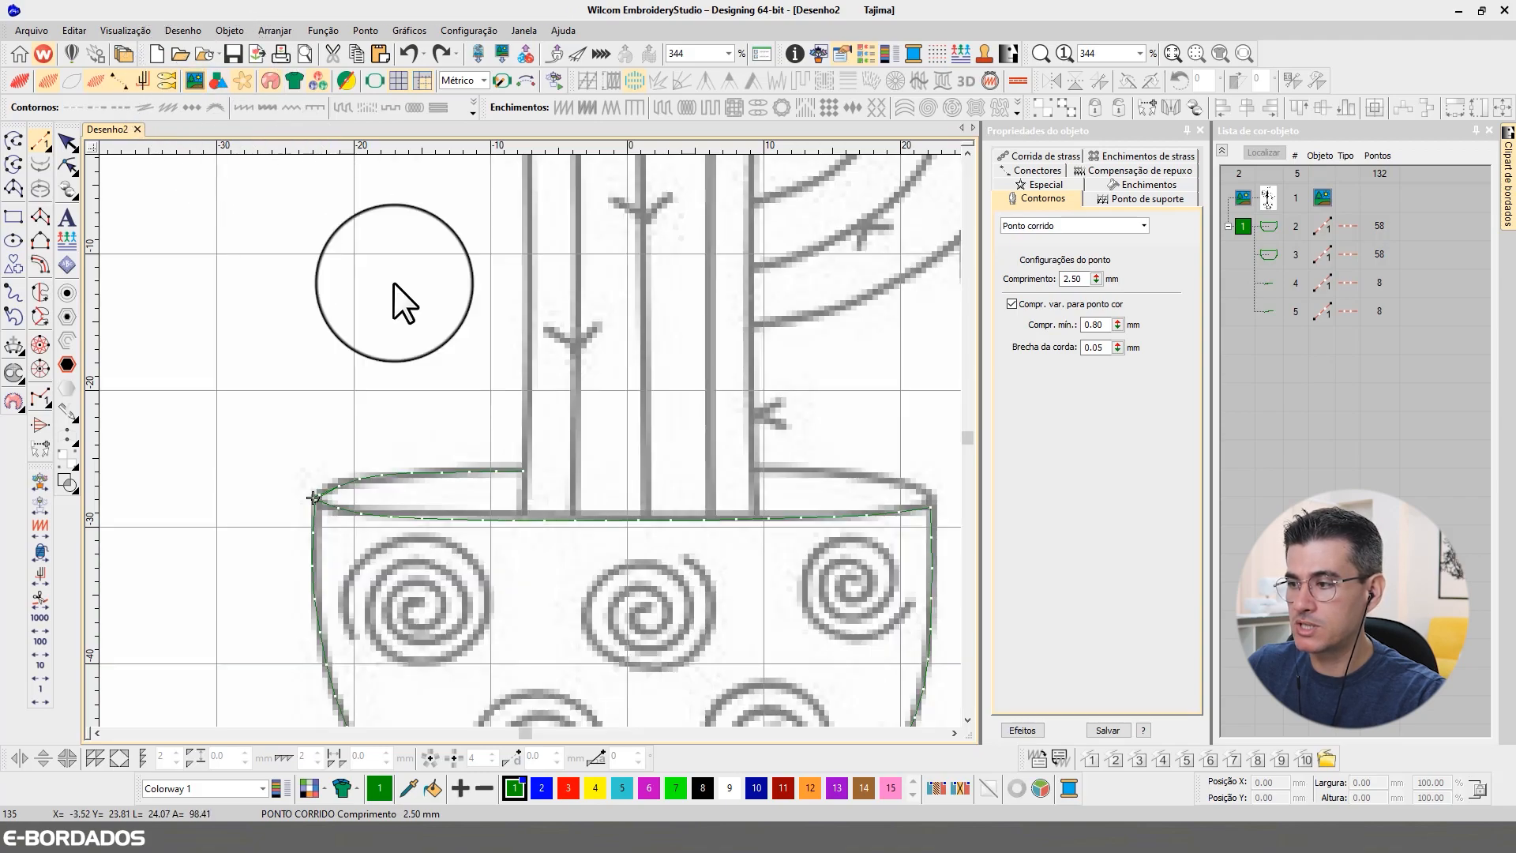
Move the stitch cursor back to stitch 5 on the pot outline's left wall, level with the upper-left spiral
{"action": "left_click", "coordinate": [954, 734]}
{"action": "left_click", "coordinate": [954, 733]}
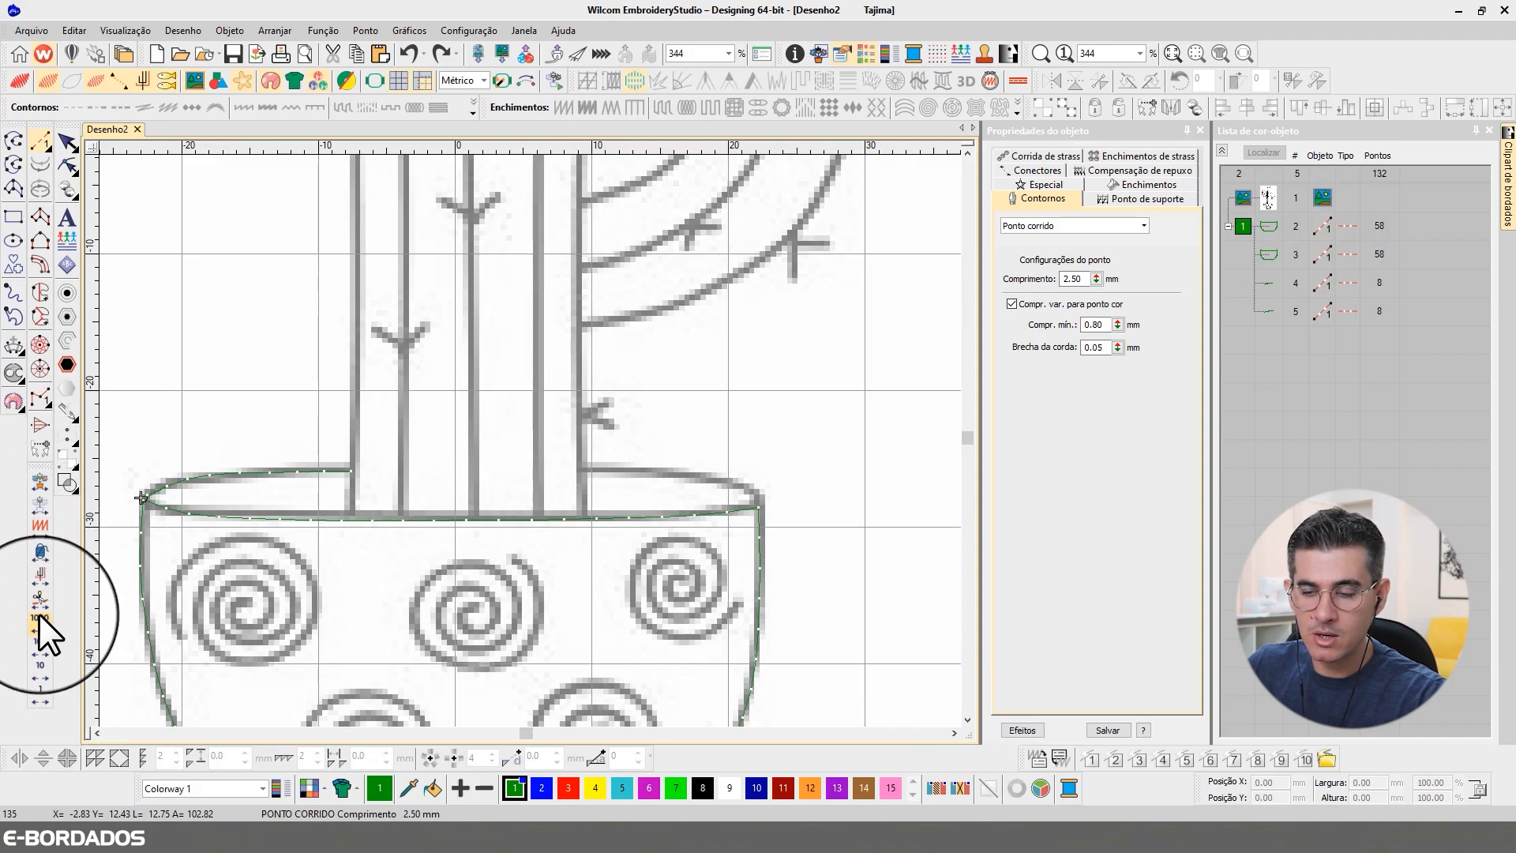
{"action": "left_click", "coordinate": [36, 672]}
{"action": "left_click", "coordinate": [37, 671]}
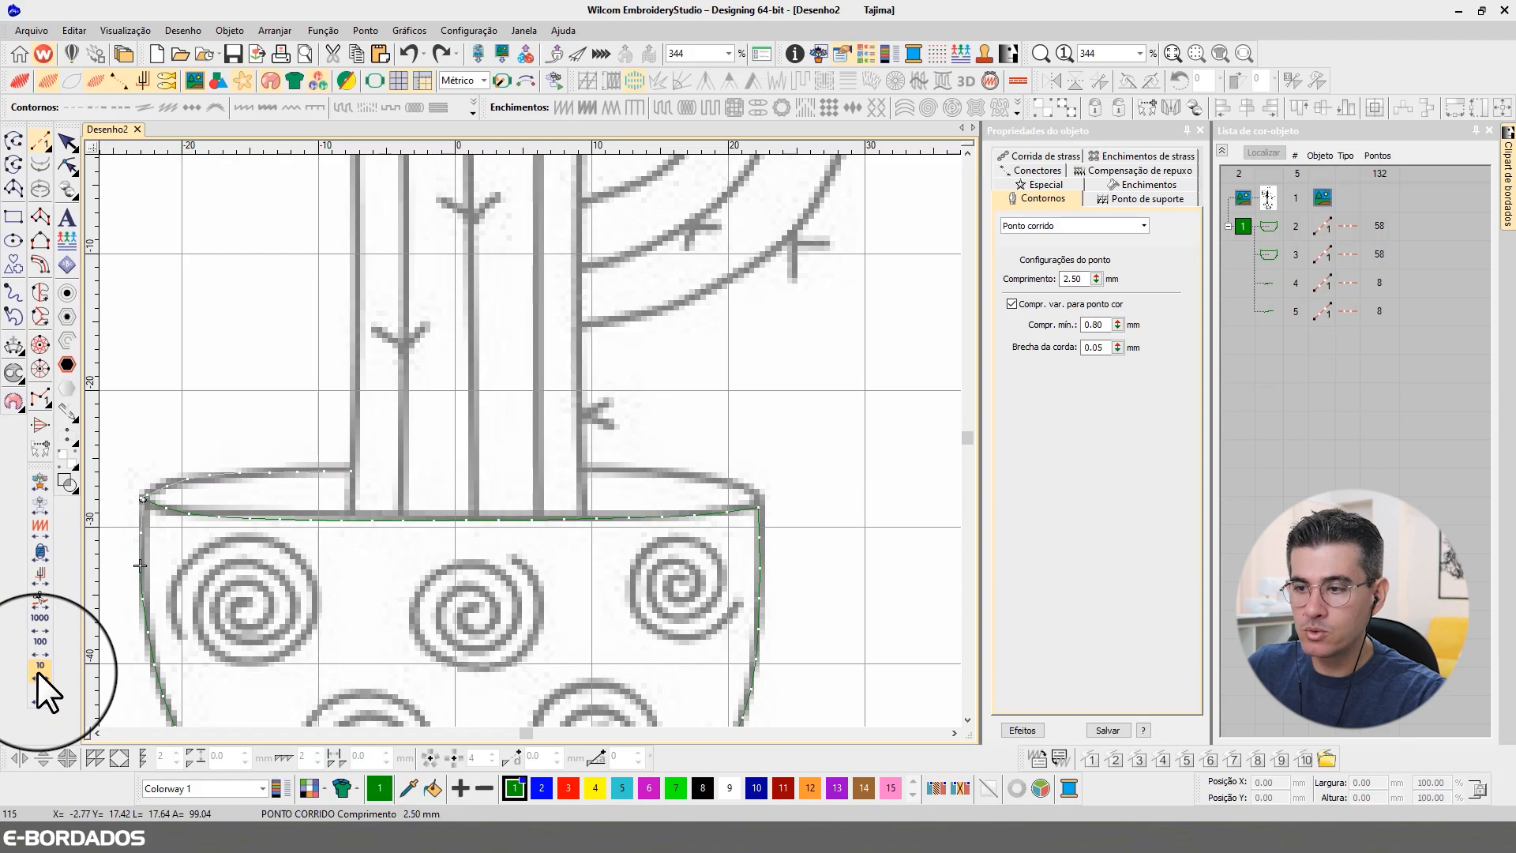
{"action": "left_click", "coordinate": [39, 690]}
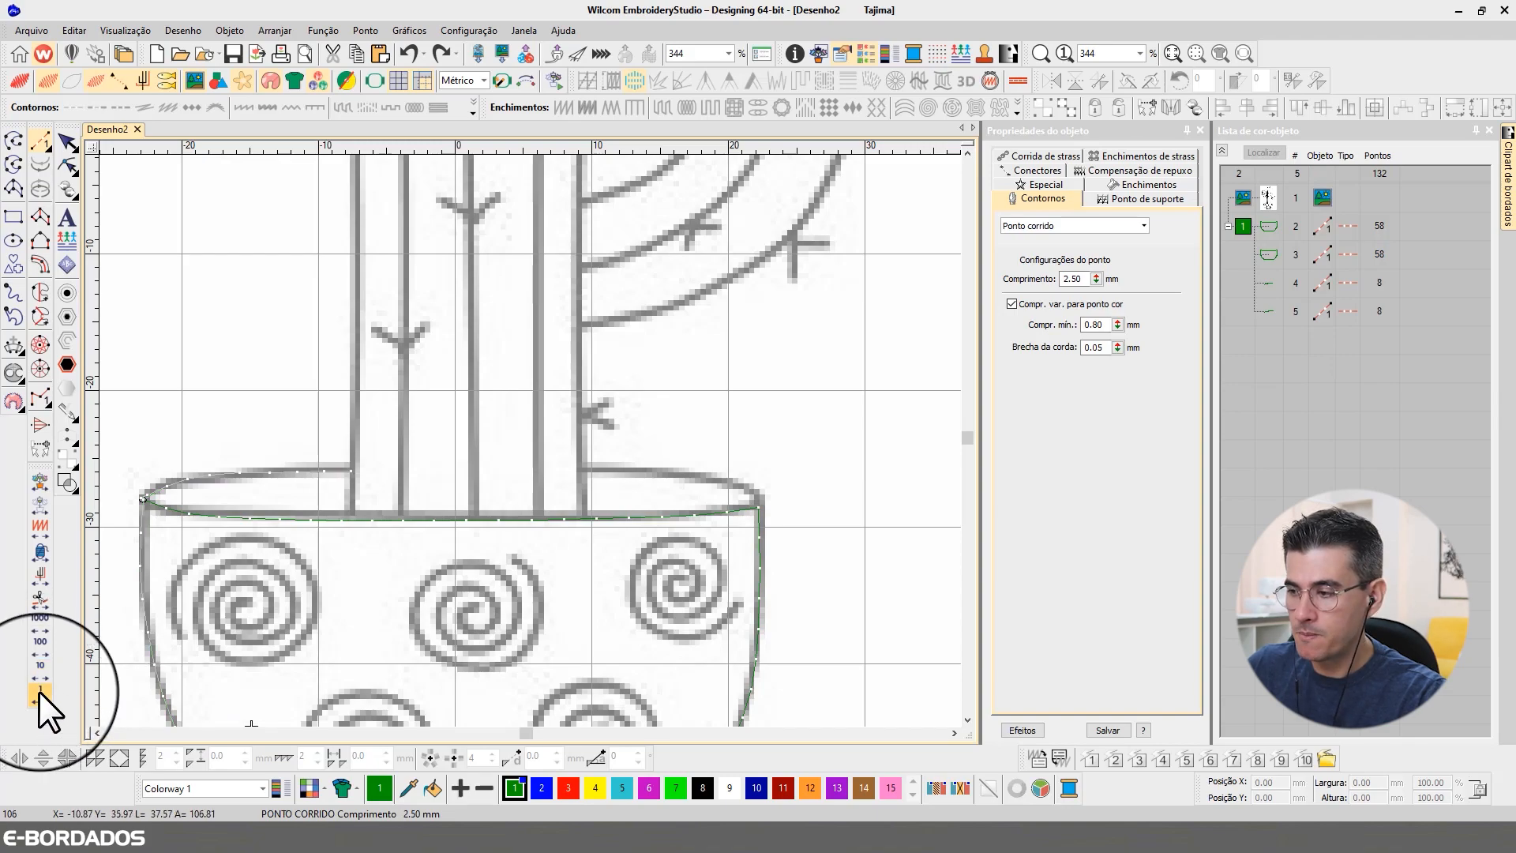
{"action": "left_click", "coordinate": [39, 690]}
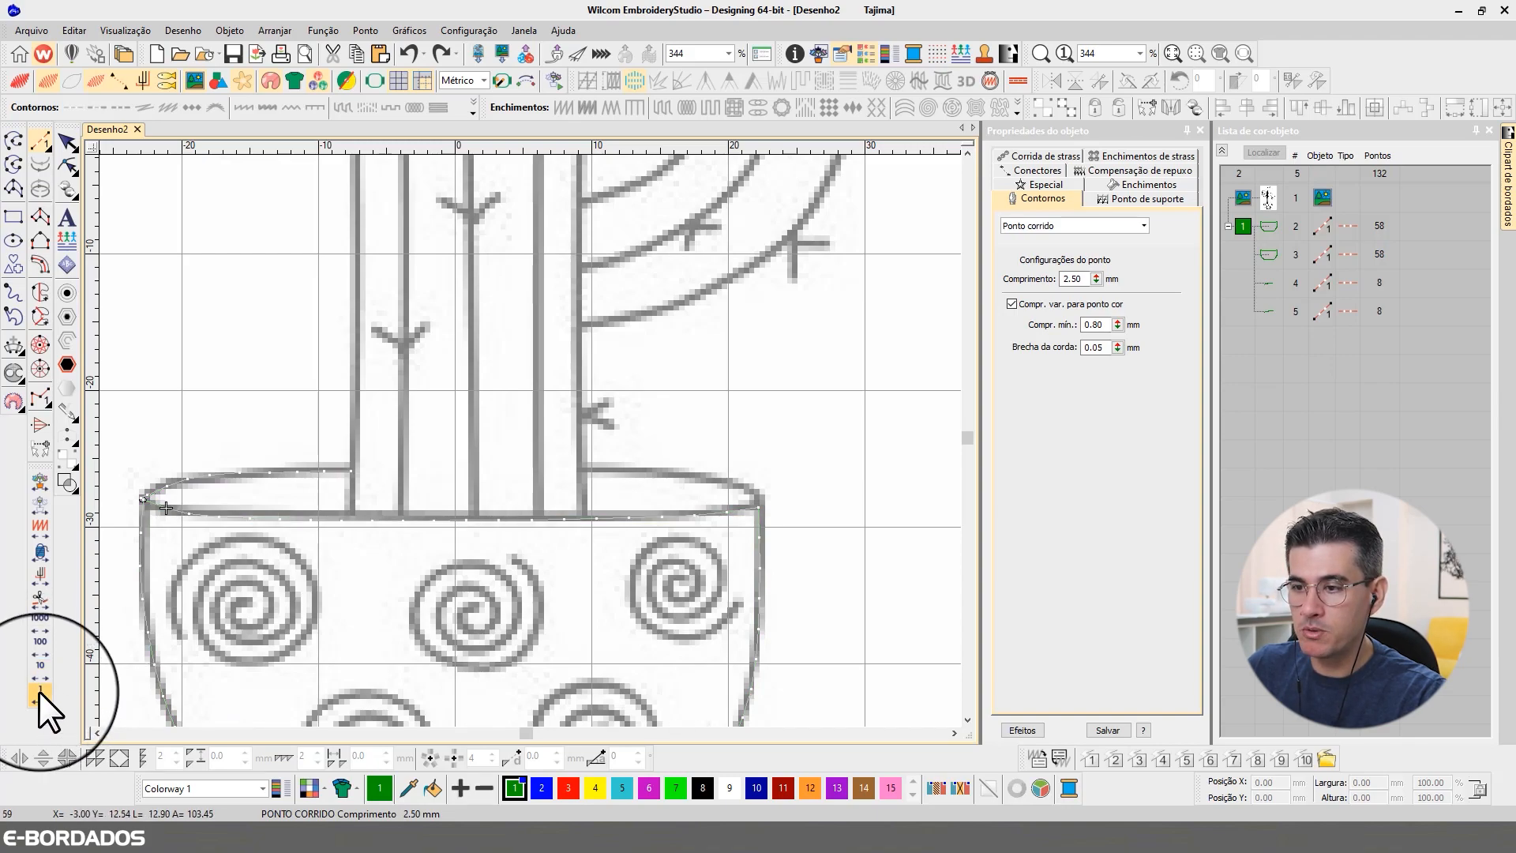
{"action": "left_click", "coordinate": [39, 690]}
{"action": "left_click", "coordinate": [40, 690]}
{"action": "left_click", "coordinate": [40, 690]}
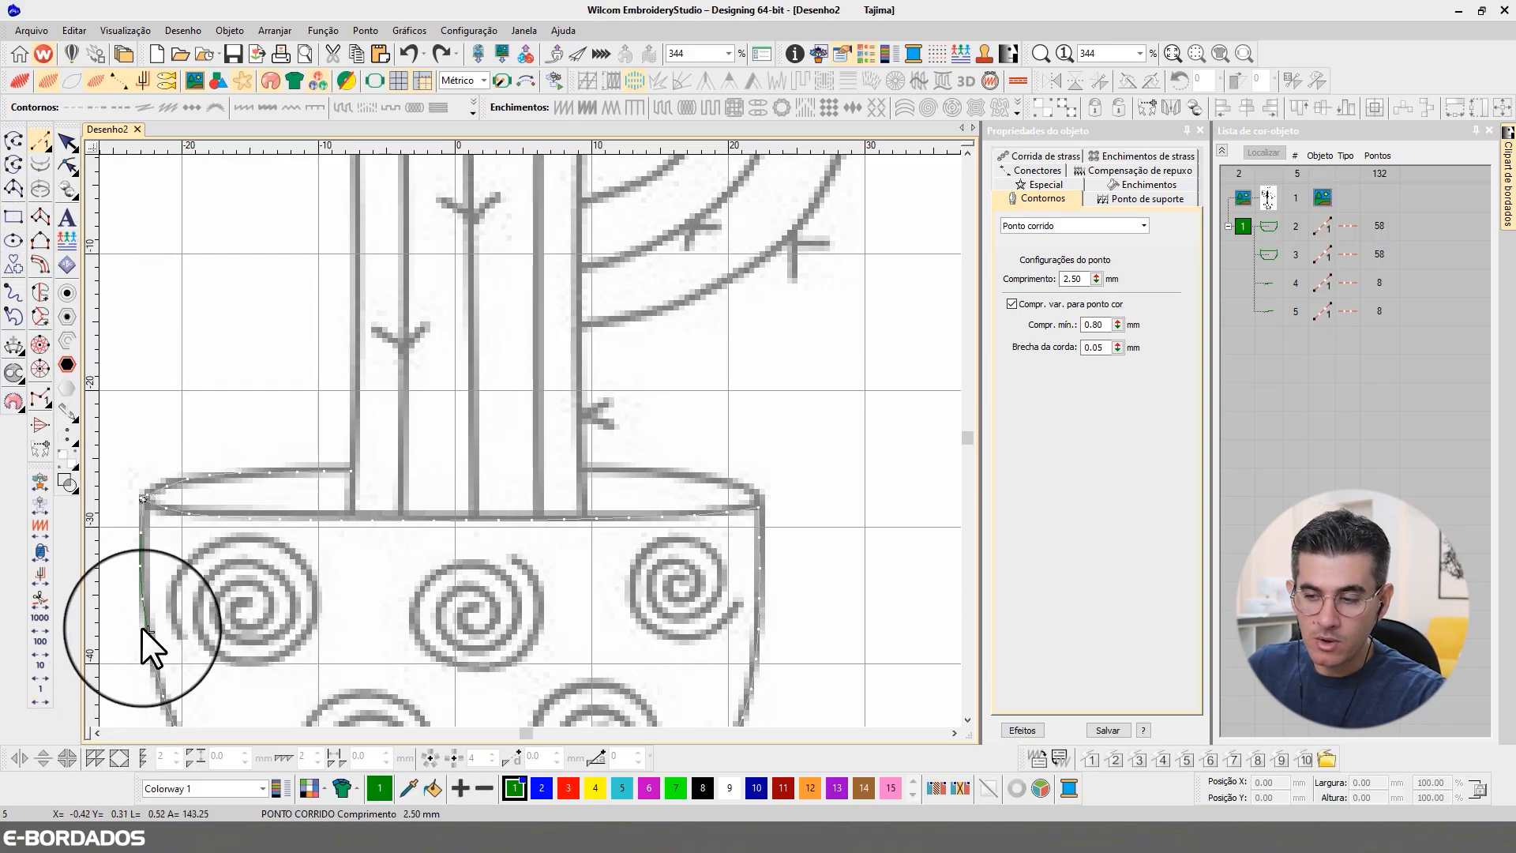
{"action": "left_click", "coordinate": [966, 720]}
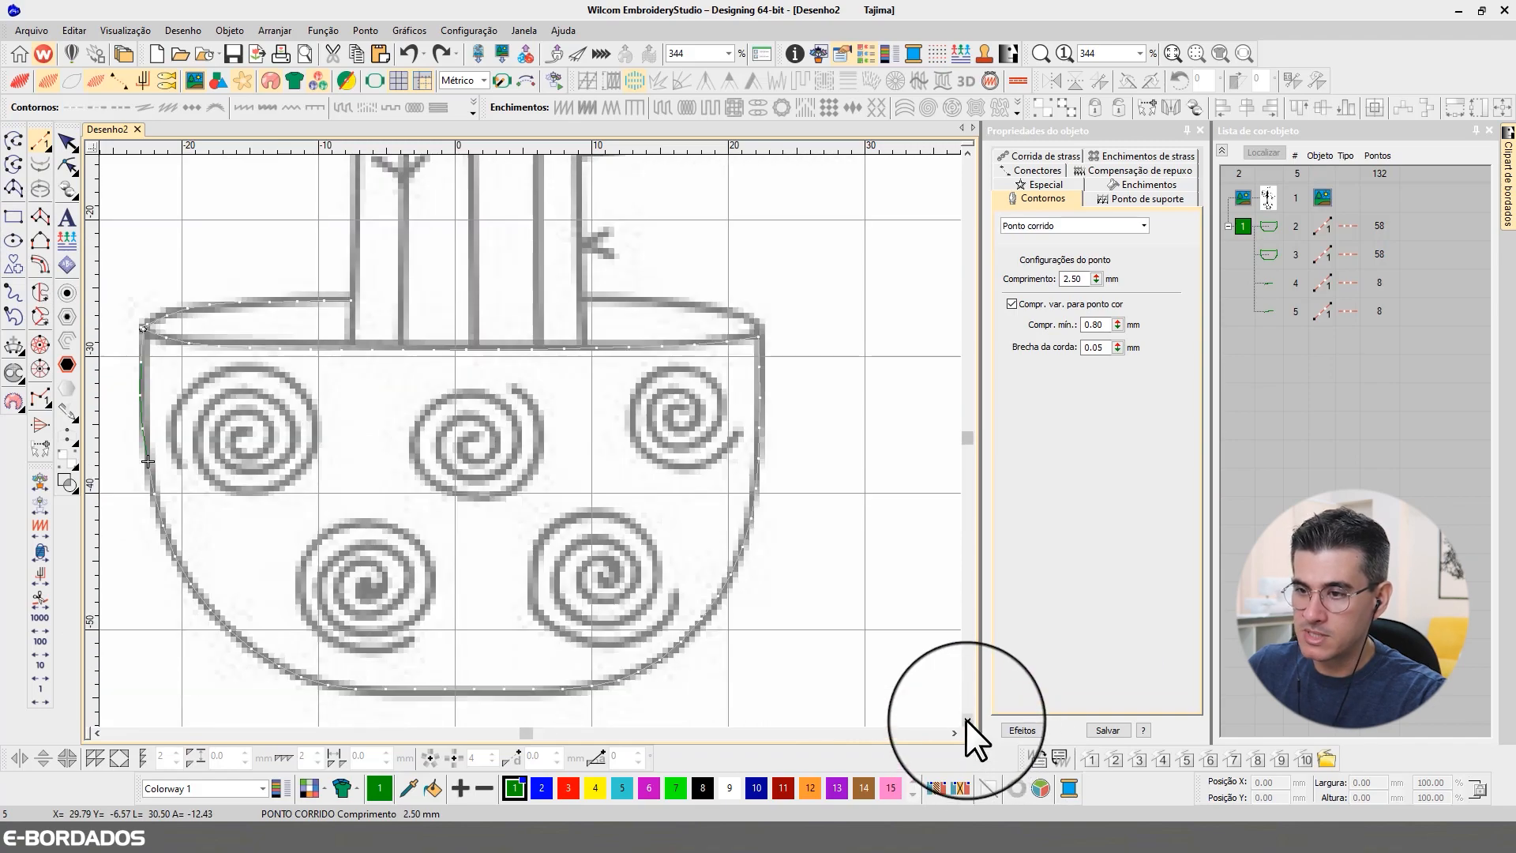
{"action": "left_click", "coordinate": [194, 81]}
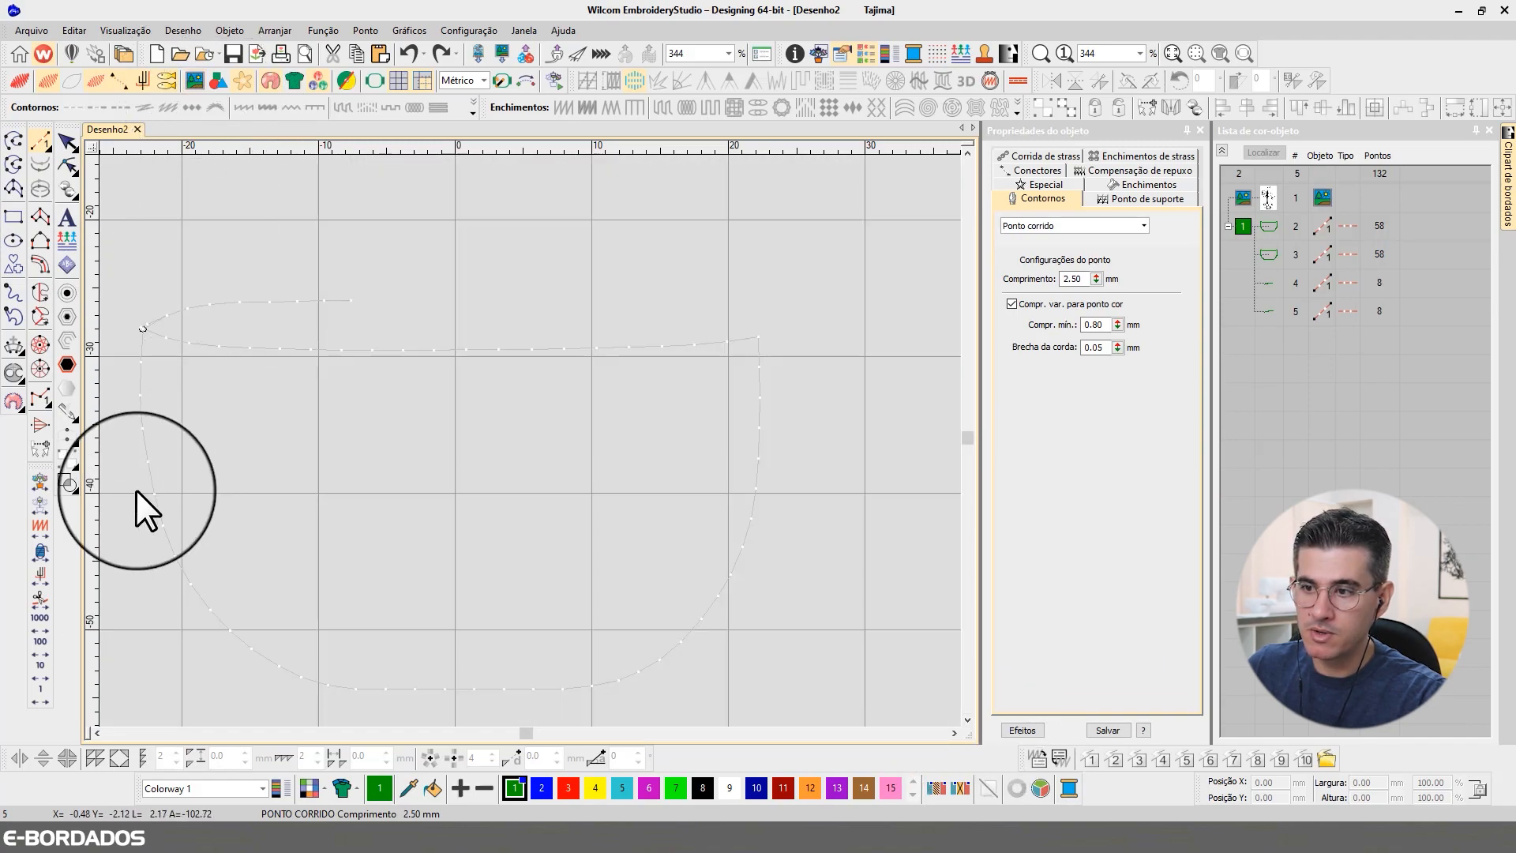
{"action": "left_click", "coordinate": [195, 80]}
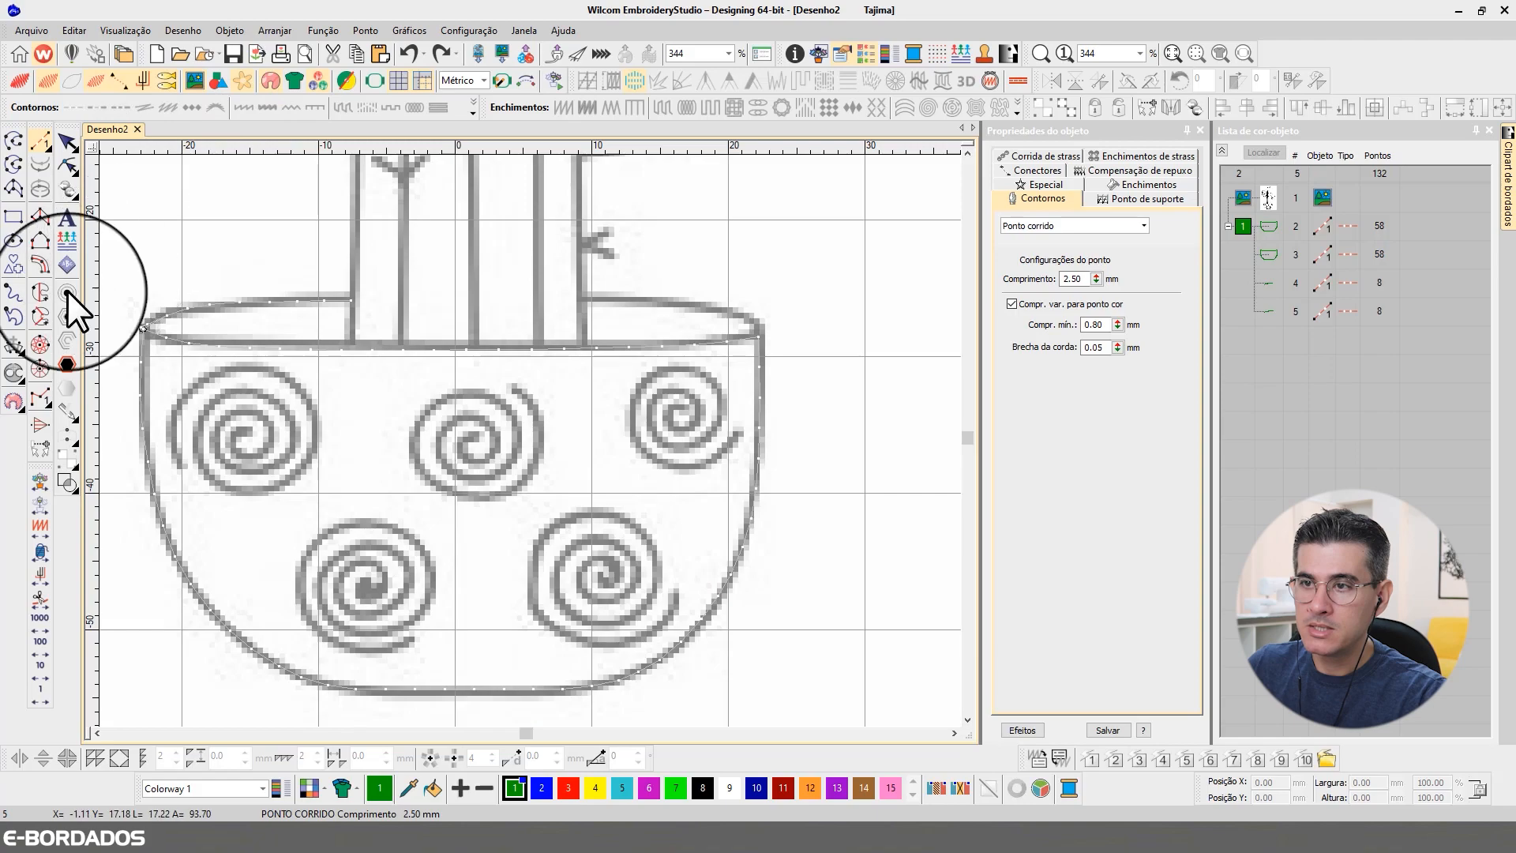
Trace the pot's upper-left spiral in running stitch from its outer end at the left inward to its centre
{"action": "left_click", "coordinate": [181, 465]}
{"action": "right_click", "coordinate": [175, 408]}
{"action": "right_click", "coordinate": [227, 371]}
{"action": "right_click", "coordinate": [287, 378]}
{"action": "right_click", "coordinate": [316, 421]}
{"action": "right_click", "coordinate": [299, 475]}
{"action": "right_click", "coordinate": [245, 489]}
{"action": "right_click", "coordinate": [202, 469]}
{"action": "right_click", "coordinate": [202, 411]}
{"action": "right_click", "coordinate": [250, 393]}
{"action": "right_click", "coordinate": [294, 420]}
{"action": "right_click", "coordinate": [286, 457]}
{"action": "right_click", "coordinate": [246, 472]}
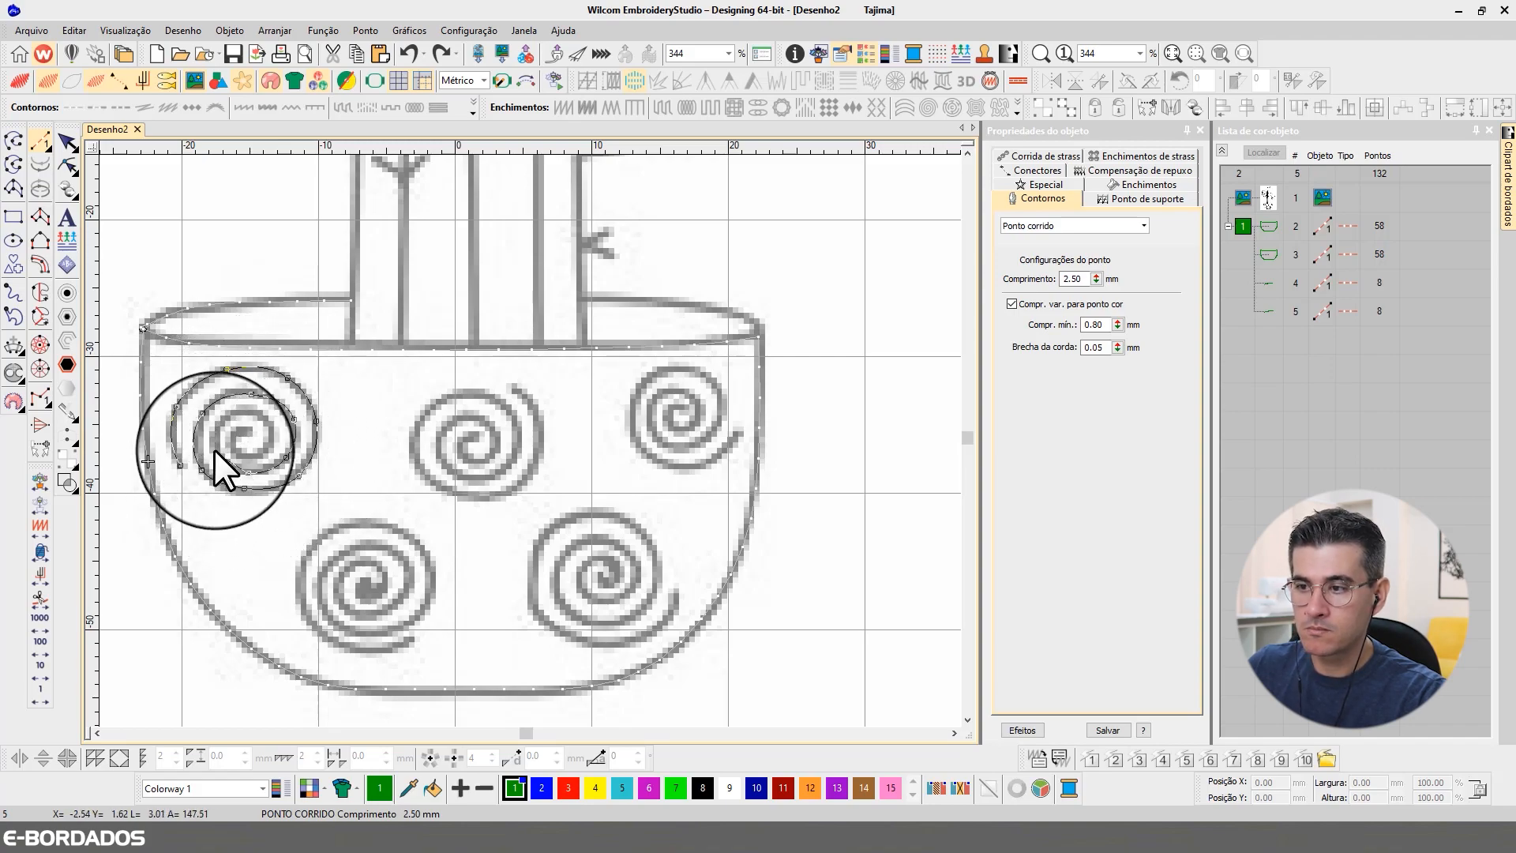
{"action": "right_click", "coordinate": [215, 449]}
{"action": "right_click", "coordinate": [229, 416]}
{"action": "right_click", "coordinate": [256, 413]}
{"action": "right_click", "coordinate": [270, 434]}
{"action": "right_click", "coordinate": [254, 459]}
{"action": "right_click", "coordinate": [231, 454]}
{"action": "right_click", "coordinate": [250, 430]}
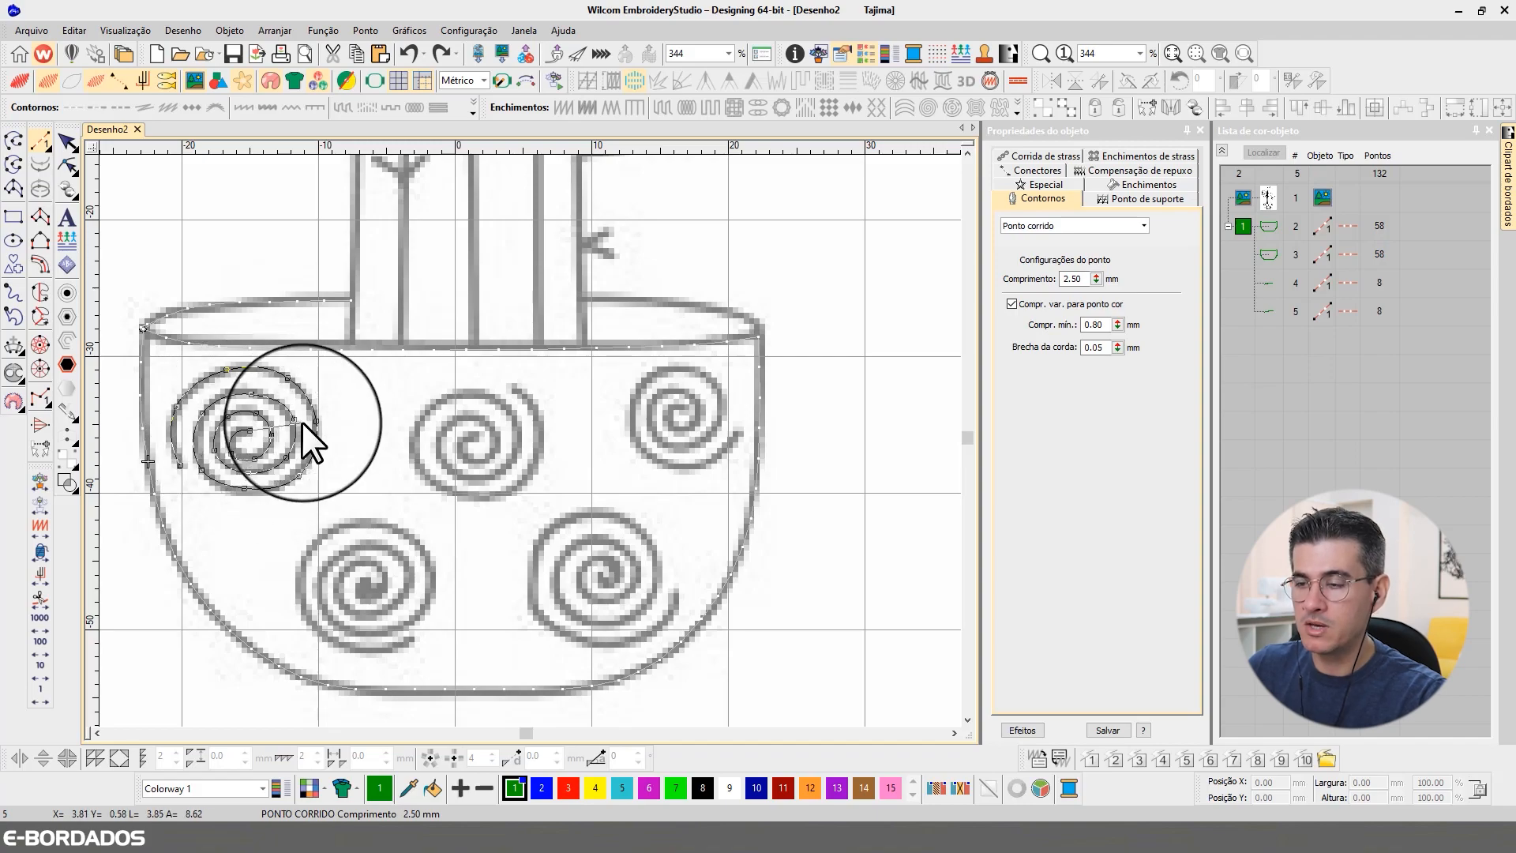
{"action": "key", "text": "Return"}
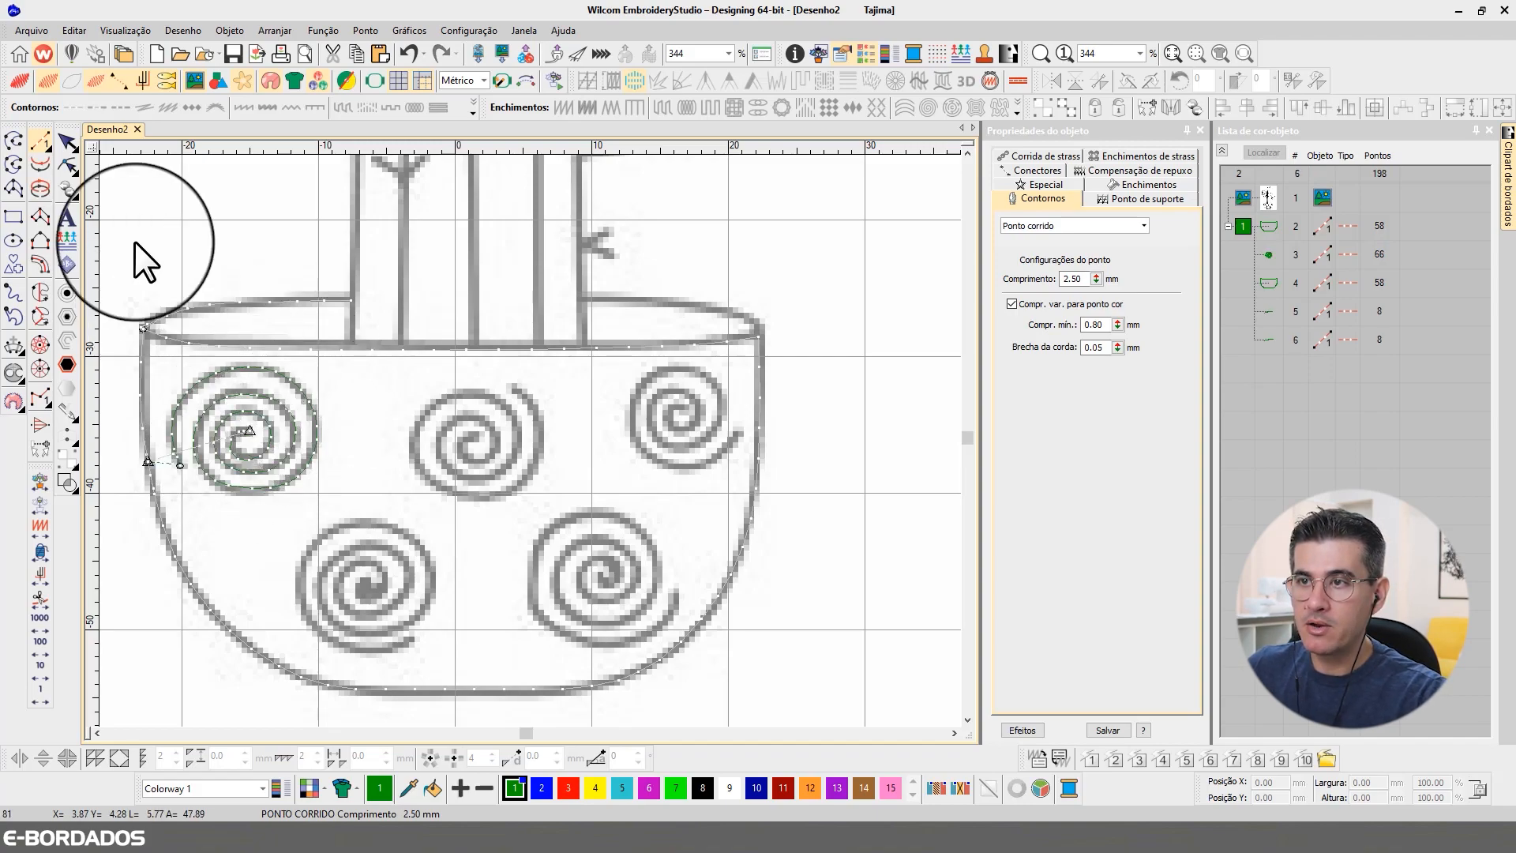
Add a backtracking duplicate of the upper-left spiral so the stitching returns to its outer end
{"action": "left_click", "coordinate": [68, 142]}
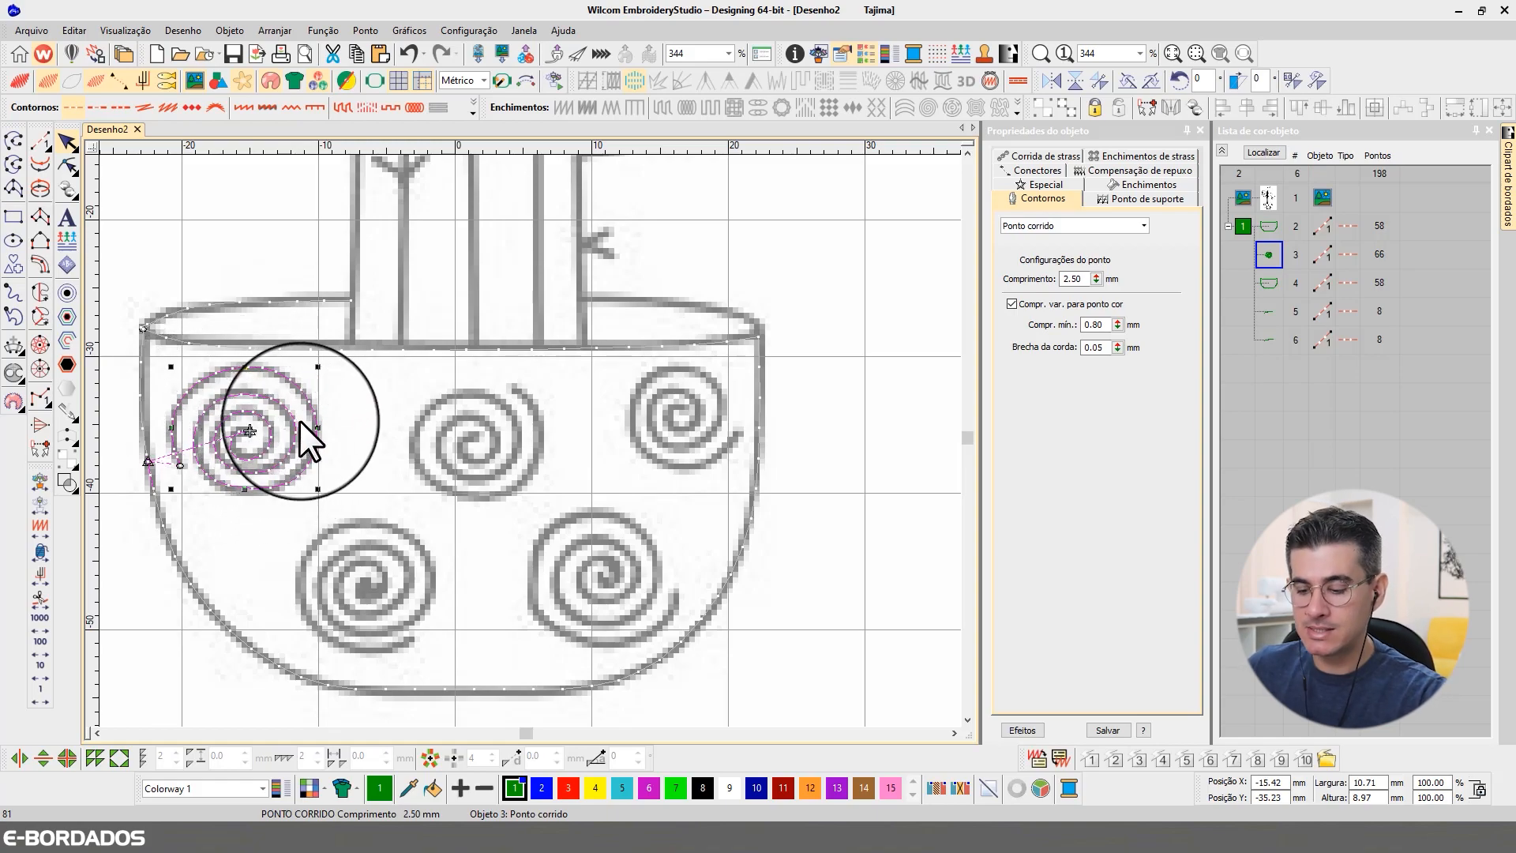
{"action": "key", "text": "ctrl+d"}
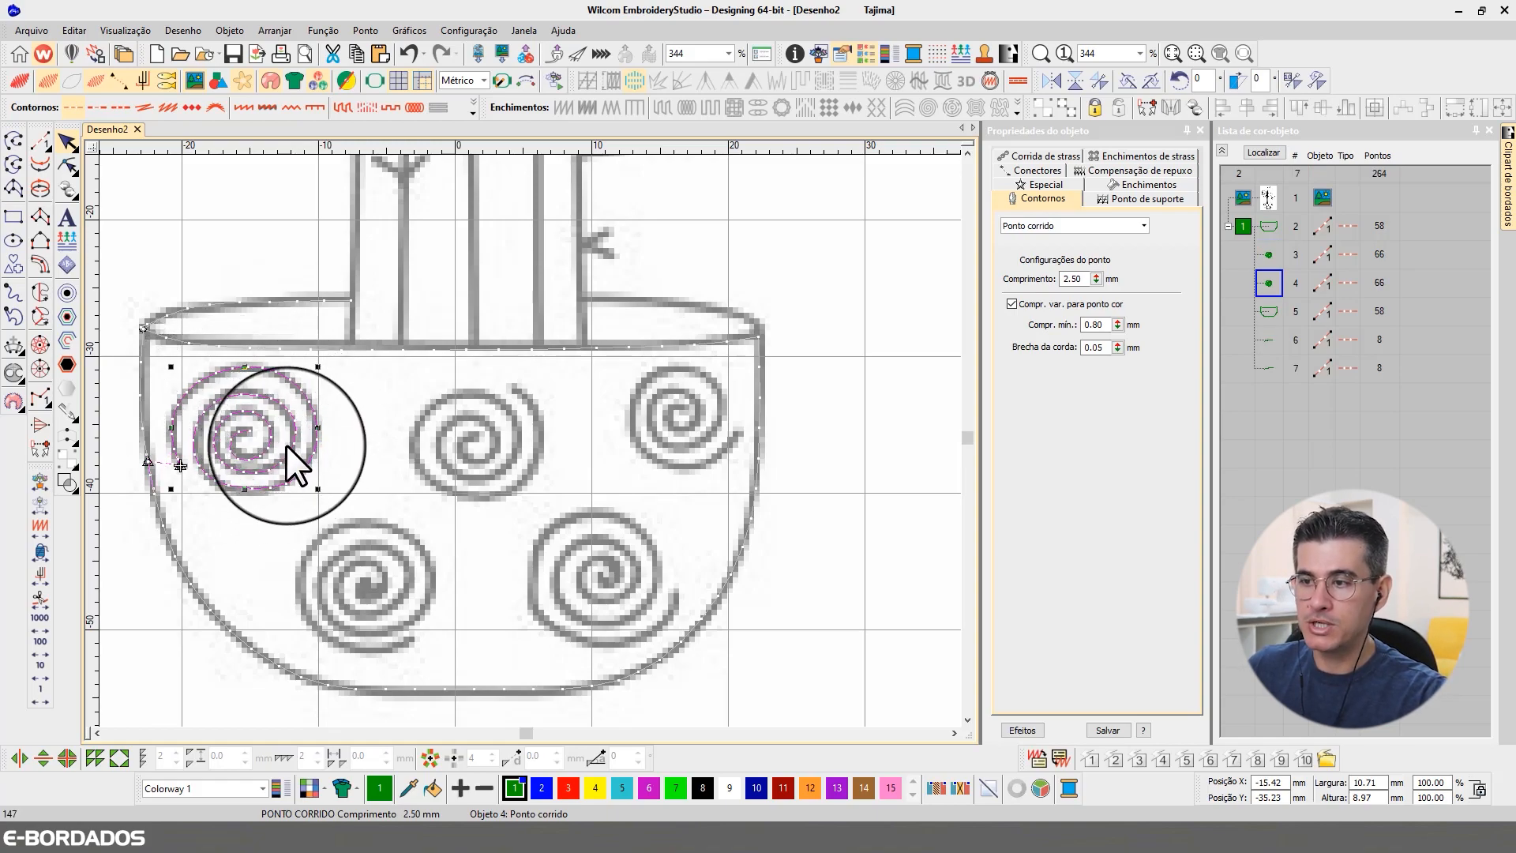
{"action": "key", "text": "Escape"}
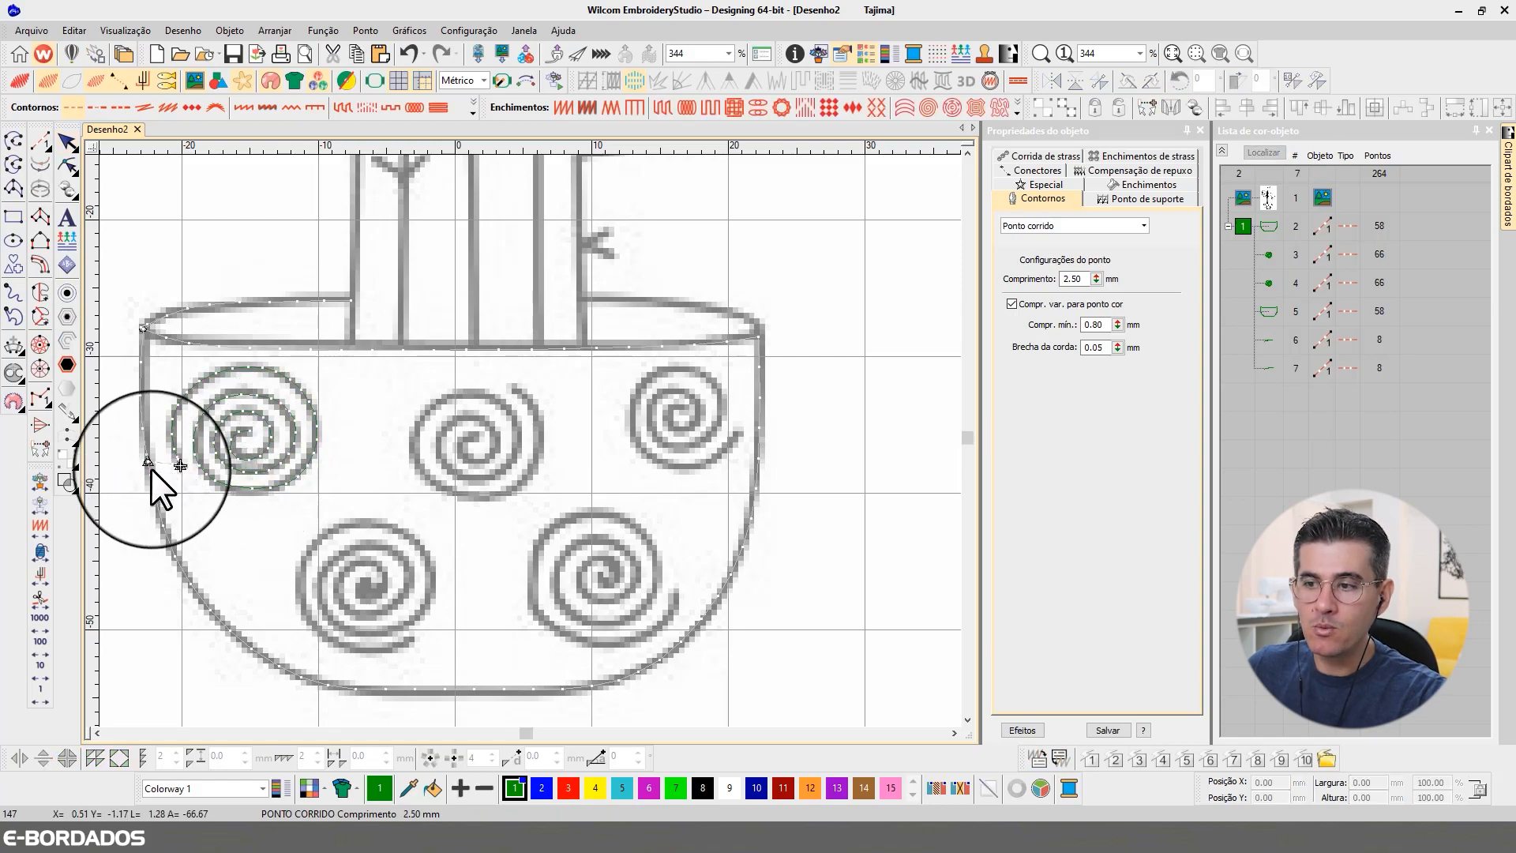
Set all green running-stitch objects to trim only when the next connector is longer than 6 mm
{"action": "key", "text": "t"}
{"action": "key", "text": "t"}
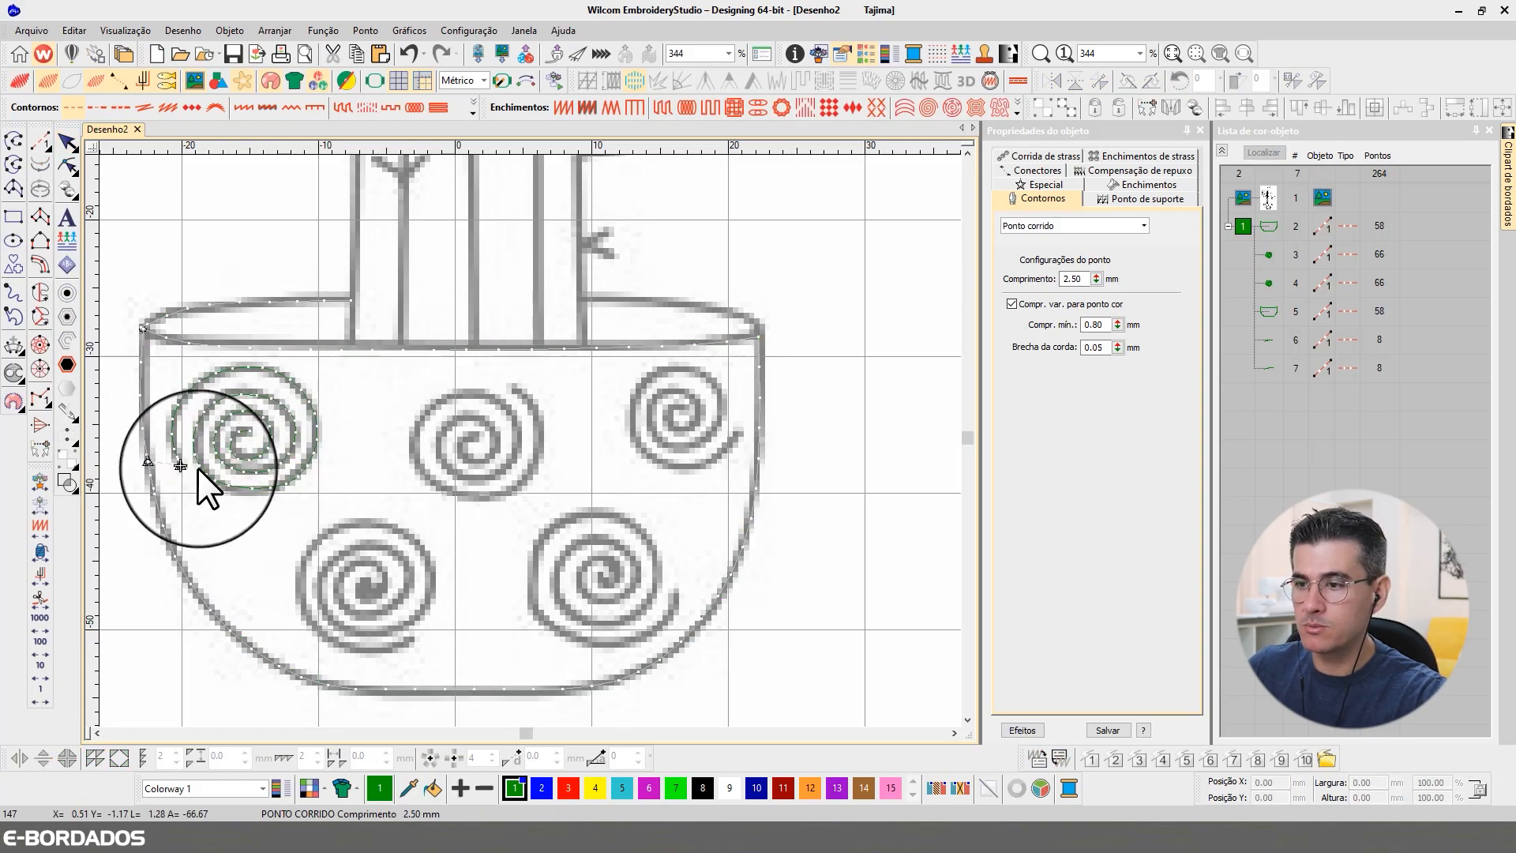
{"action": "left_click", "coordinate": [1243, 226]}
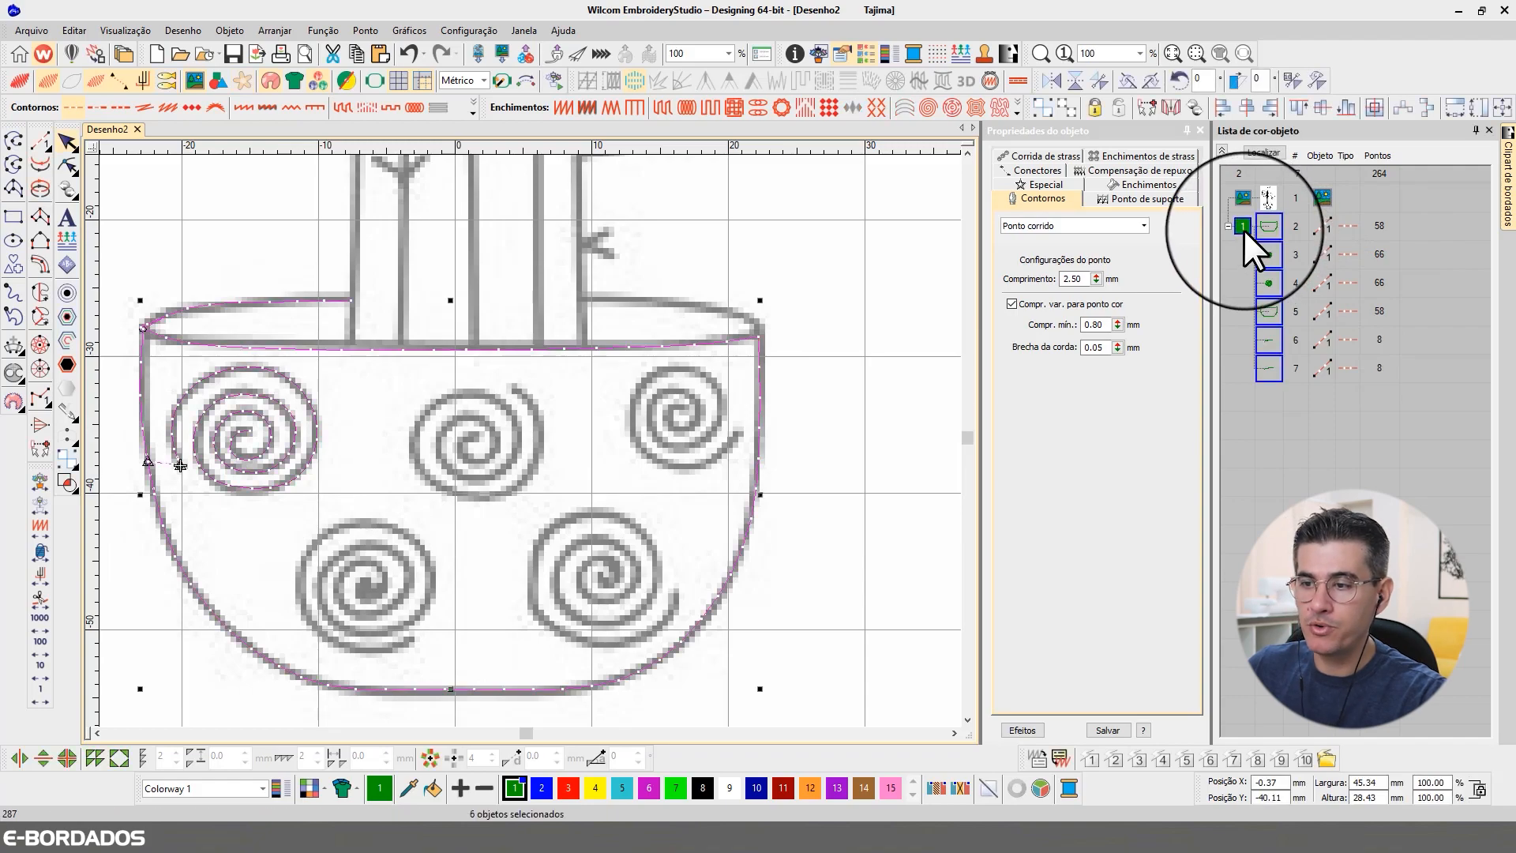
{"action": "left_click", "coordinate": [1033, 171]}
{"action": "double_click", "coordinate": [1080, 398]}
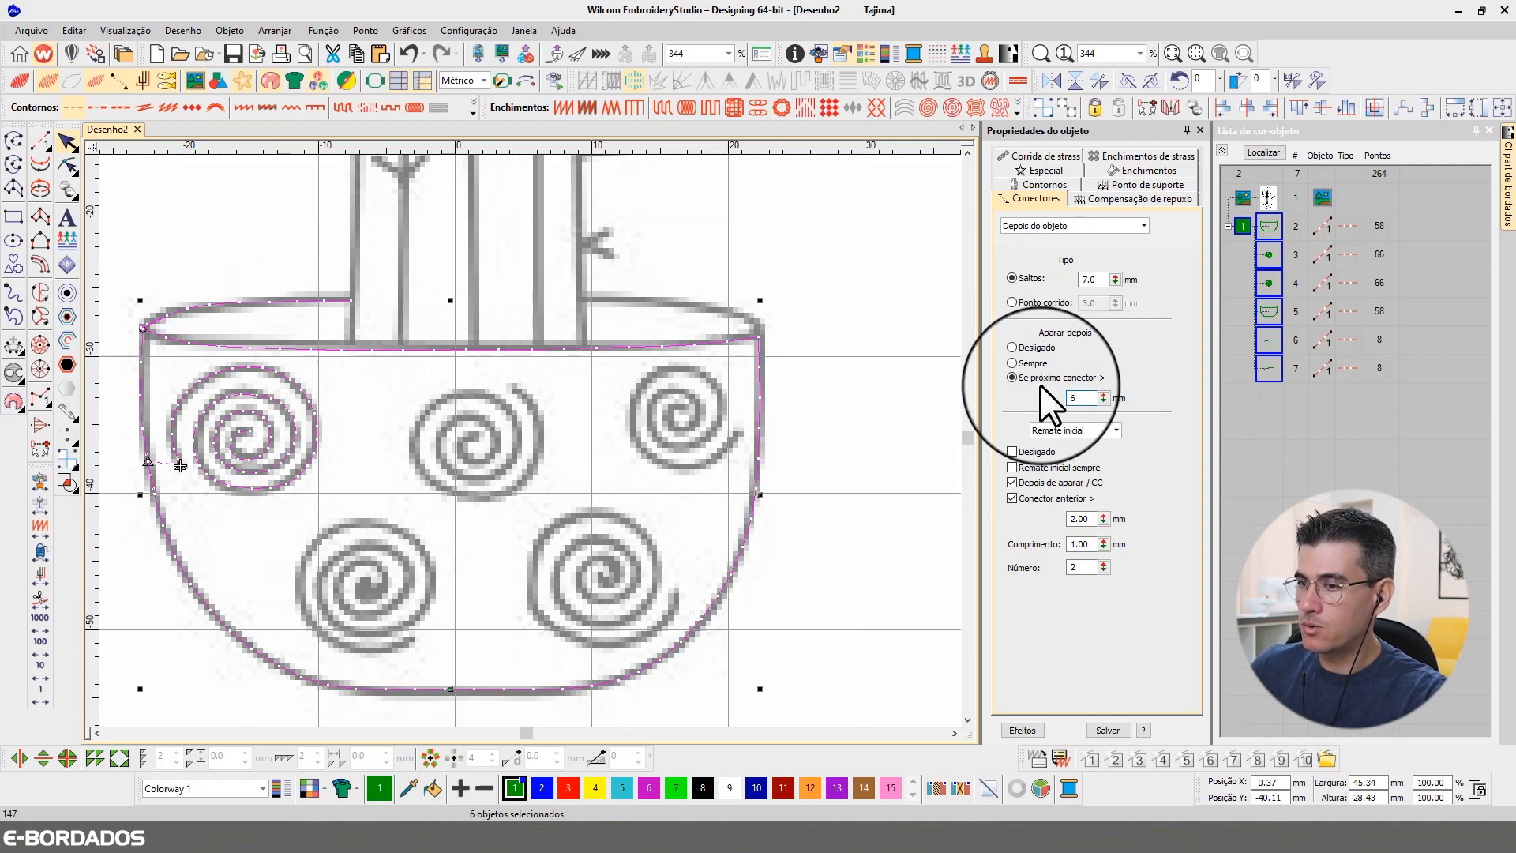
{"action": "key", "text": "Return"}
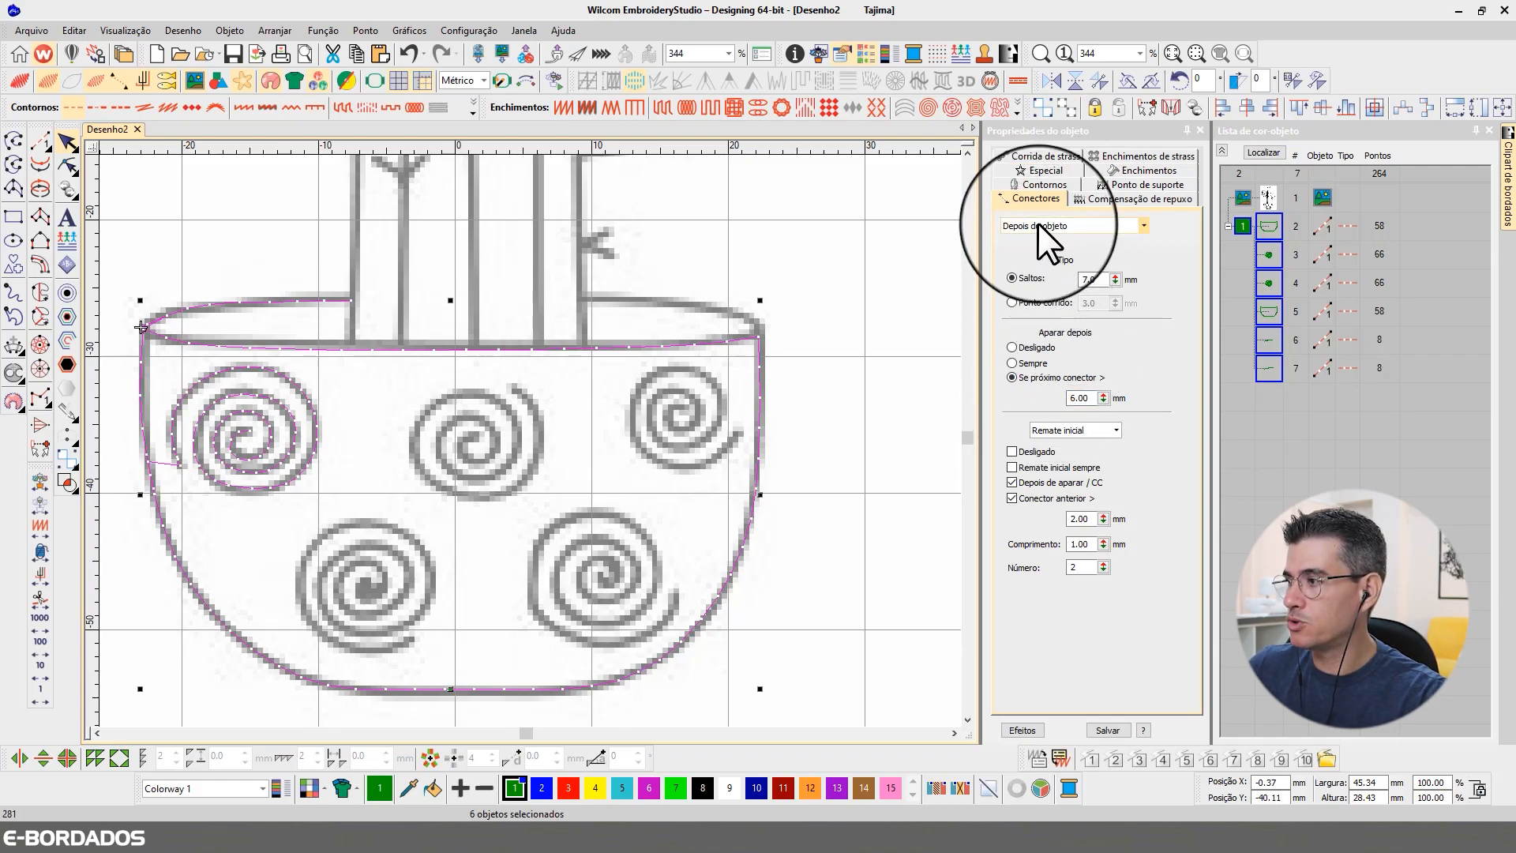
{"action": "double_click", "coordinate": [1098, 399]}
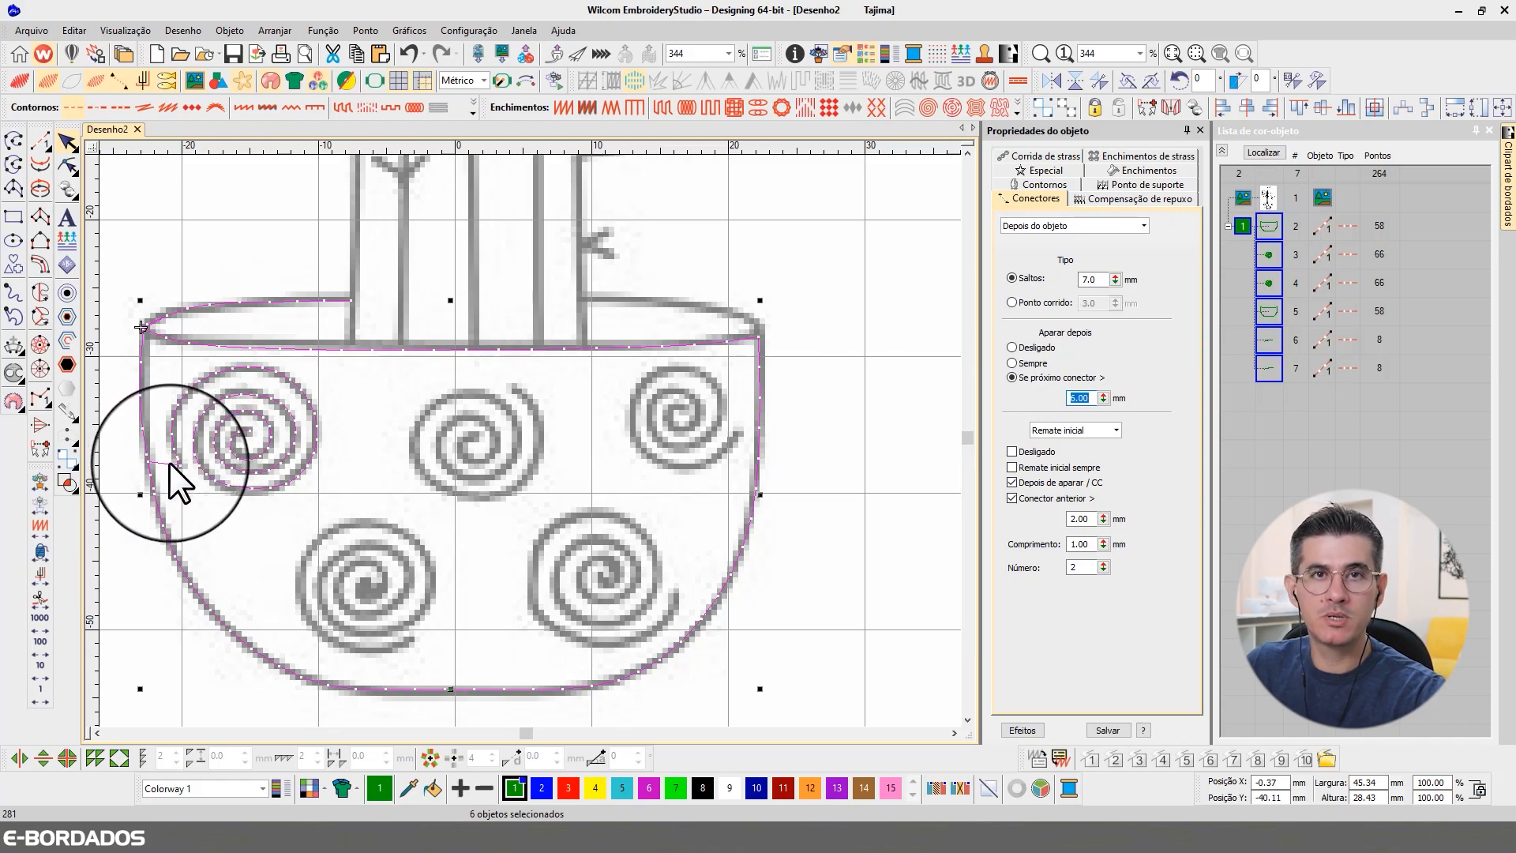
{"action": "type", "text": "tt"}
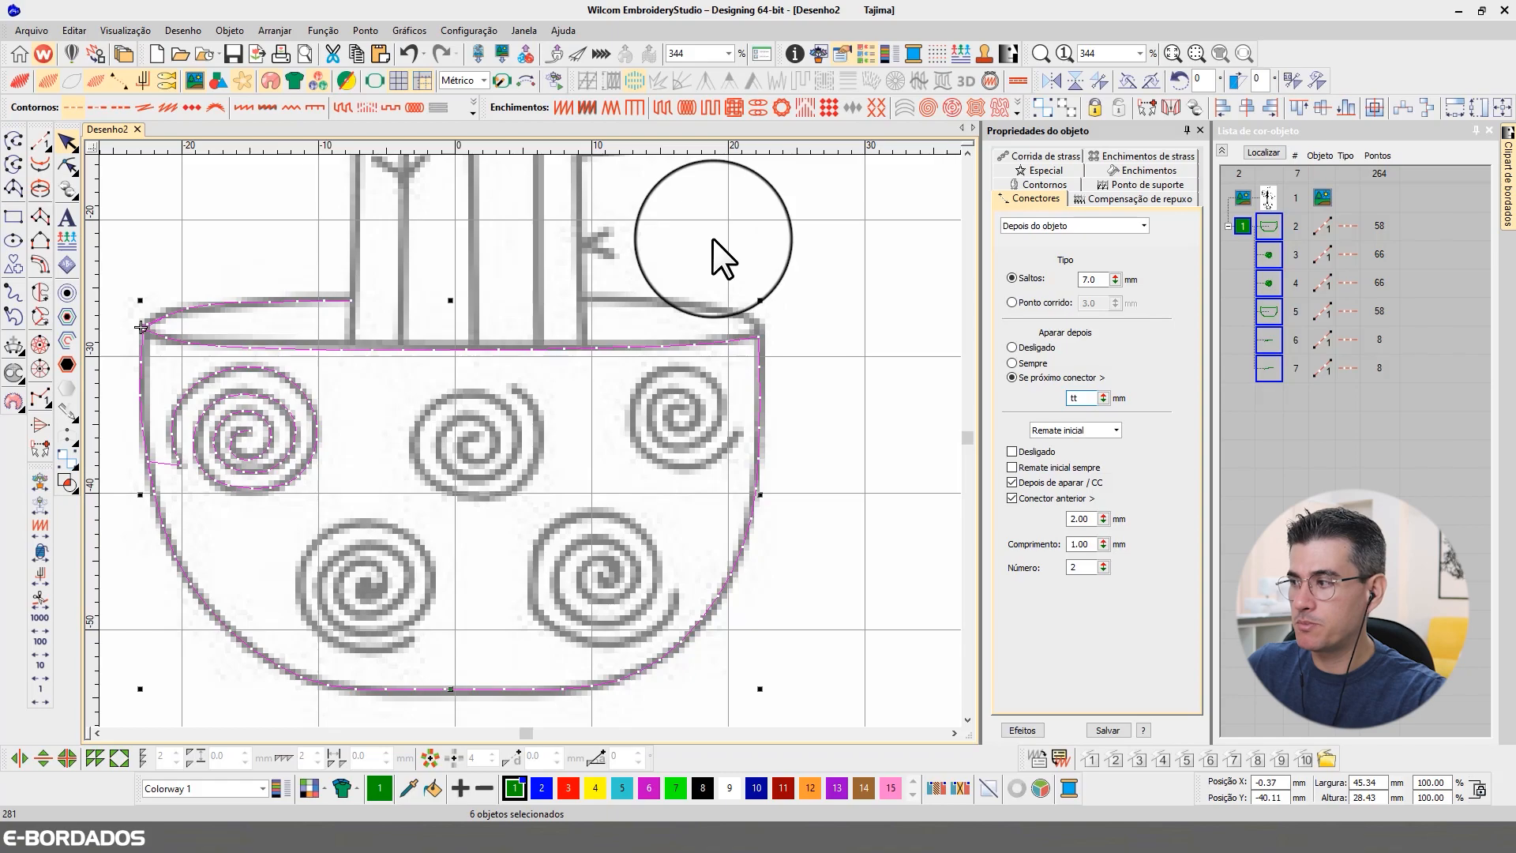
{"action": "key", "text": "Escape"}
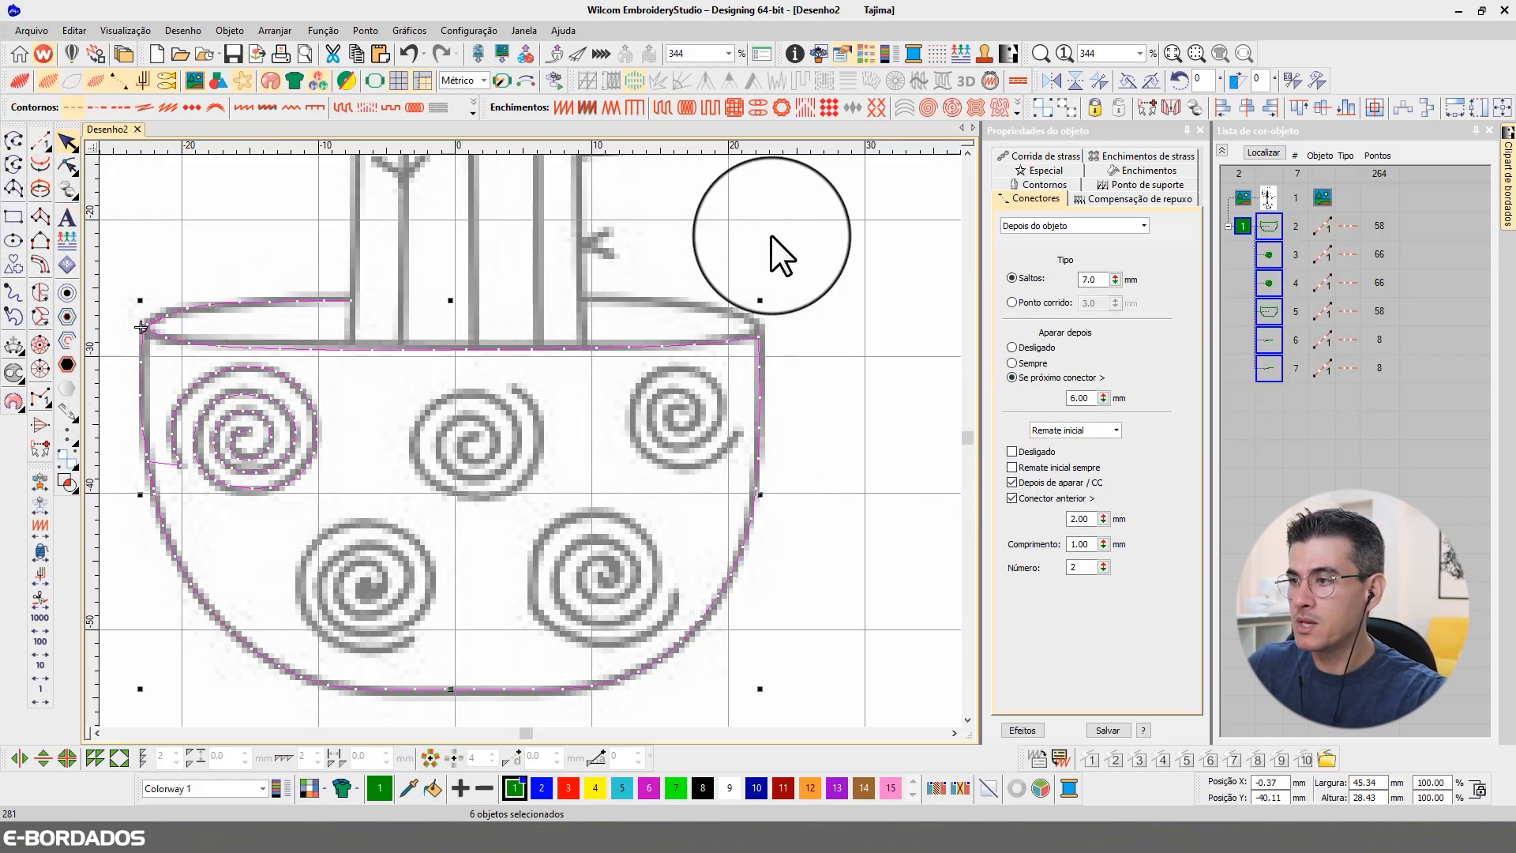
Travel backward stitch by stitch through the rim and pot outline to the left wall beside the upper-left spiral
{"action": "left_click", "coordinate": [776, 236]}
{"action": "left_click", "coordinate": [41, 691]}
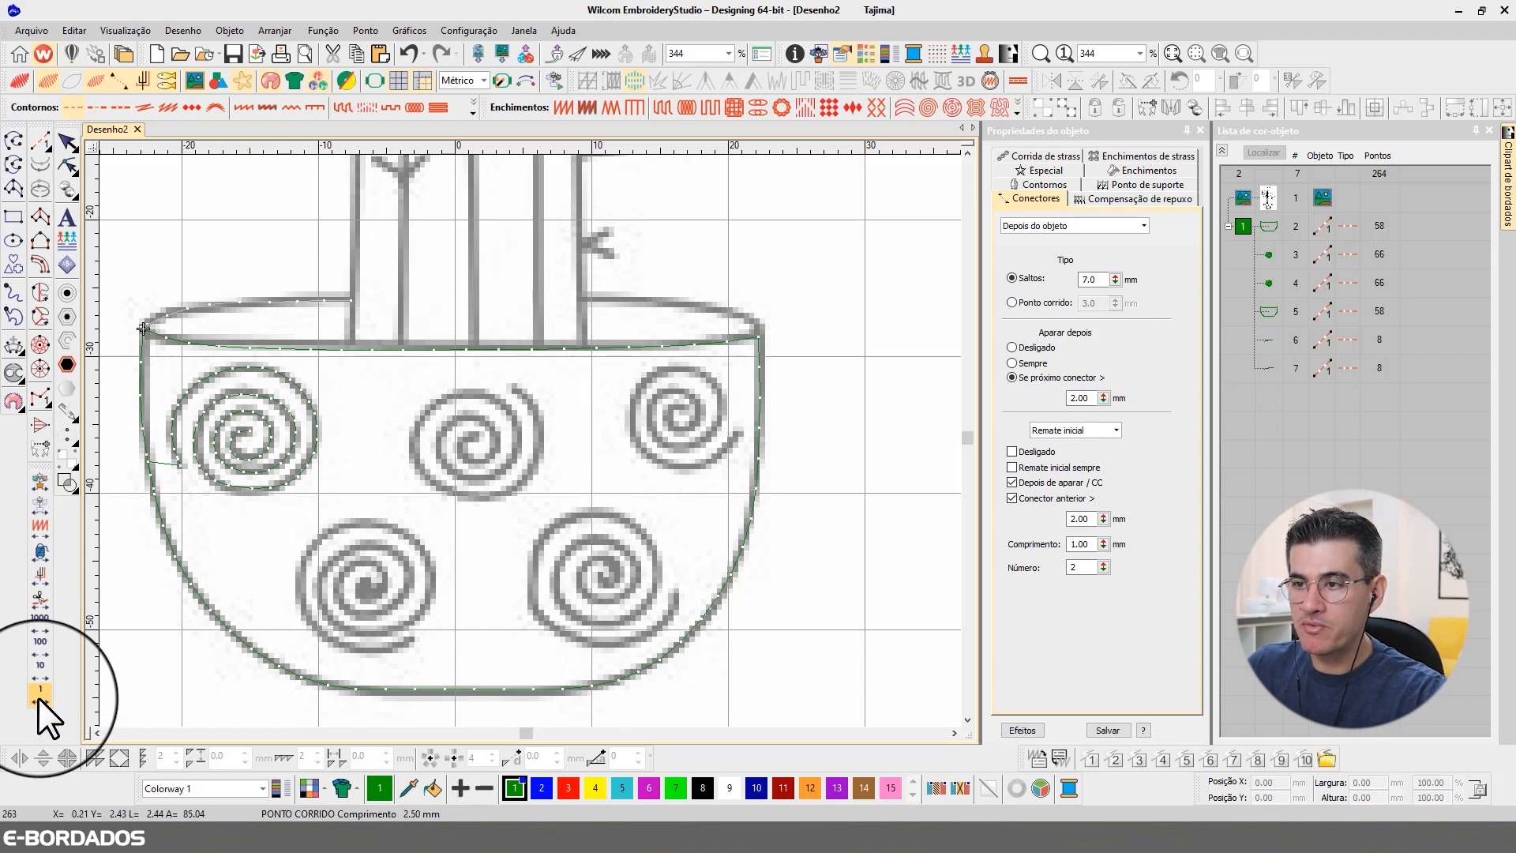
{"action": "key", "text": "Left"}
{"action": "key", "text": "Left"}
{"action": "key", "text": "Left"}
{"action": "key", "text": "Left"}
{"action": "key", "text": "Left"}
{"action": "key", "text": "Left"}
{"action": "key", "text": "Left"}
{"action": "key", "text": "Left"}
{"action": "key", "text": "Left"}
{"action": "key", "text": "Left"}
{"action": "key", "text": "Left"}
{"action": "key", "text": "Left"}
{"action": "key", "text": "Left"}
{"action": "key", "text": "Left"}
{"action": "key", "text": "Left"}
{"action": "key", "text": "Left"}
{"action": "key", "text": "Left"}
{"action": "key", "text": "Left"}
{"action": "key", "text": "Left"}
{"action": "key", "text": "Left"}
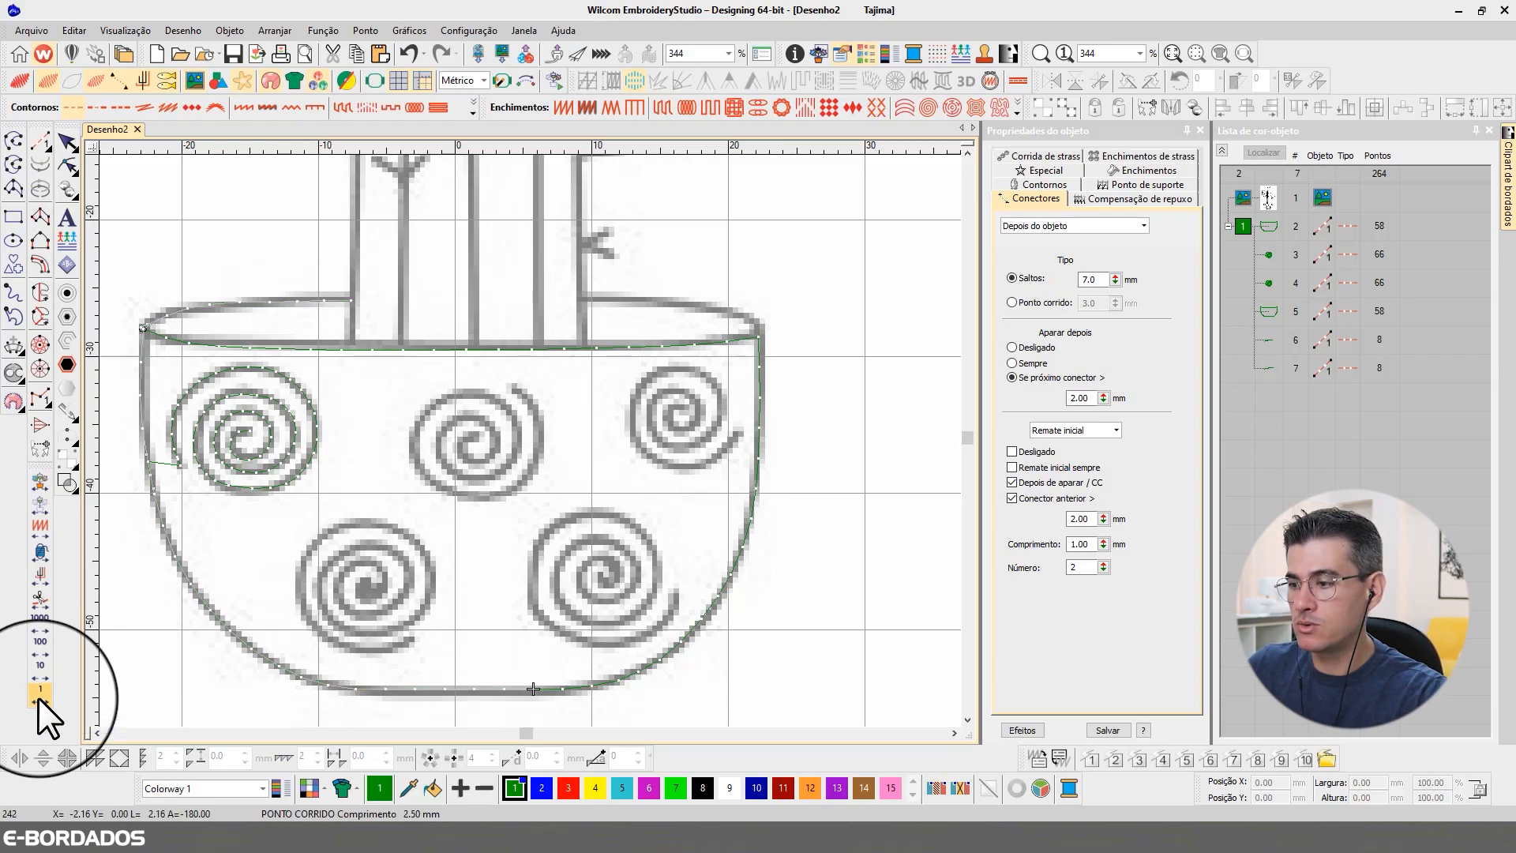
{"action": "key", "text": "Left"}
{"action": "key", "text": "Left"}
{"action": "key", "text": "Left"}
{"action": "key", "text": "Left"}
{"action": "key", "text": "Left"}
{"action": "key", "text": "Left"}
{"action": "key", "text": "Left"}
{"action": "key", "text": "Left"}
{"action": "key", "text": "Left"}
{"action": "key", "text": "Left"}
{"action": "key", "text": "Left"}
{"action": "key", "text": "Left"}
{"action": "key", "text": "Left"}
{"action": "key", "text": "Left"}
{"action": "key", "text": "Left"}
{"action": "key", "text": "Left"}
{"action": "key", "text": "Left"}
{"action": "key", "text": "Left"}
{"action": "key", "text": "Left"}
{"action": "key", "text": "Left"}
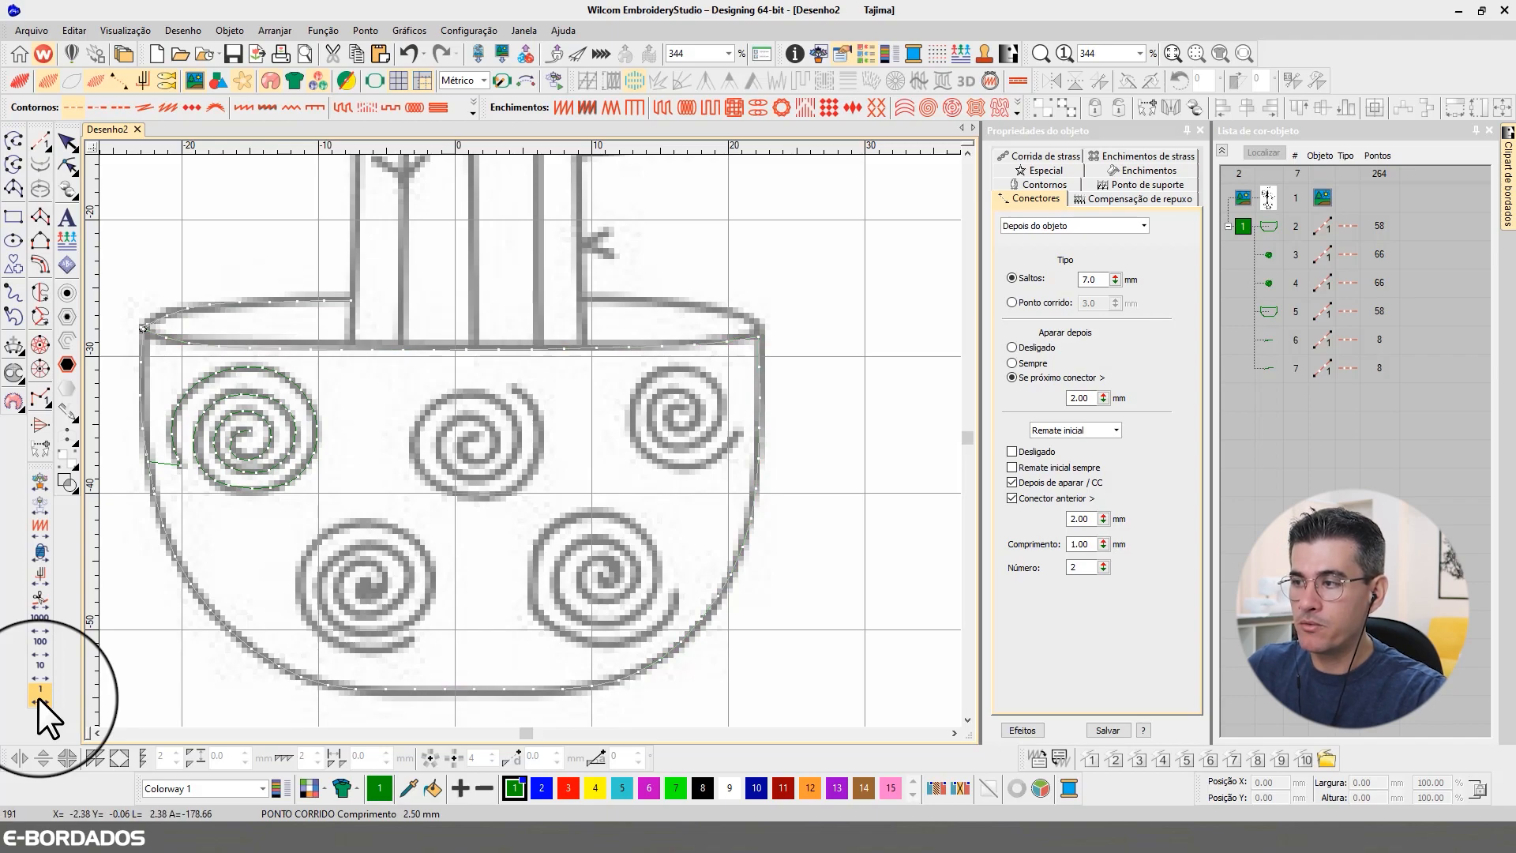
{"action": "key", "text": "Left"}
{"action": "key", "text": "Left"}
{"action": "key", "text": "Left"}
{"action": "key", "text": "Left"}
{"action": "key", "text": "Left"}
{"action": "key", "text": "Left"}
{"action": "key", "text": "Left"}
{"action": "key", "text": "Left"}
{"action": "key", "text": "Left"}
{"action": "key", "text": "Left"}
{"action": "key", "text": "Left"}
{"action": "key", "text": "Left"}
{"action": "key", "text": "Left"}
{"action": "key", "text": "Left"}
{"action": "key", "text": "Left"}
{"action": "key", "text": "Left"}
{"action": "key", "text": "Left"}
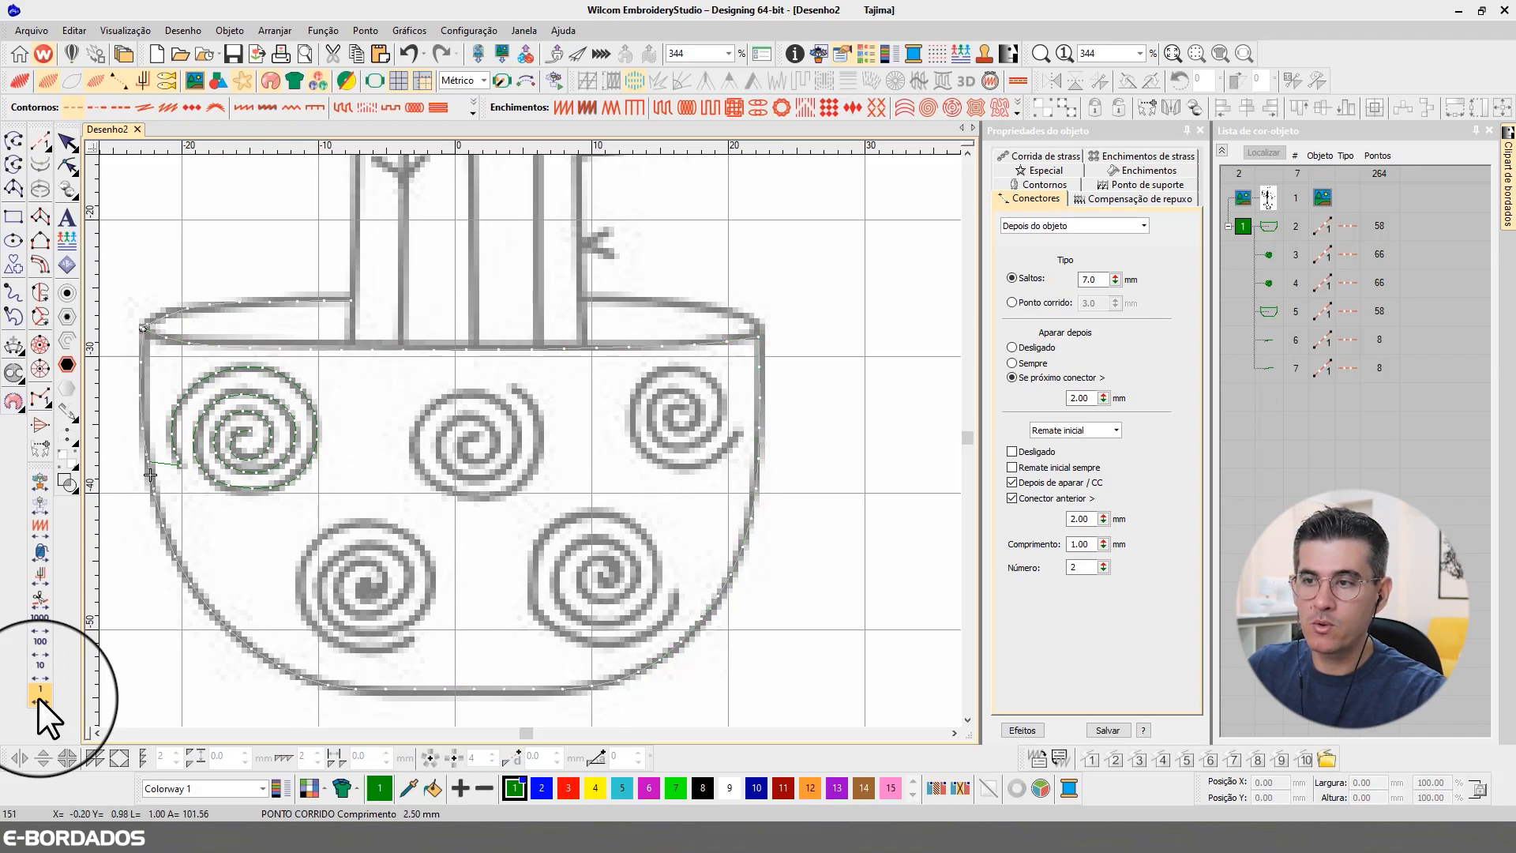
Move the stitch cursor forward along the pot outline to stitch 185 at the rim's right corner
{"action": "key", "text": "Right"}
{"action": "key", "text": "Right"}
{"action": "key", "text": "Right"}
{"action": "key", "text": "Right"}
{"action": "key", "text": "Right"}
{"action": "key", "text": "Right"}
{"action": "key", "text": "Right"}
{"action": "key", "text": "Right"}
{"action": "key", "text": "Right"}
{"action": "key", "text": "Right"}
{"action": "key", "text": "Right"}
{"action": "key", "text": "Right"}
{"action": "key", "text": "Right"}
{"action": "key", "text": "Right"}
{"action": "key", "text": "Right"}
{"action": "key", "text": "Right"}
{"action": "key", "text": "Right"}
{"action": "key", "text": "Right"}
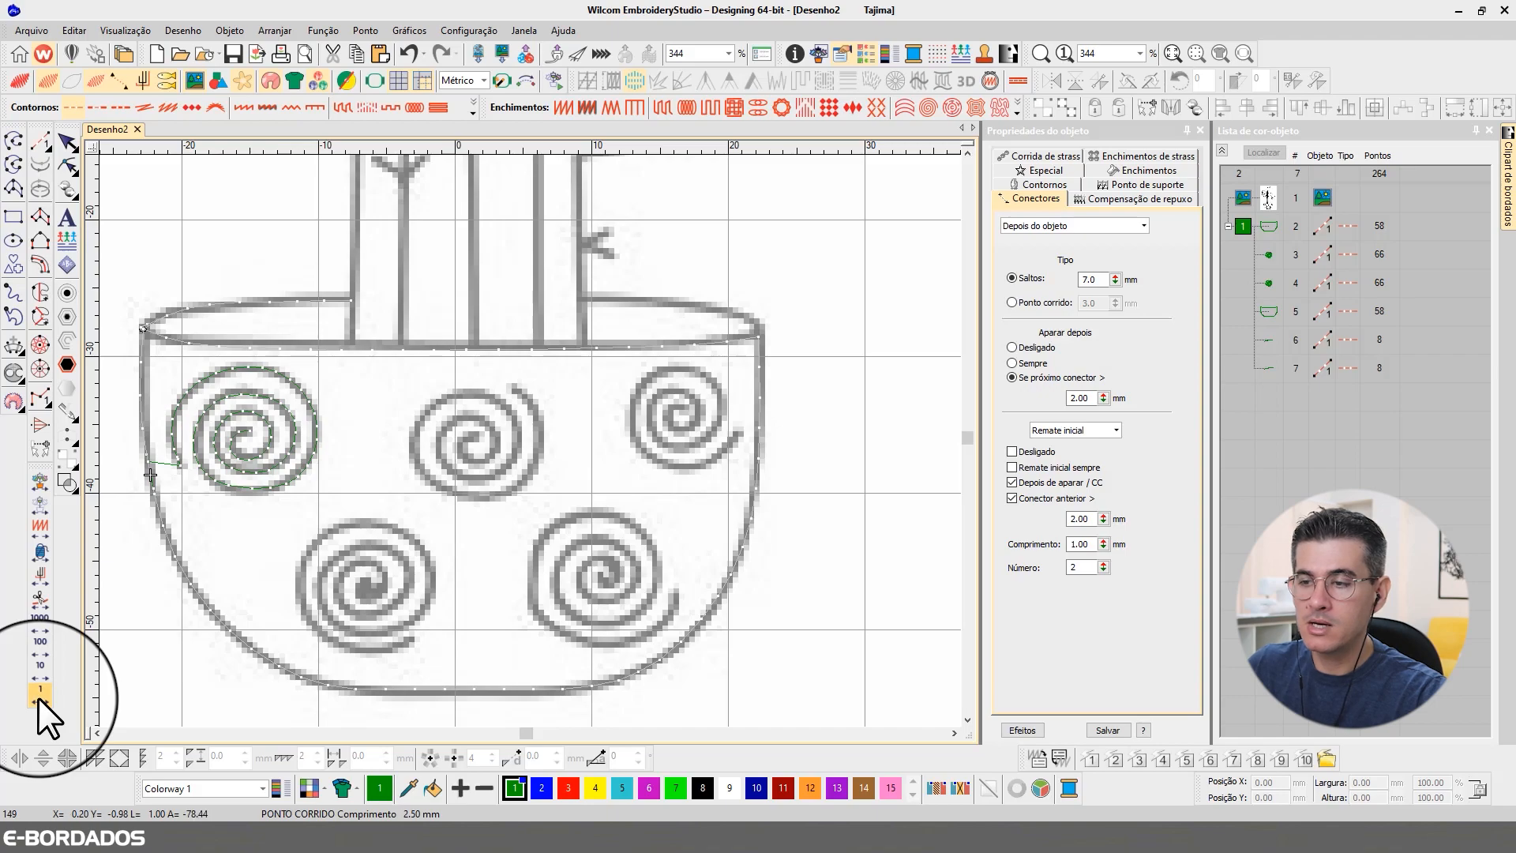
{"action": "key", "text": "Right"}
{"action": "key", "text": "Right"}
{"action": "key", "text": "Right"}
{"action": "key", "text": "Right"}
{"action": "key", "text": "Right"}
{"action": "key", "text": "Right"}
{"action": "key", "text": "Right"}
{"action": "key", "text": "Right"}
{"action": "key", "text": "Right"}
{"action": "key", "text": "Right"}
{"action": "key", "text": "Right"}
{"action": "key", "text": "Right"}
{"action": "key", "text": "Right"}
{"action": "key", "text": "Right"}
{"action": "key", "text": "Right"}
{"action": "key", "text": "Right"}
{"action": "key", "text": "Right"}
{"action": "key", "text": "Right"}
{"action": "key", "text": "Right"}
{"action": "key", "text": "Right"}
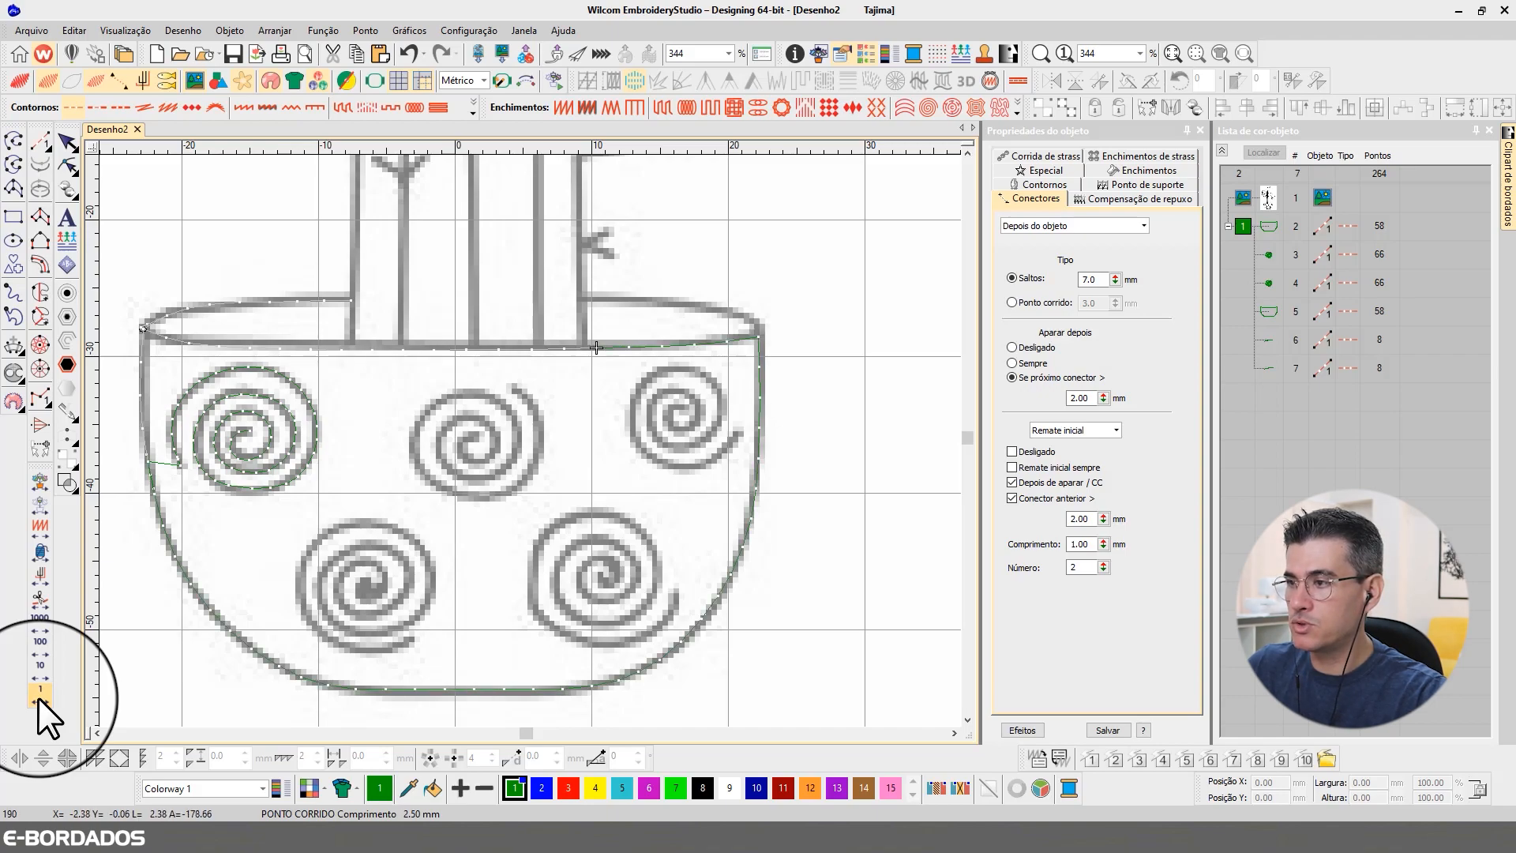
{"action": "left_click", "coordinate": [968, 152]}
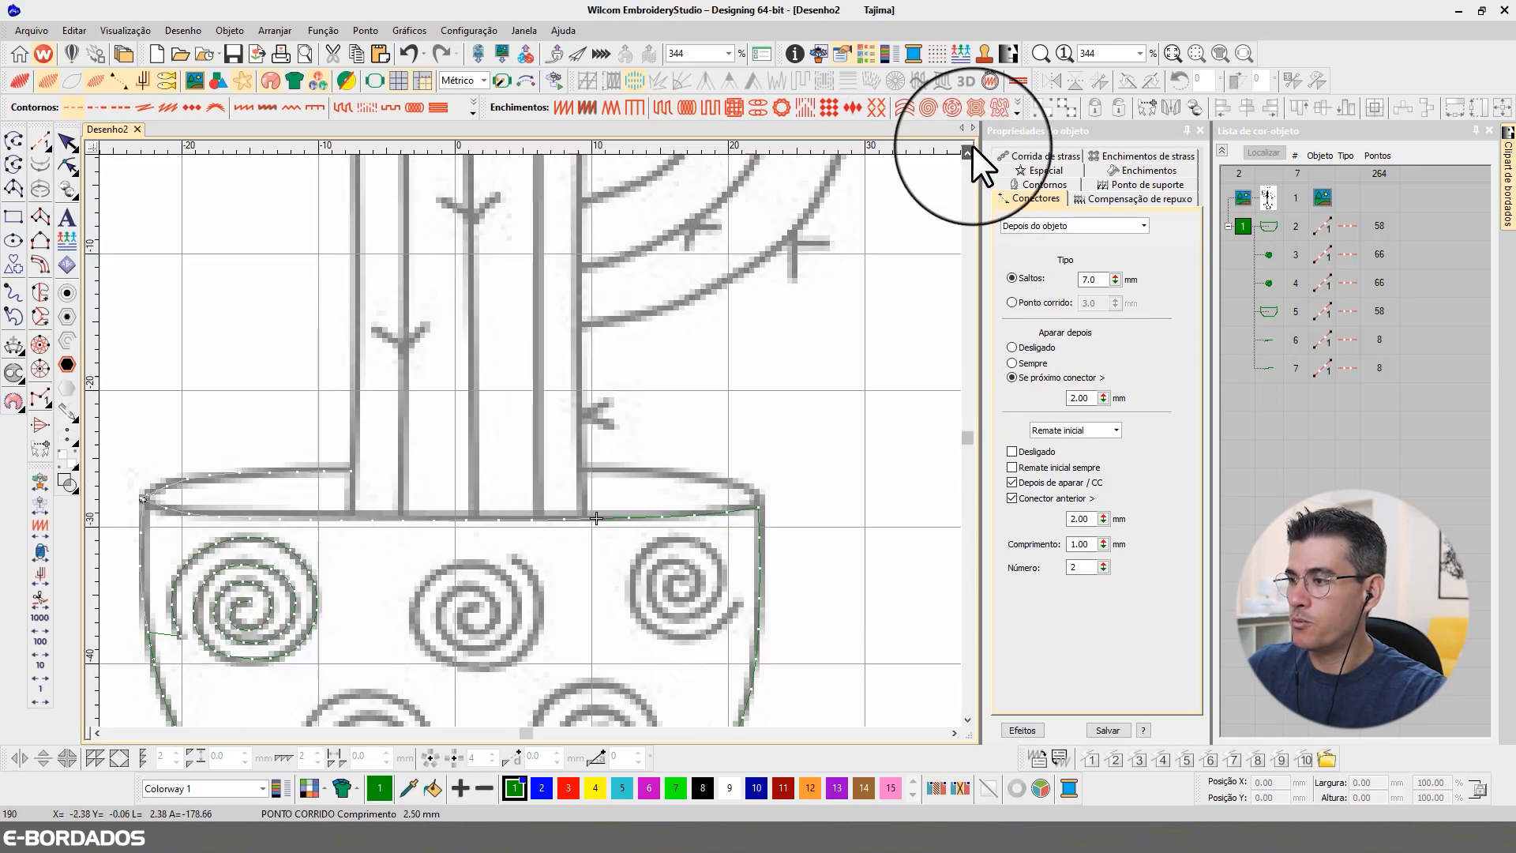
{"action": "left_click", "coordinate": [37, 699]}
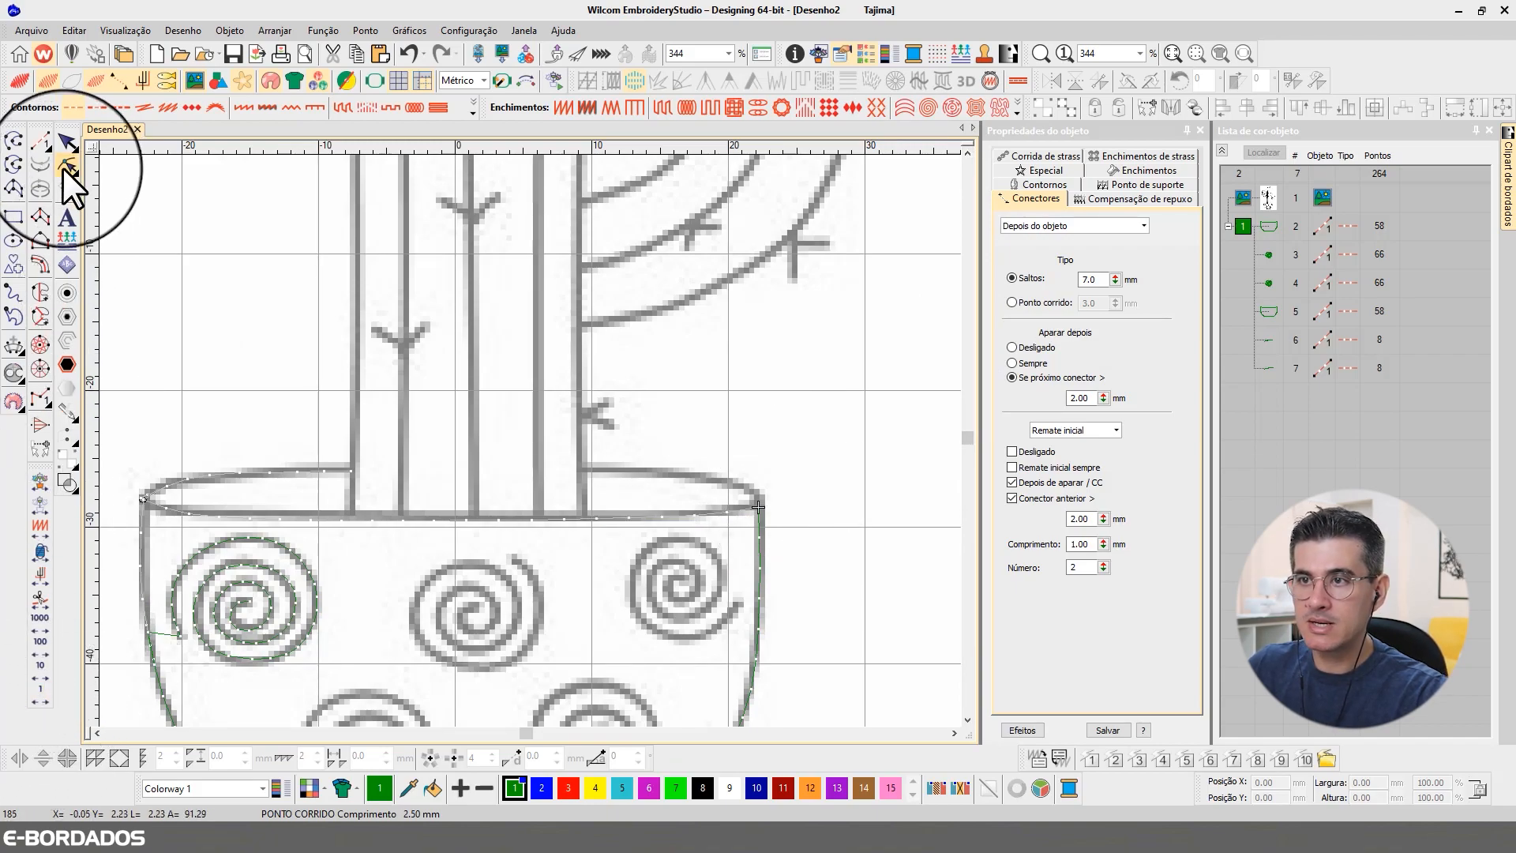
Trace the back rim's right curve in running stitch from the pot's right corner to the trunk and double it with a return pass
{"action": "left_click", "coordinate": [38, 143]}
{"action": "left_click", "coordinate": [758, 506]}
{"action": "right_click", "coordinate": [733, 482]}
{"action": "right_click", "coordinate": [669, 472]}
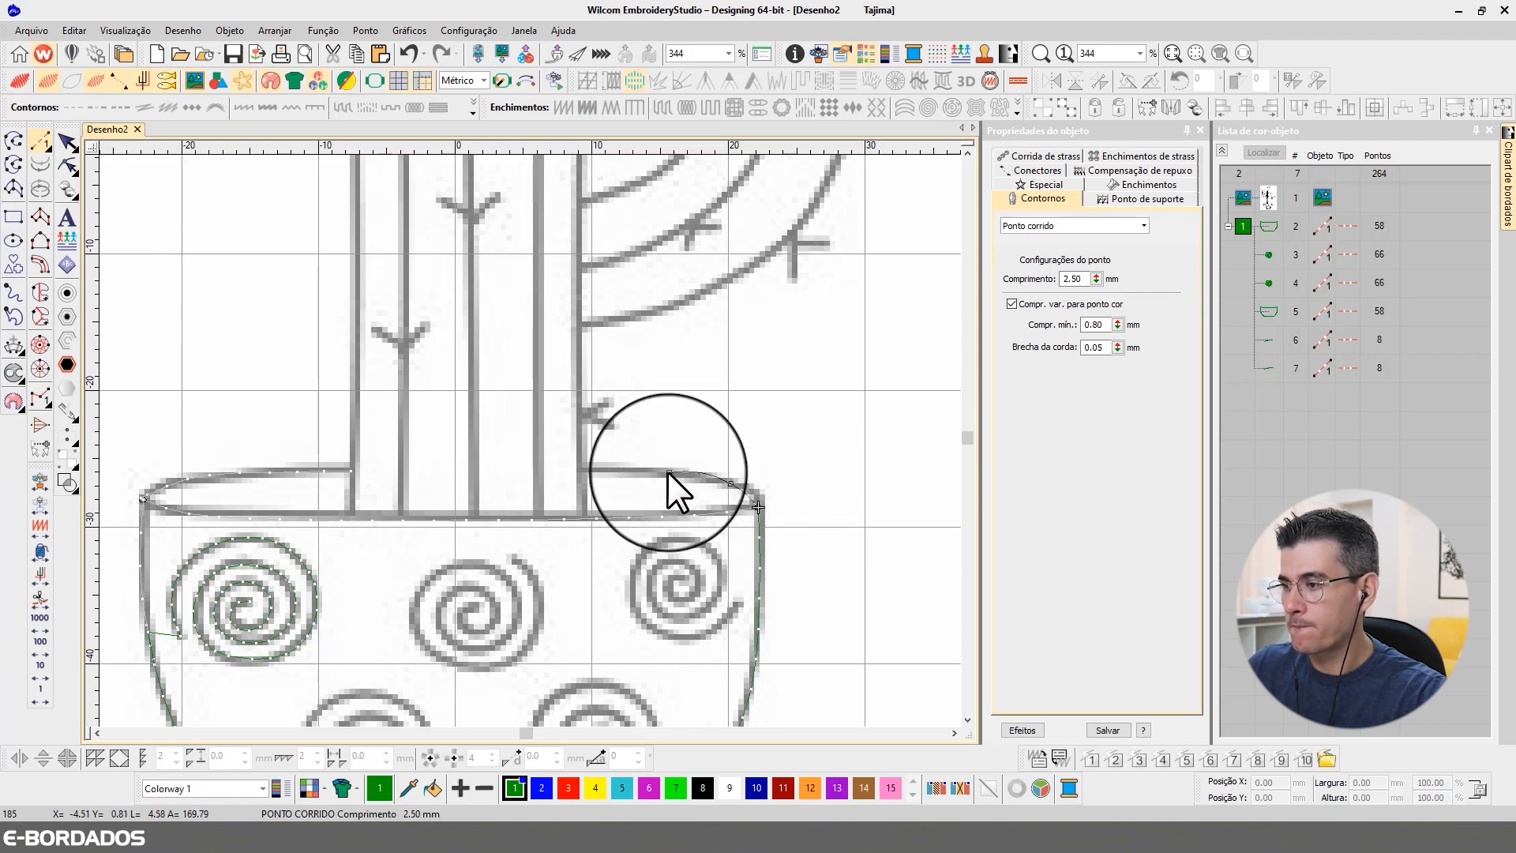
{"action": "left_click", "coordinate": [581, 469]}
{"action": "key", "text": "Return"}
{"action": "left_click", "coordinate": [70, 143]}
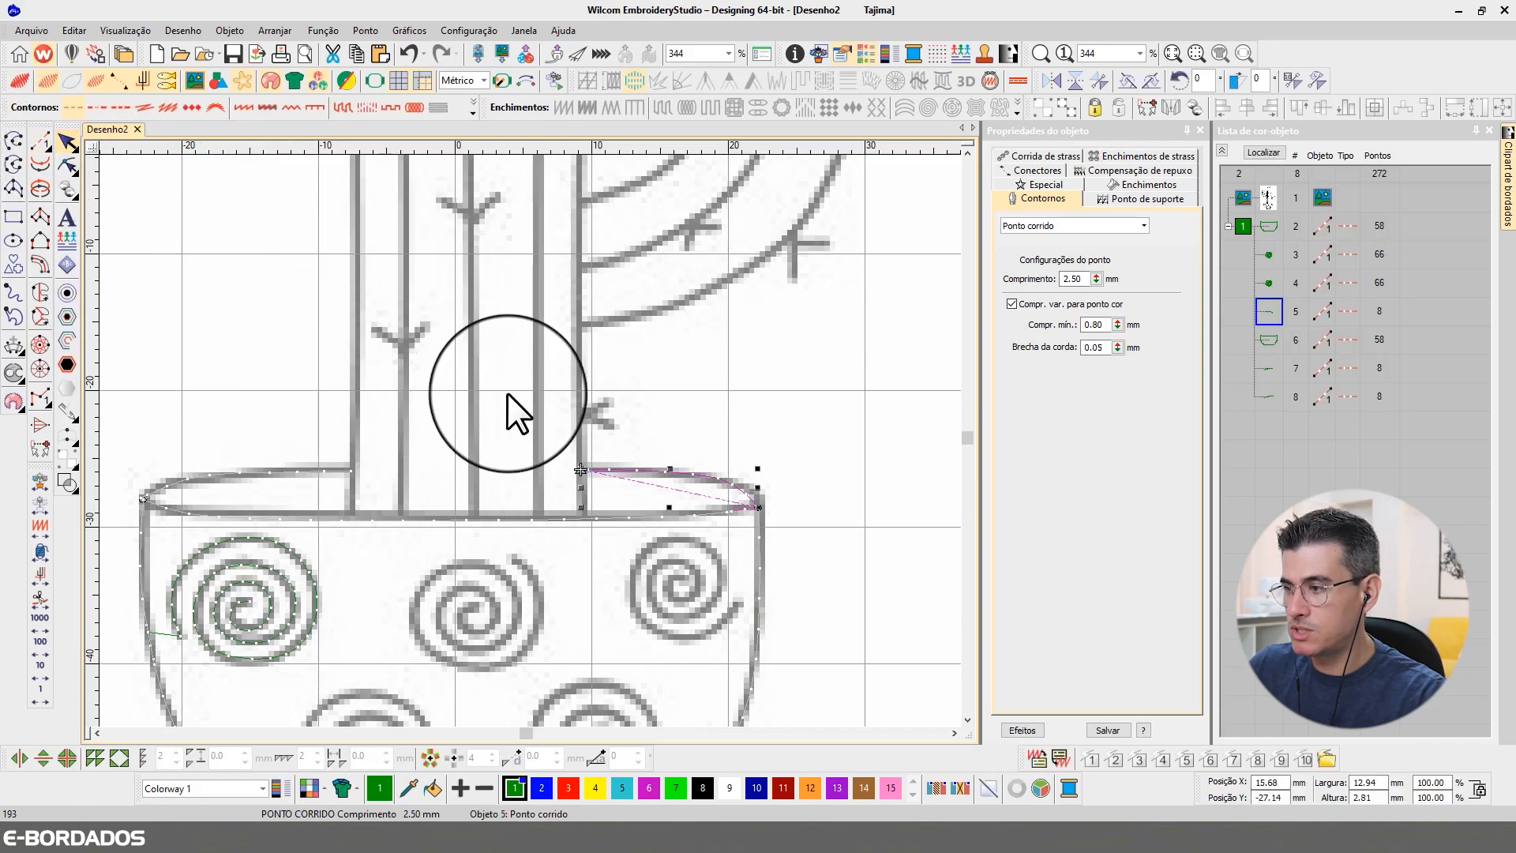
{"action": "key", "text": "ctrl+b"}
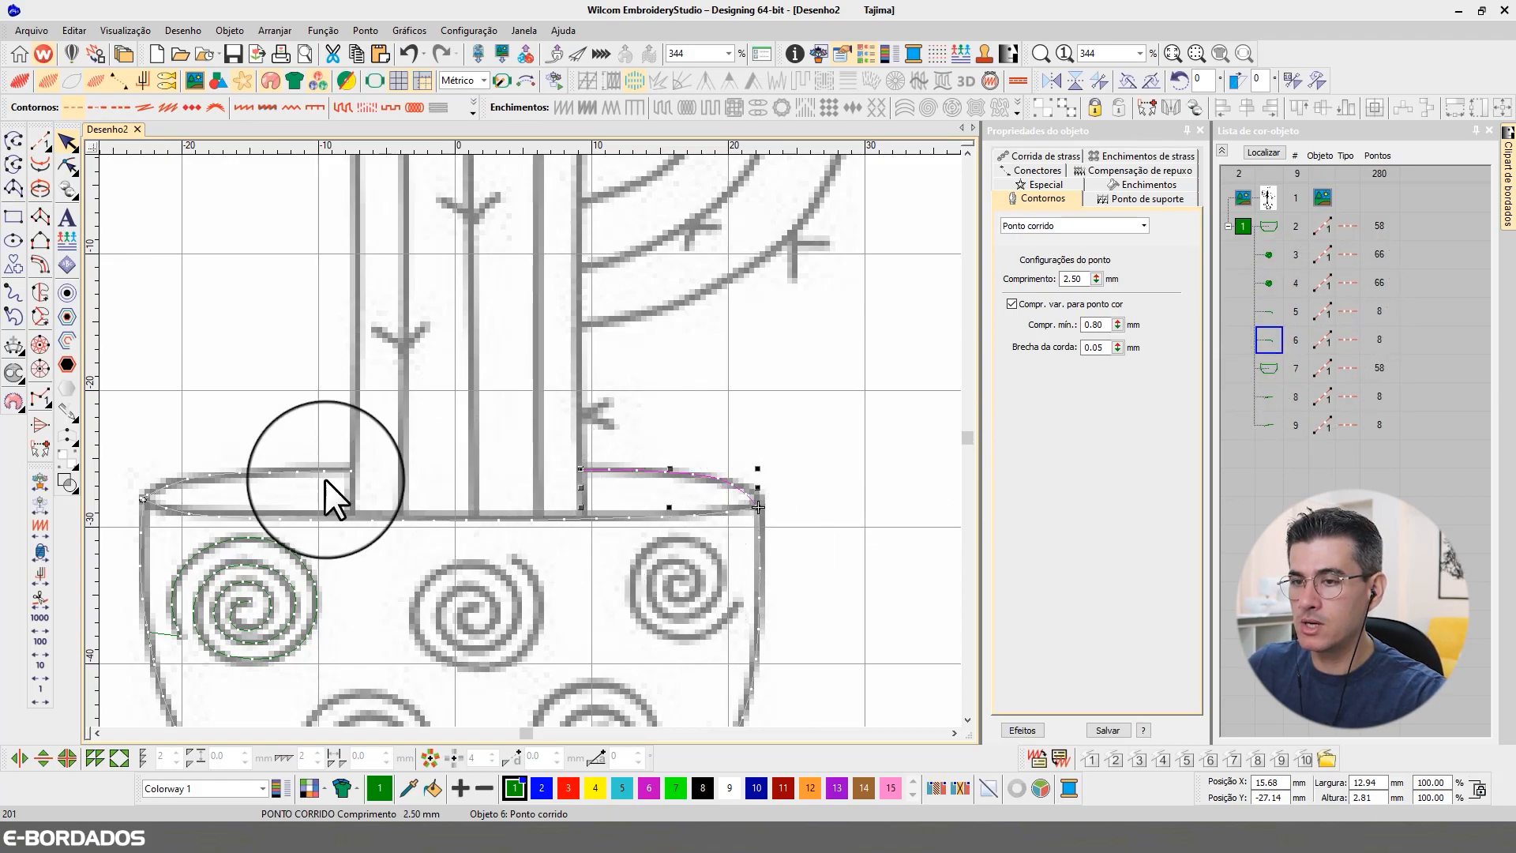
Move the stitch cursor forward along the pot's front rim to stitch 210 at the base of the trunk's centre line
{"action": "key", "text": "Escape"}
{"action": "right_click", "coordinate": [36, 699]}
{"action": "right_click", "coordinate": [36, 698]}
{"action": "left_click", "coordinate": [36, 698]}
{"action": "left_click", "coordinate": [35, 698]}
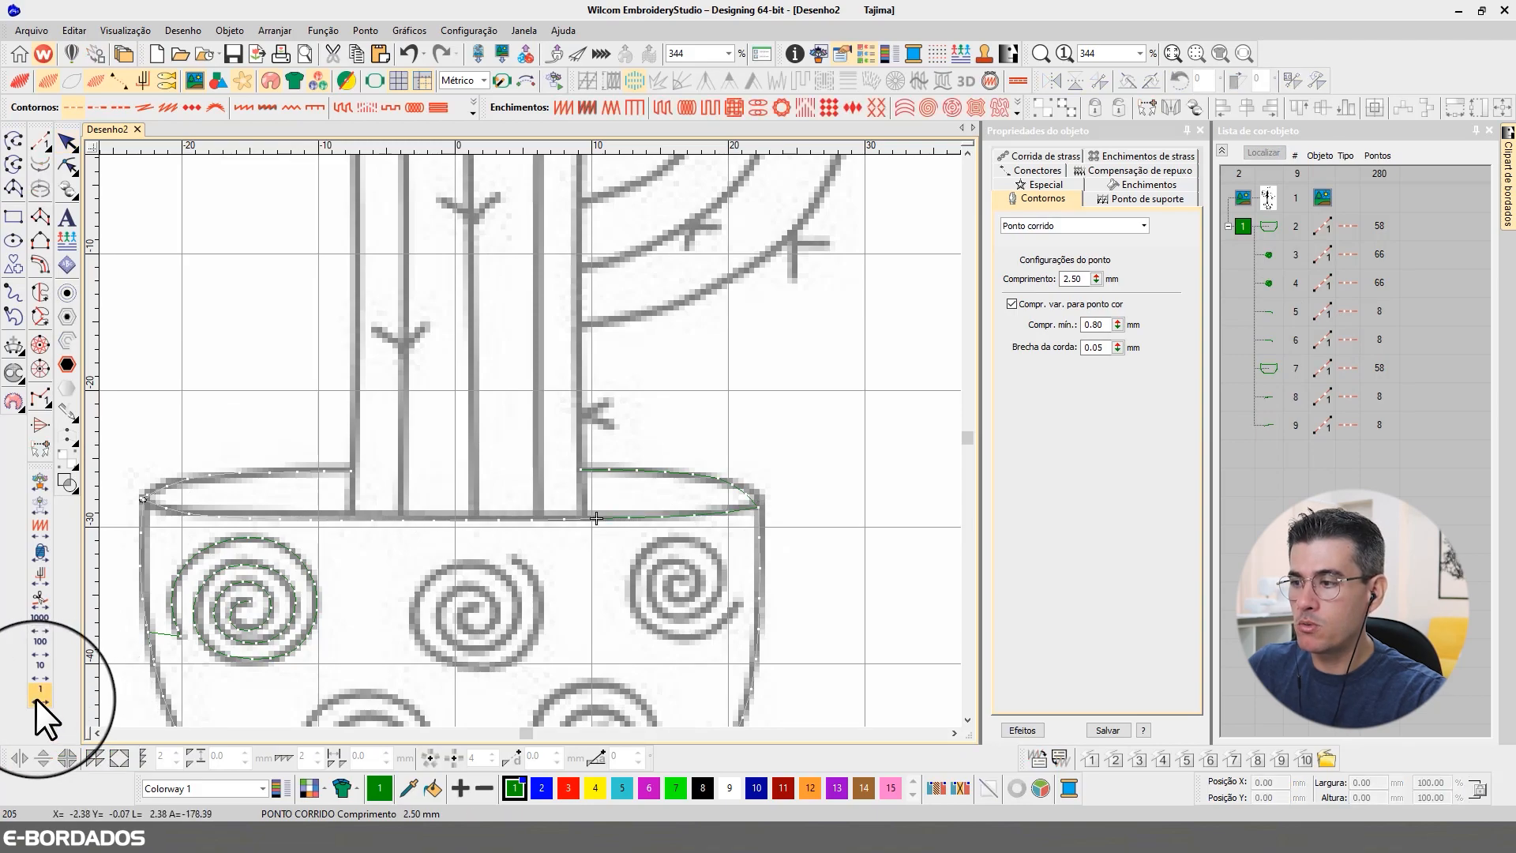
{"action": "left_click", "coordinate": [36, 698]}
{"action": "left_click", "coordinate": [36, 699]}
Trace the trunk's centre line in running stitch from the front rim up to the crown and double it with a return pass
{"action": "left_click", "coordinate": [40, 141]}
{"action": "left_click", "coordinate": [475, 518]}
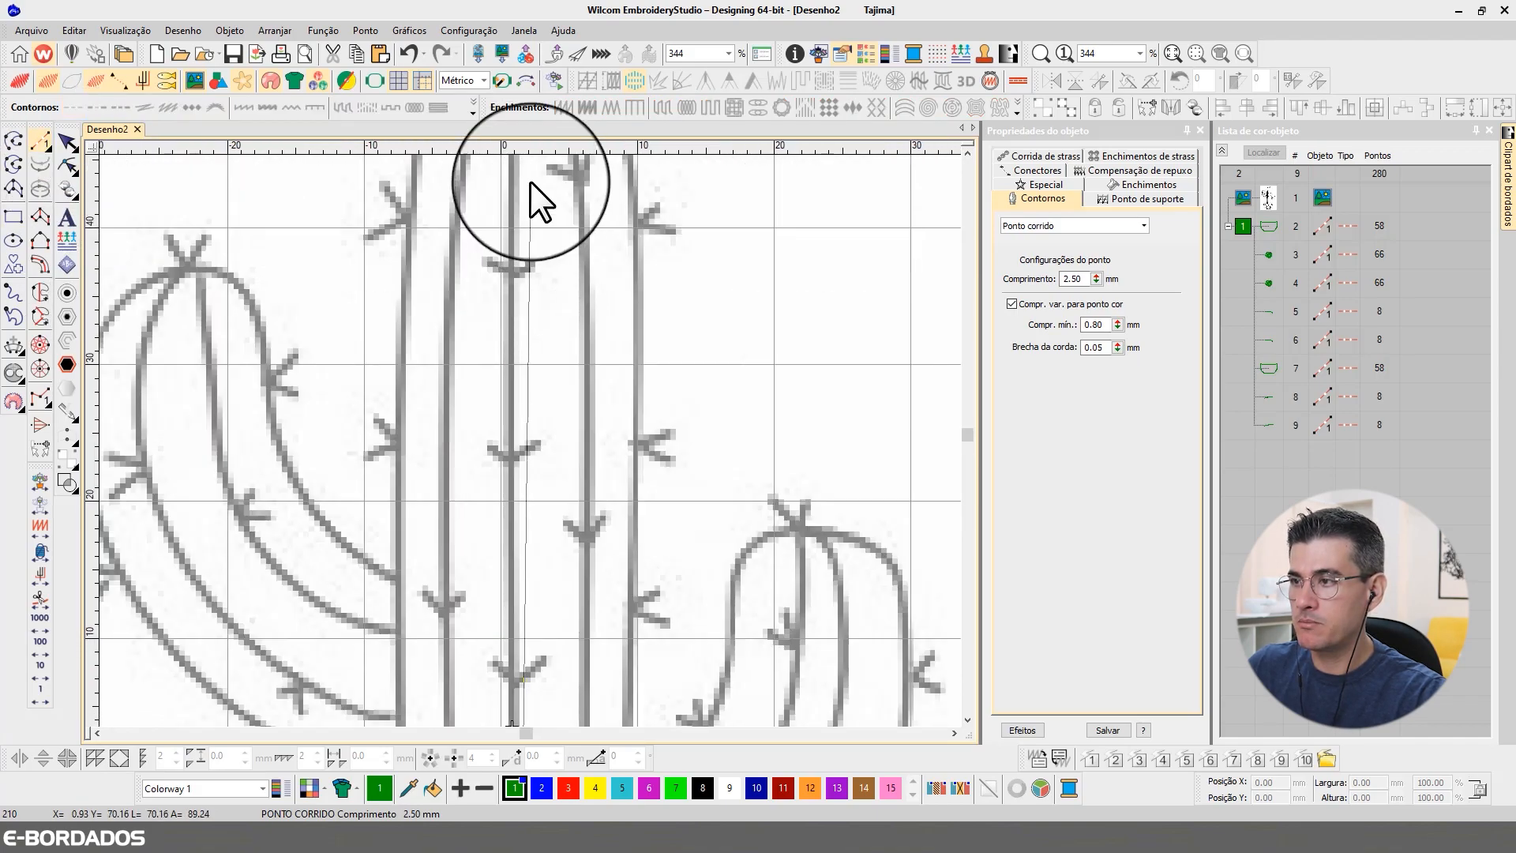
{"action": "left_click", "coordinate": [513, 183]}
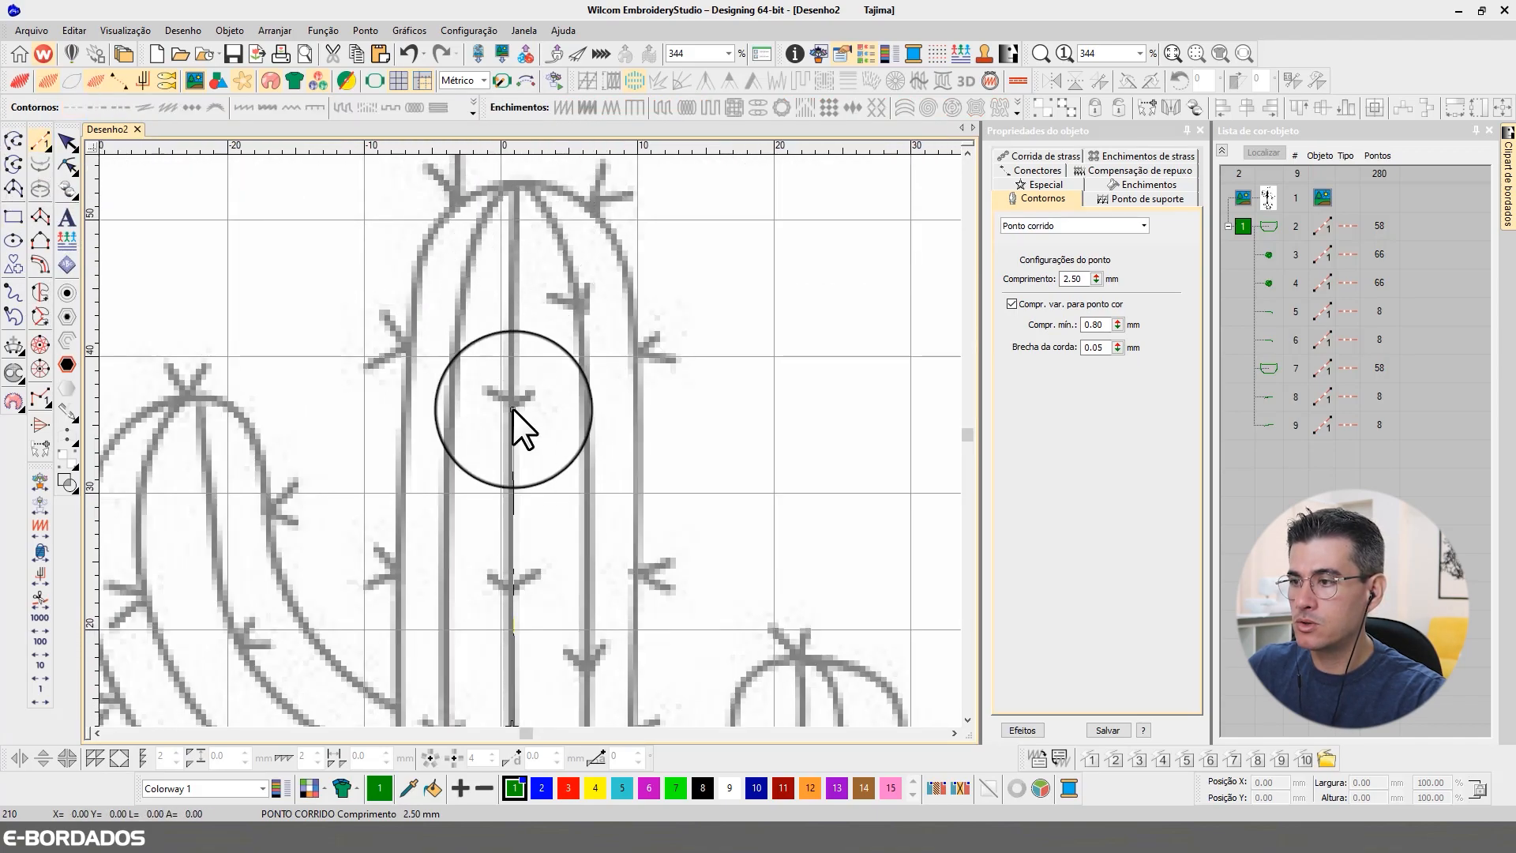
{"action": "left_click", "coordinate": [513, 187]}
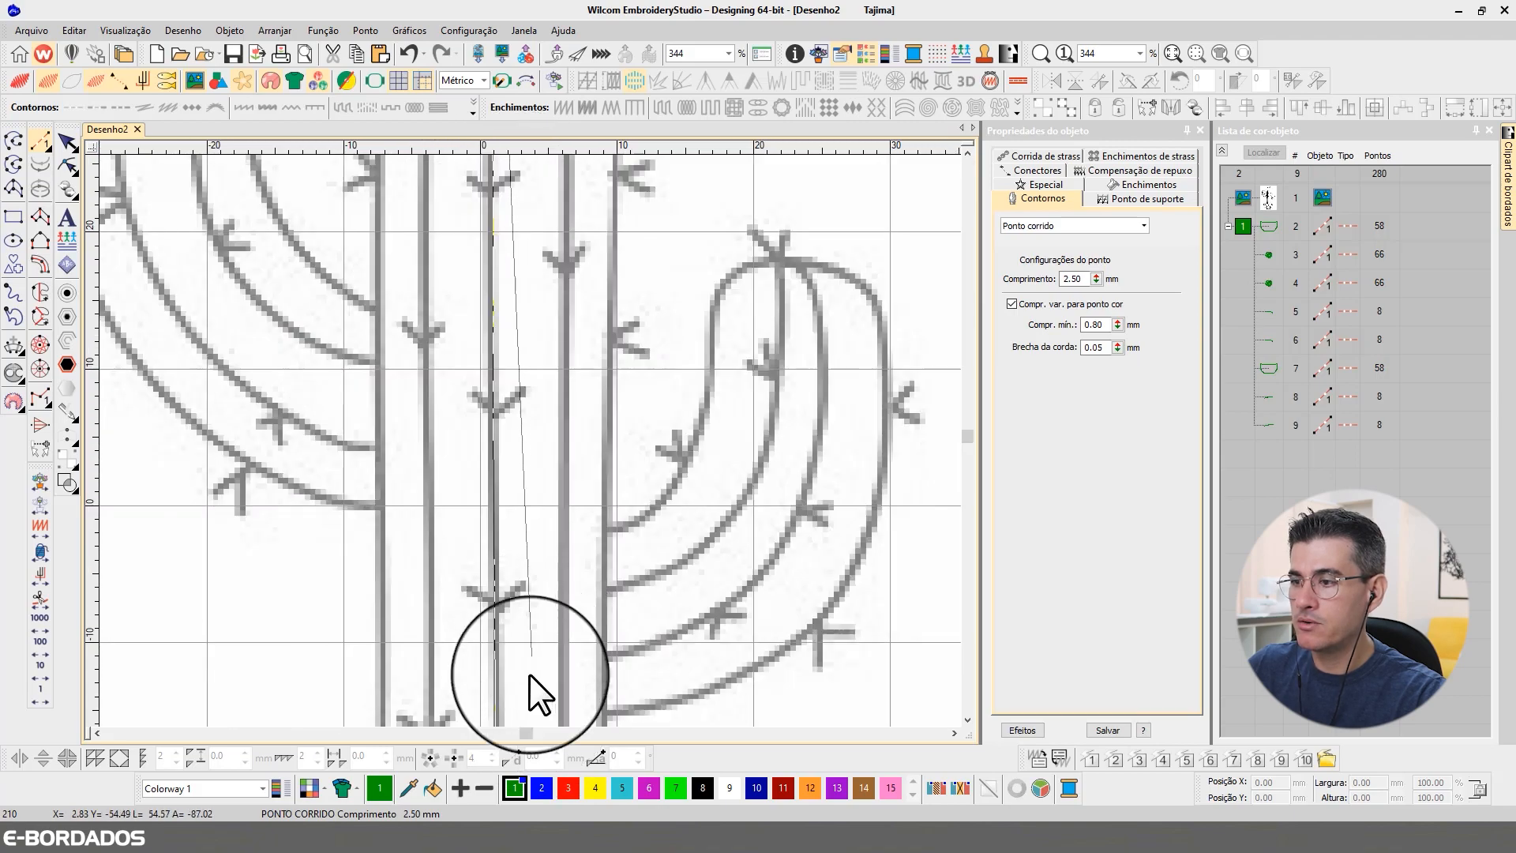
{"action": "key", "text": "Return"}
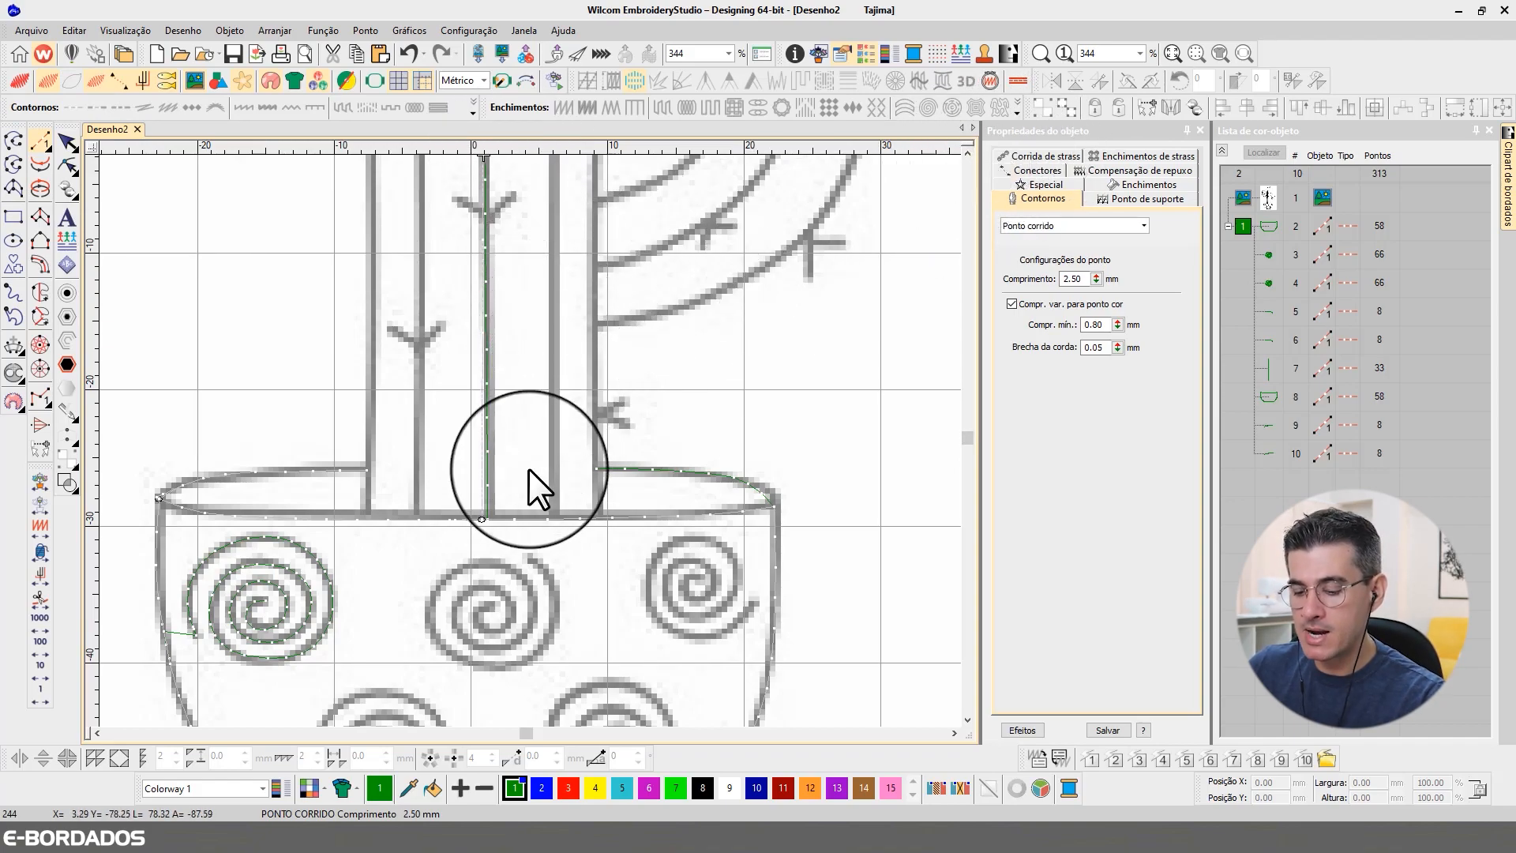
{"action": "key", "text": "ctrl+shift+b"}
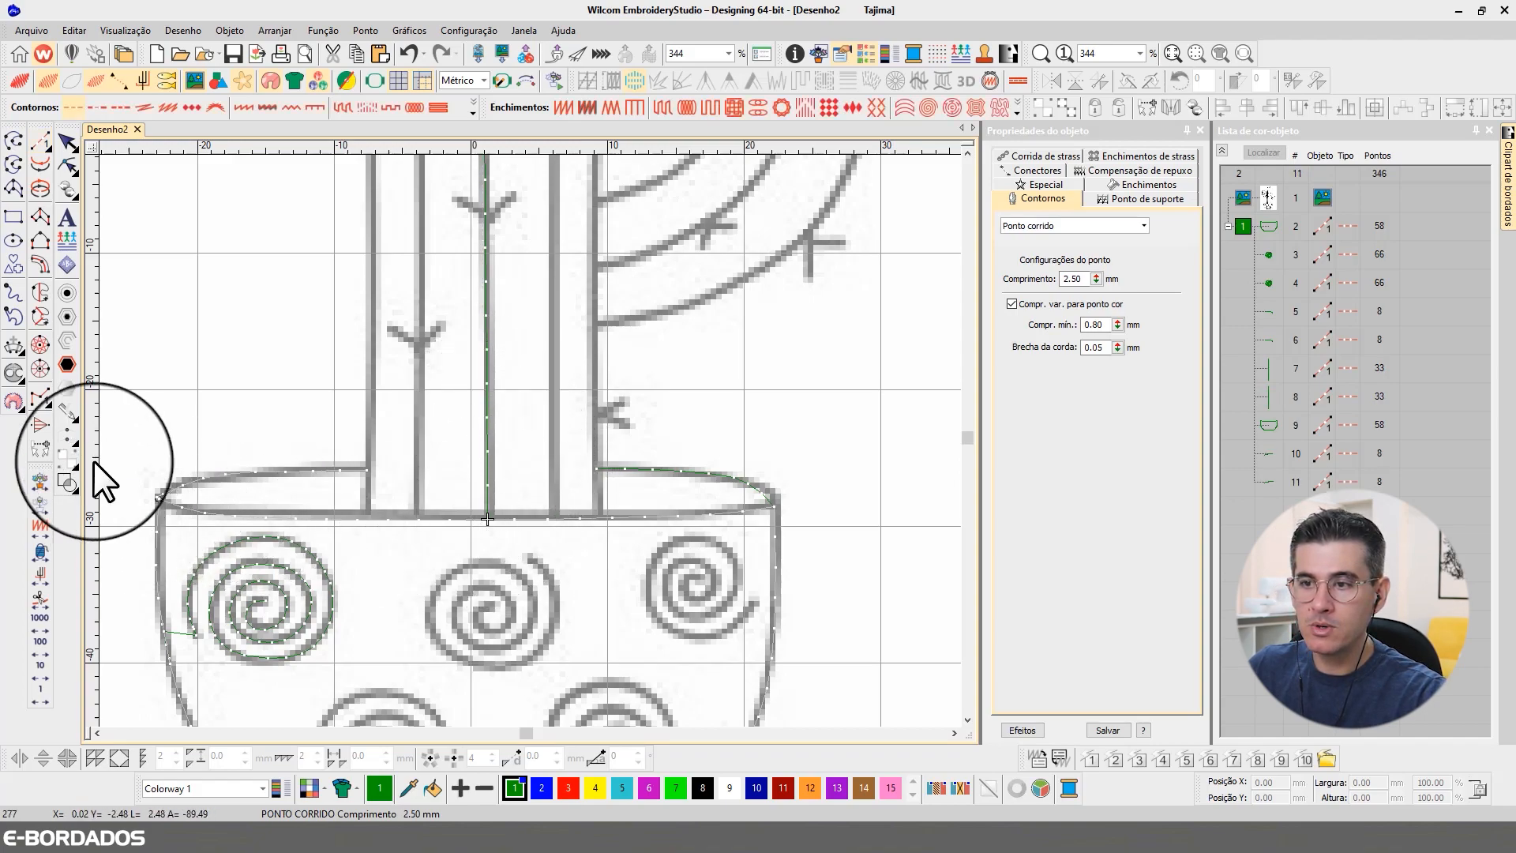
Move the stitch cursor along the front rim to stitch 280 at the base of the trunk's inner line left of centre
{"action": "left_click", "coordinate": [36, 698]}
{"action": "left_click", "coordinate": [37, 698]}
{"action": "left_click", "coordinate": [36, 698]}
{"action": "left_click", "coordinate": [36, 698]}
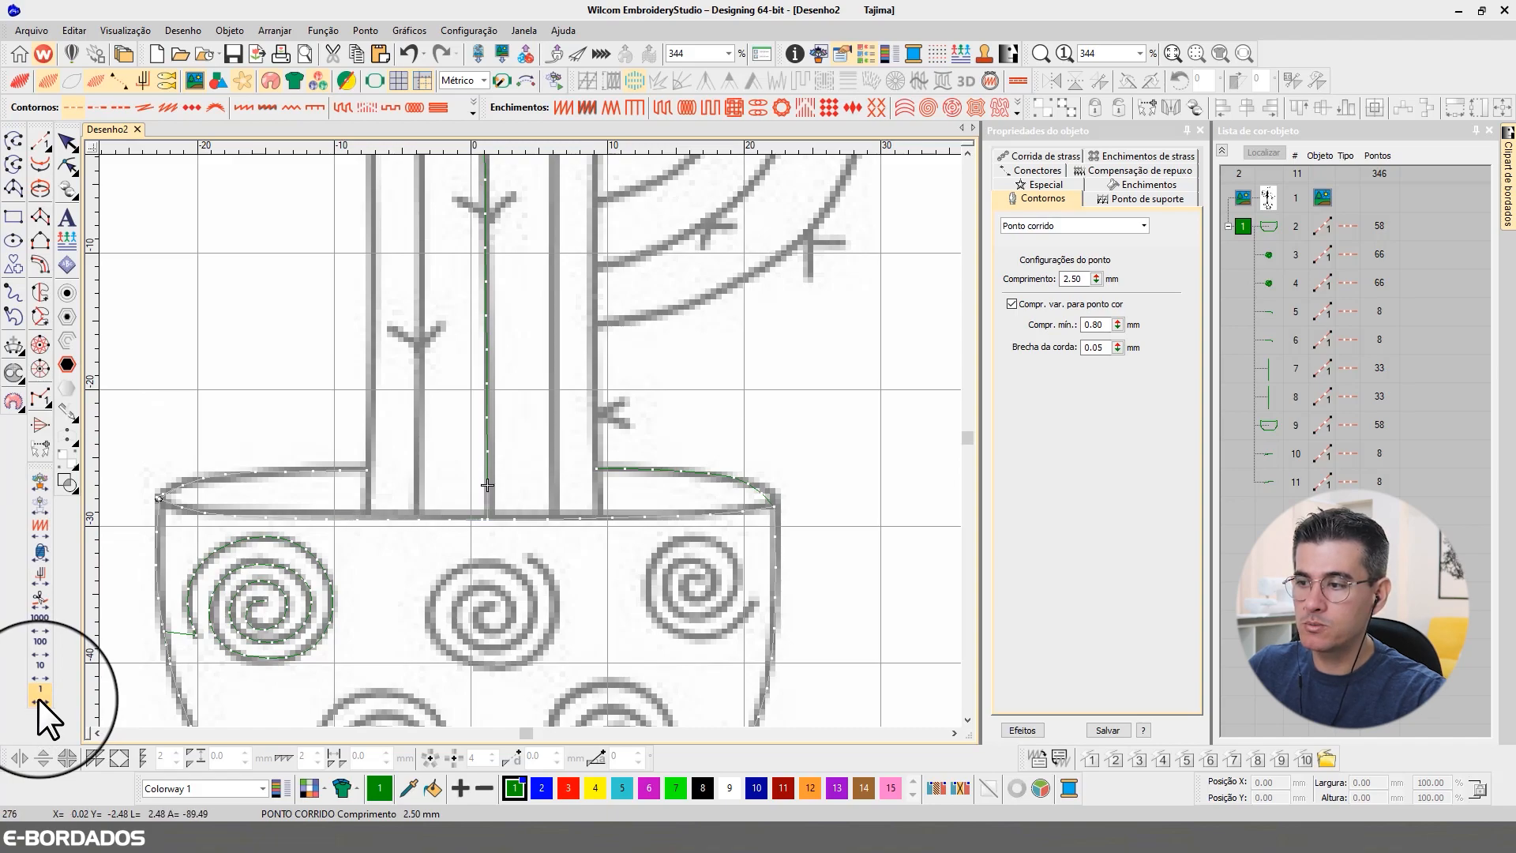
{"action": "right_click", "coordinate": [38, 699]}
{"action": "right_click", "coordinate": [38, 698]}
{"action": "right_click", "coordinate": [38, 698]}
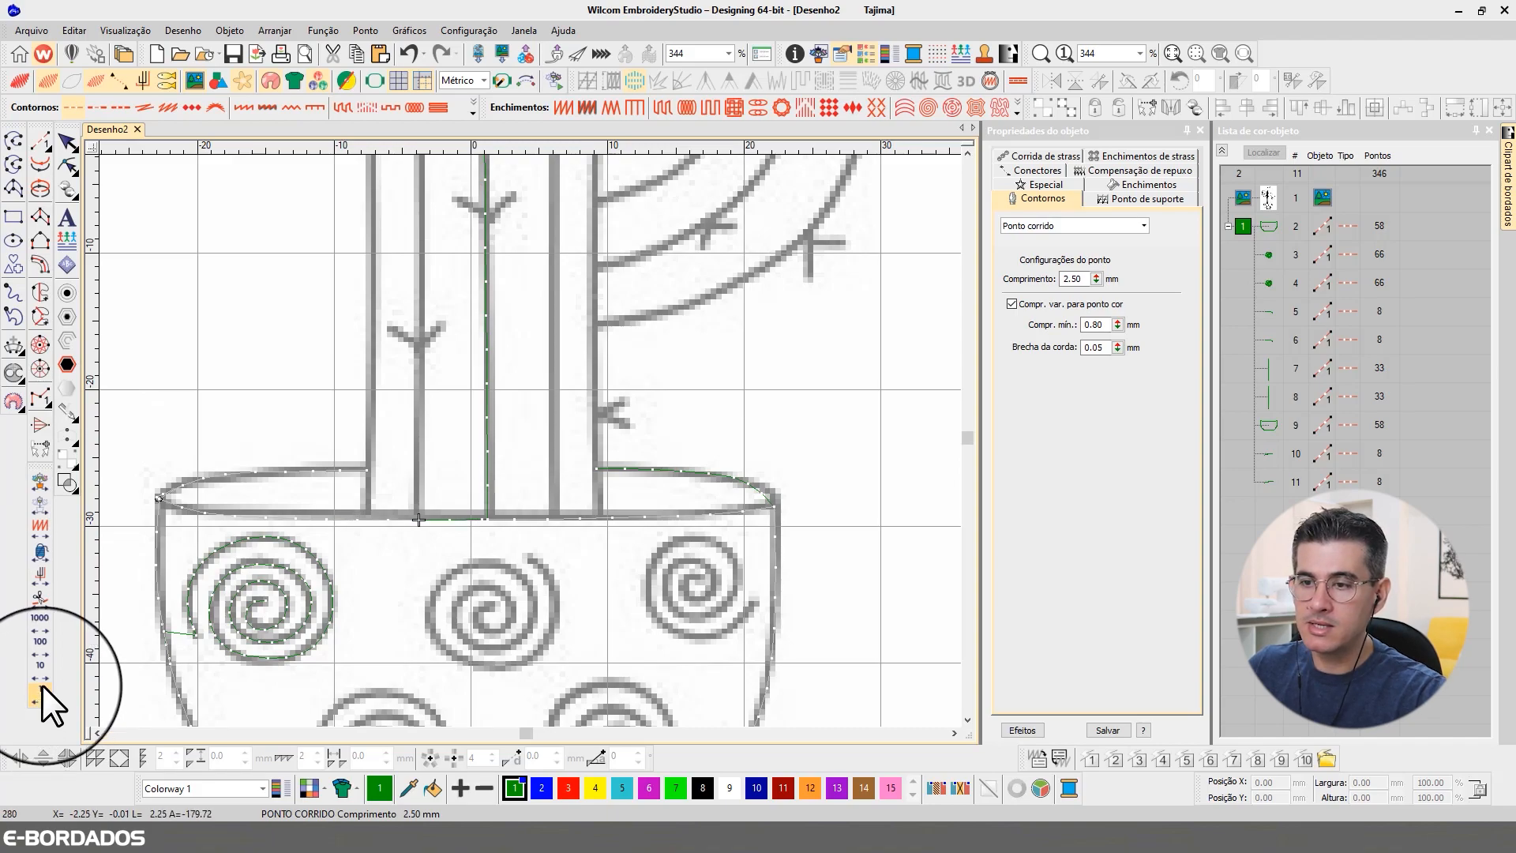
Trace the trunk's inner line left of centre in running stitch from the front rim to the crown and double it with a return pass
{"action": "left_click", "coordinate": [40, 140]}
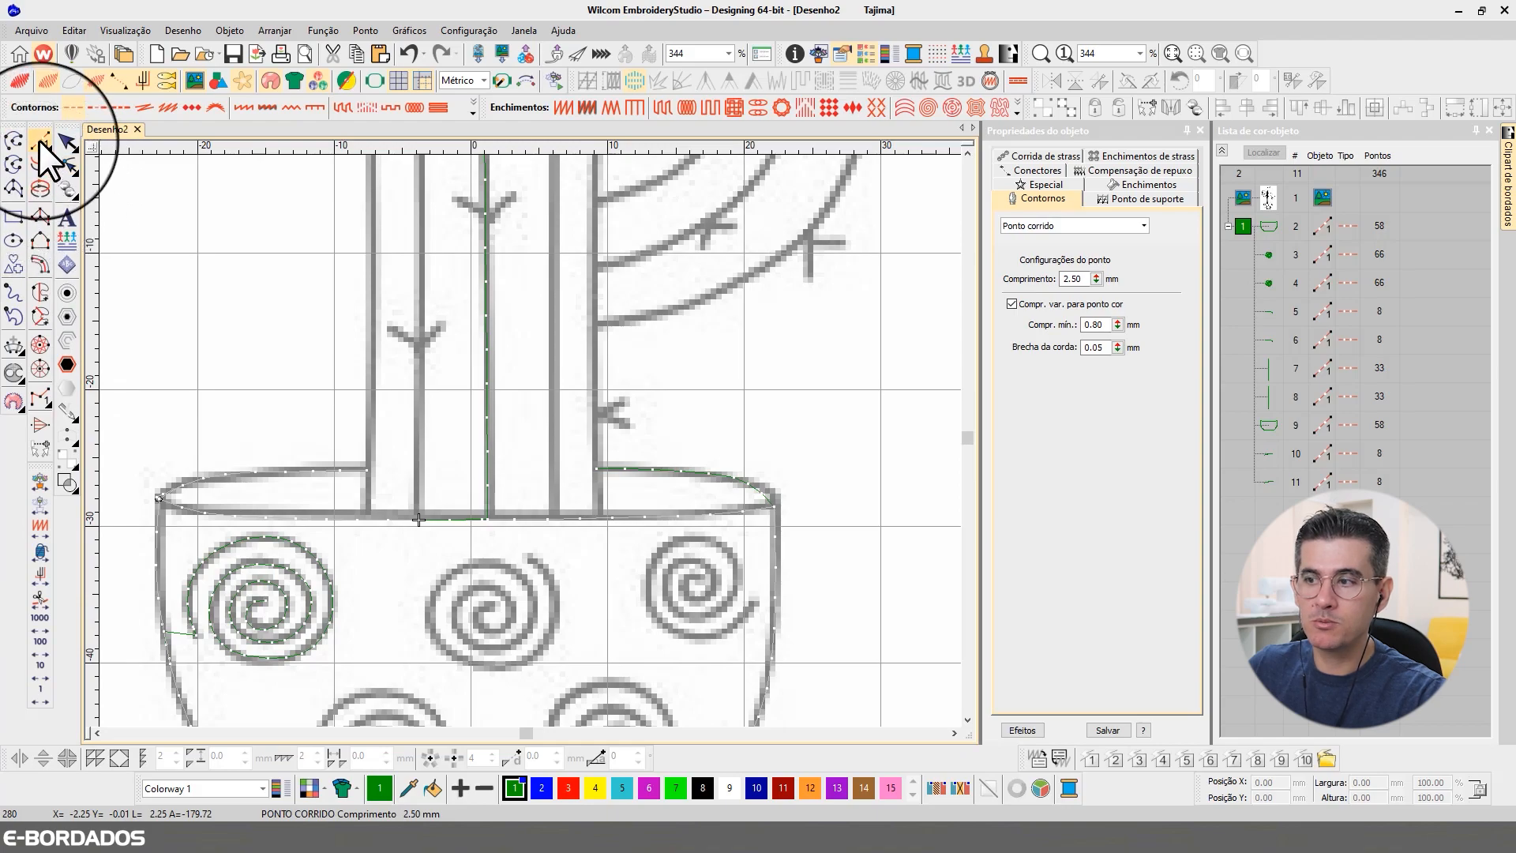
{"action": "left_click", "coordinate": [417, 519]}
{"action": "left_click", "coordinate": [519, 490]}
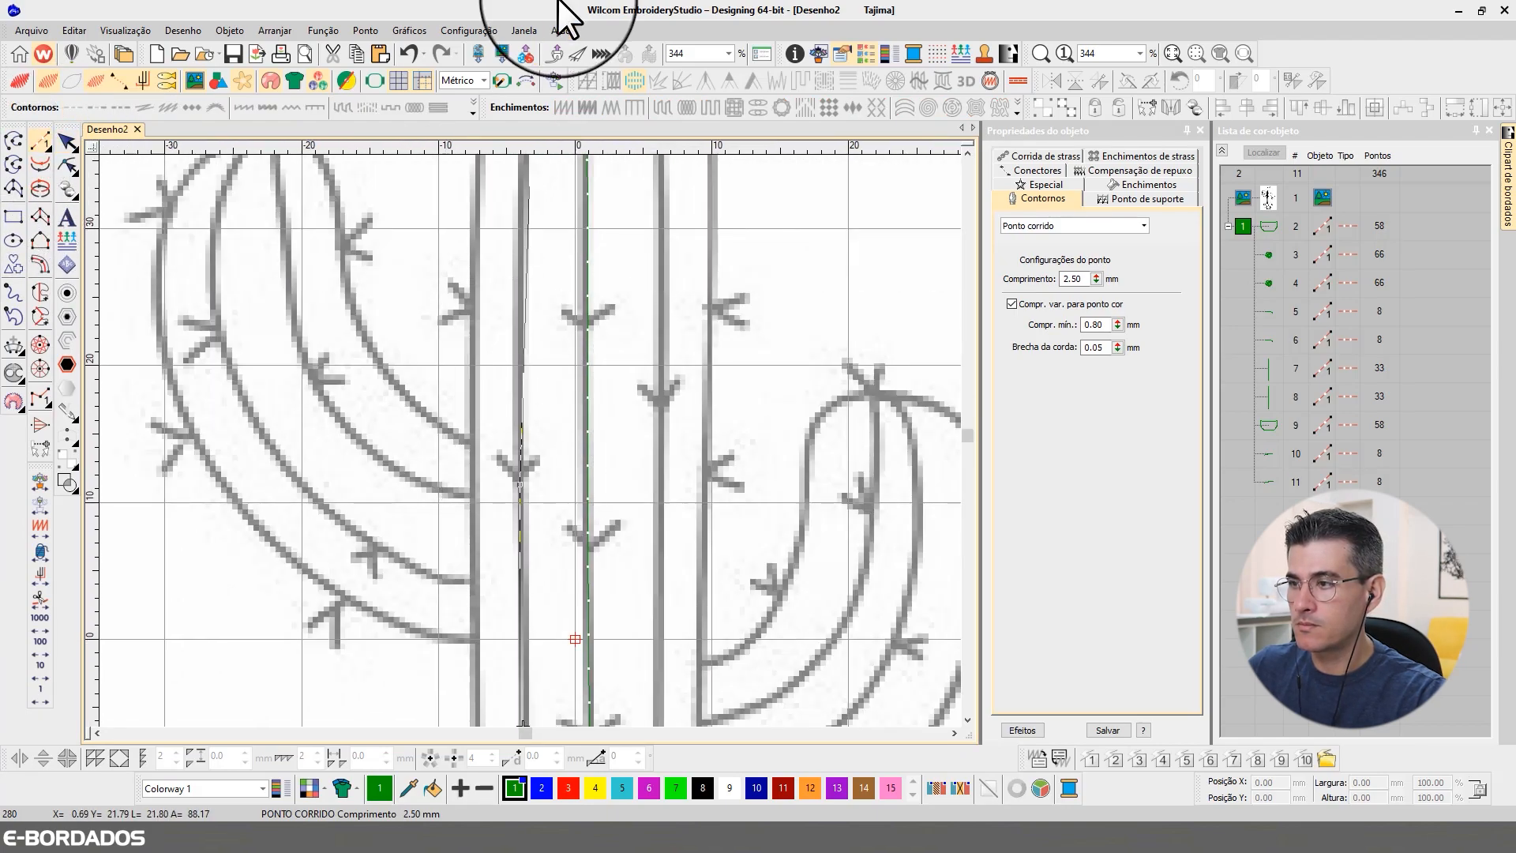
{"action": "left_click", "coordinate": [585, 188]}
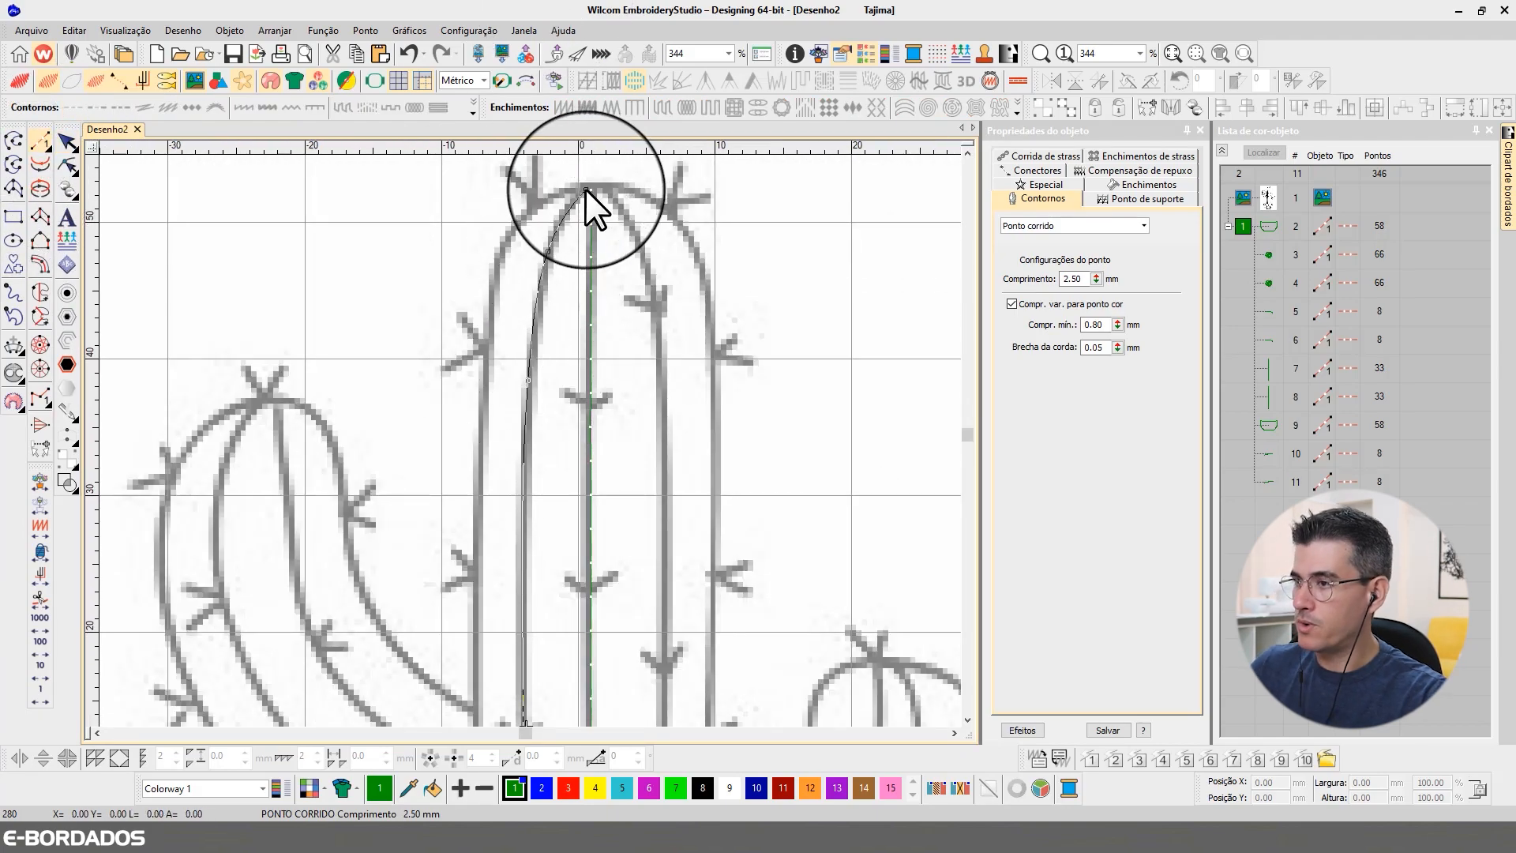
{"action": "key", "text": "Return"}
{"action": "left_click", "coordinate": [68, 141]}
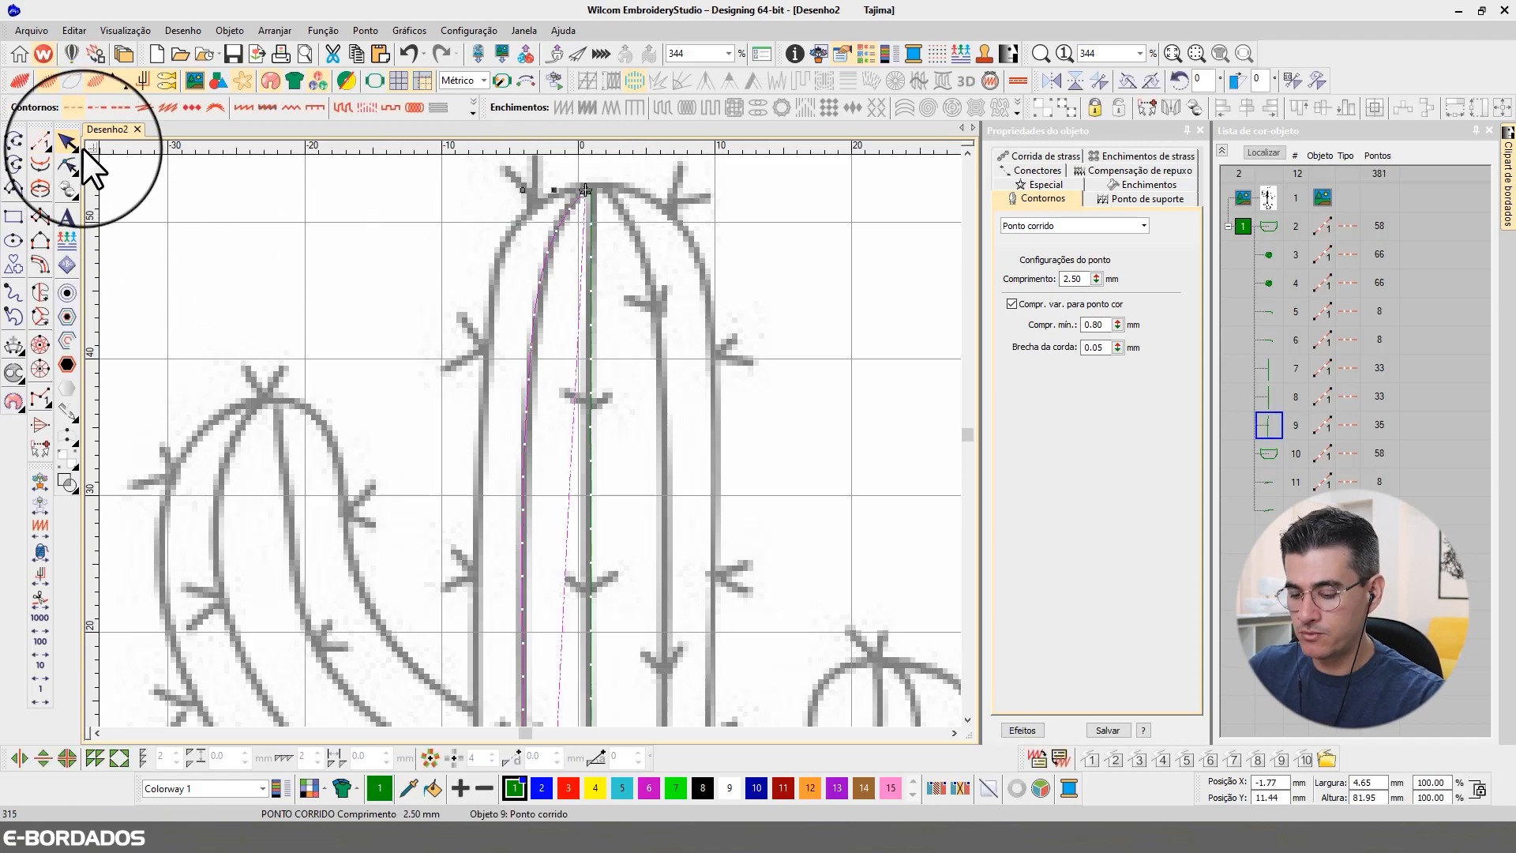
{"action": "key", "text": "ctrl+b"}
Deselect the doubled trunk line and move the stitch cursor to the end of the design at stitch 435
{"action": "left_click", "coordinate": [967, 720]}
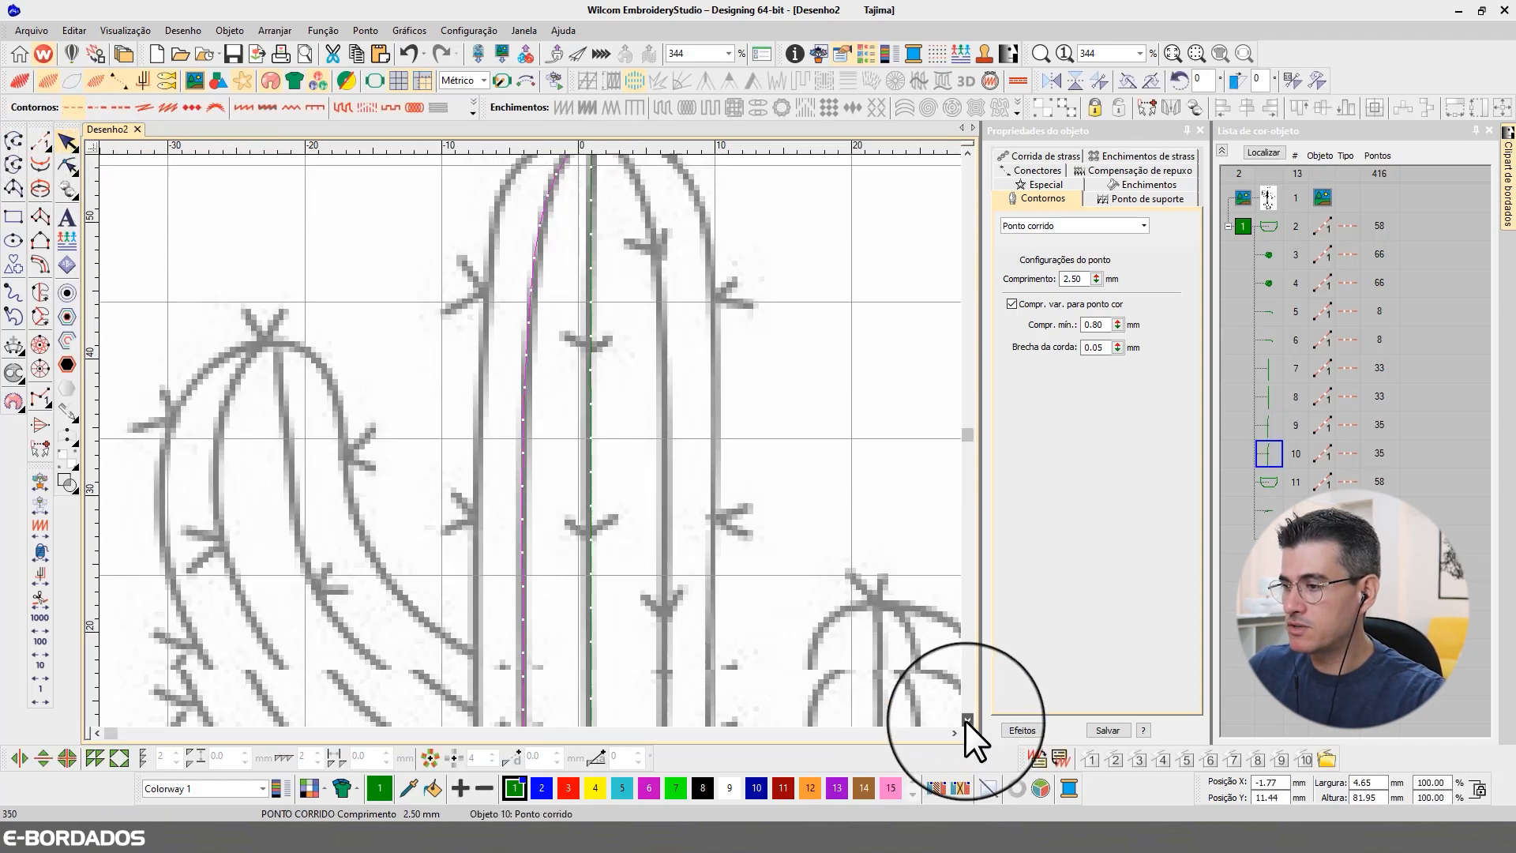
{"action": "left_click", "coordinate": [967, 720]}
{"action": "left_click", "coordinate": [967, 720]}
{"action": "left_click", "coordinate": [967, 720]}
{"action": "left_click", "coordinate": [966, 720]}
{"action": "left_click", "coordinate": [967, 720]}
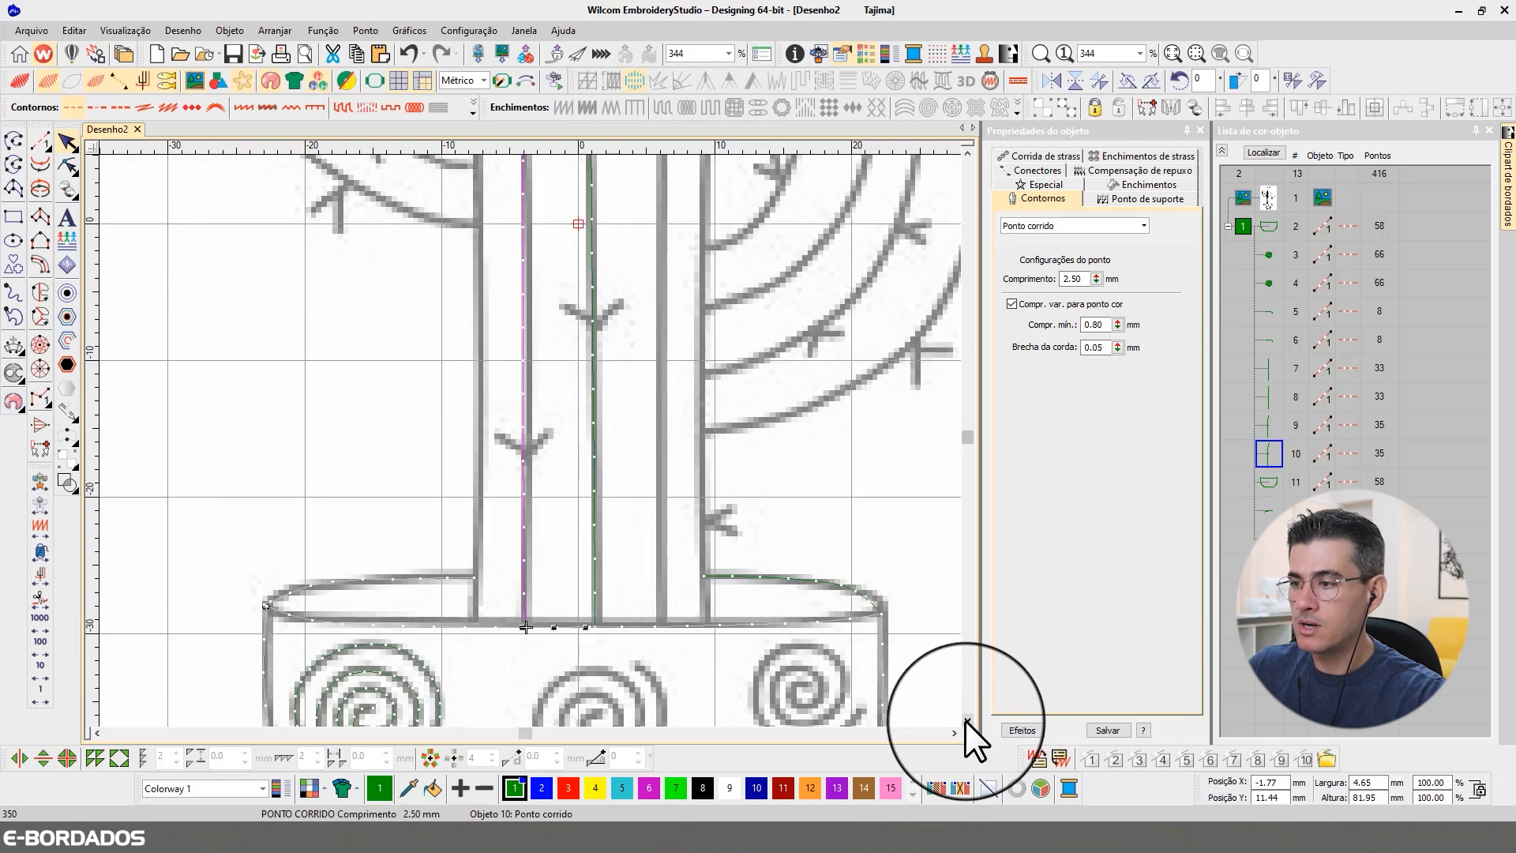
{"action": "left_click", "coordinate": [966, 720]}
{"action": "left_click", "coordinate": [713, 651]}
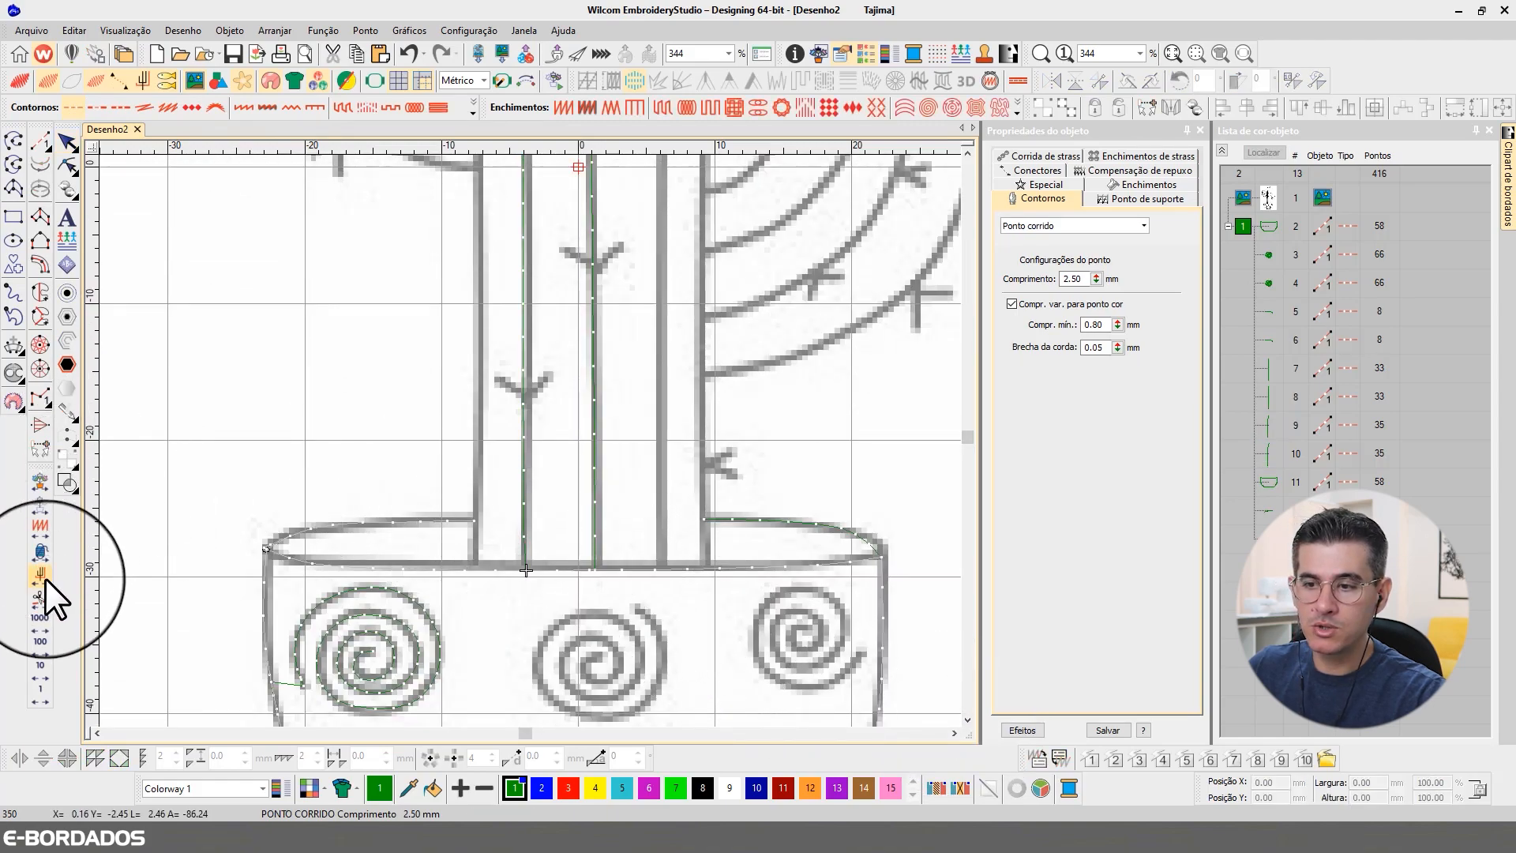
{"action": "left_click", "coordinate": [39, 616]}
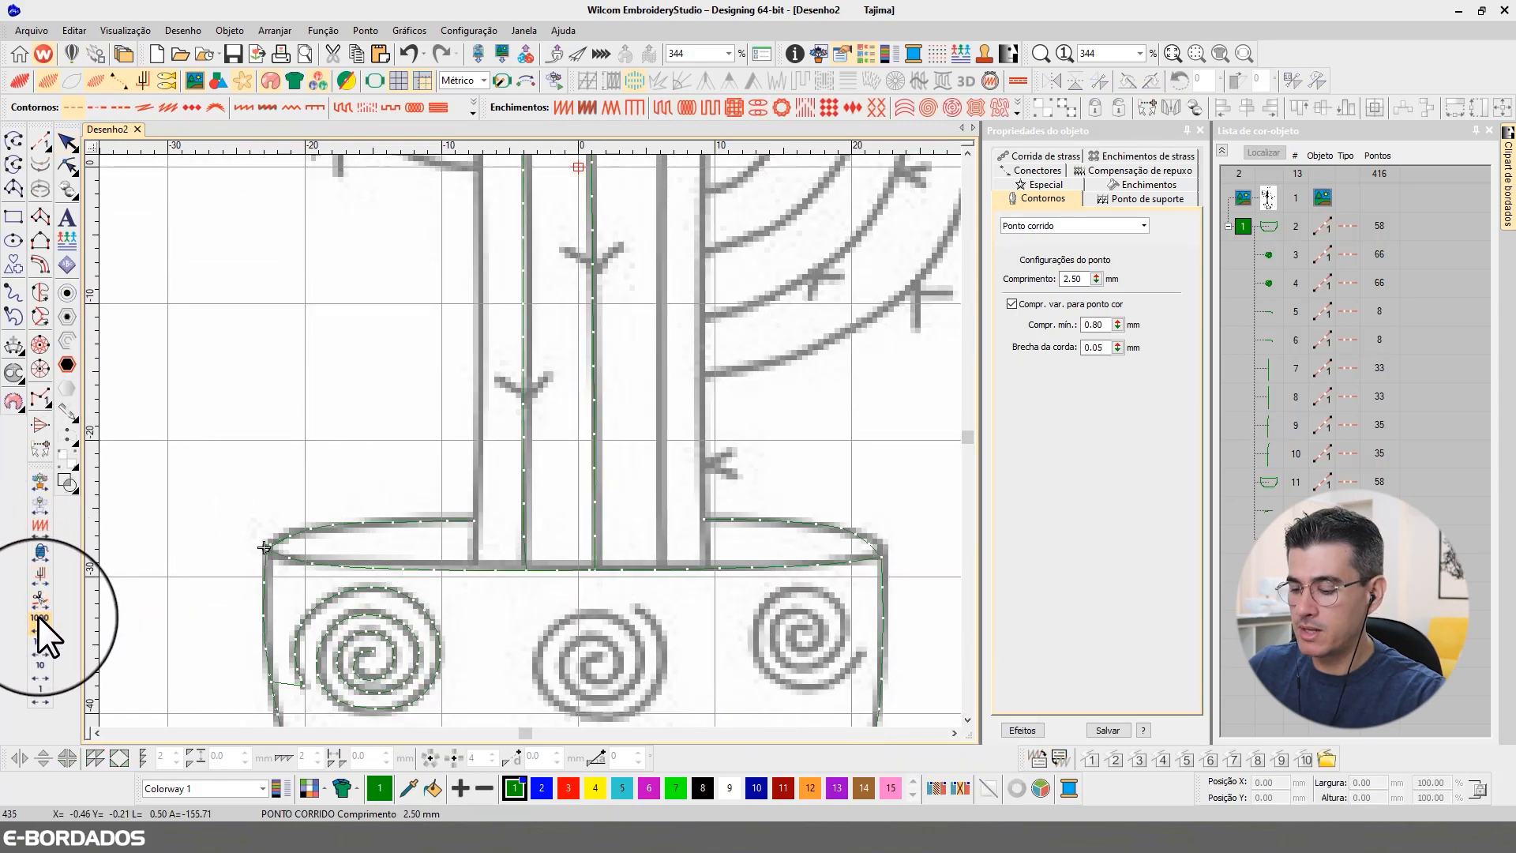
Examine the digitized pot and trunk lines without the bitmap, both in realistic stitch view and as plain stitch lines
{"action": "scroll", "coordinate": [529, 441], "scroll_direction": "down", "scroll_amount": 2}
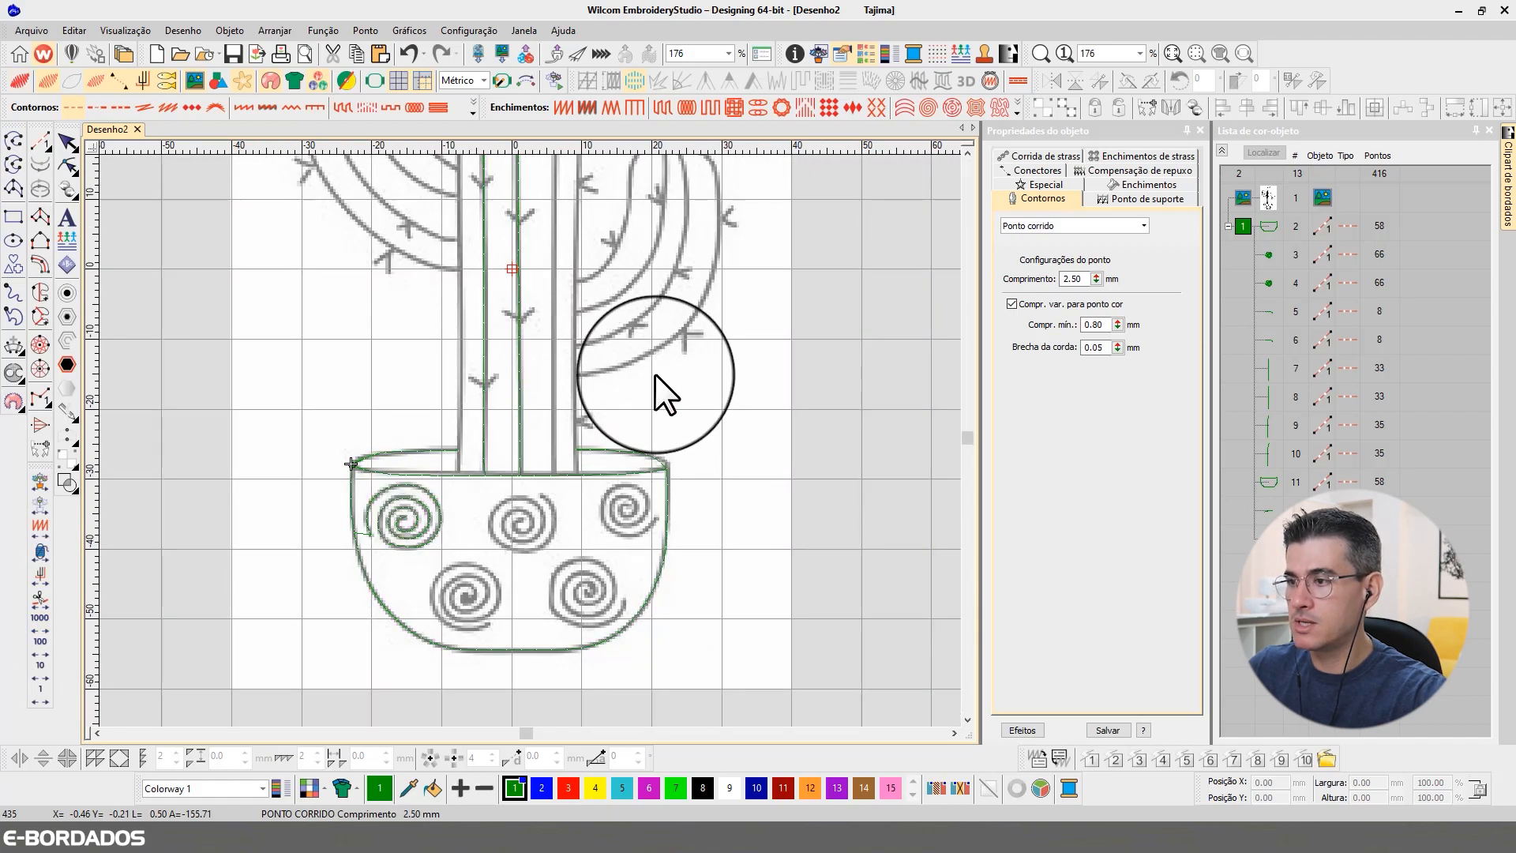
{"action": "left_click", "coordinate": [193, 81]}
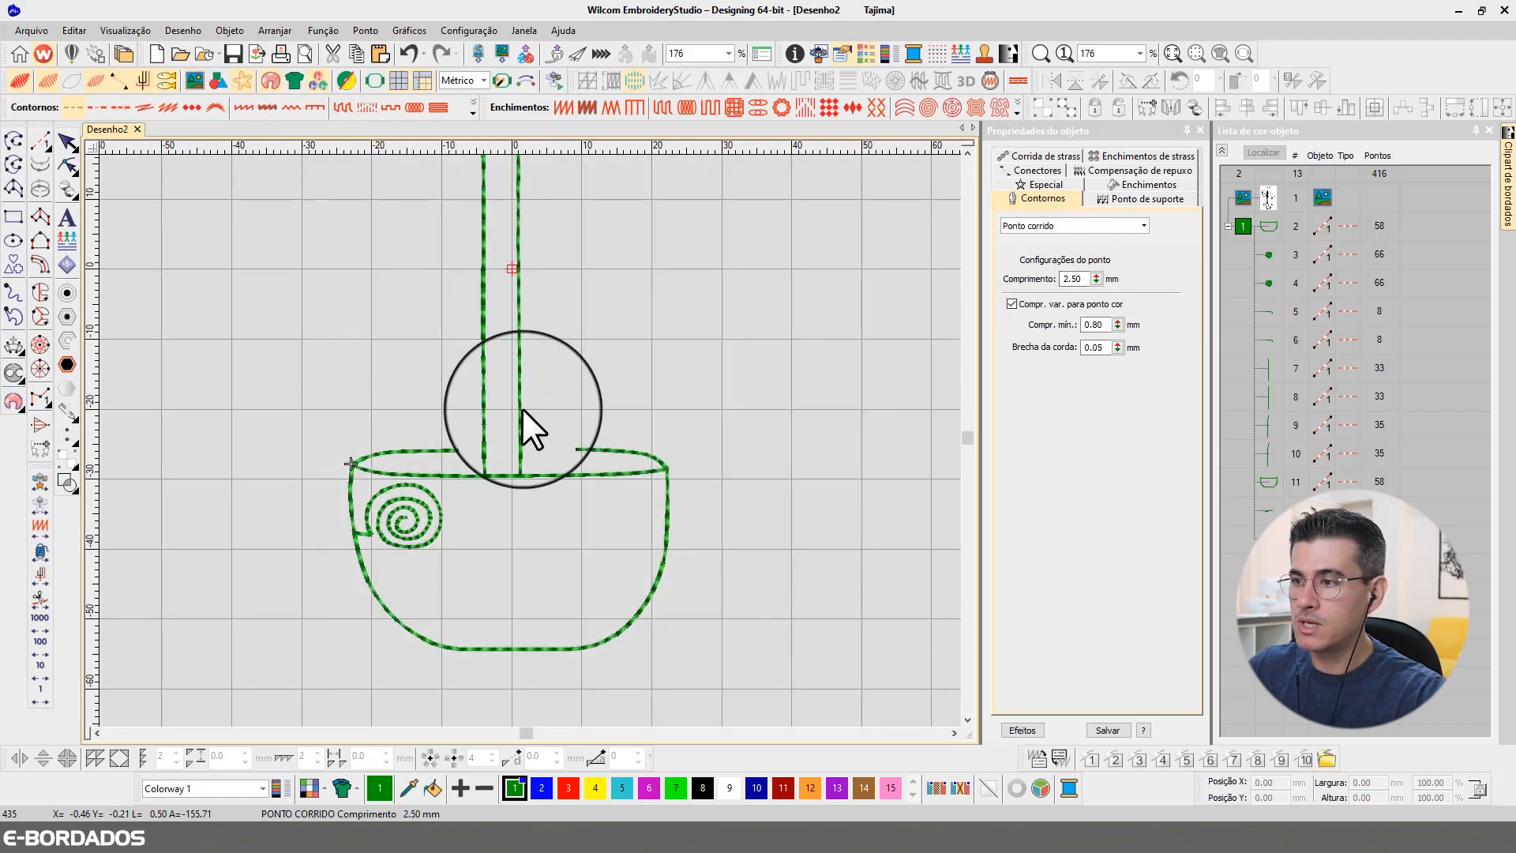
{"action": "key", "text": "t"}
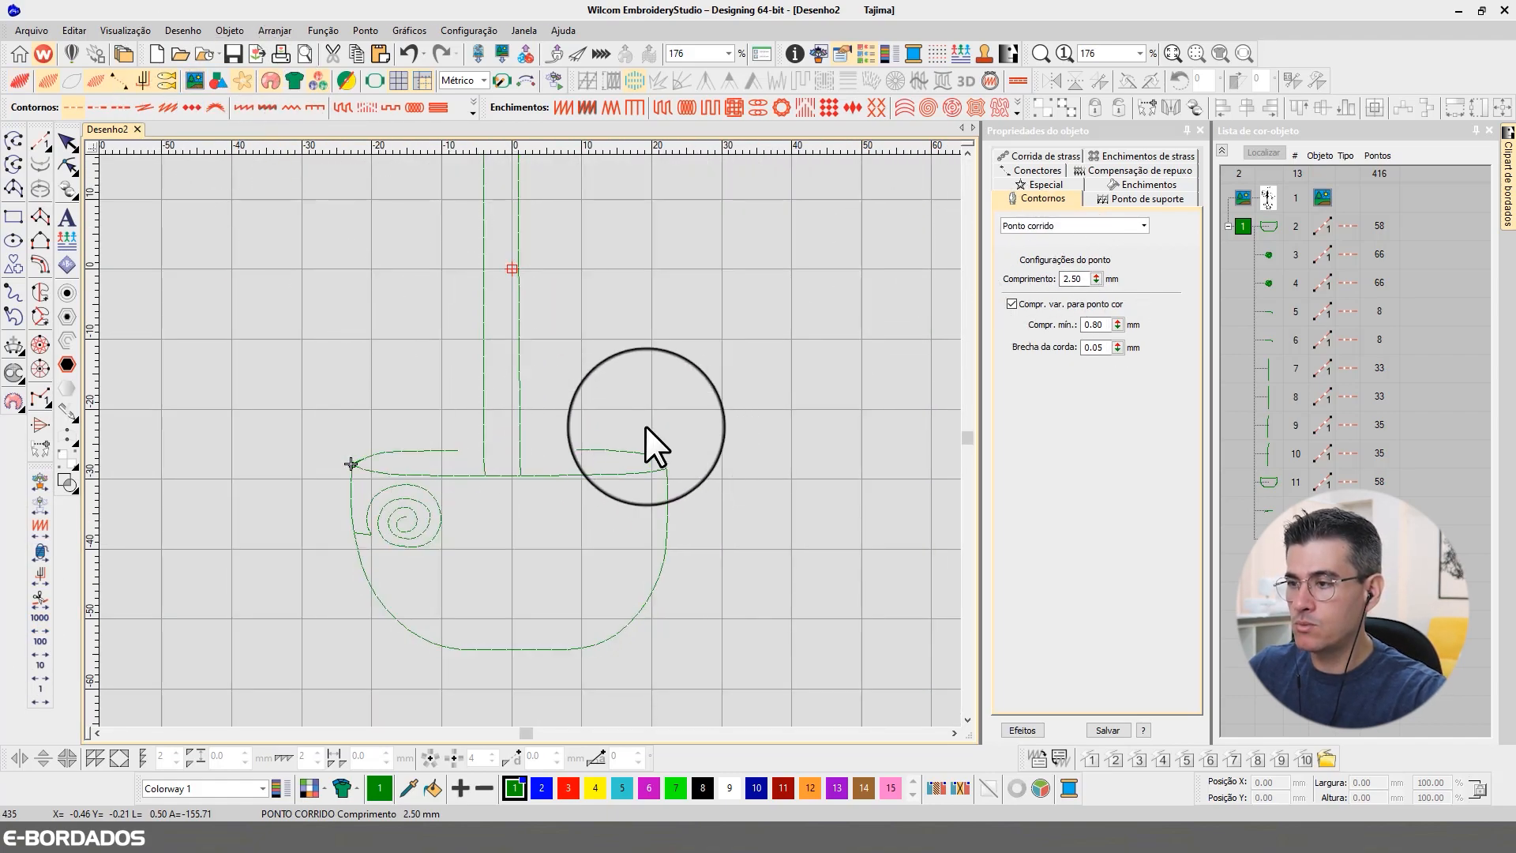
{"action": "left_click", "coordinate": [968, 152]}
{"action": "left_click", "coordinate": [970, 149]}
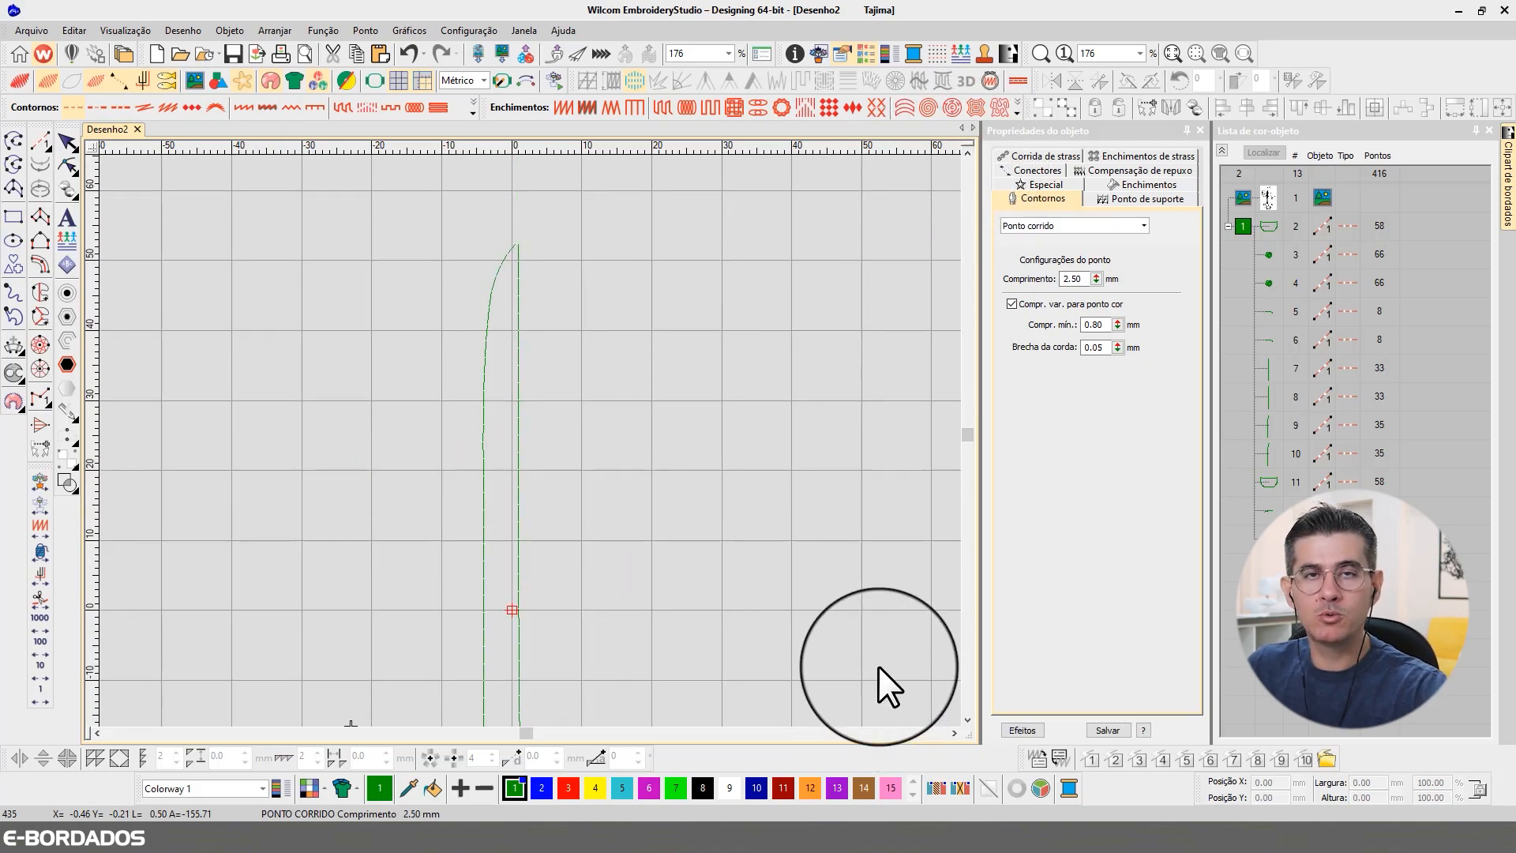
{"action": "left_click", "coordinate": [968, 720]}
{"action": "left_click", "coordinate": [968, 720]}
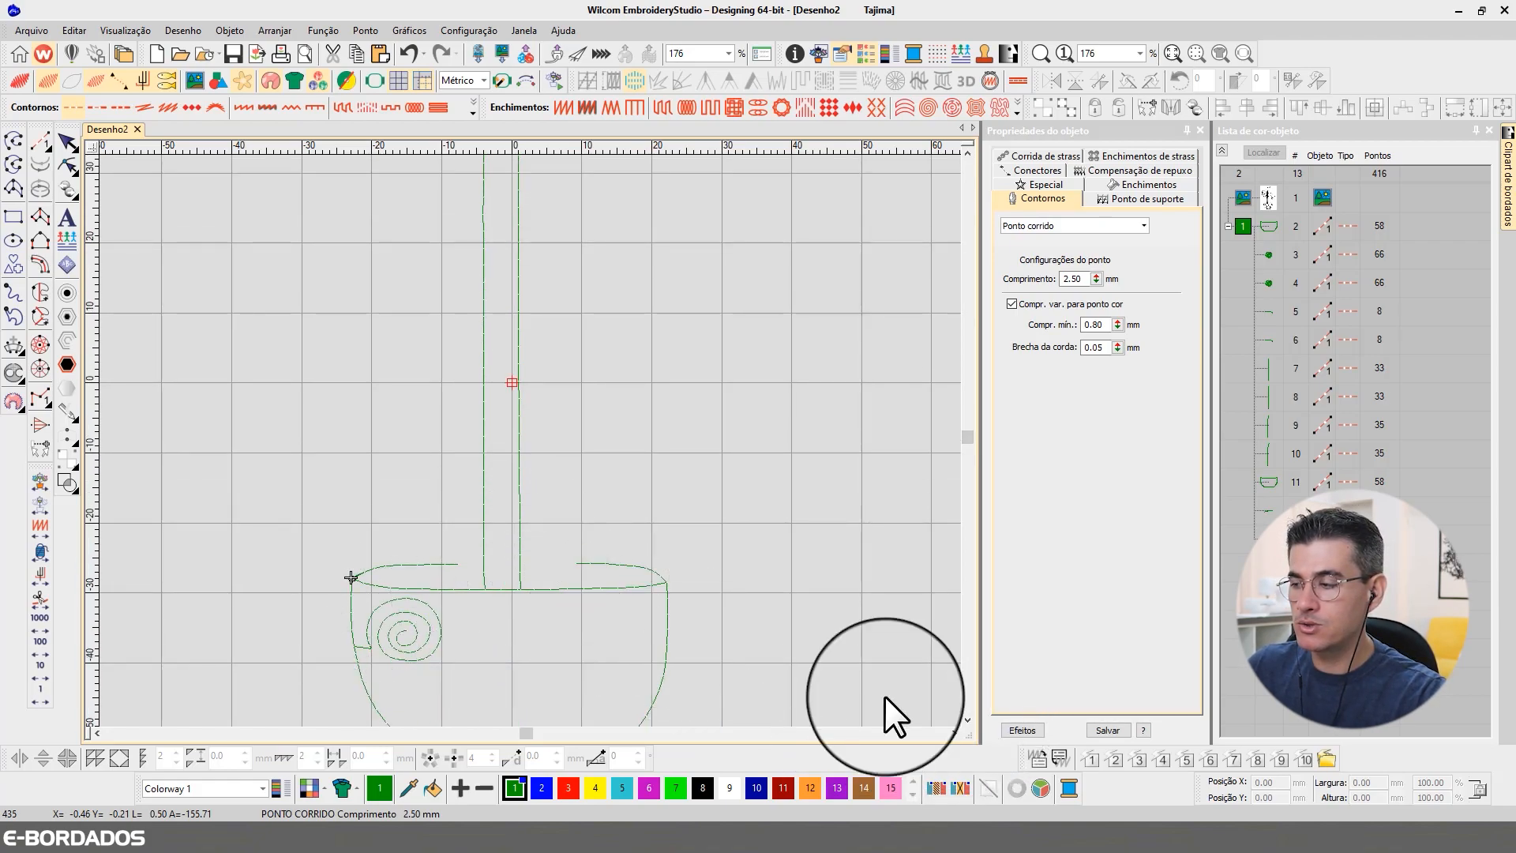
{"action": "left_click", "coordinate": [969, 720]}
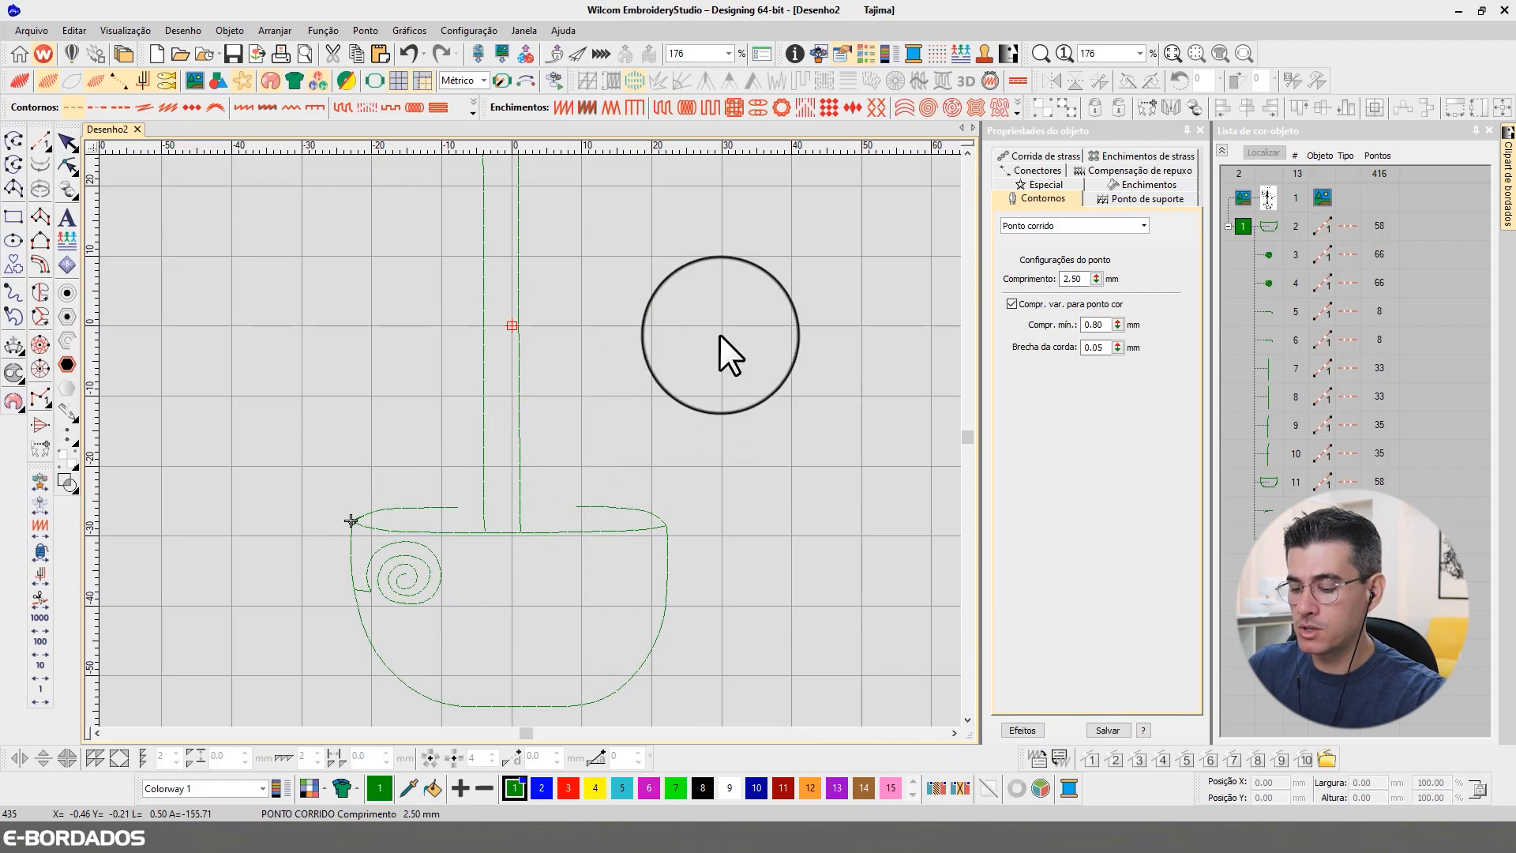
{"action": "key", "text": "t"}
{"action": "left_click", "coordinate": [197, 84]}
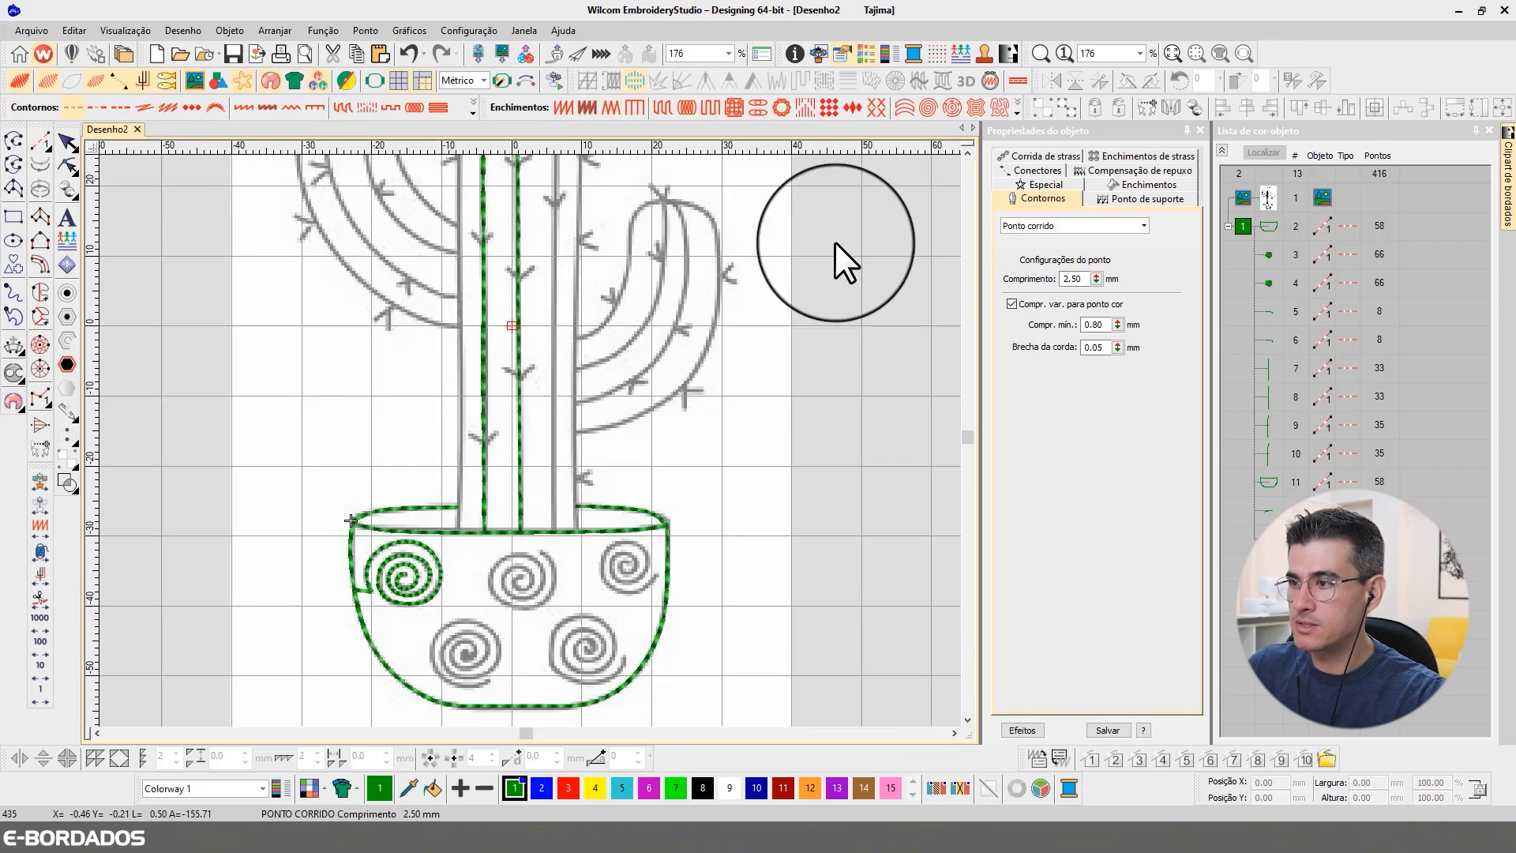
{"action": "left_click", "coordinate": [967, 153]}
{"action": "left_click", "coordinate": [968, 152]}
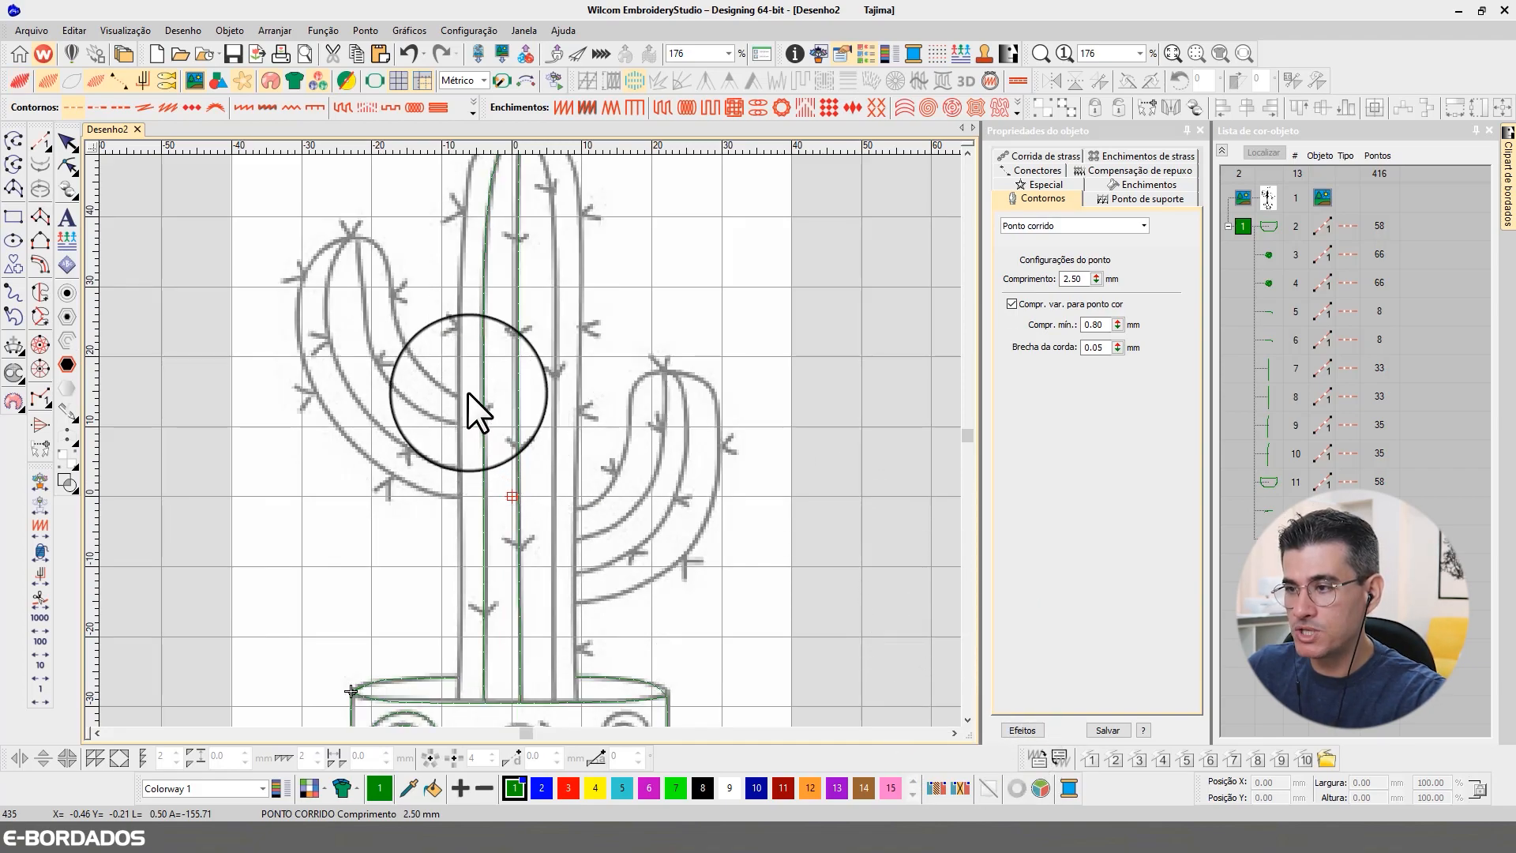
Move the stitch cursor back to stitch 333 at the upper spine on the trunk's inner line left of centre
{"action": "left_click", "coordinate": [36, 670]}
{"action": "left_click", "coordinate": [36, 669]}
{"action": "left_click", "coordinate": [36, 670]}
{"action": "left_click", "coordinate": [36, 669]}
{"action": "left_click", "coordinate": [37, 670]}
{"action": "left_click", "coordinate": [37, 670]}
{"action": "left_click", "coordinate": [36, 669]}
{"action": "left_click", "coordinate": [36, 669]}
{"action": "left_click", "coordinate": [36, 669]}
{"action": "left_click", "coordinate": [36, 668]}
{"action": "left_click", "coordinate": [37, 668]}
{"action": "right_click", "coordinate": [39, 692]}
{"action": "right_click", "coordinate": [39, 692]}
{"action": "right_click", "coordinate": [39, 692]}
{"action": "right_click", "coordinate": [39, 692]}
{"action": "right_click", "coordinate": [40, 692]}
{"action": "right_click", "coordinate": [39, 692]}
{"action": "right_click", "coordinate": [40, 692]}
{"action": "right_click", "coordinate": [40, 690]}
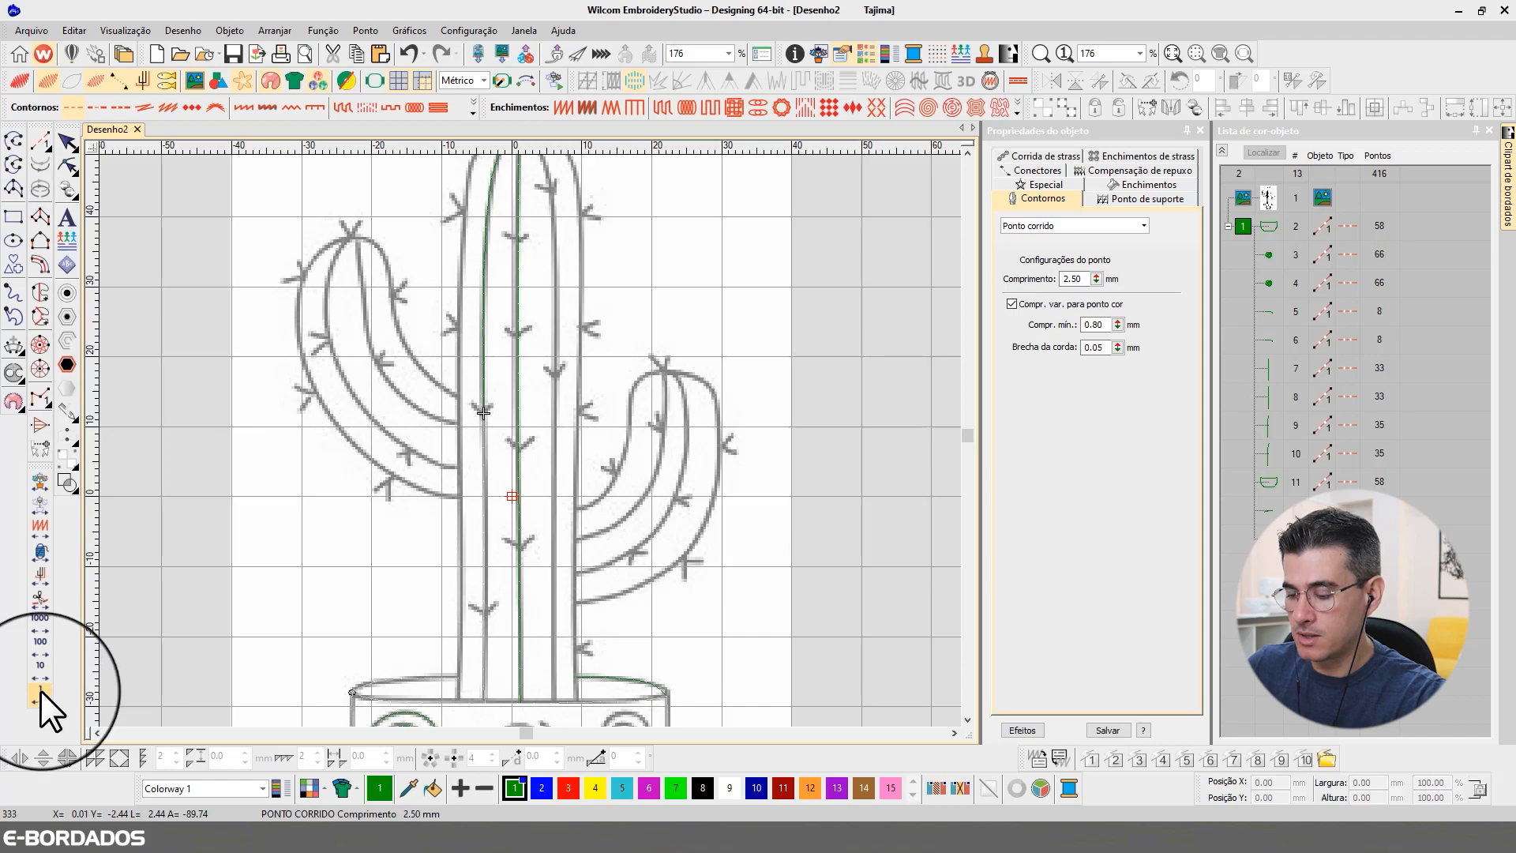
Trace the right arm of the spine at stitch 333 in running stitch and double it with a return pass
{"action": "key", "text": "b"}
{"action": "mouse_move", "coordinate": [411, 342]}
{"action": "left_mouse_down"}
{"action": "mouse_move", "coordinate": [484, 440]}
{"action": "mouse_move", "coordinate": [561, 494]}
{"action": "left_mouse_up"}
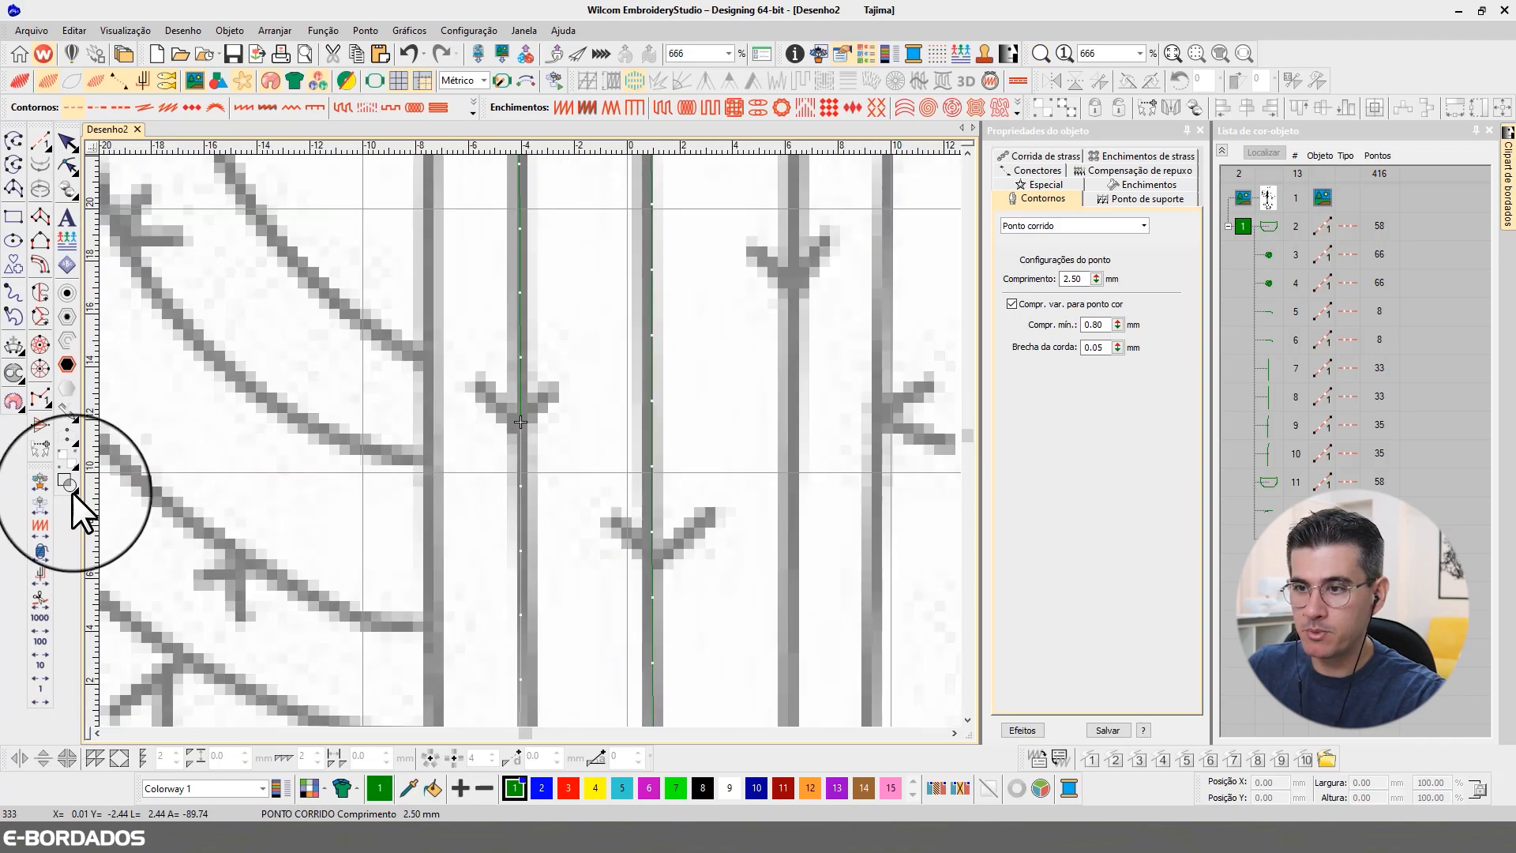
{"action": "left_click", "coordinate": [41, 143]}
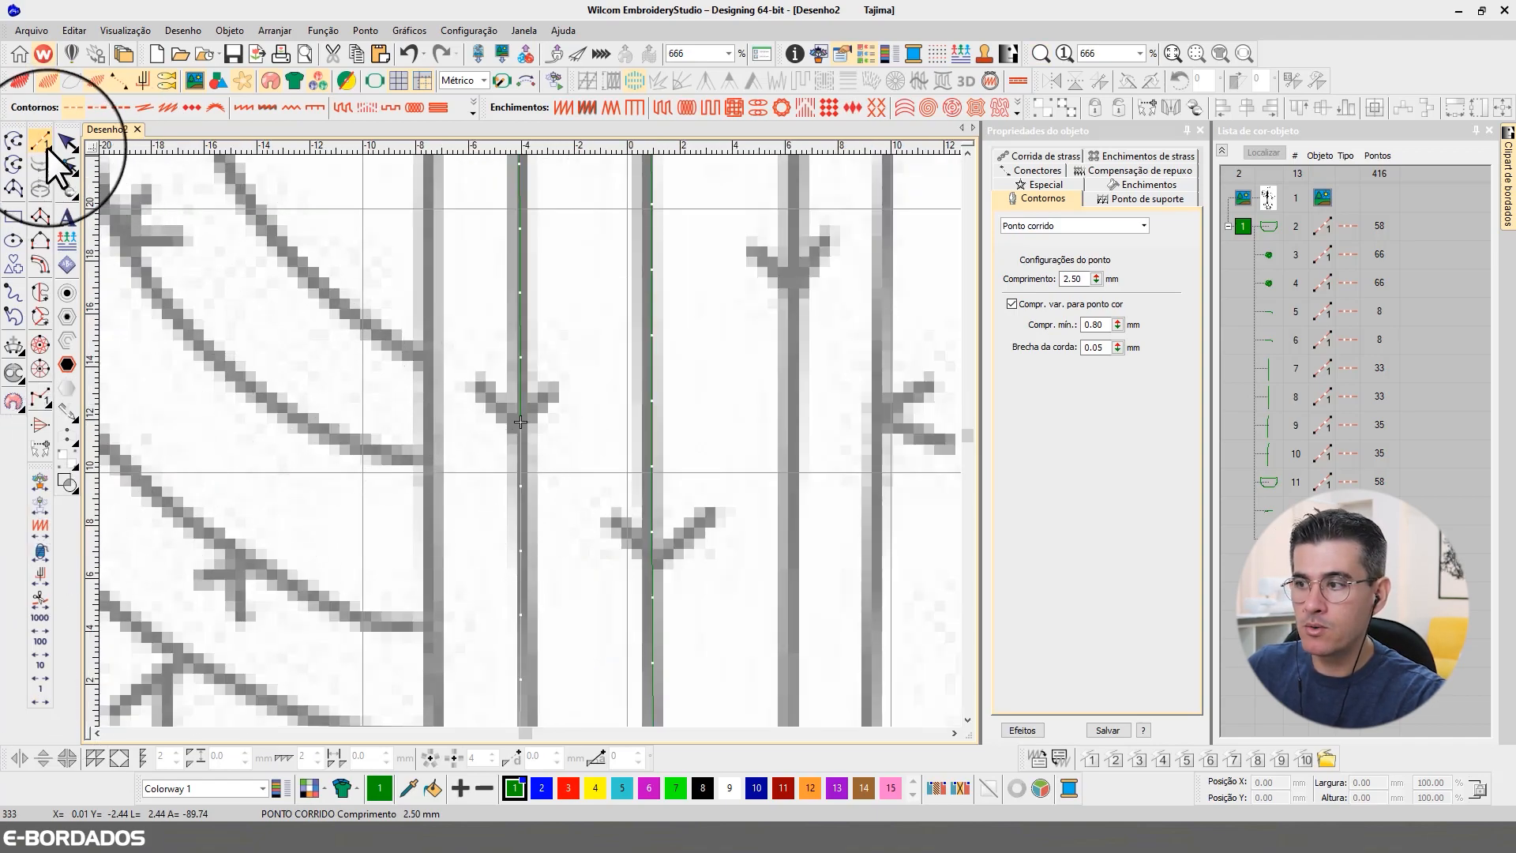
{"action": "left_click", "coordinate": [518, 420]}
{"action": "left_click", "coordinate": [563, 381]}
{"action": "key", "text": "Return"}
{"action": "left_click", "coordinate": [67, 142]}
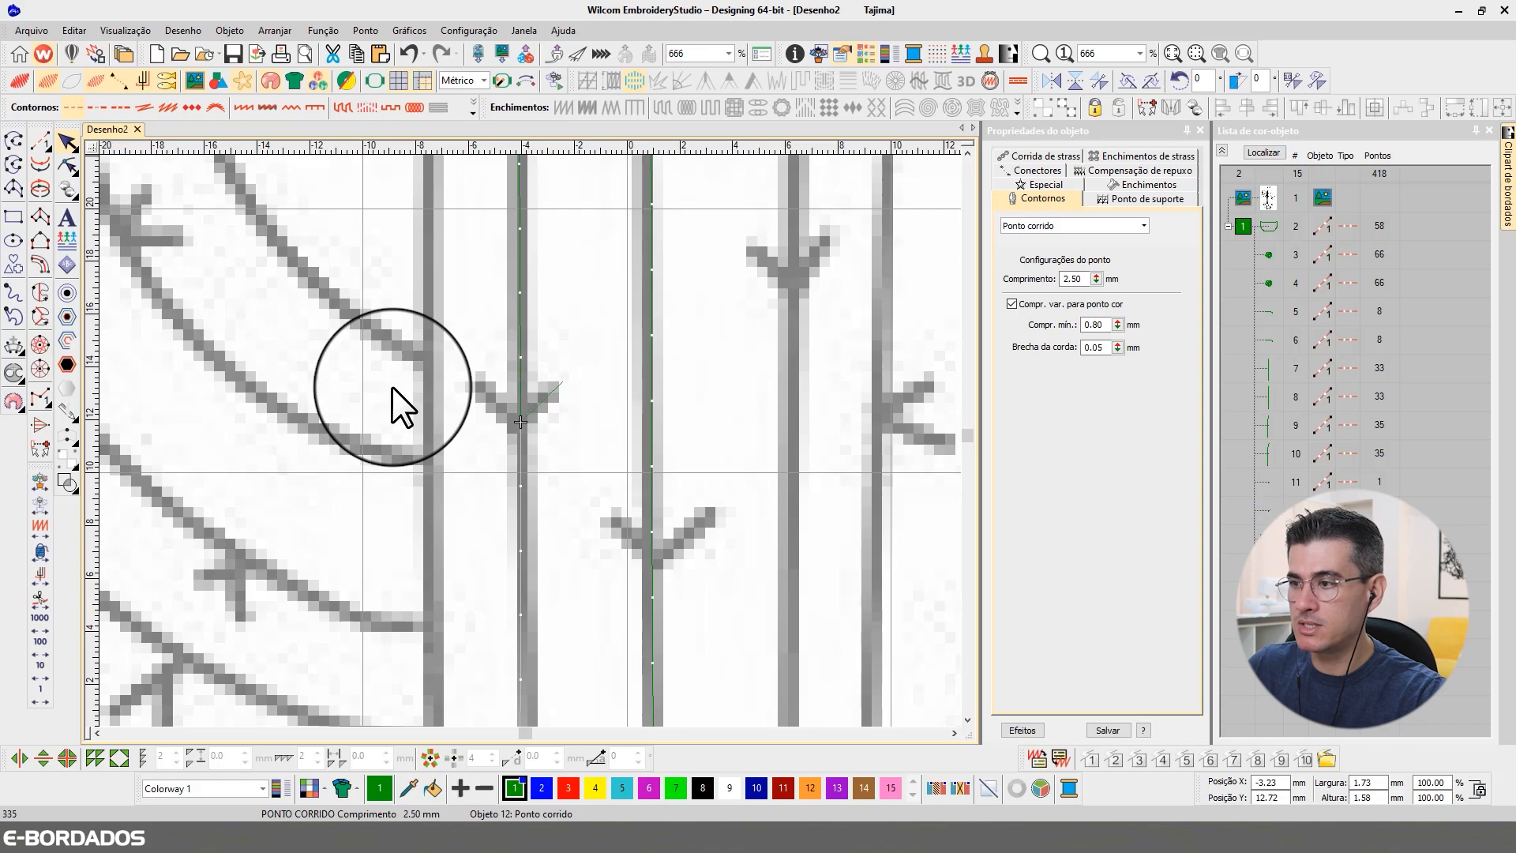
Trace the left arm of the same spine in running stitch and double it back to the trunk line
{"action": "left_click", "coordinate": [43, 142]}
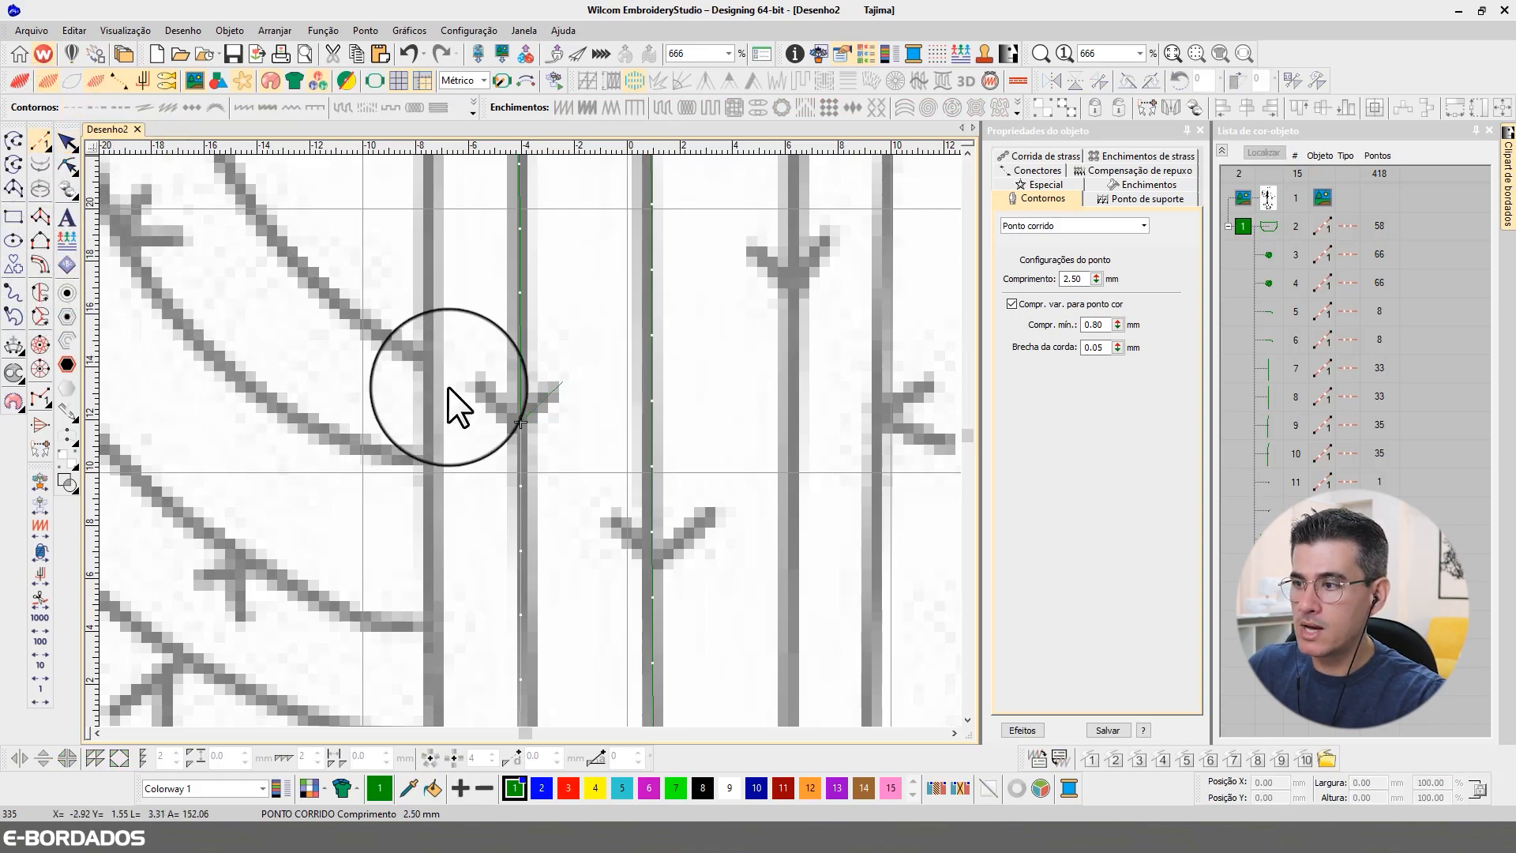
{"action": "left_click", "coordinate": [520, 423]}
{"action": "left_click", "coordinate": [469, 371]}
{"action": "key", "text": "Return"}
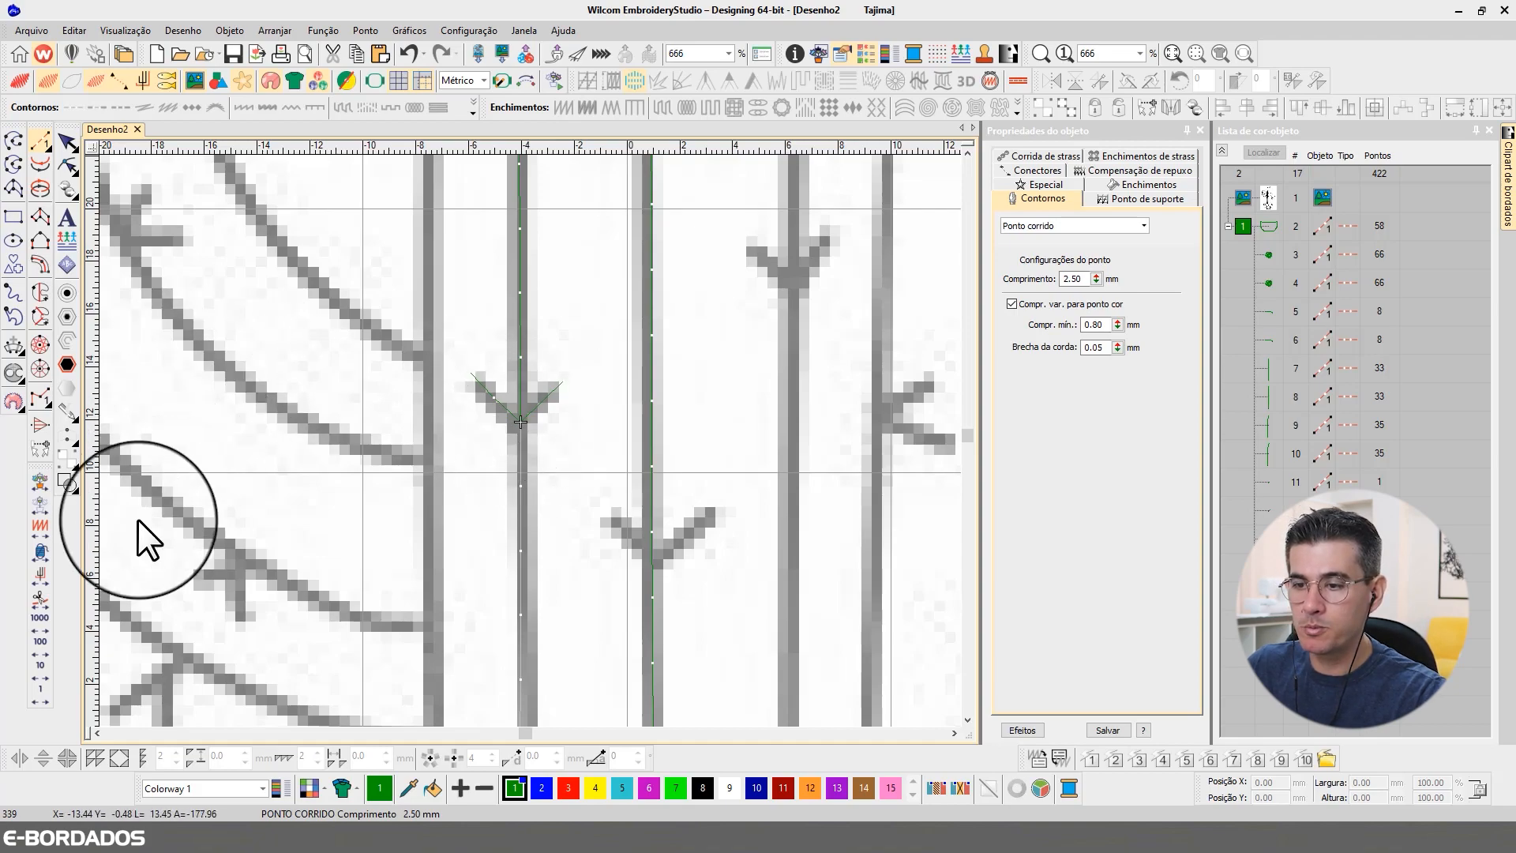
Move the stitch cursor forward to stitch 342 and check the new spine on the whole cactus in realistic stitch view
{"action": "right_click", "coordinate": [39, 700]}
{"action": "right_click", "coordinate": [40, 700]}
{"action": "right_click", "coordinate": [41, 696]}
{"action": "key", "text": "t"}
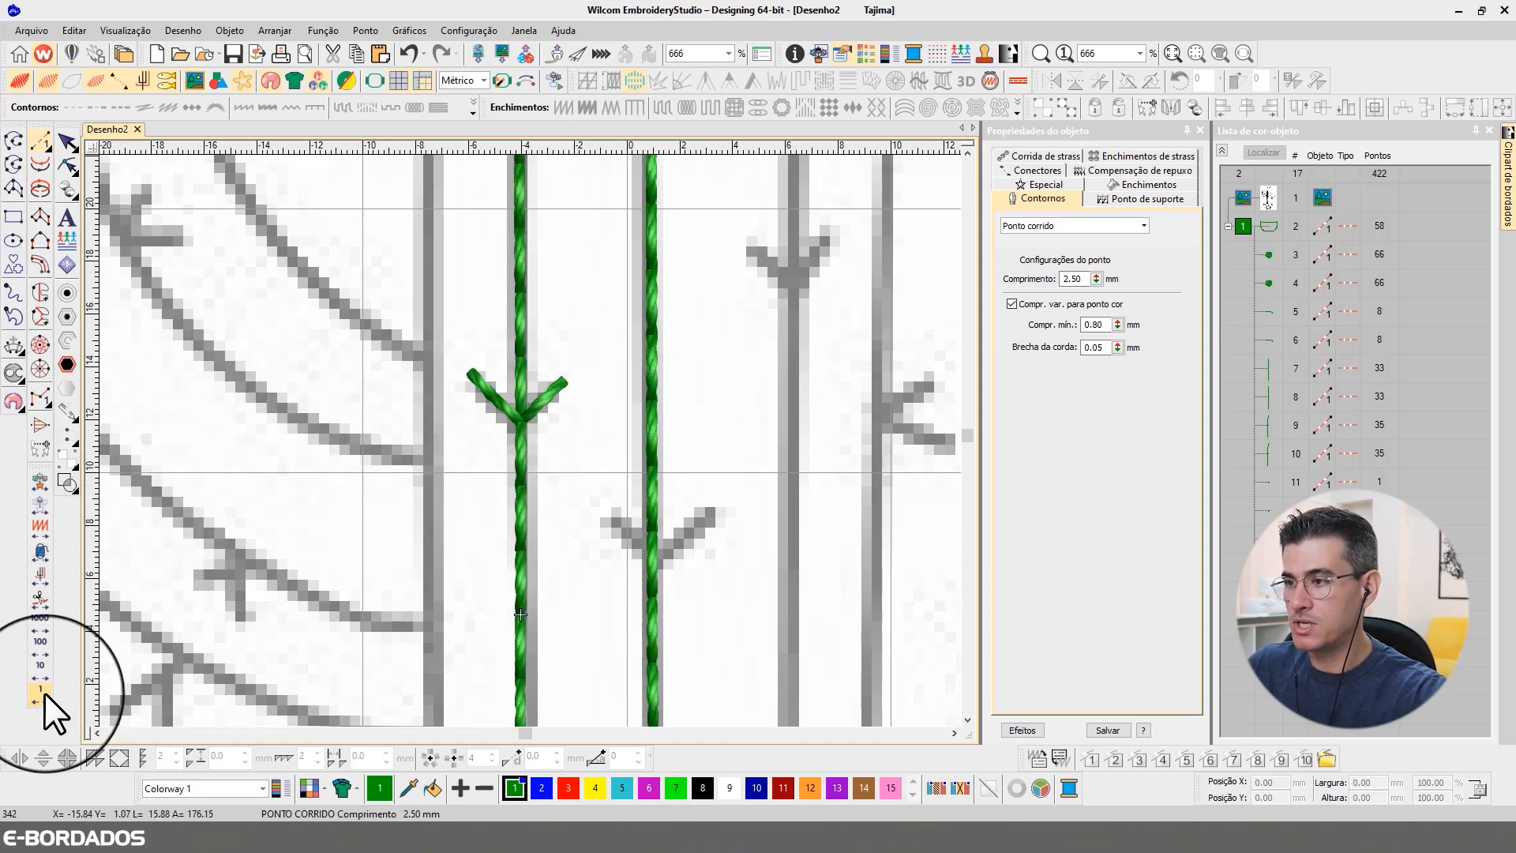
{"action": "scroll", "coordinate": [414, 538], "scroll_direction": "down", "scroll_amount": 1}
{"action": "scroll", "coordinate": [534, 440], "scroll_direction": "down", "scroll_amount": 6}
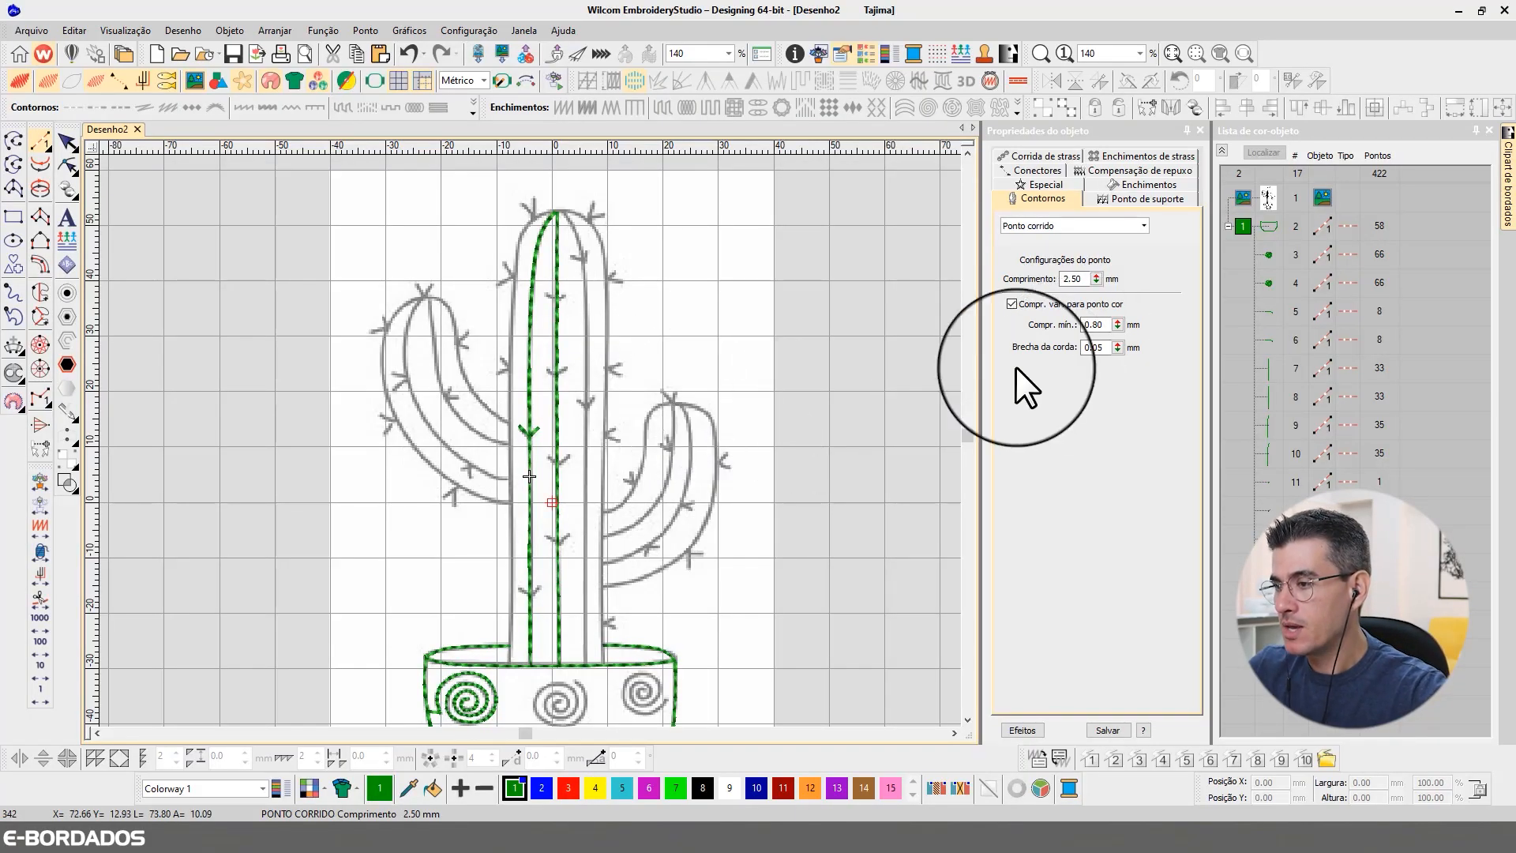
{"action": "scroll", "coordinate": [965, 718], "scroll_direction": "down", "scroll_amount": 3}
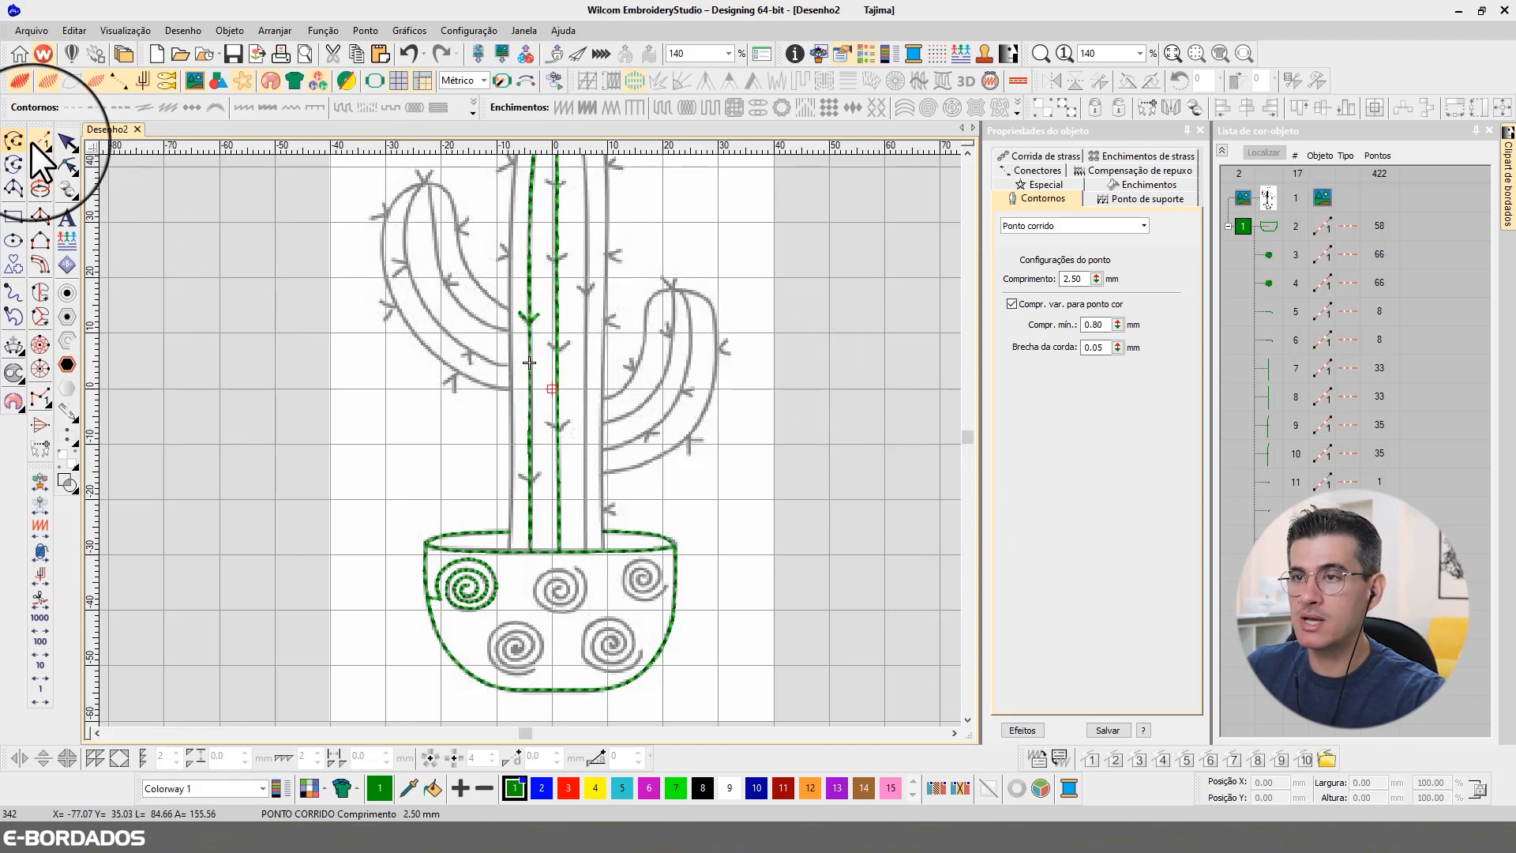
Move the stitch cursor forward along the front rim to stitch 358 at the base of the trunk's left outer edge
{"action": "left_click", "coordinate": [69, 144]}
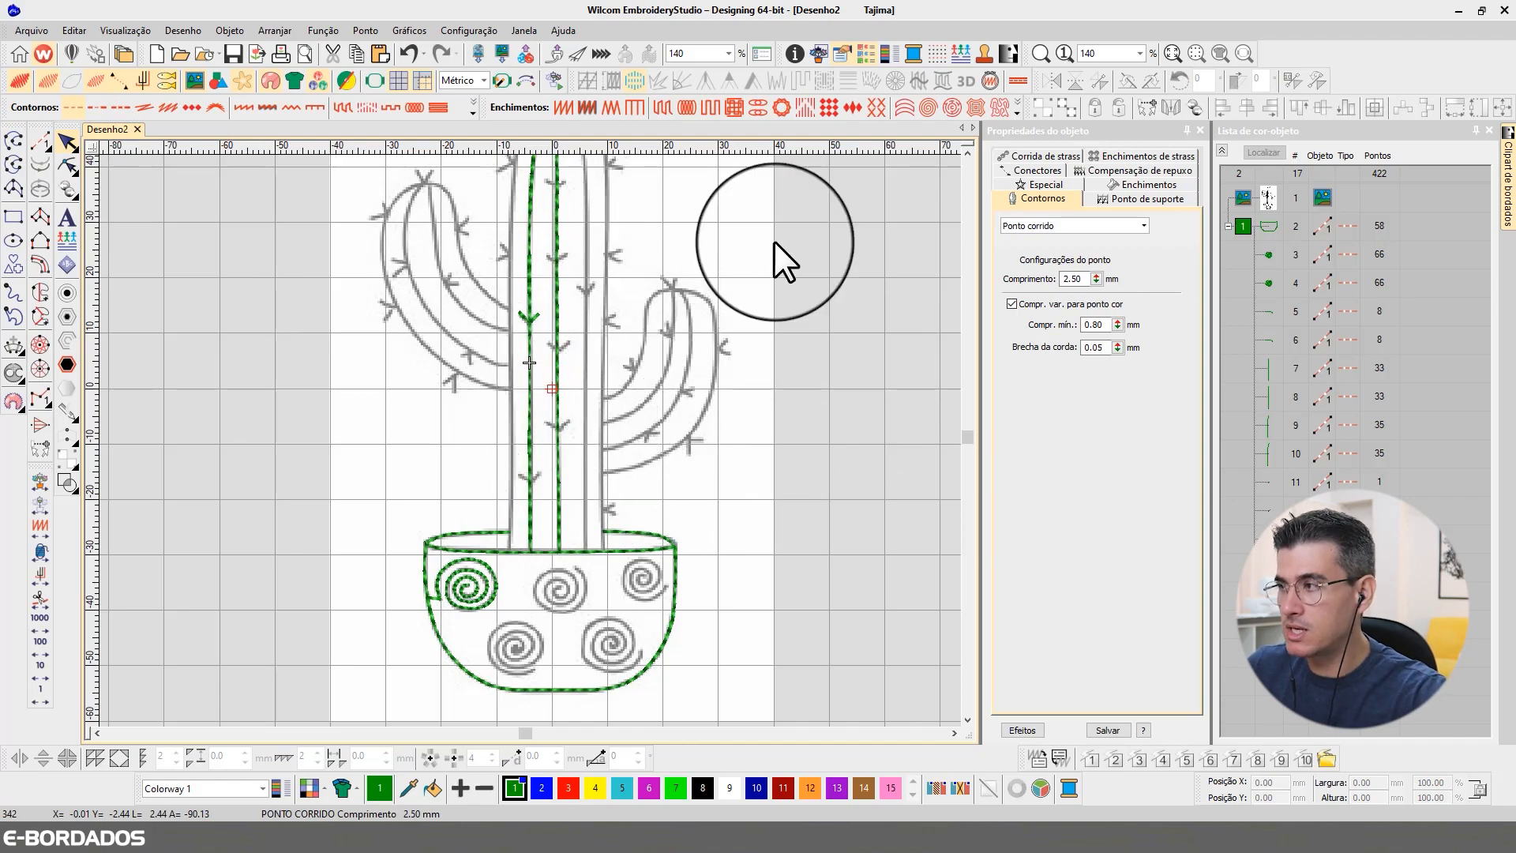
{"action": "left_click", "coordinate": [966, 152]}
{"action": "left_click", "coordinate": [966, 151]}
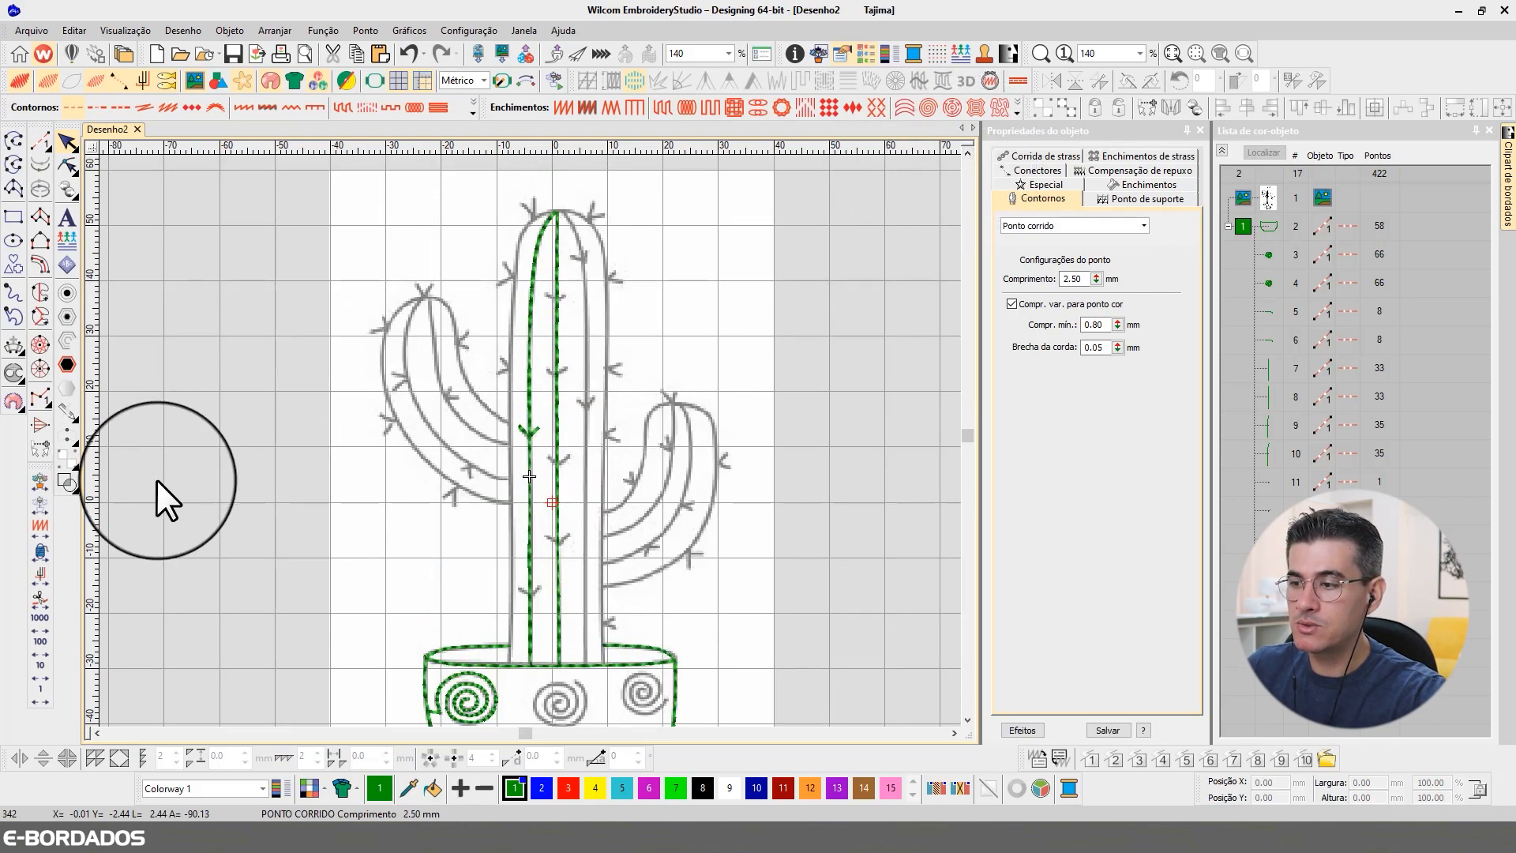
{"action": "right_click", "coordinate": [40, 698]}
{"action": "right_click", "coordinate": [40, 698]}
{"action": "right_click", "coordinate": [39, 698]}
{"action": "right_click", "coordinate": [40, 698]}
{"action": "right_click", "coordinate": [39, 698]}
{"action": "right_click", "coordinate": [39, 698]}
{"action": "right_click", "coordinate": [39, 698]}
{"action": "right_click", "coordinate": [40, 698]}
{"action": "right_click", "coordinate": [39, 698]}
{"action": "right_click", "coordinate": [39, 698]}
{"action": "right_click", "coordinate": [39, 698]}
{"action": "right_click", "coordinate": [39, 698]}
{"action": "right_click", "coordinate": [40, 698]}
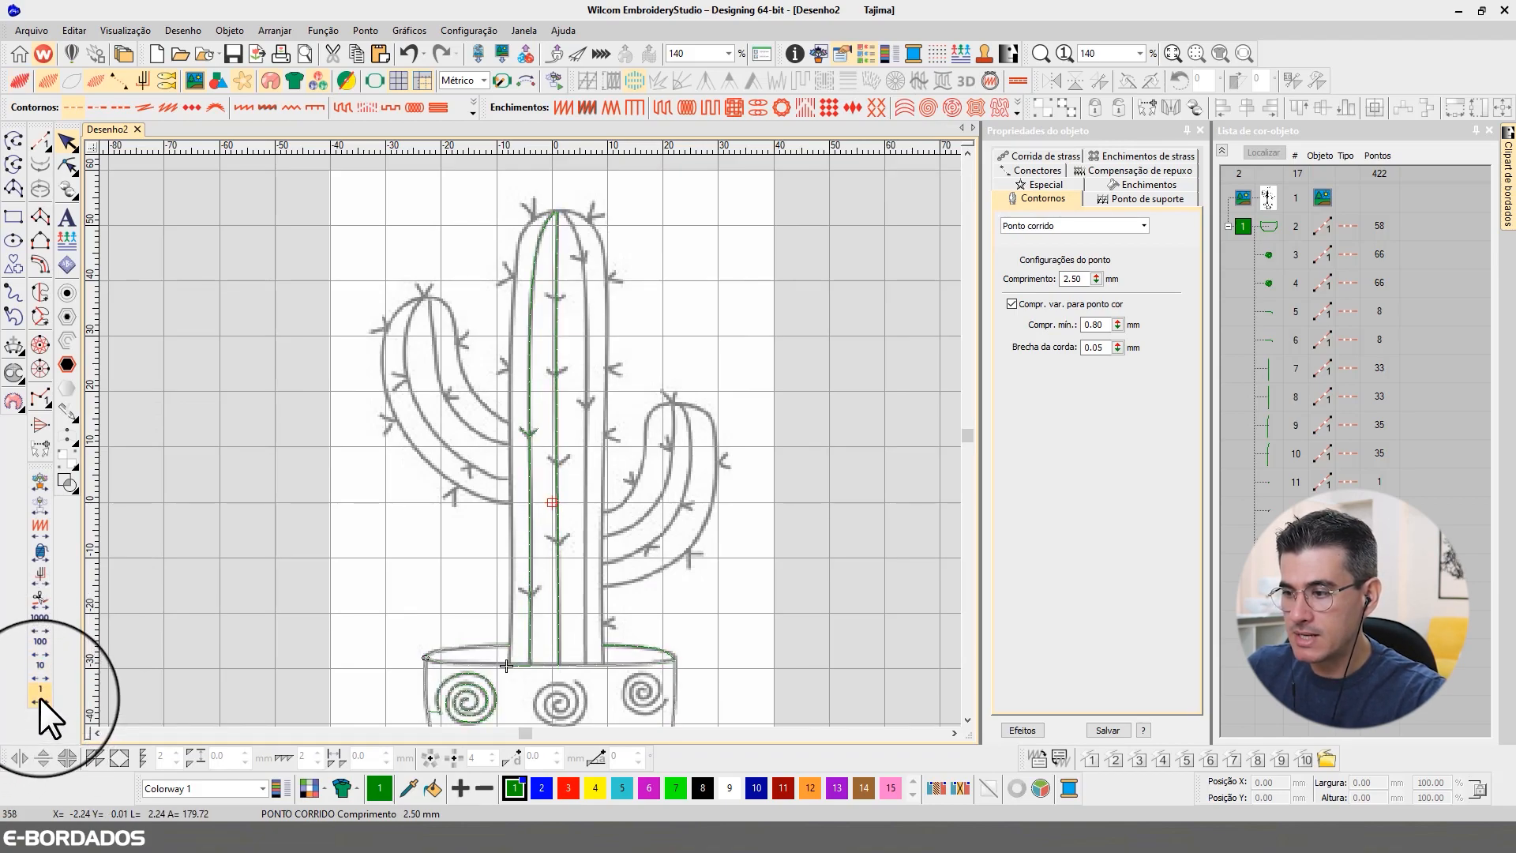
Trace the trunk's left outer edge in running stitch from the front rim up to the top of the crown
{"action": "key", "text": "b"}
{"action": "left_click_drag", "start_coordinate": [470, 190], "coordinate": [643, 677]}
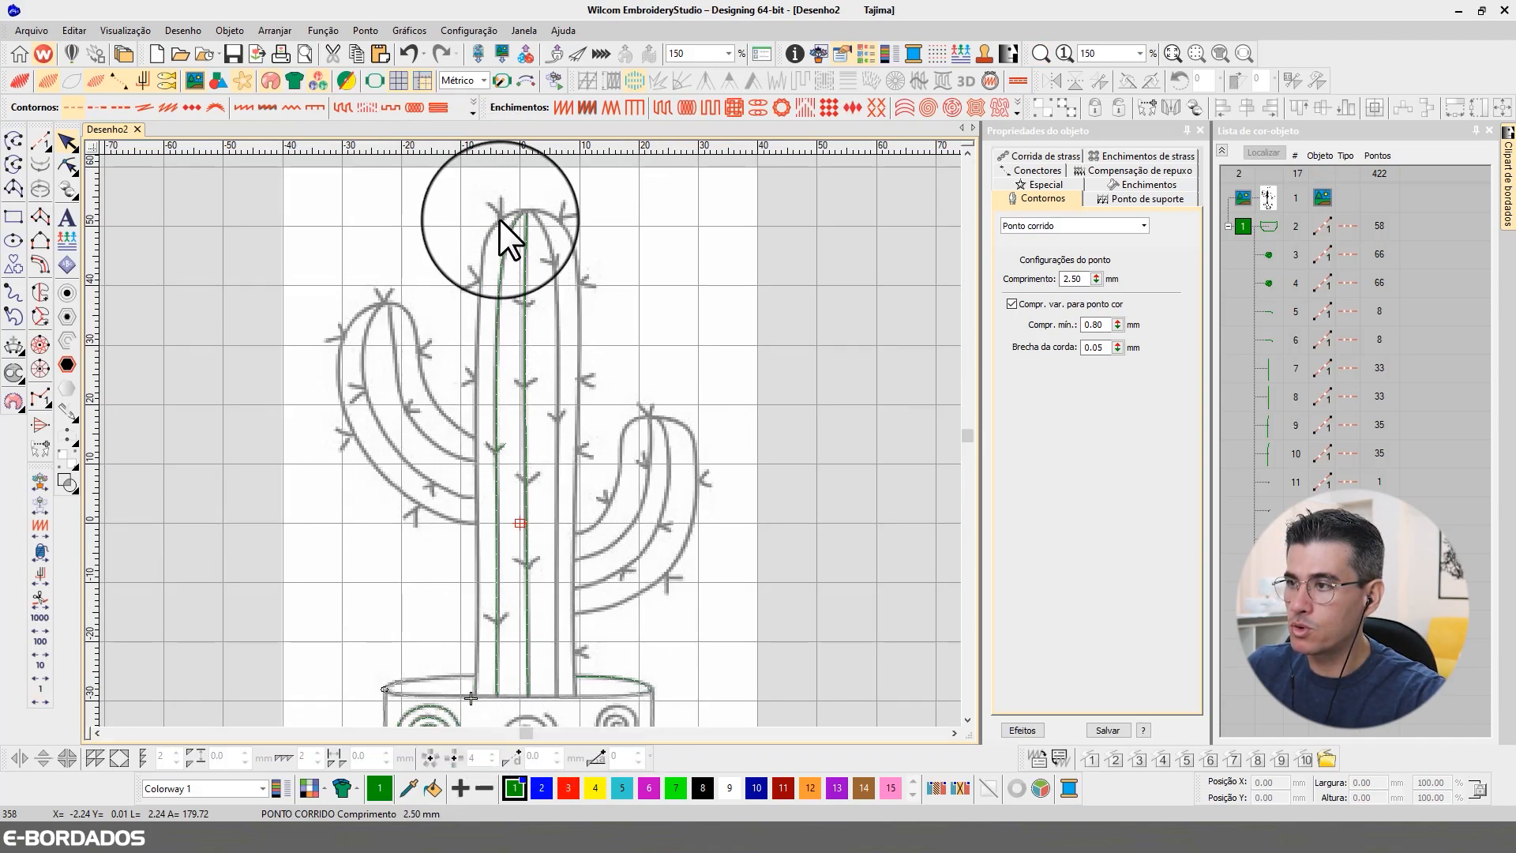
{"action": "scroll", "coordinate": [530, 436], "scroll_direction": "up", "scroll_amount": 2}
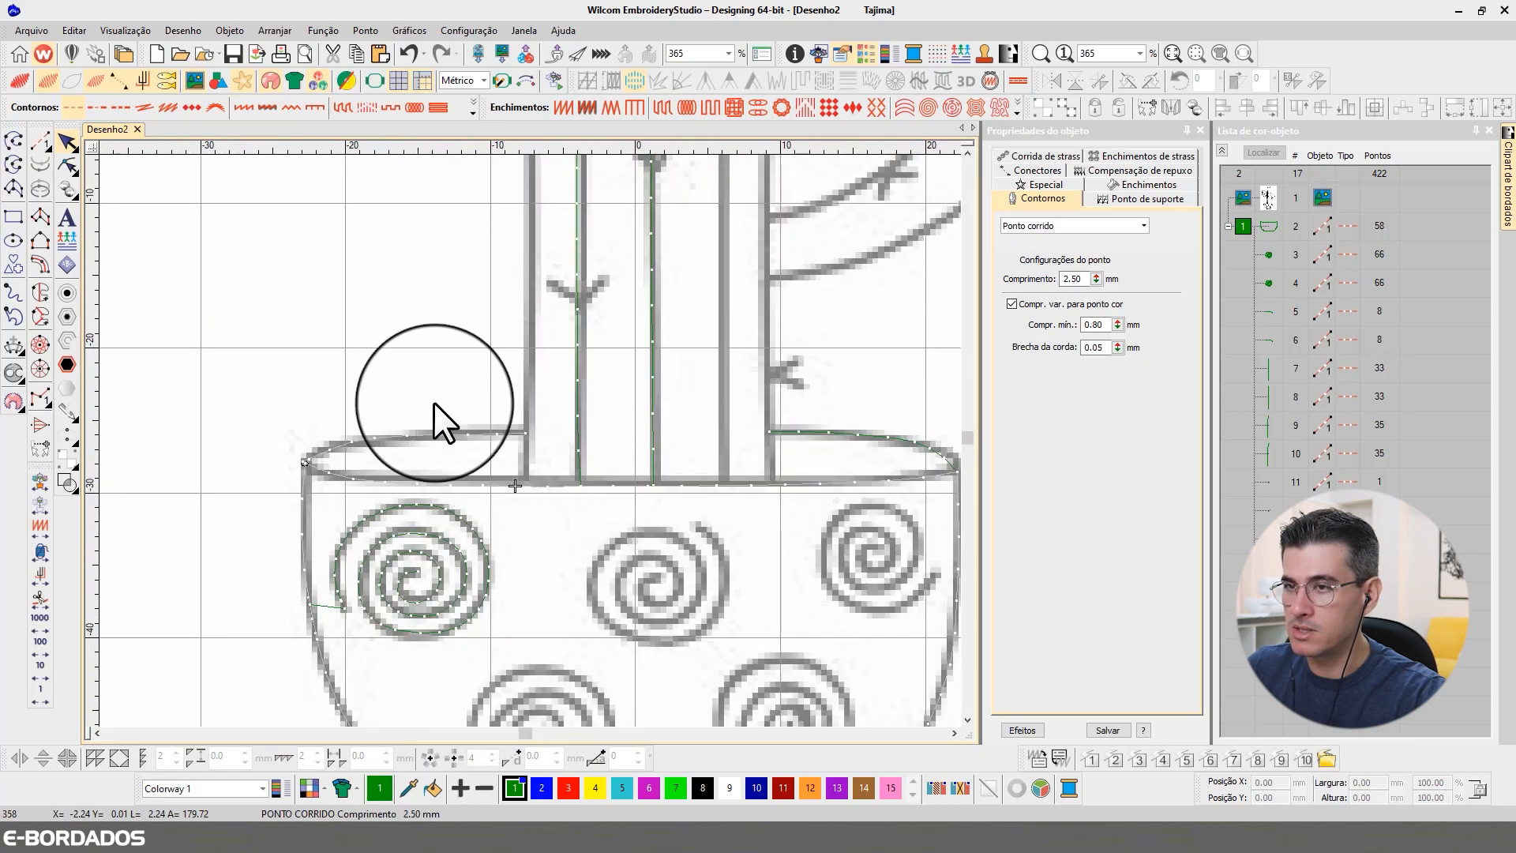
{"action": "left_click", "coordinate": [40, 142]}
{"action": "left_click", "coordinate": [525, 484]}
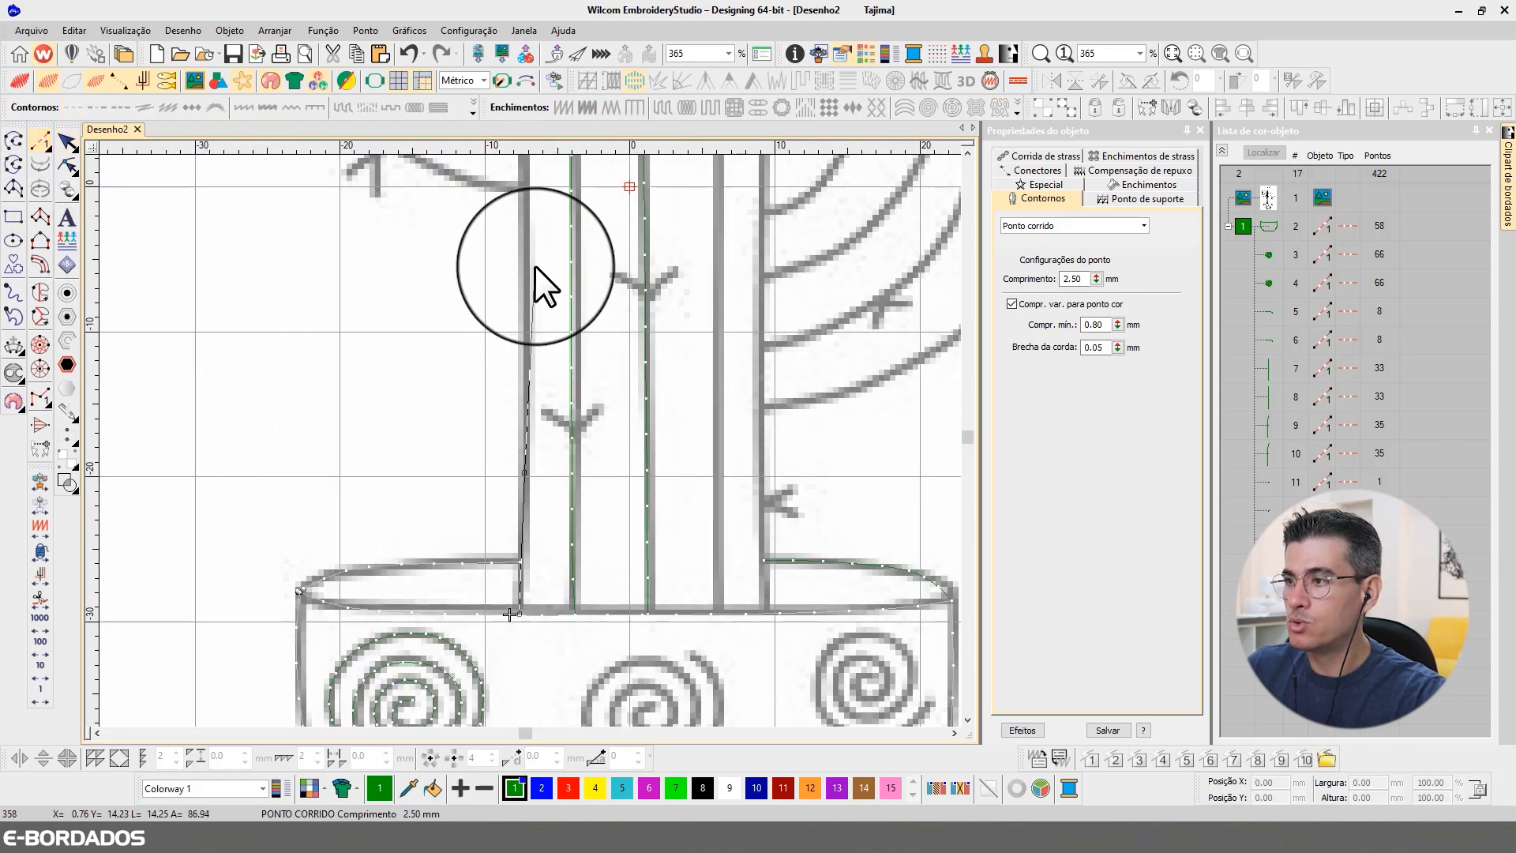
{"action": "right_click", "coordinate": [529, 258]}
{"action": "right_click", "coordinate": [514, 212]}
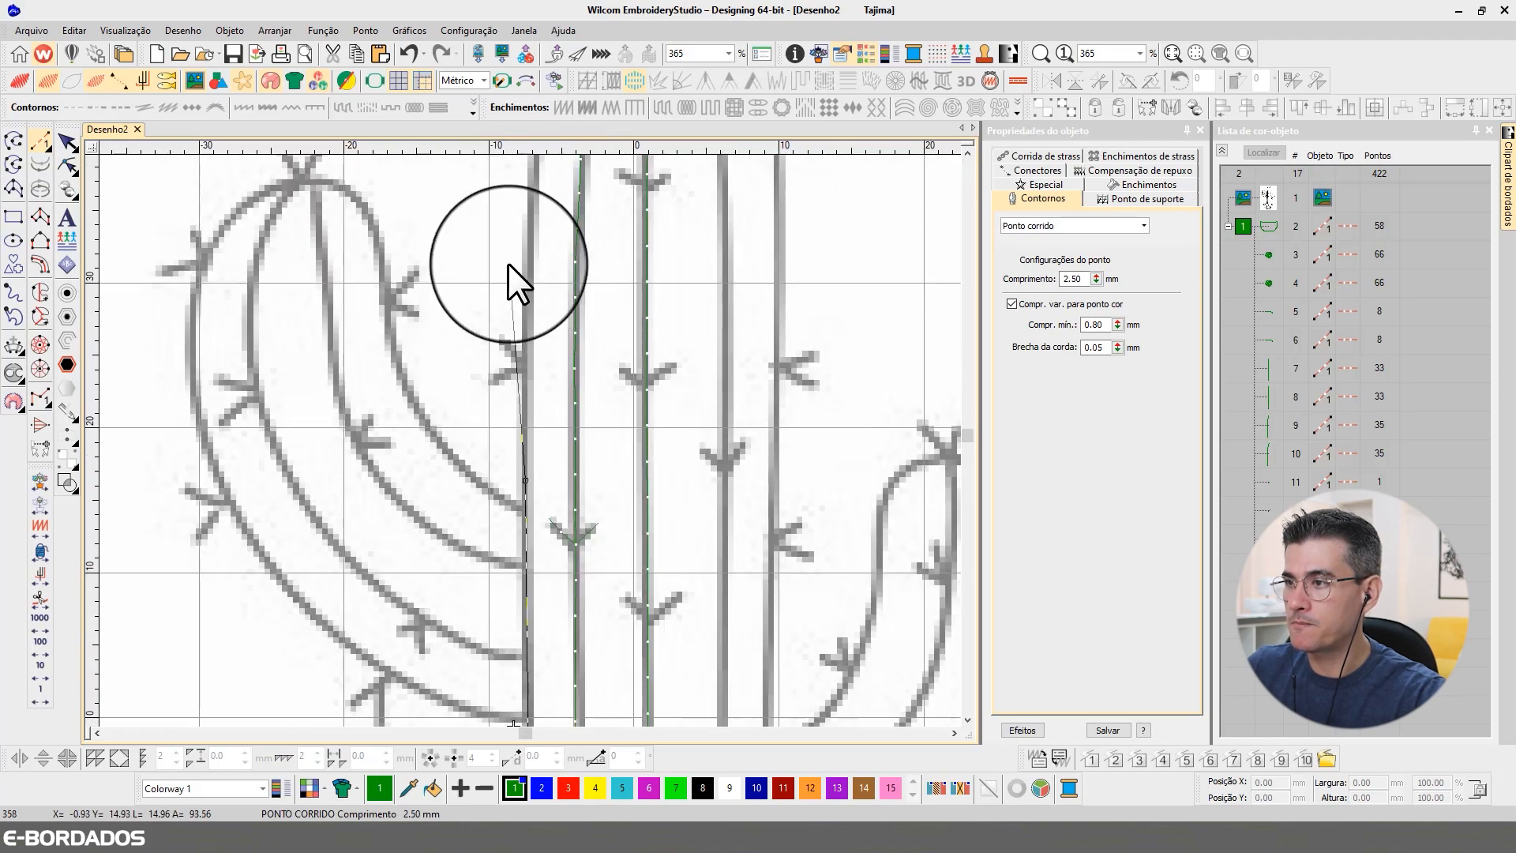
{"action": "right_click", "coordinate": [533, 316]}
{"action": "right_click", "coordinate": [539, 306]}
{"action": "left_click", "coordinate": [563, 252]}
{"action": "right_click", "coordinate": [636, 213]}
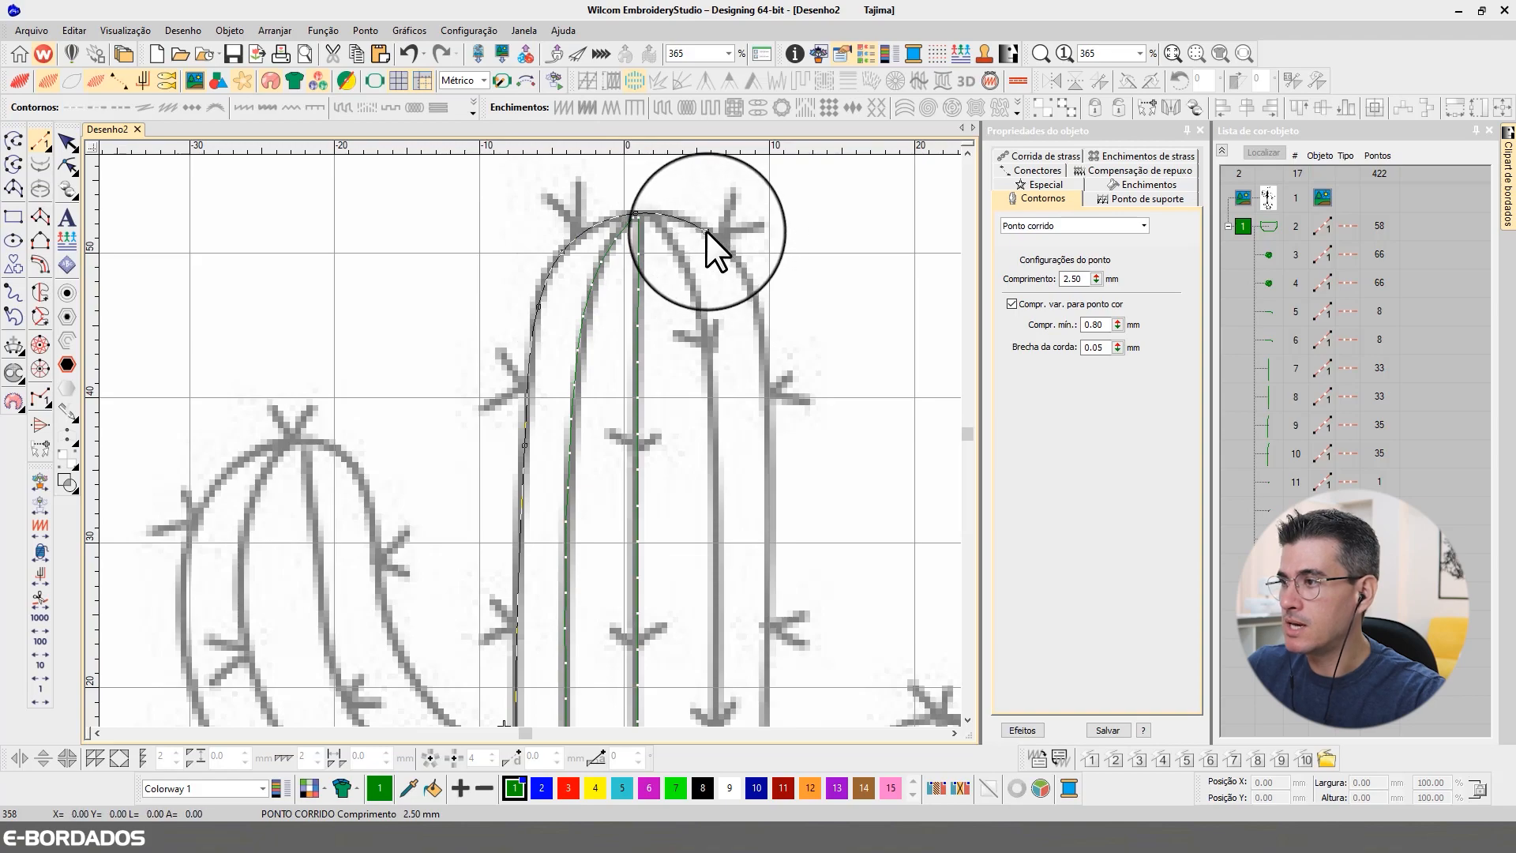
Continue the running-stitch outline from the crown down the trunk's right outer edge, ending it on the front rim
{"action": "right_click", "coordinate": [706, 231]}
{"action": "right_click", "coordinate": [750, 285]}
{"action": "right_click", "coordinate": [762, 349]}
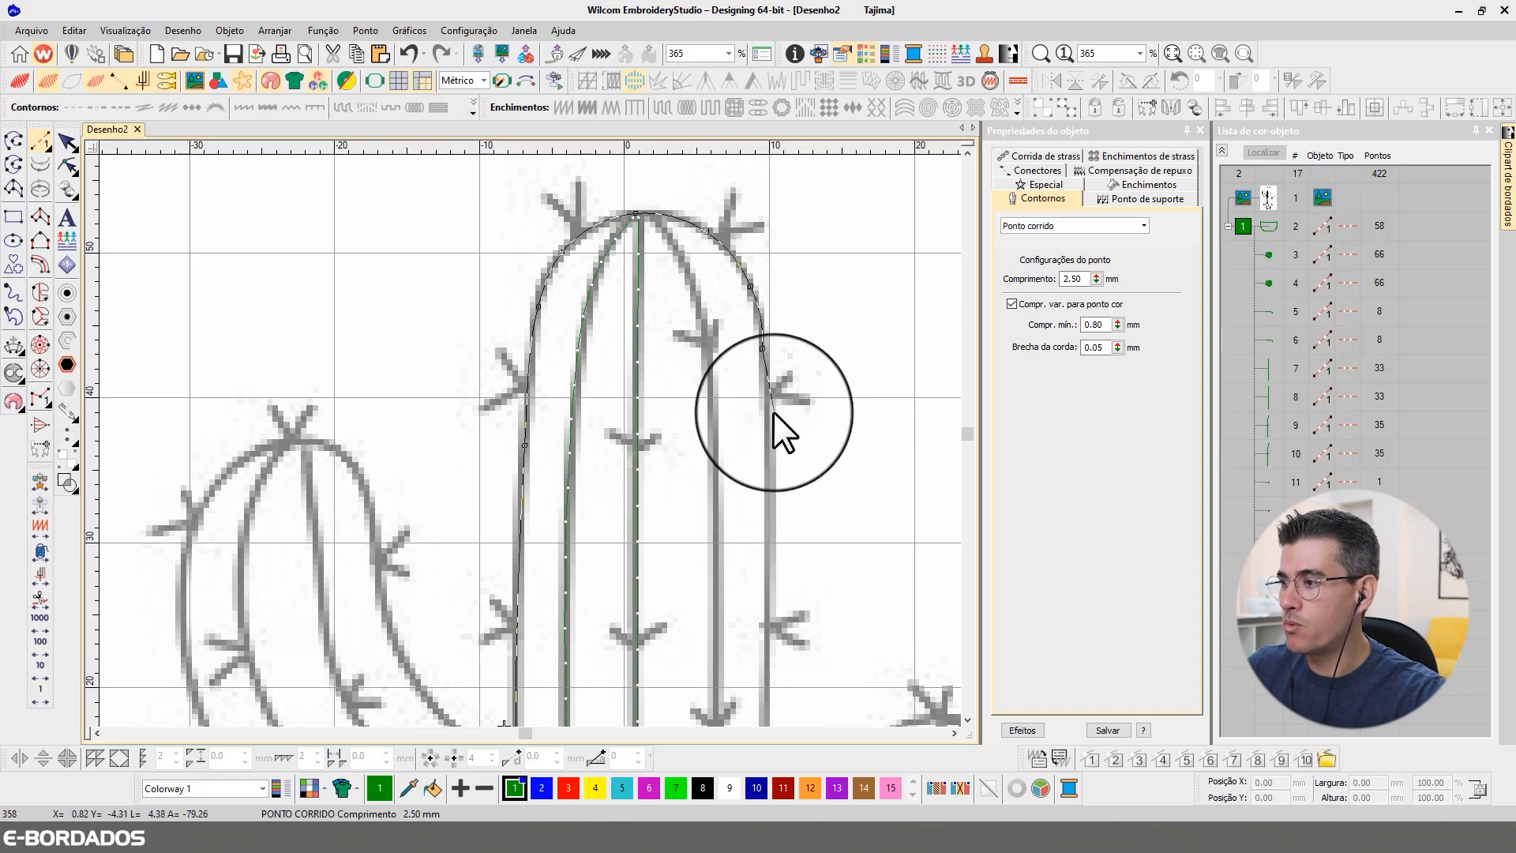
{"action": "right_click", "coordinate": [769, 376]}
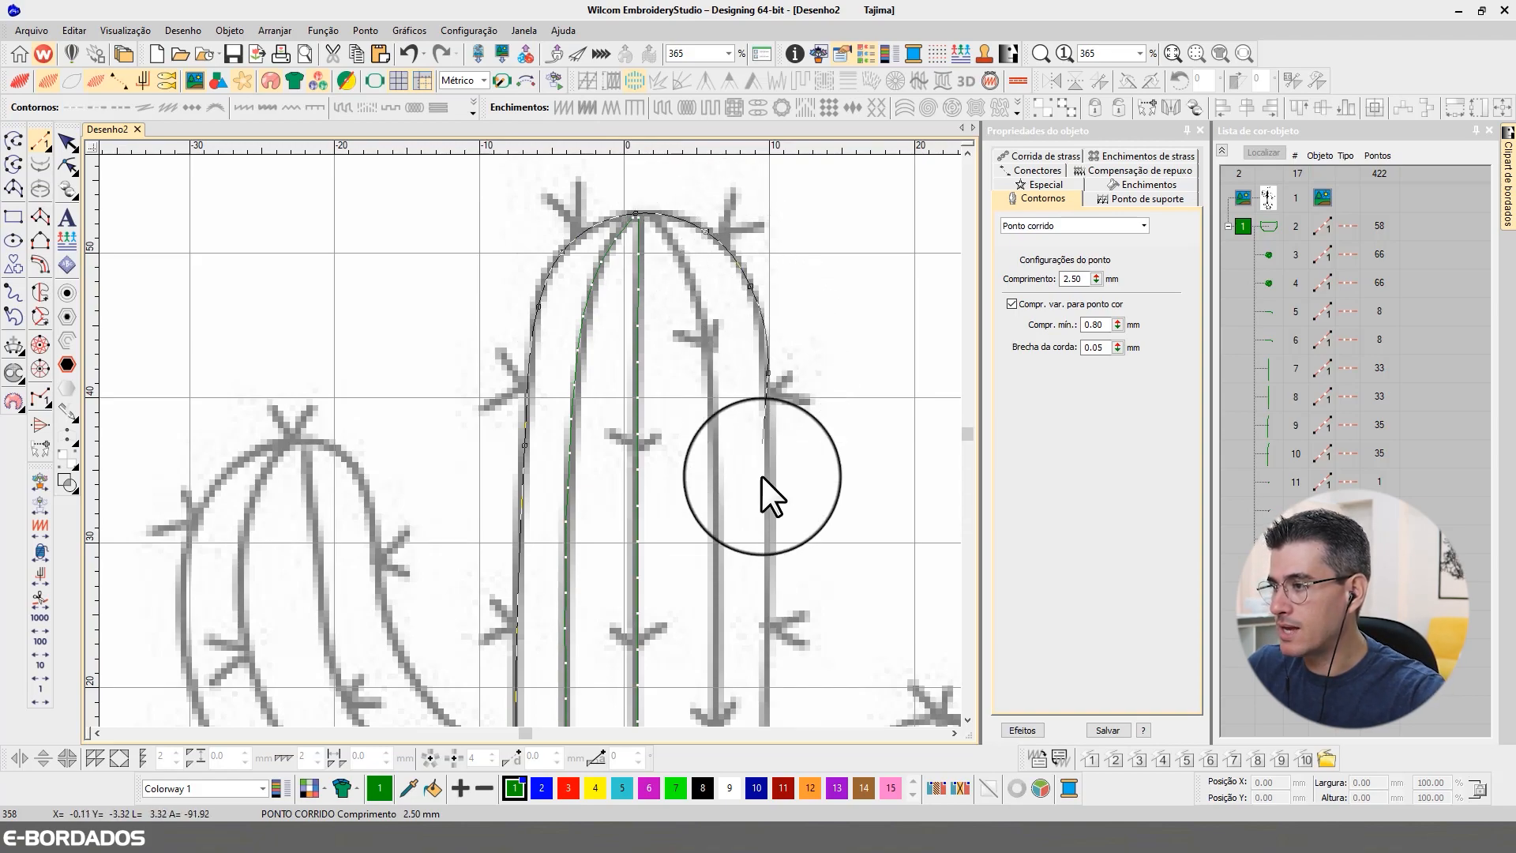
{"action": "right_click", "coordinate": [769, 576]}
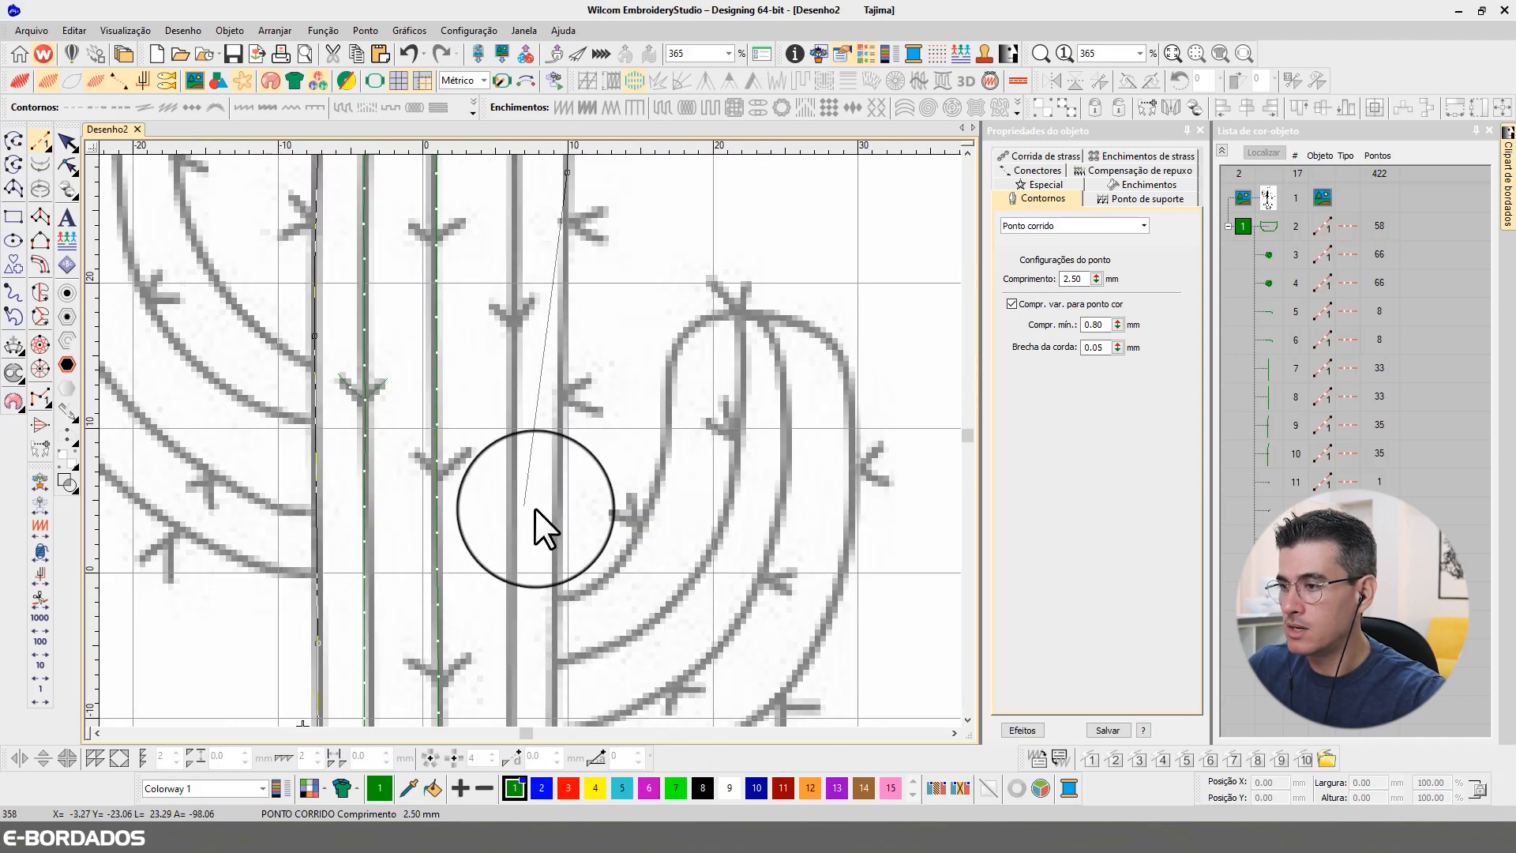
{"action": "right_click", "coordinate": [558, 530]}
{"action": "right_click", "coordinate": [559, 499]}
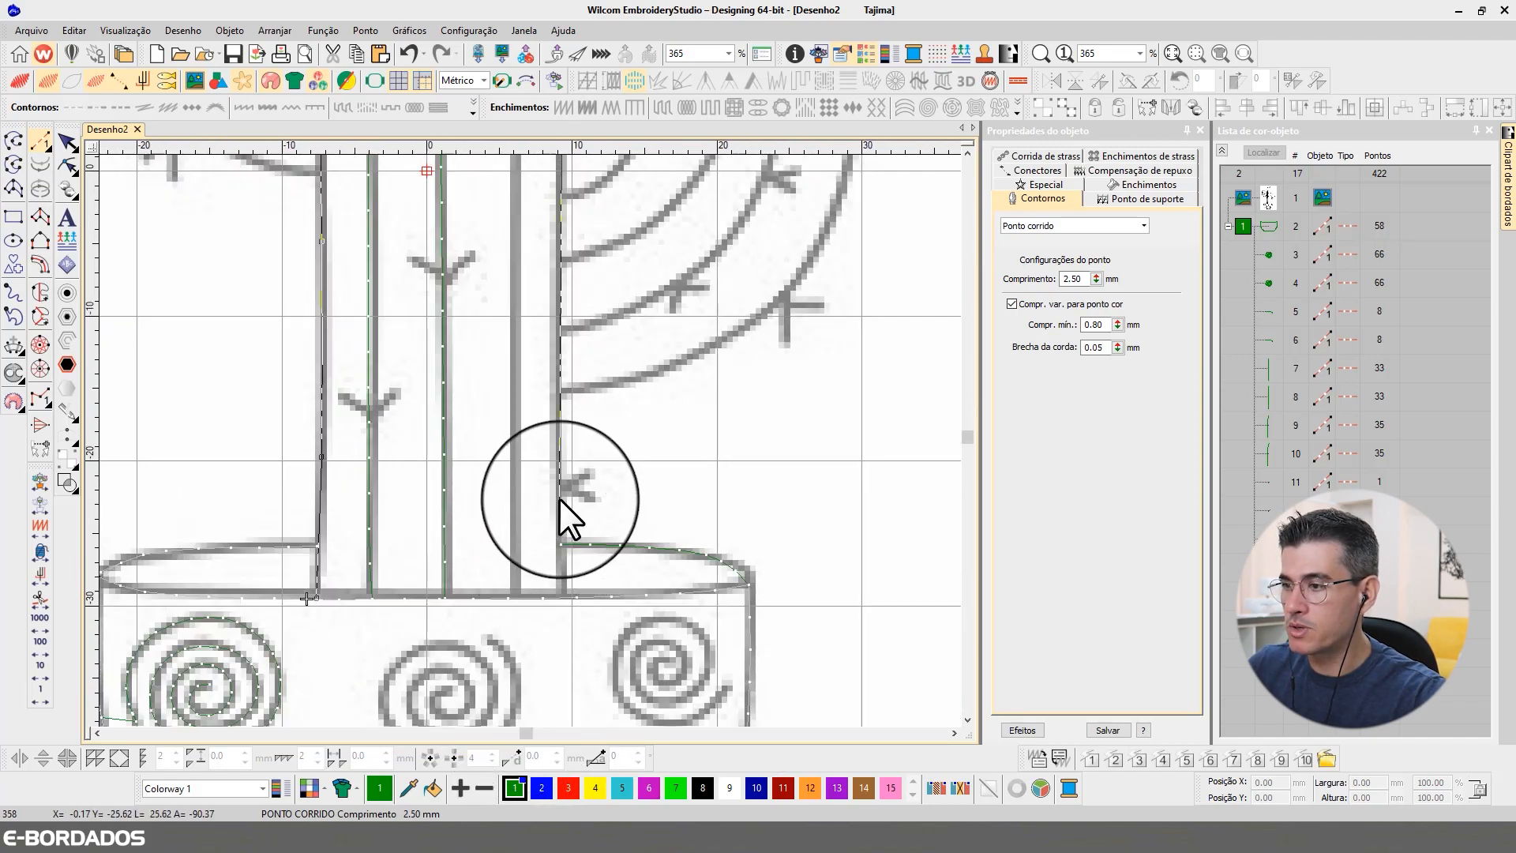
{"action": "left_click", "coordinate": [562, 594]}
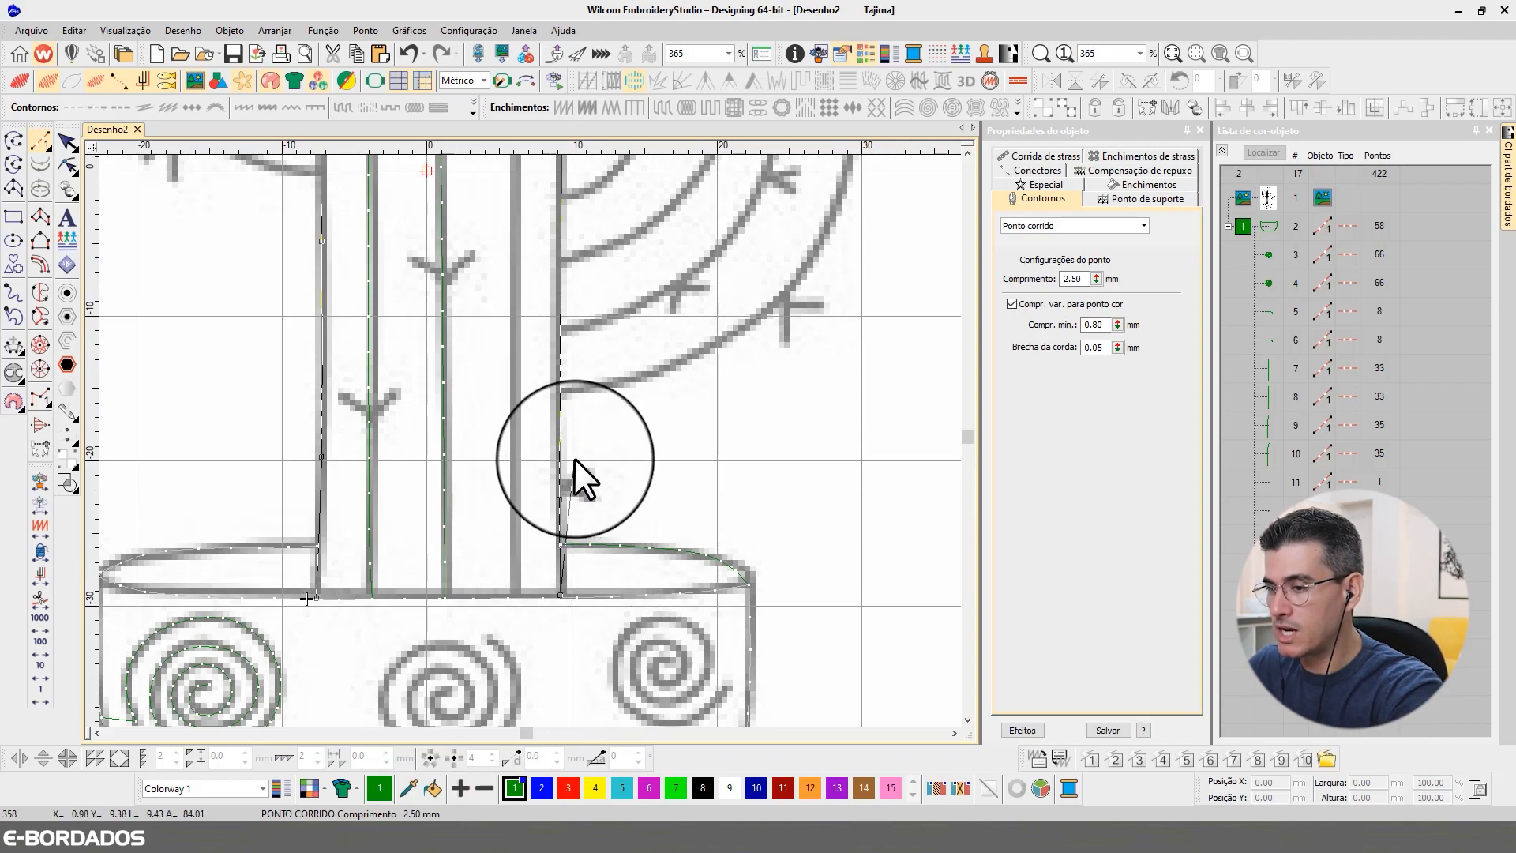
{"action": "key", "text": "Return"}
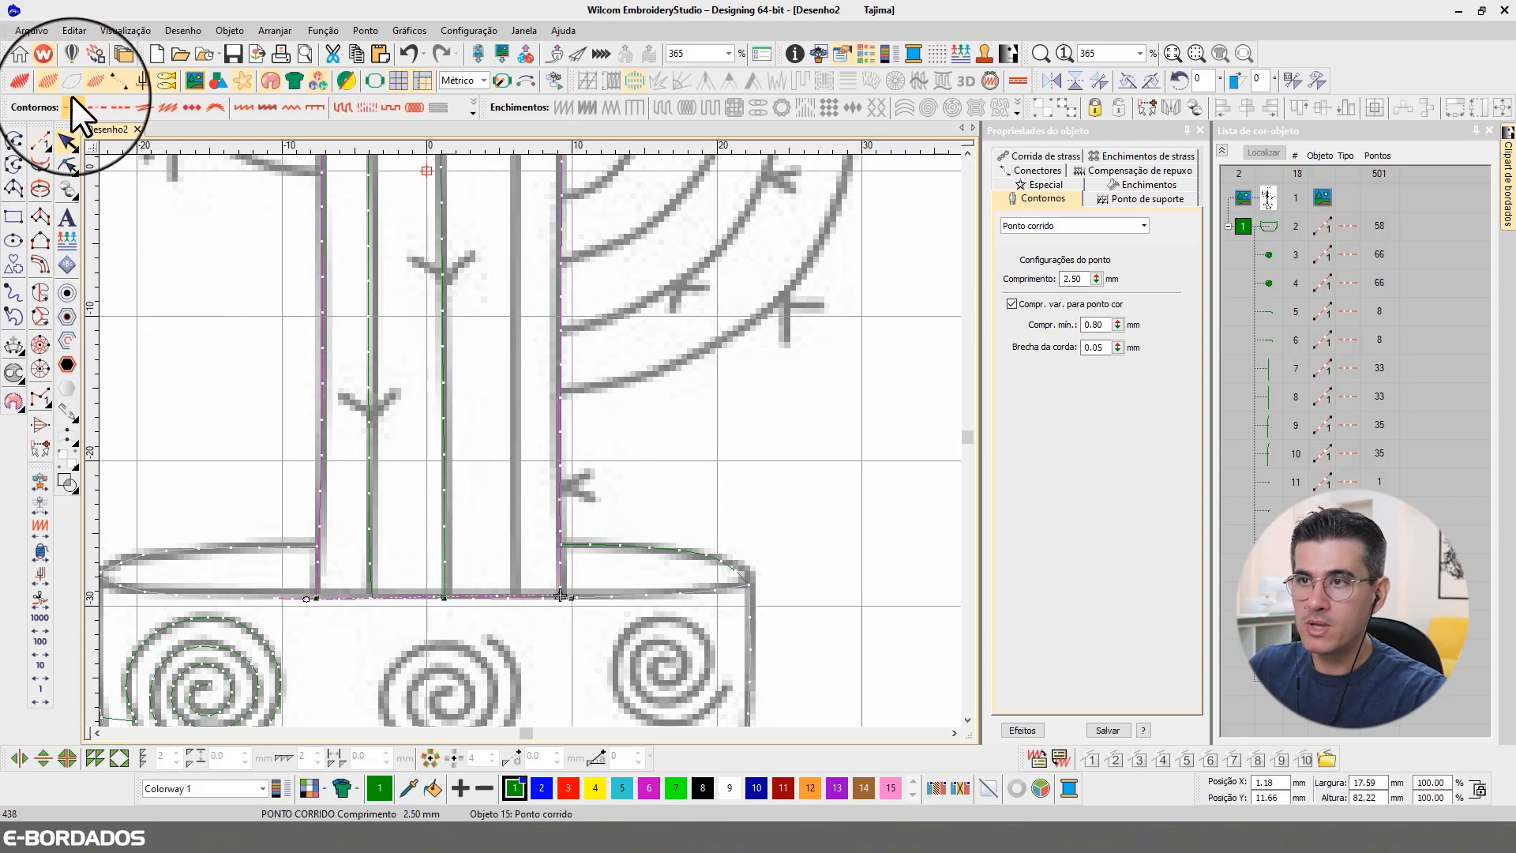
Hide the reference bitmap and recolour all embroidery objects with colour 3 (red)
{"action": "left_click", "coordinate": [193, 82]}
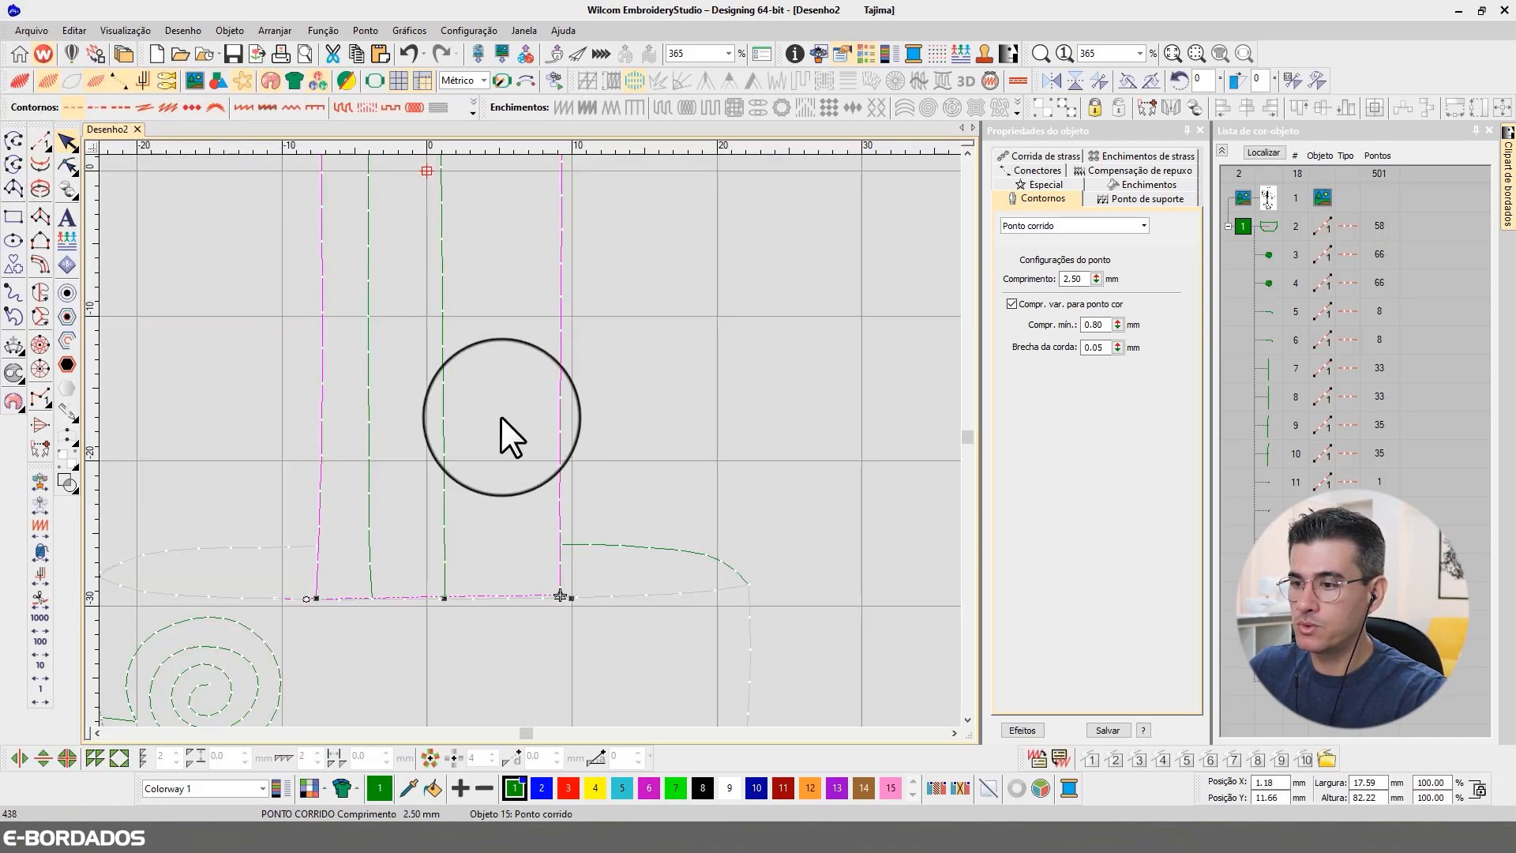
{"action": "left_click", "coordinate": [726, 405]}
{"action": "scroll", "coordinate": [529, 439], "scroll_direction": "down", "scroll_amount": 3}
{"action": "scroll", "coordinate": [438, 455], "scroll_direction": "up", "scroll_amount": 2}
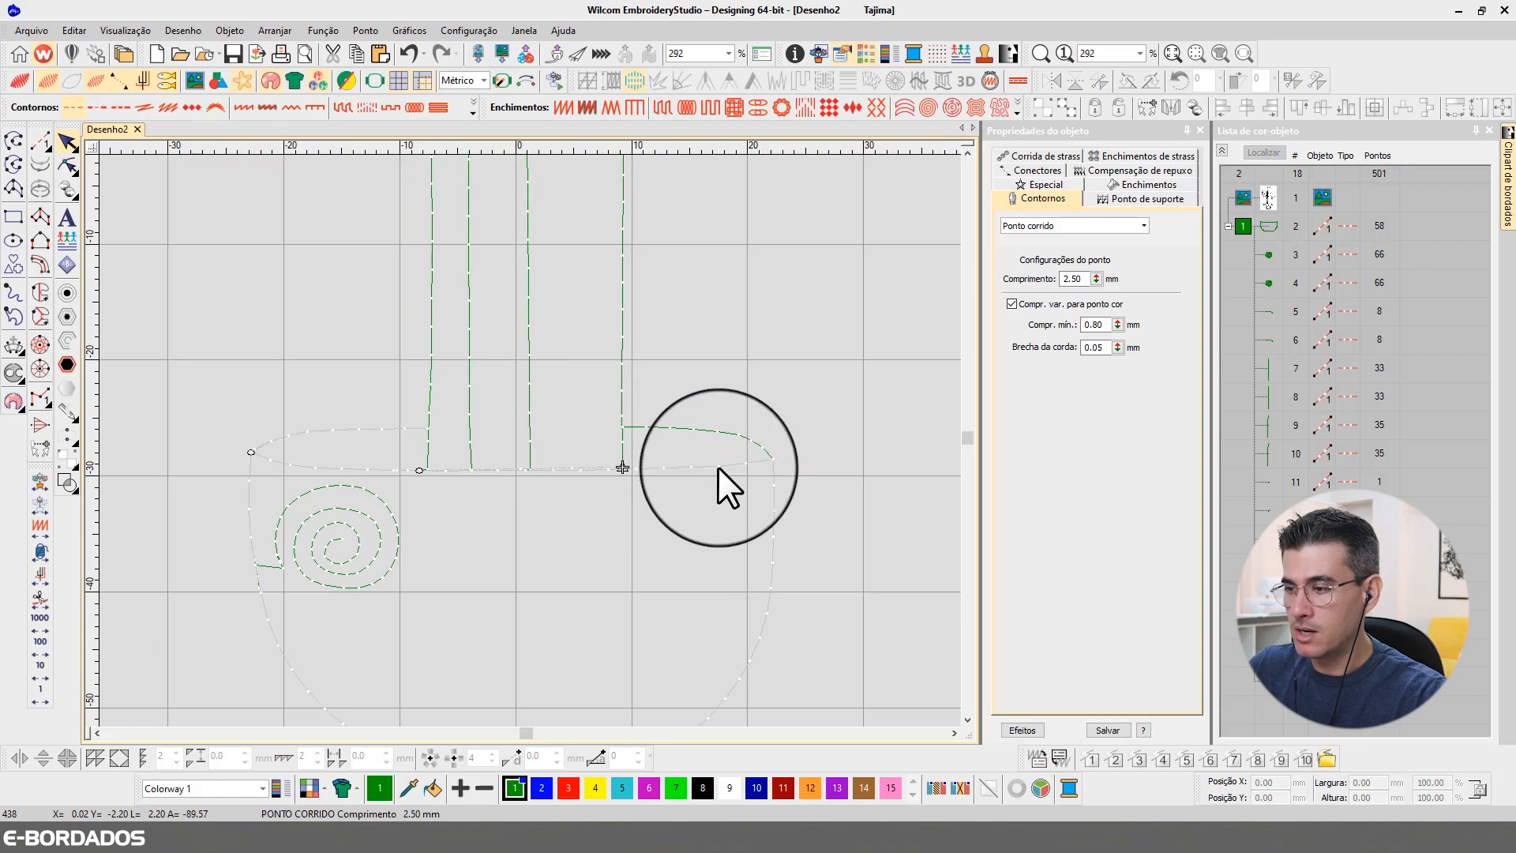
{"action": "key", "text": "ctrl+a"}
{"action": "left_click", "coordinate": [569, 787]}
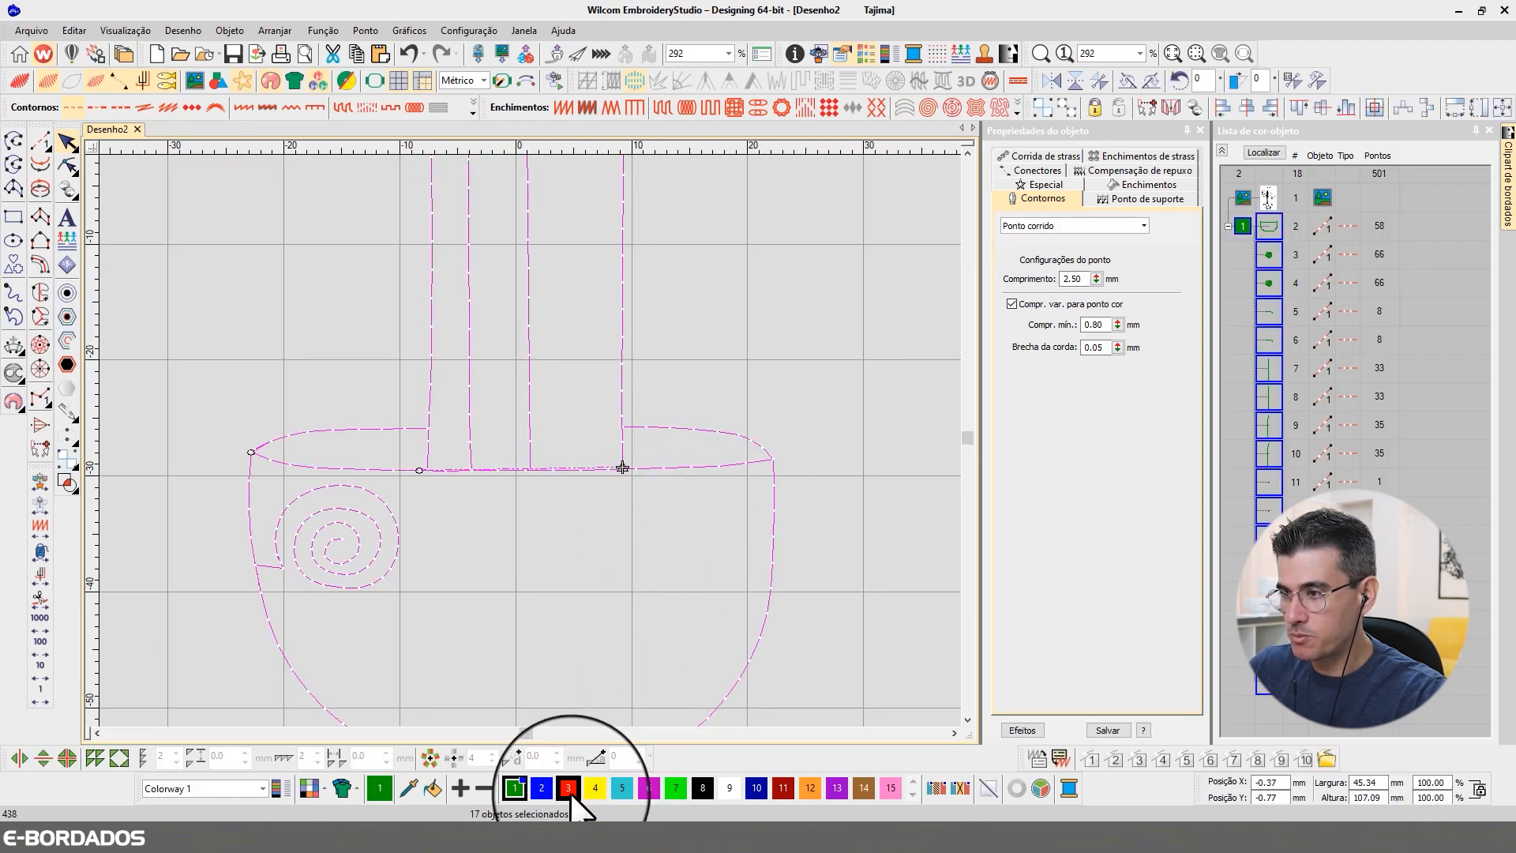
{"action": "left_click", "coordinate": [798, 487]}
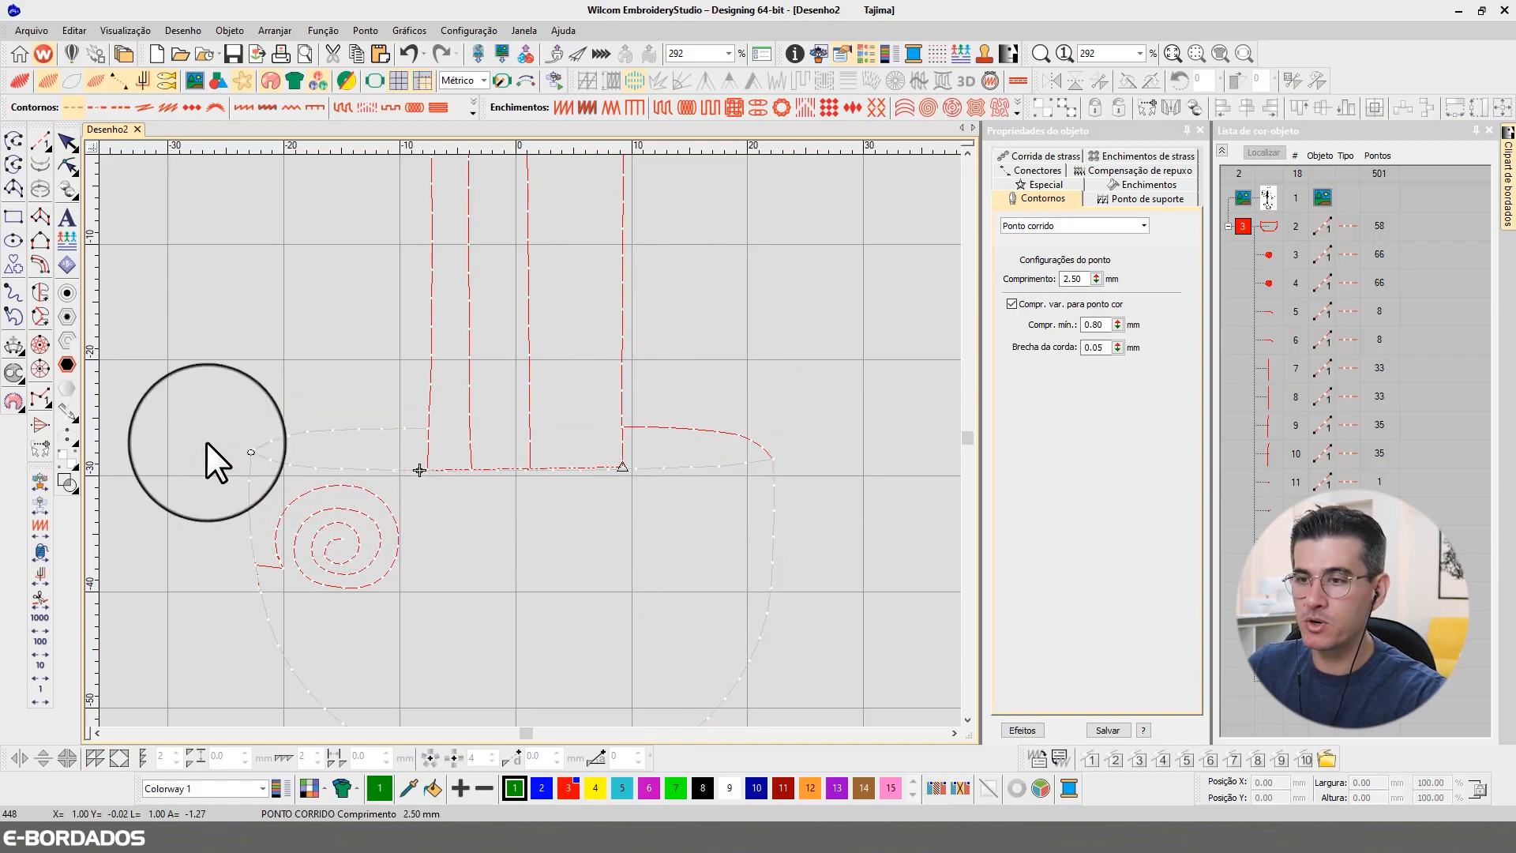
Step the stitch cursor back and forth around the trunk outline's end to examine the travel along the front rim
{"action": "left_click", "coordinate": [41, 695]}
{"action": "left_click", "coordinate": [41, 698]}
{"action": "left_click", "coordinate": [41, 698]}
{"action": "left_click", "coordinate": [41, 698]}
{"action": "left_click", "coordinate": [41, 698]}
{"action": "left_click", "coordinate": [41, 698]}
{"action": "left_click", "coordinate": [41, 698]}
{"action": "left_click", "coordinate": [41, 698]}
{"action": "left_click", "coordinate": [41, 698]}
{"action": "left_click", "coordinate": [41, 698]}
{"action": "left_click", "coordinate": [41, 698]}
{"action": "left_click", "coordinate": [41, 698]}
{"action": "left_click", "coordinate": [41, 698]}
{"action": "left_click", "coordinate": [41, 698]}
{"action": "left_click", "coordinate": [41, 698]}
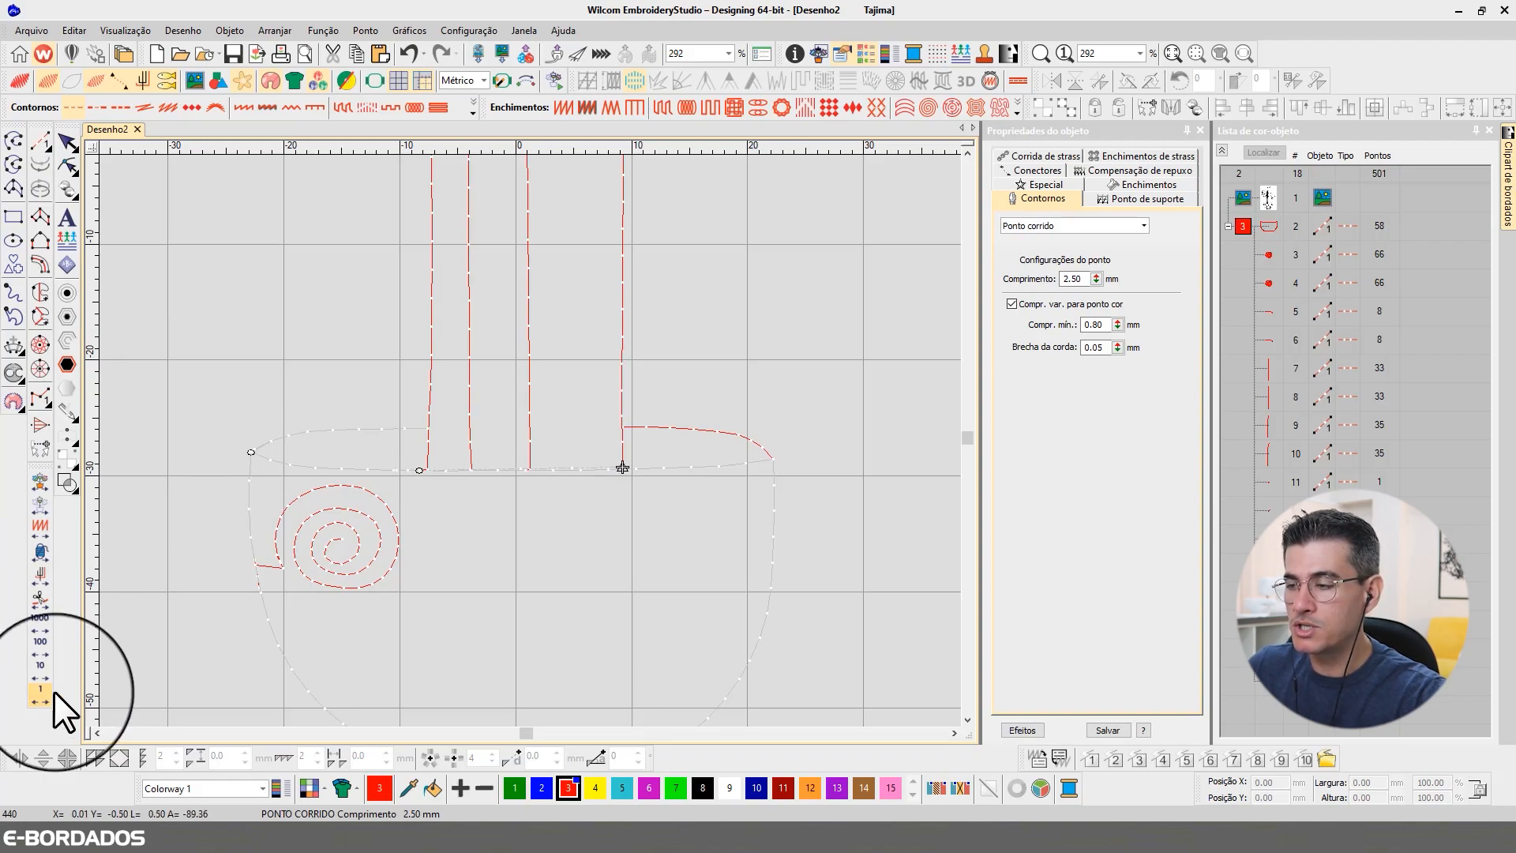
{"action": "left_click", "coordinate": [40, 699]}
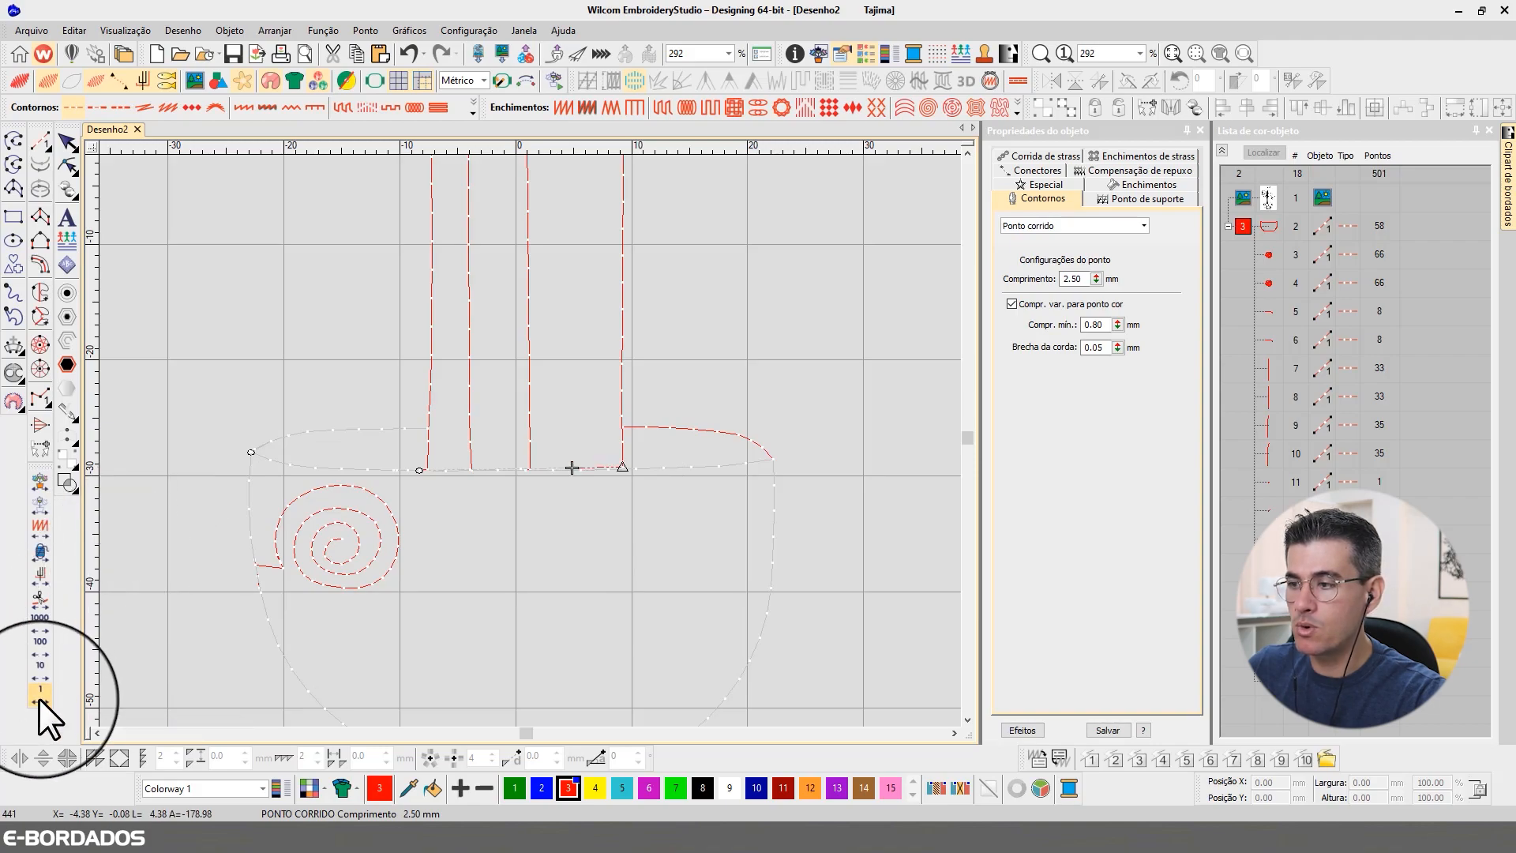
{"action": "right_click", "coordinate": [41, 698]}
{"action": "right_click", "coordinate": [41, 698]}
{"action": "right_click", "coordinate": [40, 698]}
{"action": "right_click", "coordinate": [41, 698]}
{"action": "right_click", "coordinate": [40, 698]}
{"action": "right_click", "coordinate": [40, 698]}
{"action": "right_click", "coordinate": [40, 698]}
{"action": "right_click", "coordinate": [41, 698]}
{"action": "left_click", "coordinate": [40, 698]}
{"action": "left_click", "coordinate": [40, 698]}
{"action": "left_click", "coordinate": [40, 698]}
{"action": "left_click", "coordinate": [41, 698]}
{"action": "left_click", "coordinate": [40, 698]}
{"action": "left_click", "coordinate": [40, 698]}
{"action": "left_click", "coordinate": [40, 698]}
{"action": "left_click", "coordinate": [40, 698]}
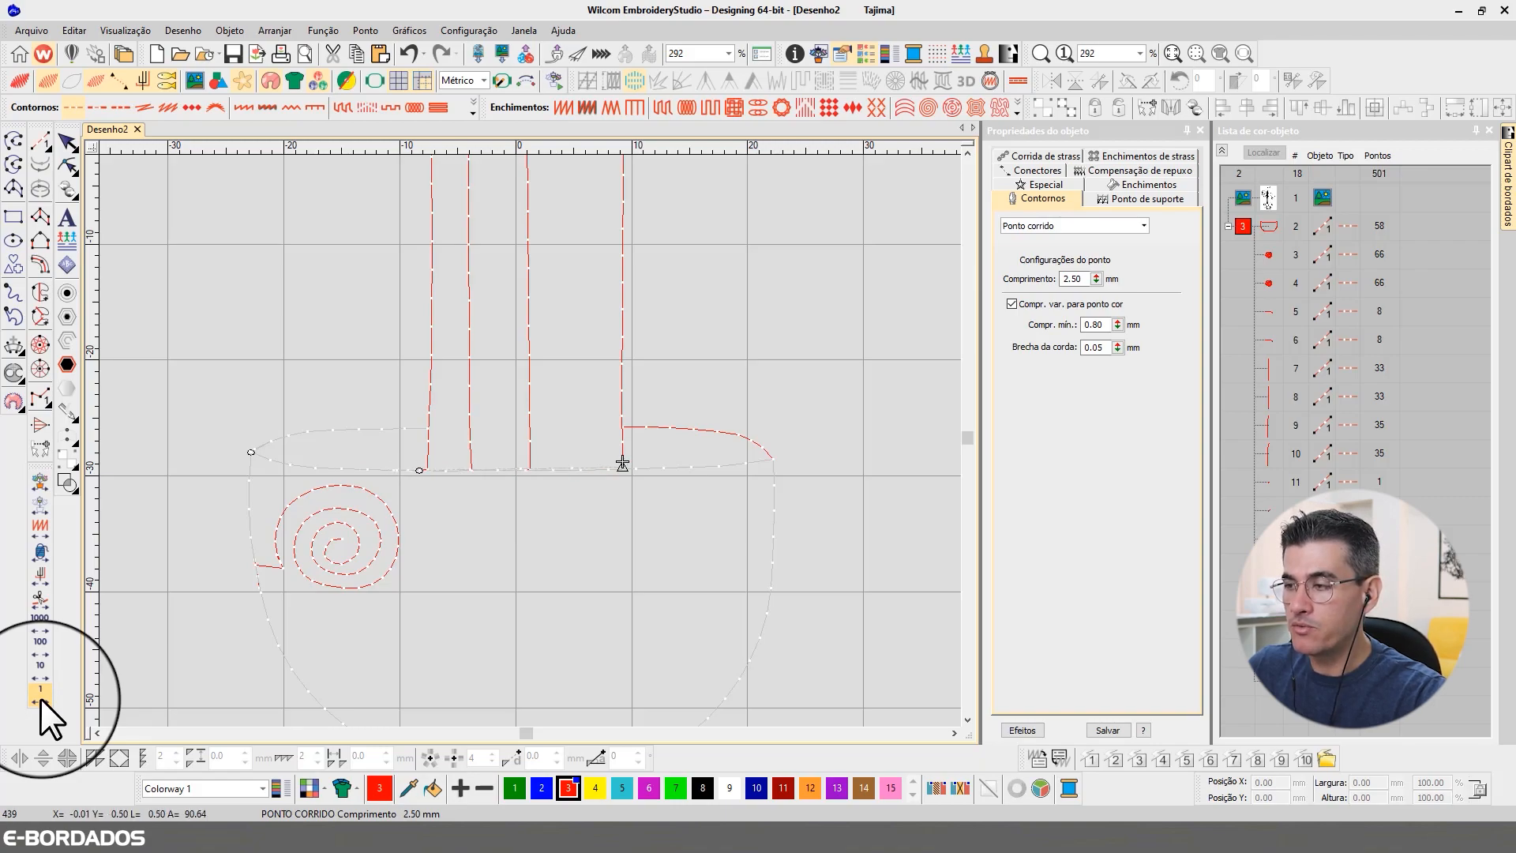
Duplicate the trunk outline and swap the copy's start and end points so it finishes at the trunk's left base
{"action": "left_click", "coordinate": [620, 398]}
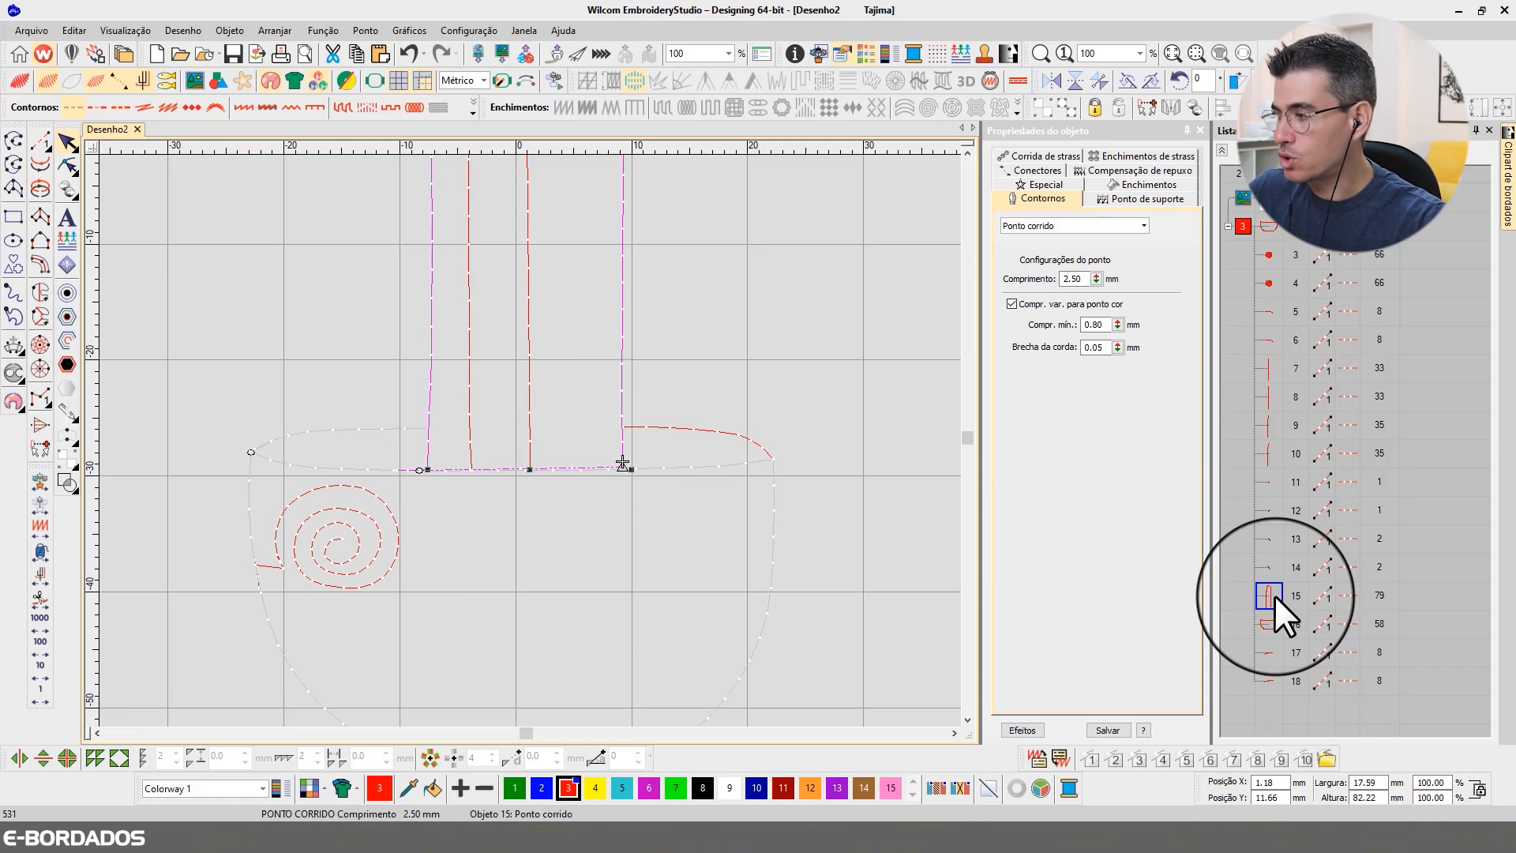
{"action": "key", "text": "ctrl+d"}
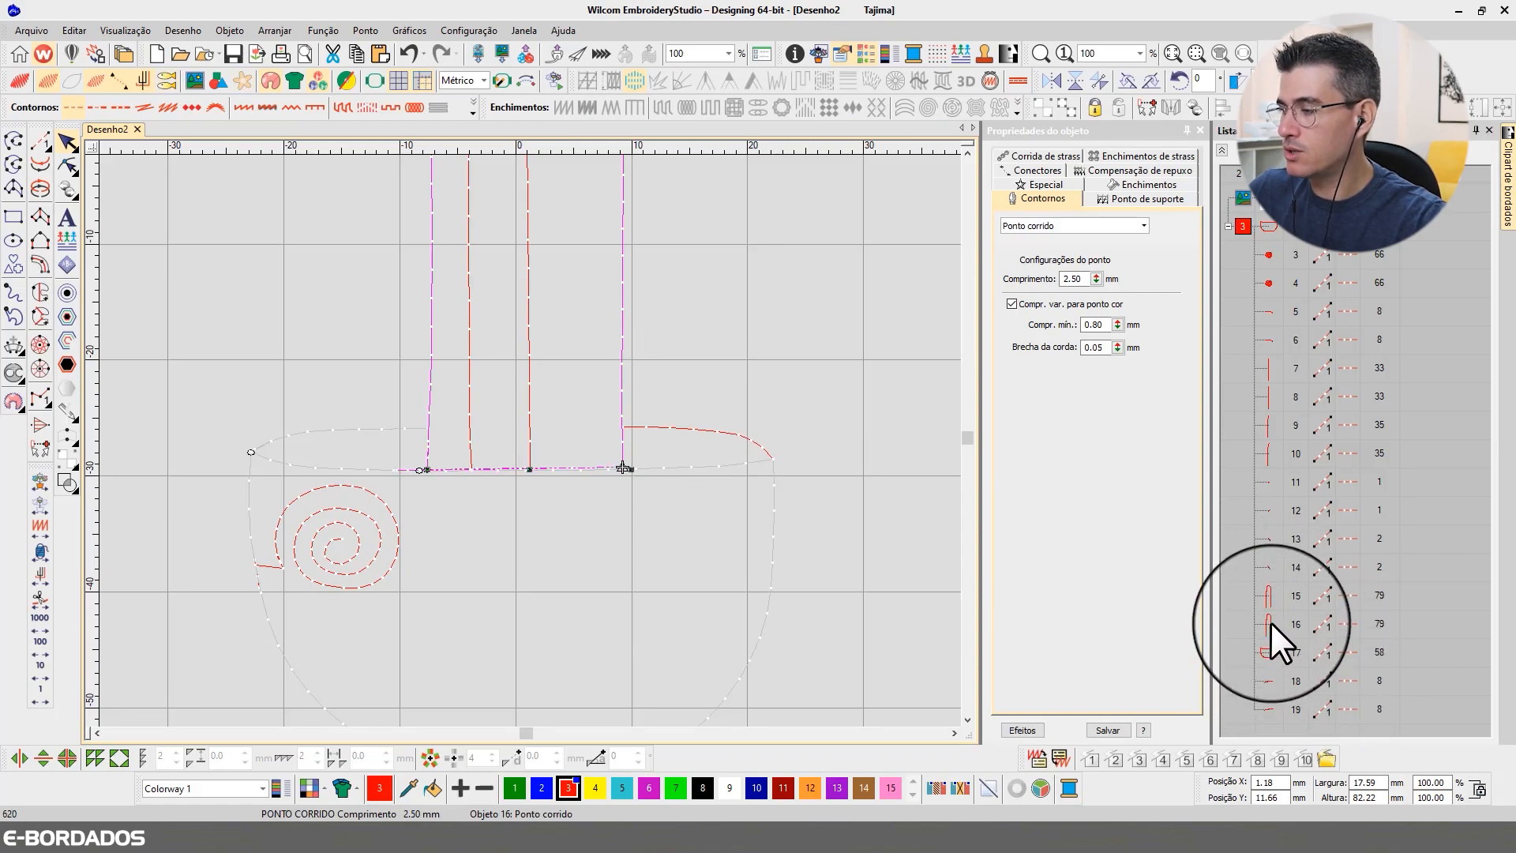
{"action": "left_click", "coordinate": [66, 165]}
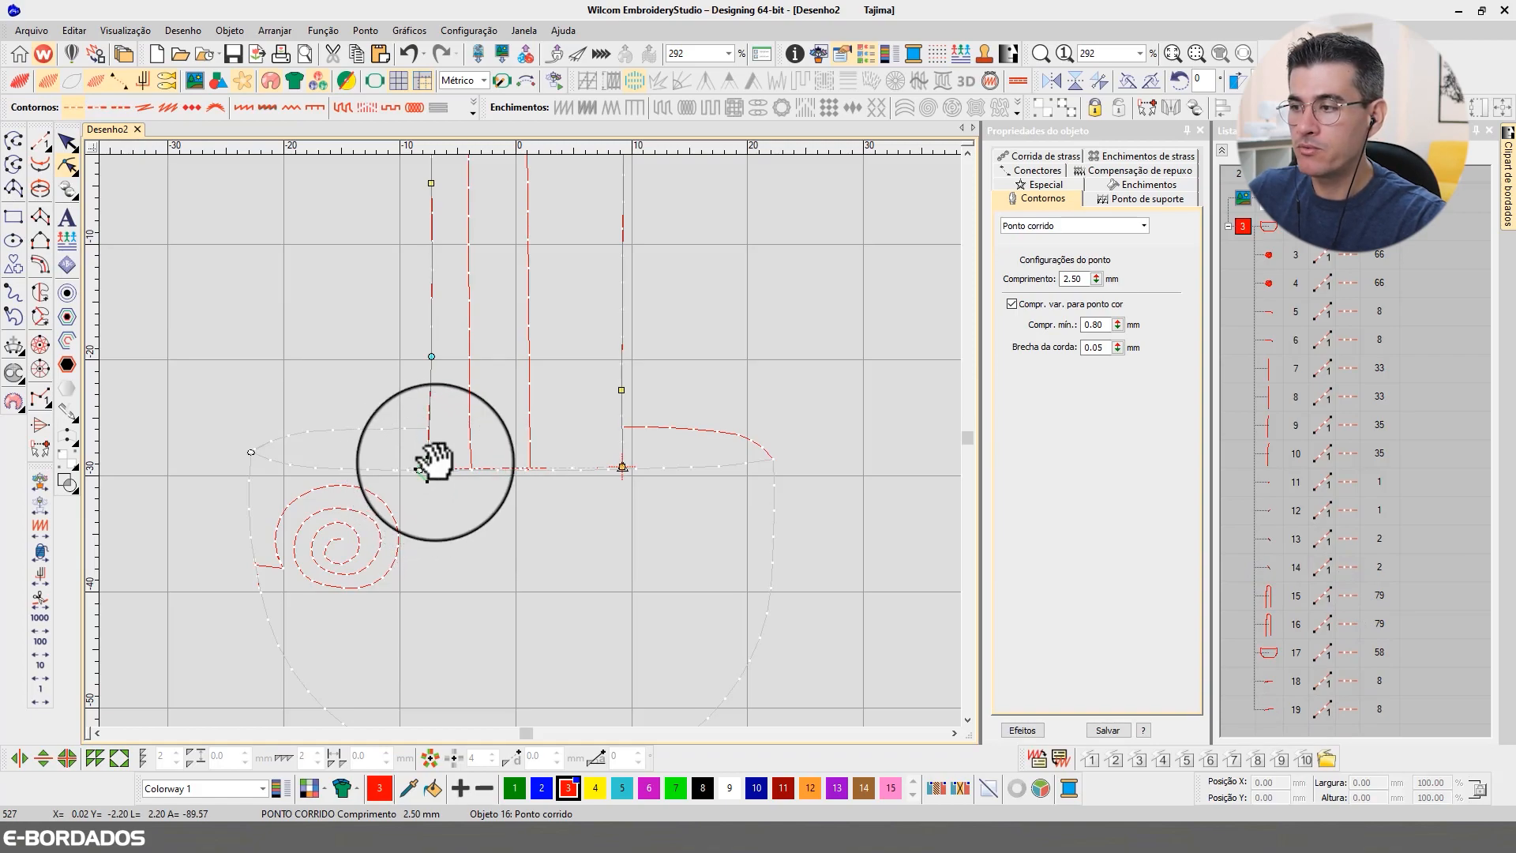
{"action": "left_click", "coordinate": [1269, 624]}
{"action": "left_click", "coordinate": [66, 165]}
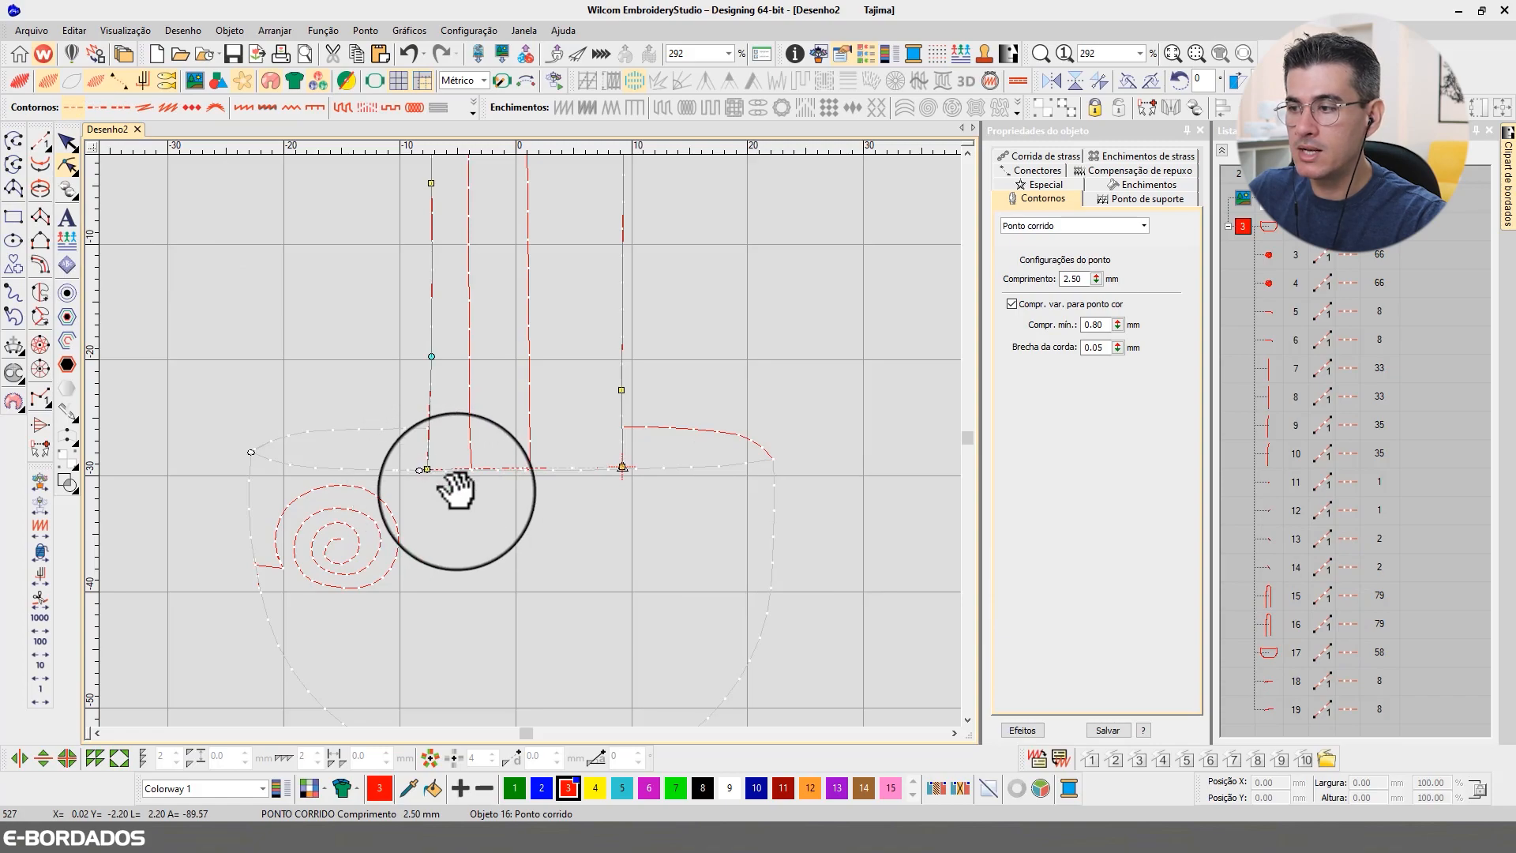
{"action": "left_click", "coordinate": [624, 468]}
{"action": "left_click", "coordinate": [68, 141]}
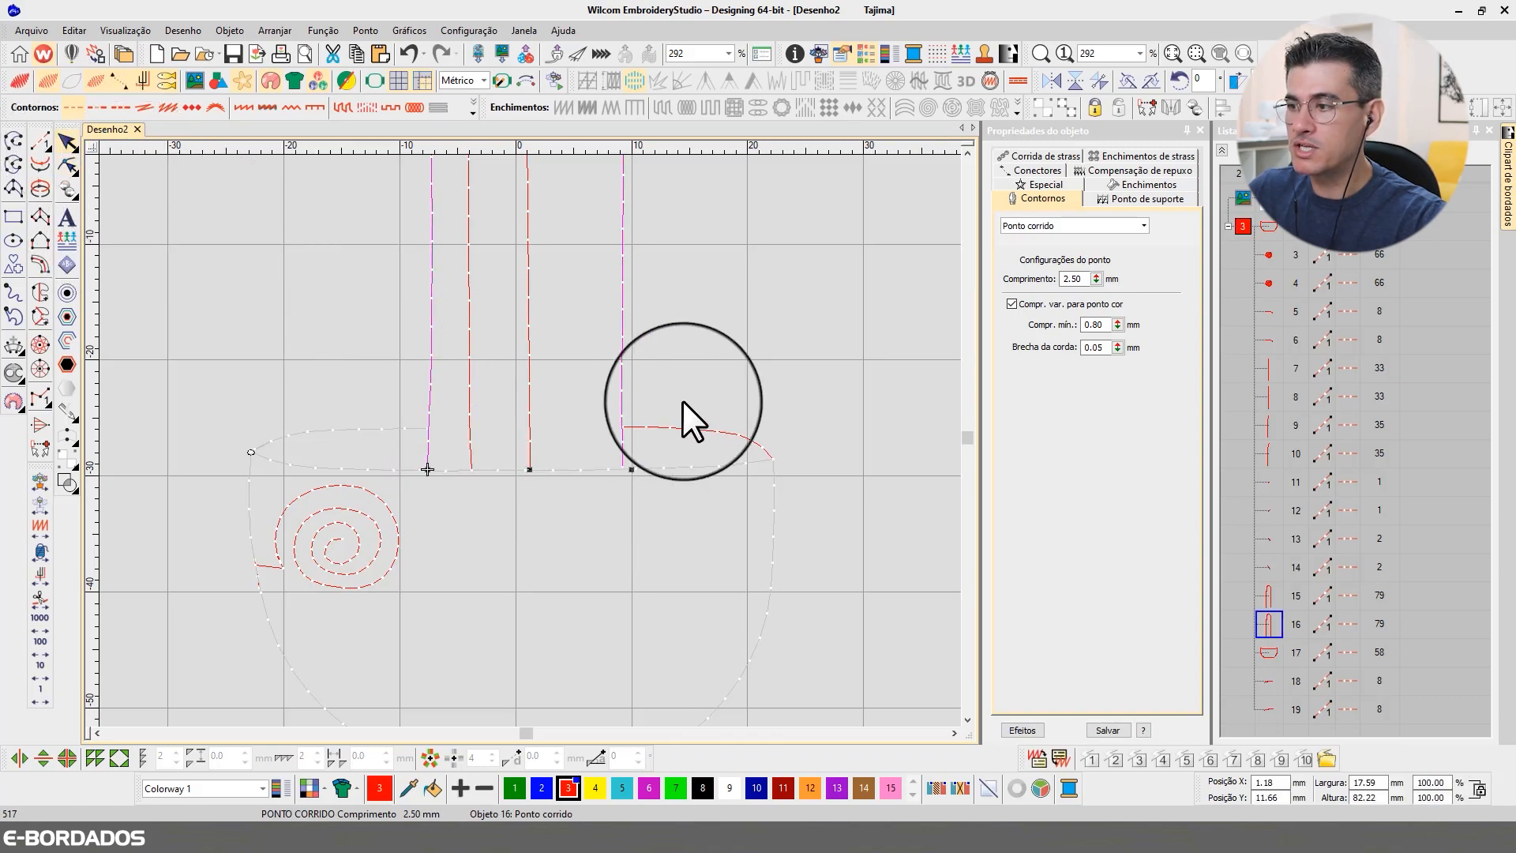
Step through the stitches from the trunk's left base along the rim and pot outline, and check the whole design in realistic stitch view
{"action": "key", "text": "Escape"}
{"action": "left_click", "coordinate": [37, 697]}
{"action": "left_click", "coordinate": [36, 697]}
{"action": "key", "text": "Right"}
{"action": "key", "text": "Right"}
{"action": "key", "text": "Right"}
{"action": "key", "text": "Right"}
{"action": "key", "text": "Right"}
{"action": "key", "text": "Right"}
{"action": "key", "text": "Right"}
{"action": "key", "text": "Right"}
{"action": "key", "text": "Right"}
{"action": "key", "text": "Right"}
{"action": "key", "text": "Right"}
{"action": "key", "text": "Right"}
{"action": "key", "text": "Right"}
{"action": "key", "text": "Right"}
{"action": "key", "text": "Right"}
{"action": "key", "text": "Right"}
{"action": "key", "text": "Right"}
{"action": "key", "text": "Right"}
{"action": "key", "text": "Right"}
{"action": "key", "text": "Right"}
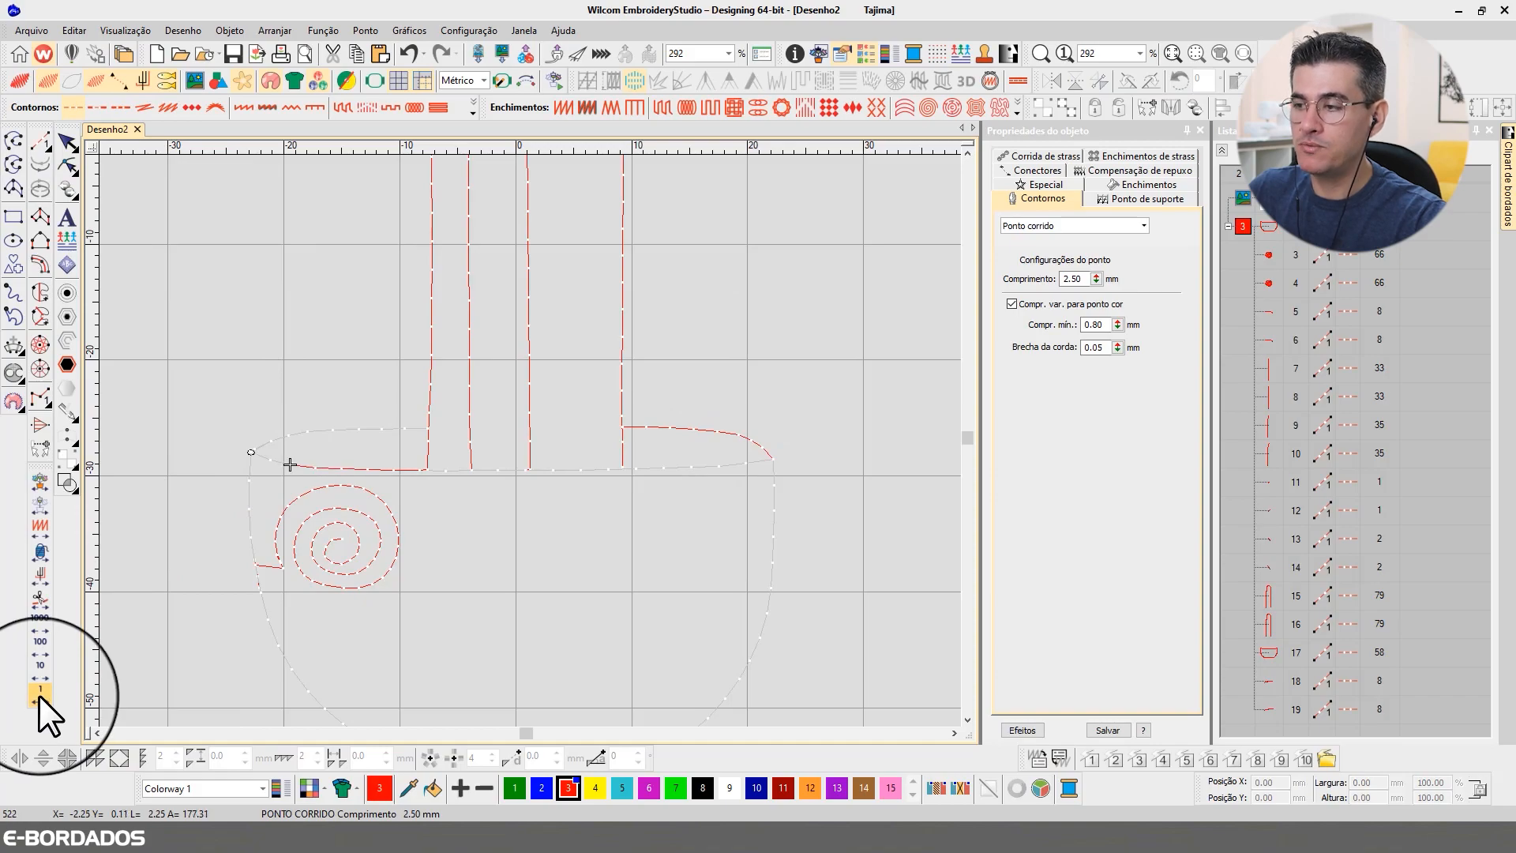
{"action": "key", "text": "Right"}
{"action": "key", "text": "Right"}
{"action": "key", "text": "Right"}
{"action": "key", "text": "Right"}
{"action": "key", "text": "Right"}
{"action": "key", "text": "Right"}
{"action": "key", "text": "Right"}
{"action": "key", "text": "Right"}
{"action": "key", "text": "Right"}
{"action": "key", "text": "Right"}
{"action": "key", "text": "Right"}
{"action": "key", "text": "Right"}
{"action": "key", "text": "Right"}
{"action": "key", "text": "Right"}
{"action": "key", "text": "Right"}
{"action": "key", "text": "Right"}
{"action": "key", "text": "Right"}
{"action": "key", "text": "Right"}
{"action": "key", "text": "Right"}
{"action": "key", "text": "Right"}
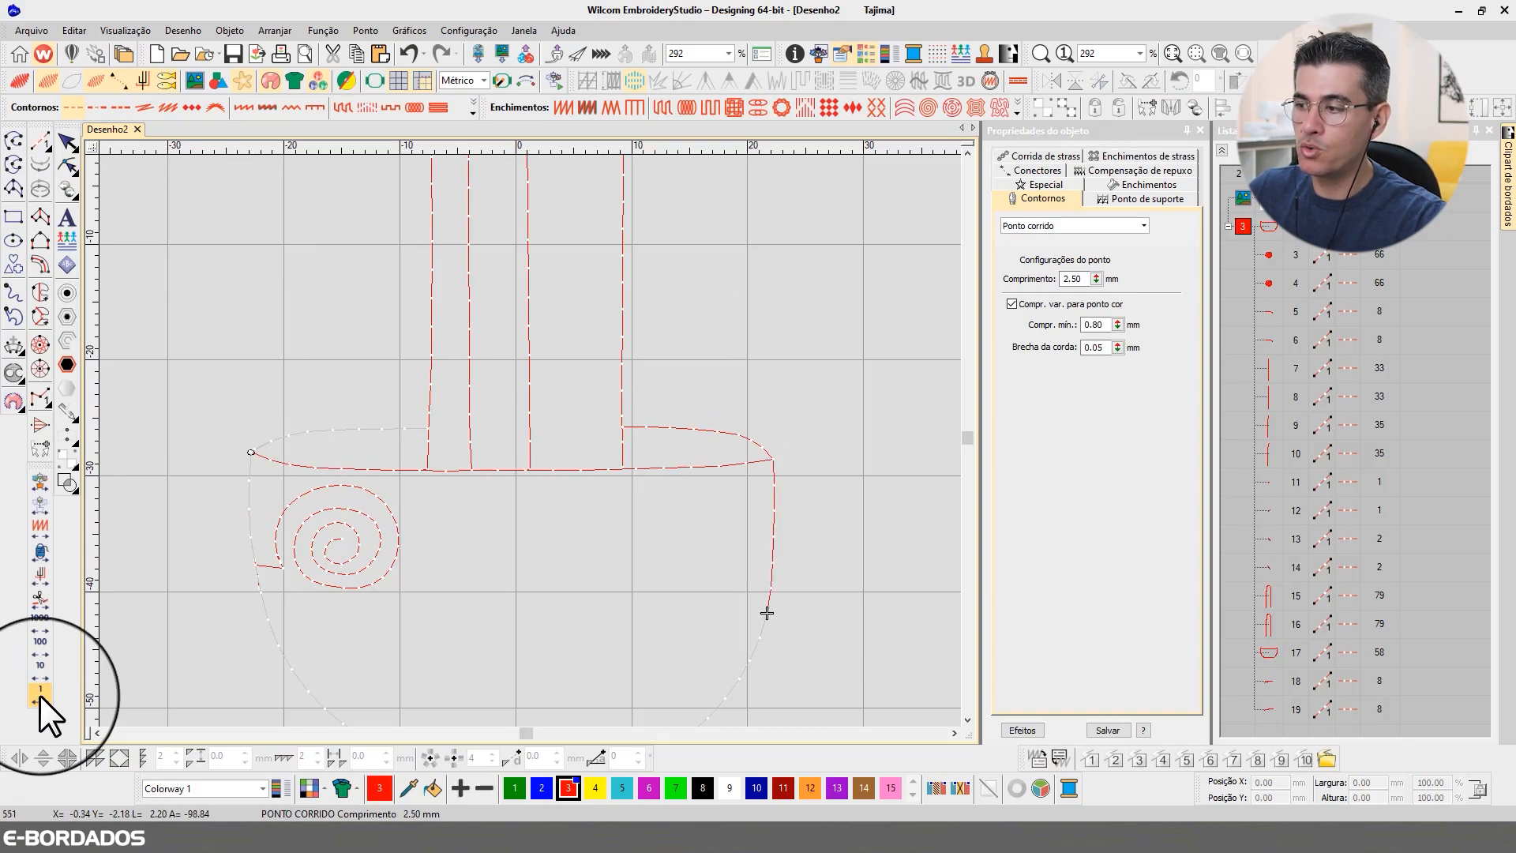
{"action": "key", "text": "Right"}
{"action": "key", "text": "Right"}
{"action": "key", "text": "Right"}
{"action": "key", "text": "Right"}
{"action": "key", "text": "Right"}
{"action": "key", "text": "Right"}
{"action": "key", "text": "Right"}
{"action": "key", "text": "Right"}
{"action": "key", "text": "Right"}
{"action": "key", "text": "Right"}
{"action": "key", "text": "Right"}
{"action": "key", "text": "Right"}
{"action": "key", "text": "Right"}
{"action": "key", "text": "Right"}
{"action": "key", "text": "Right"}
{"action": "key", "text": "Right"}
{"action": "key", "text": "Right"}
{"action": "key", "text": "Right"}
{"action": "key", "text": "Right"}
{"action": "key", "text": "Right"}
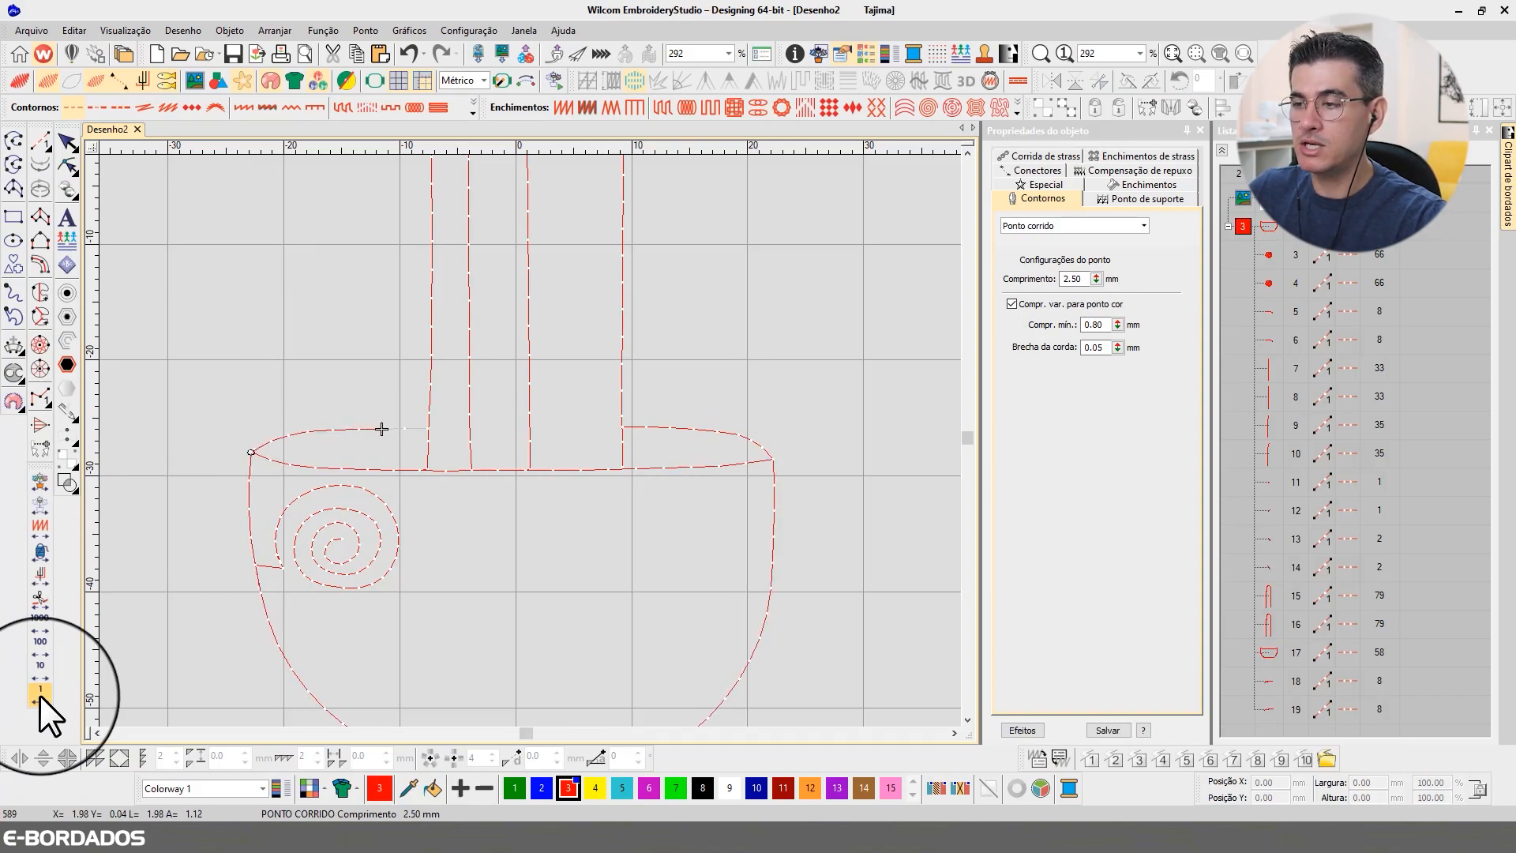
{"action": "key", "text": "0"}
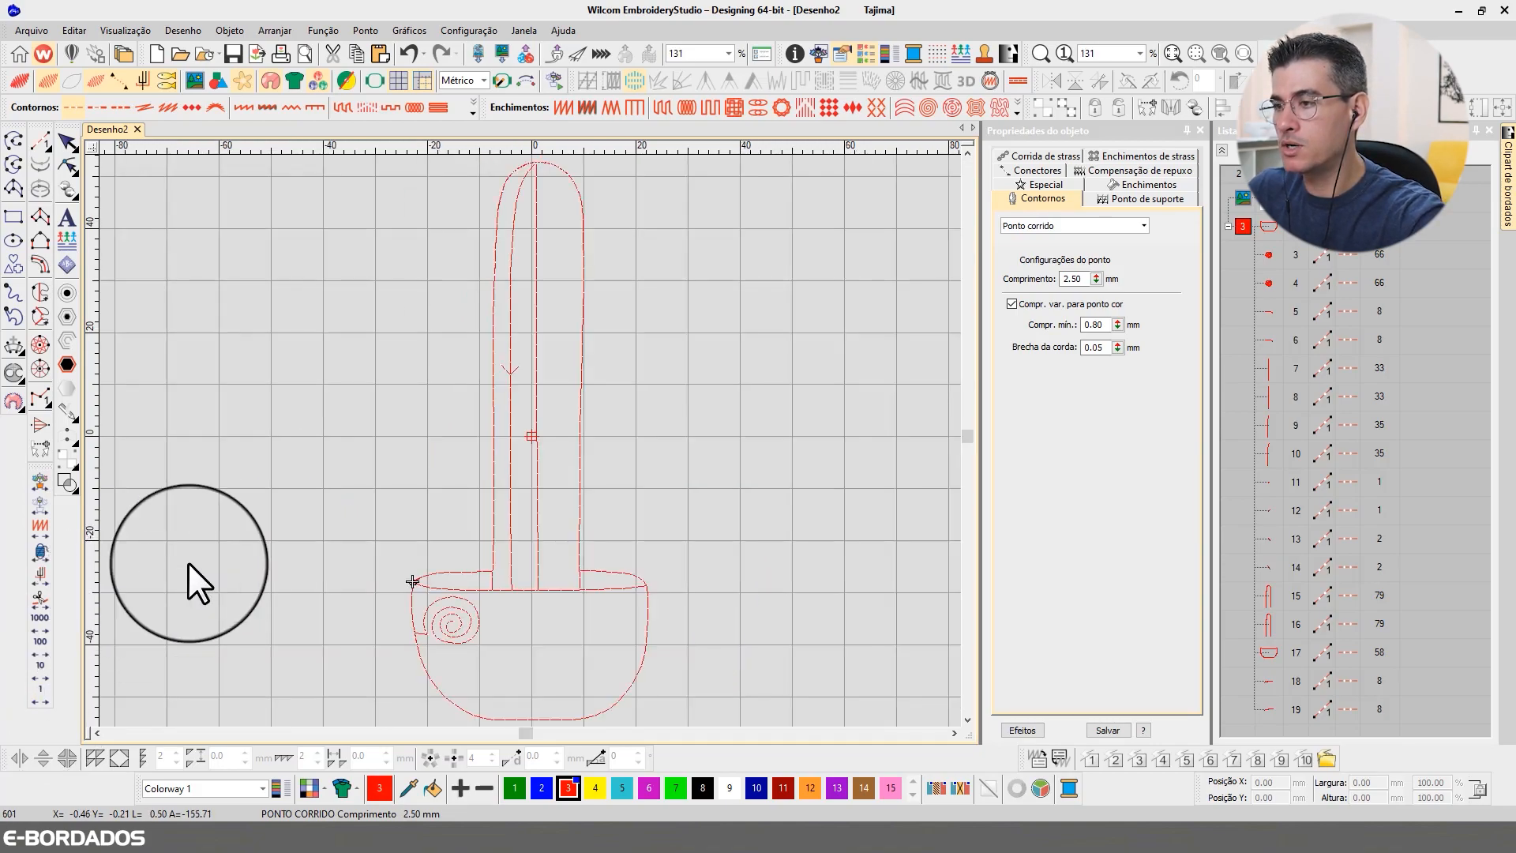
{"action": "key", "text": "t"}
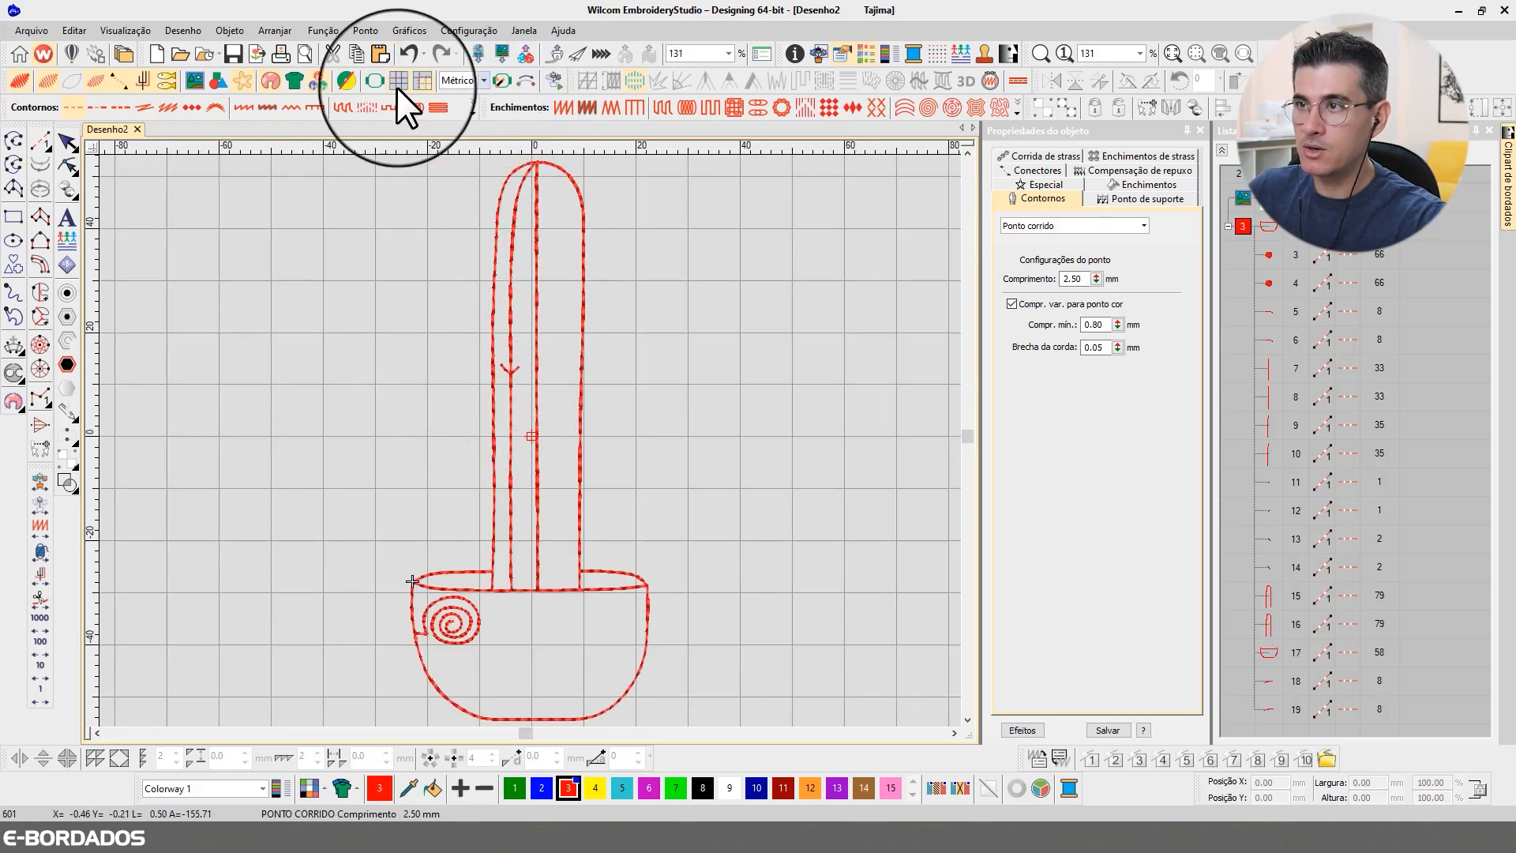